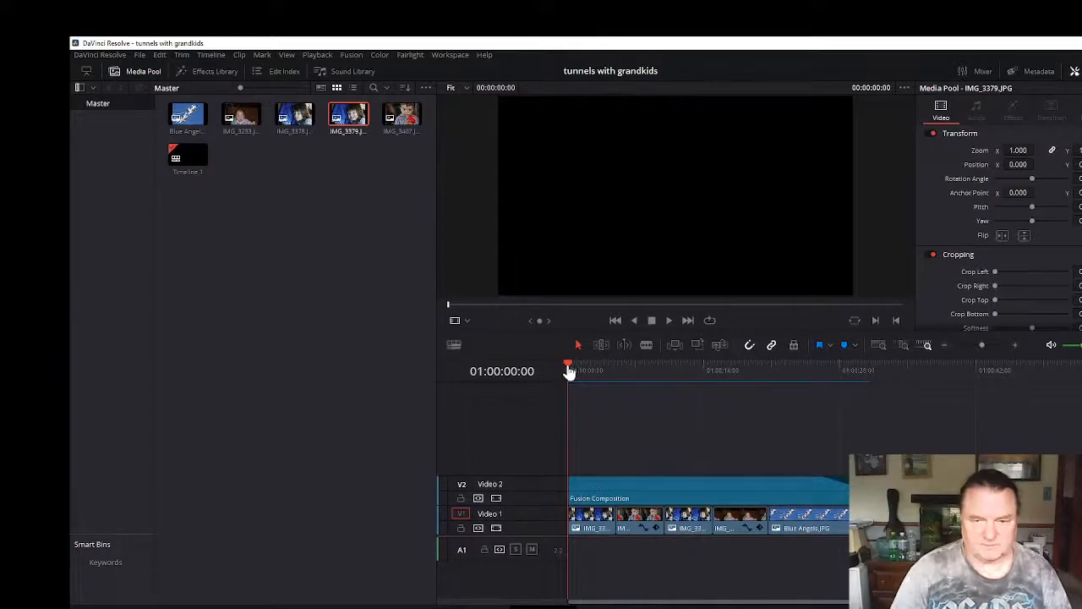
Preview the tunnel effect by scrubbing the opening and the Blue Angels clip, returning the playhead to the timeline's start.
click(571, 370)
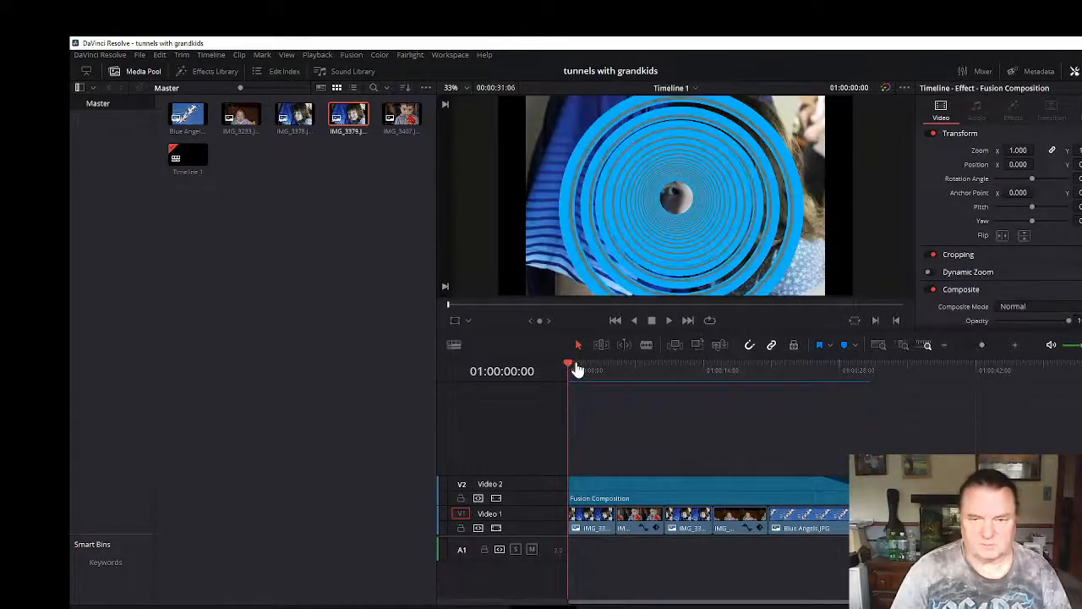
drag(575, 370, 580, 374)
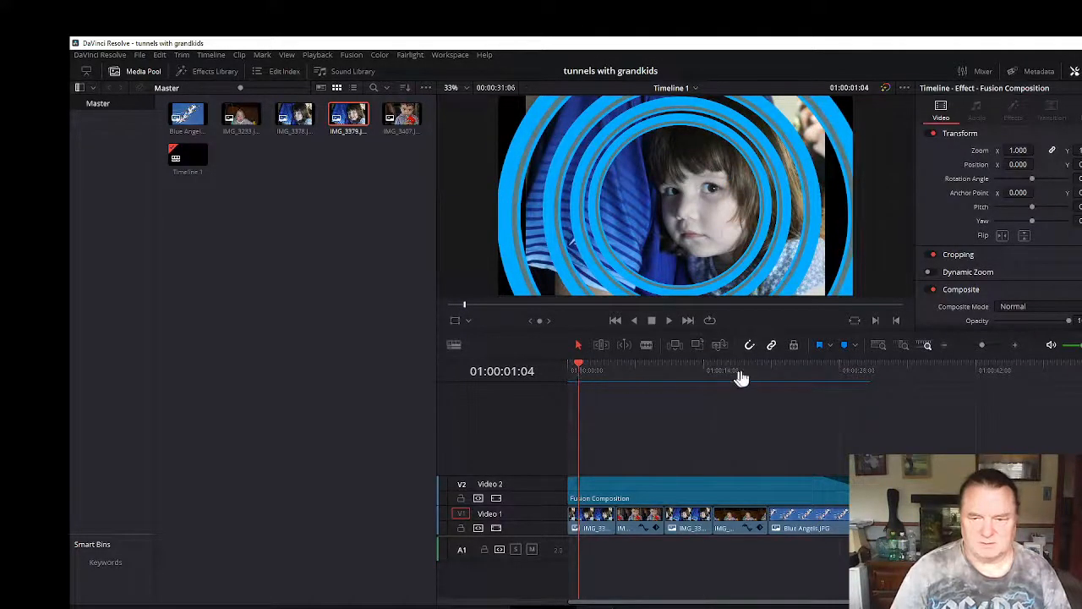
click(788, 371)
drag(787, 370, 765, 375)
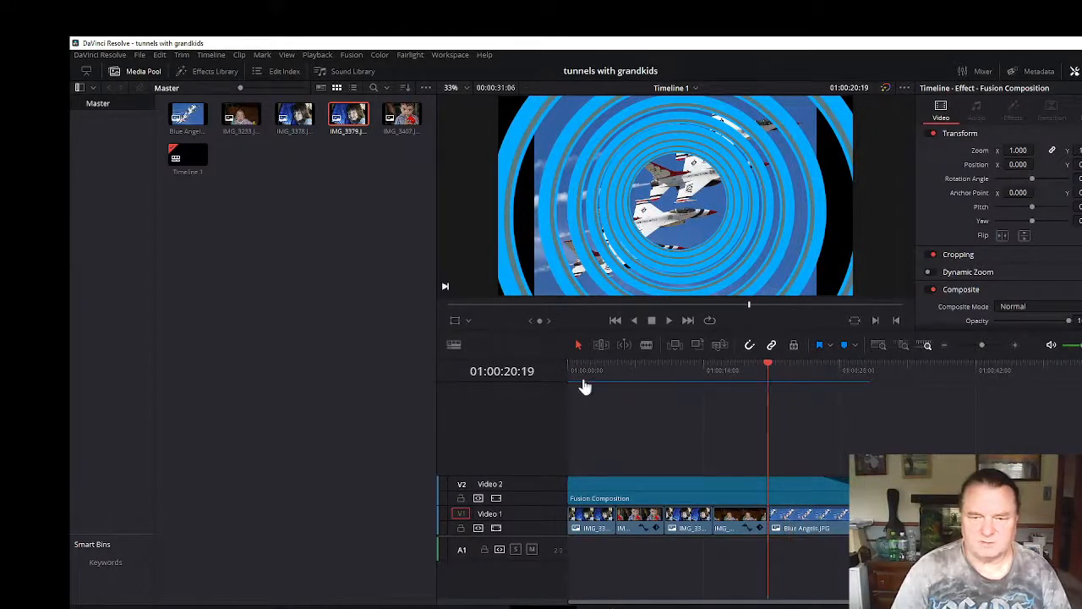
click(570, 370)
drag(570, 371, 577, 398)
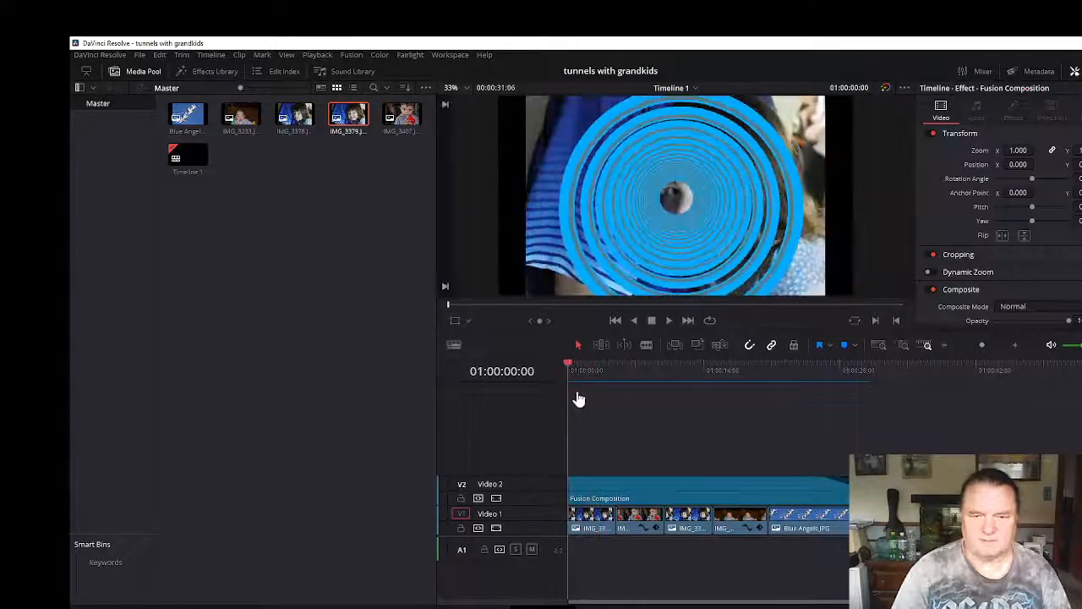
Play circle effect planes.mov and circle effect grandkids.mov from the desktop, closing the player when done.
click(1078, 43)
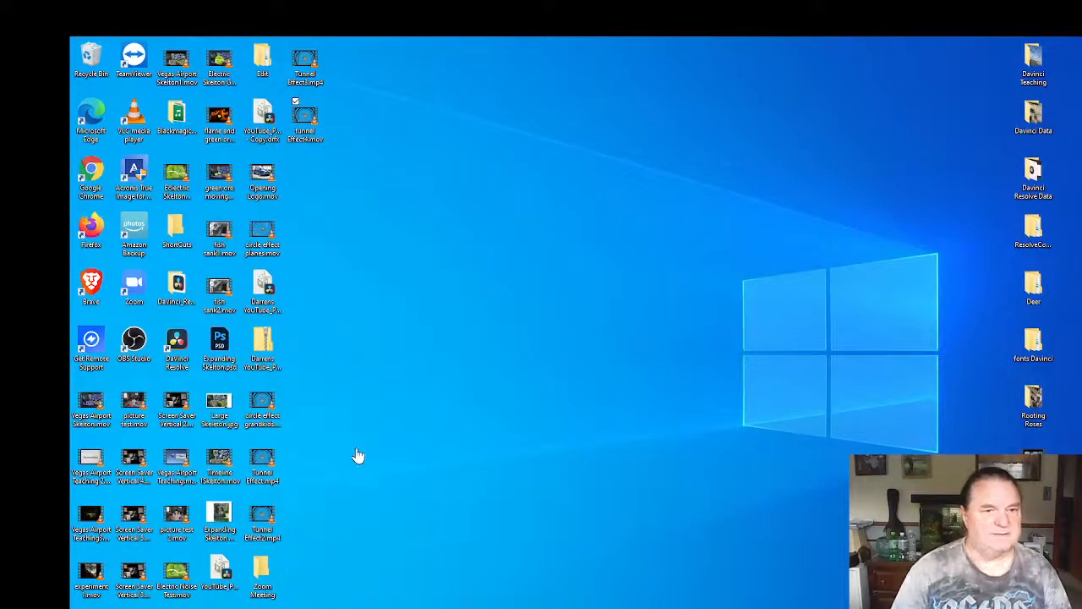
double_click(257, 234)
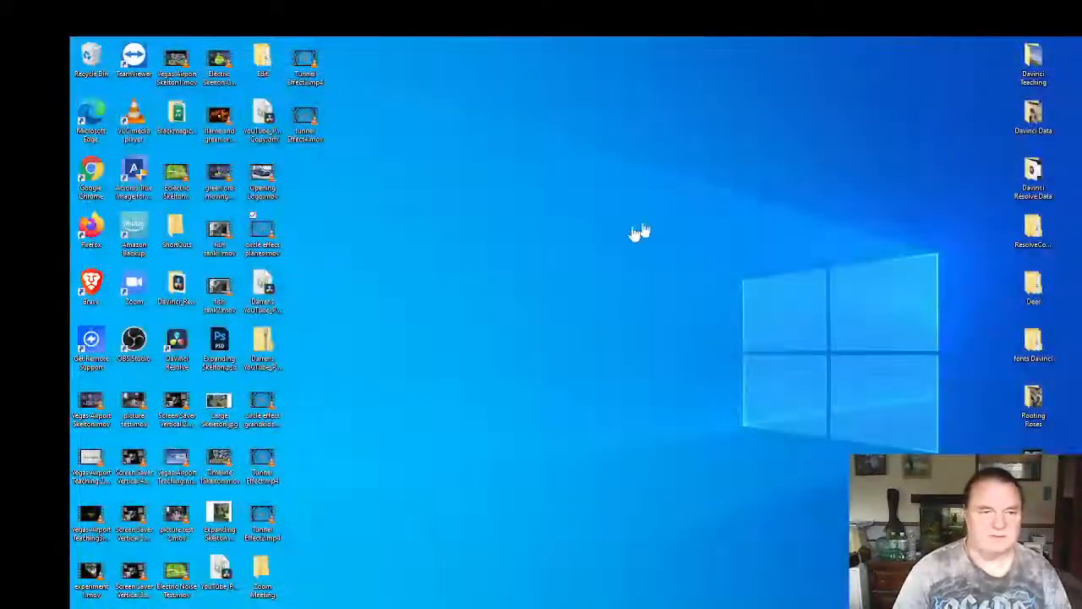
double_click(261, 406)
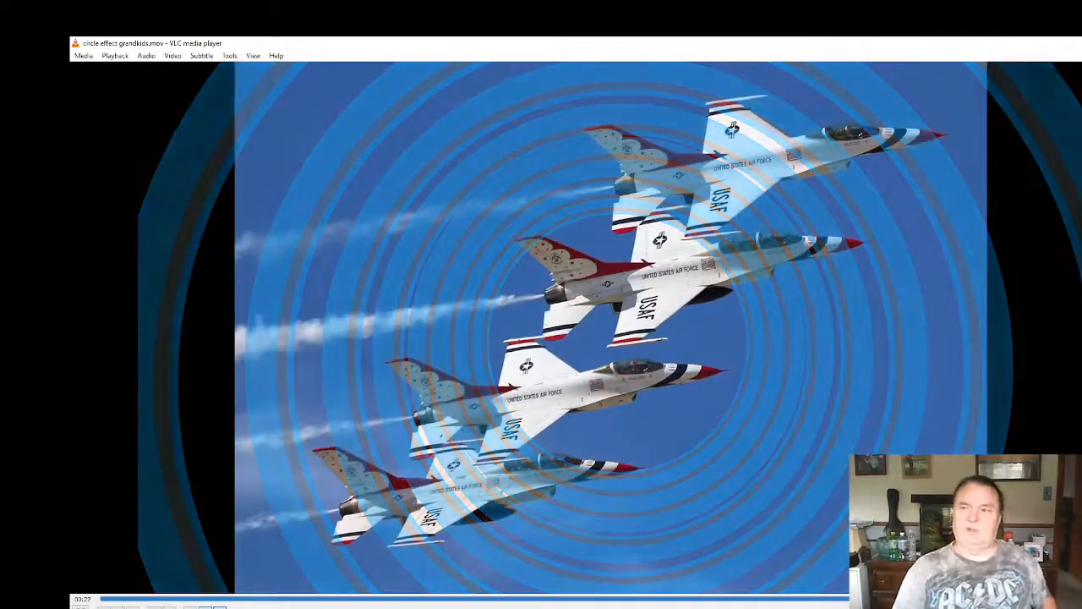
click(1079, 43)
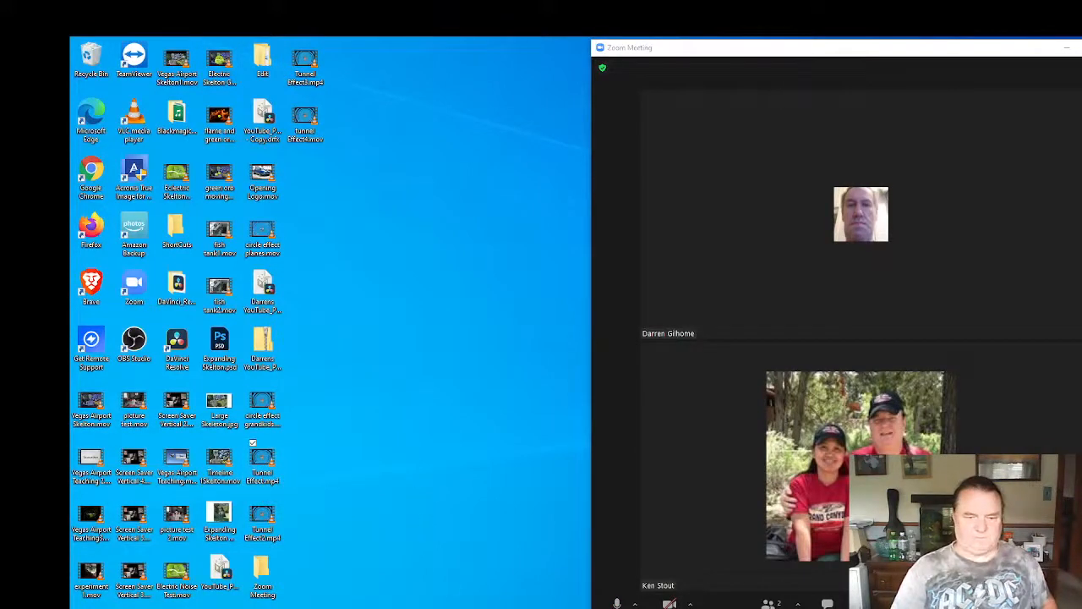
Switch to OBS and deactivate the Webcam C170 device in the Camera 1 source's properties.
mouse_move(414, 608)
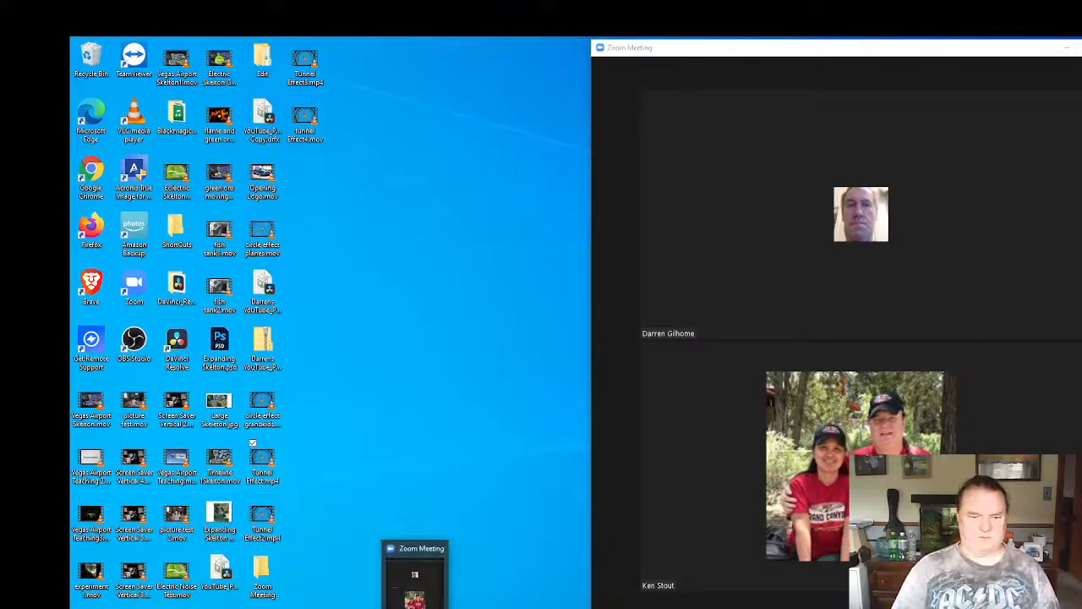
click(270, 575)
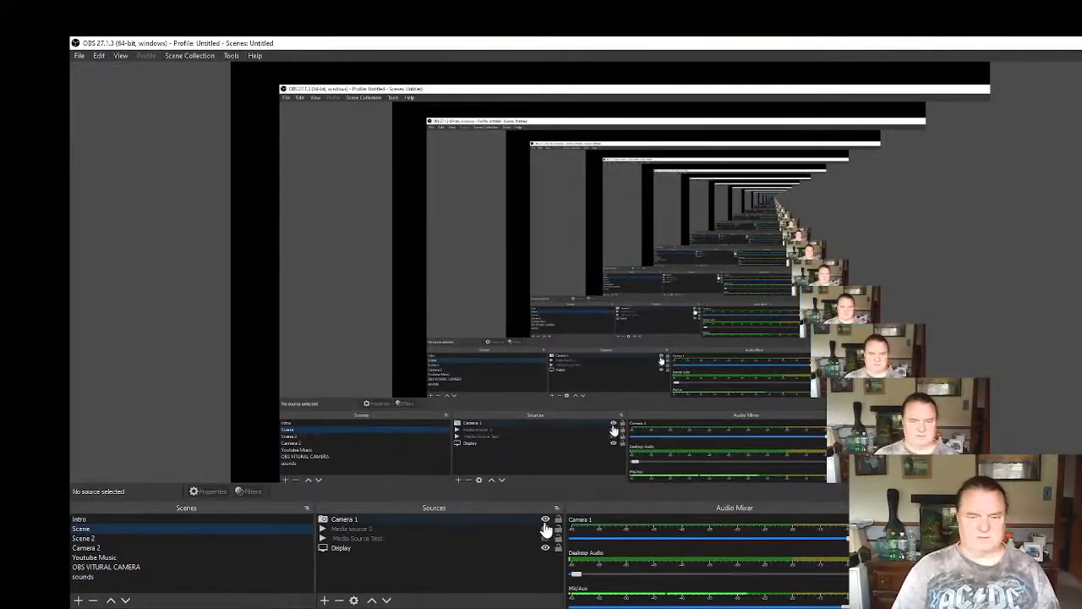
click(345, 521)
right_click(347, 524)
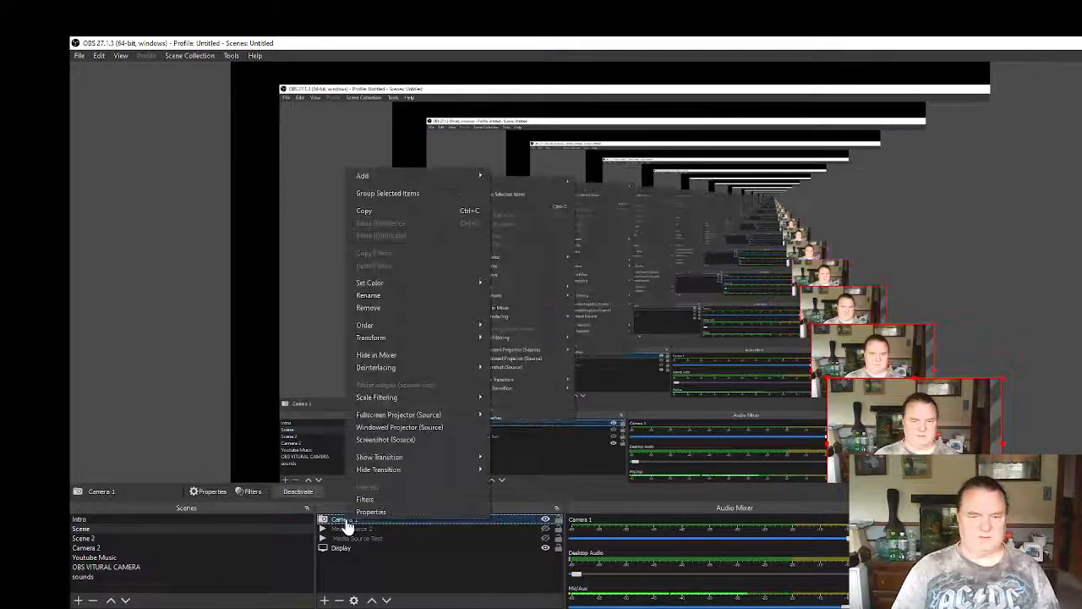
click(369, 512)
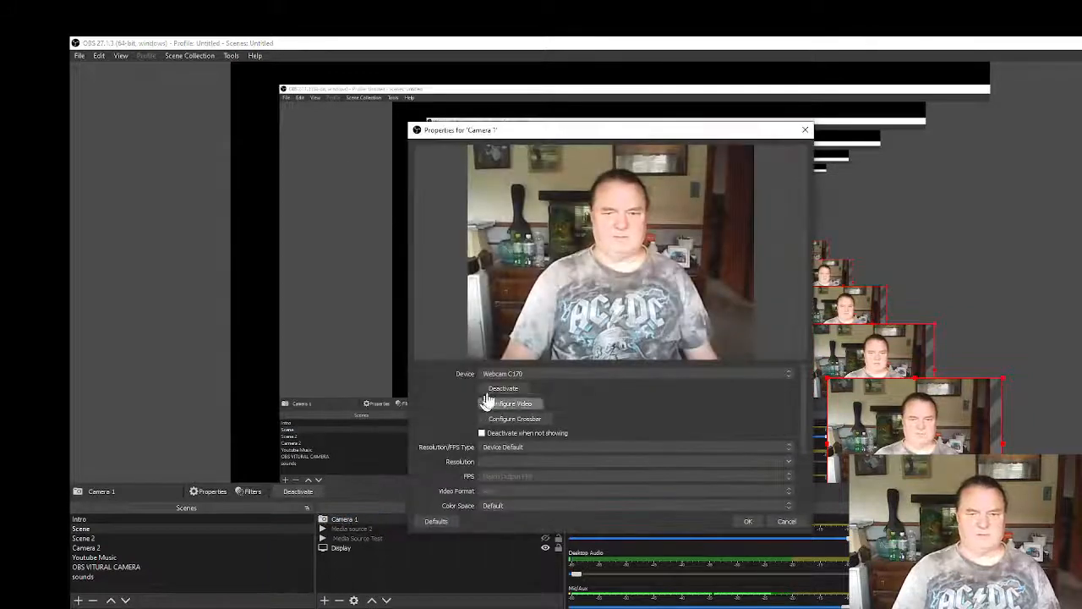
click(498, 388)
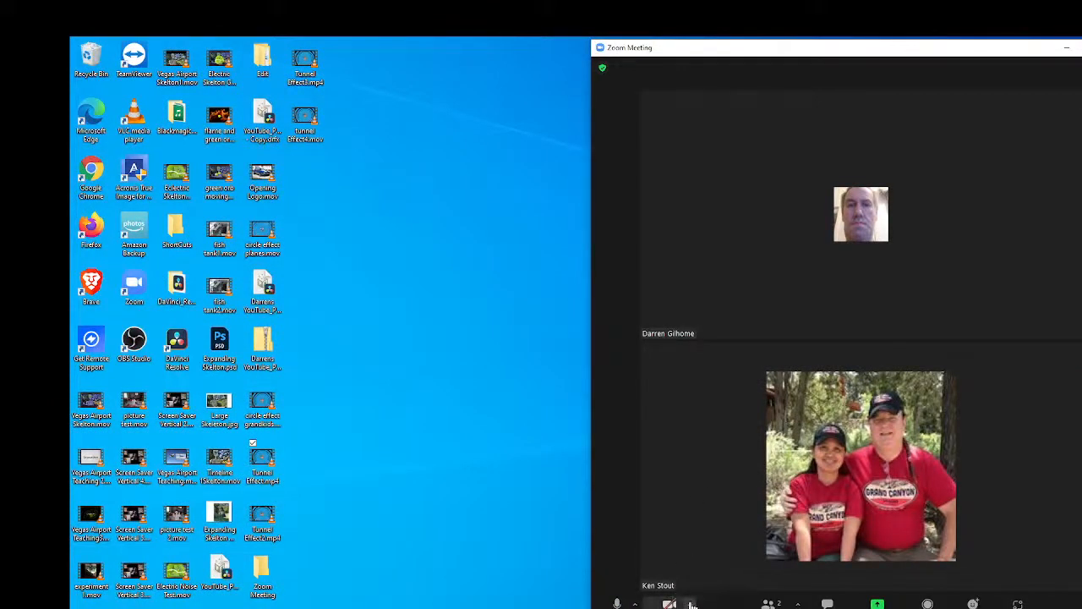
Turn on the webcam video in the Zoom meeting, and lower and narrow the meeting window to uncover the desktop.
click(670, 604)
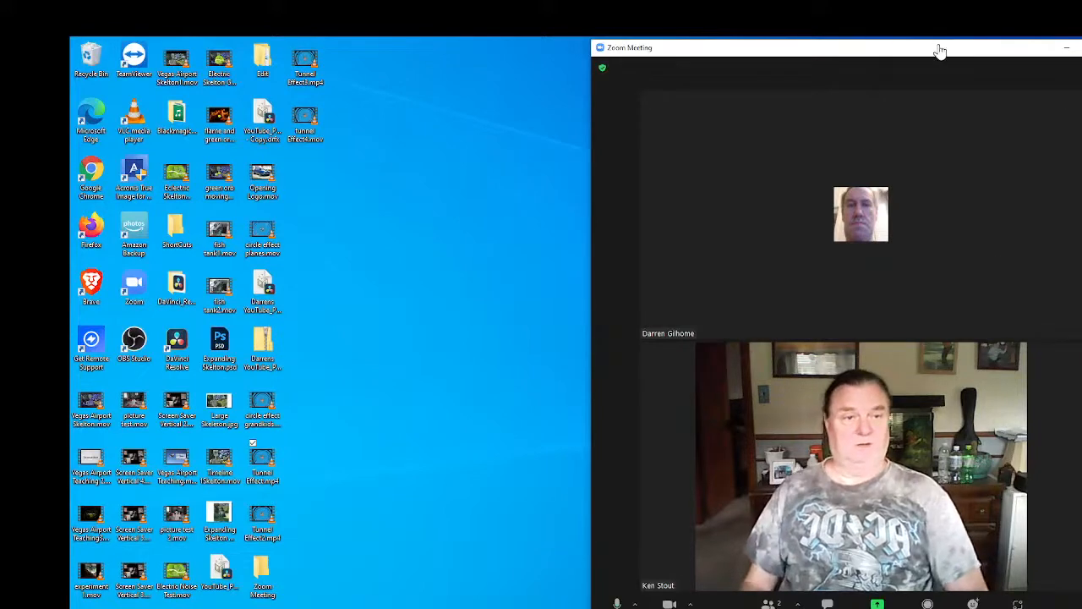
drag(941, 41, 944, 280)
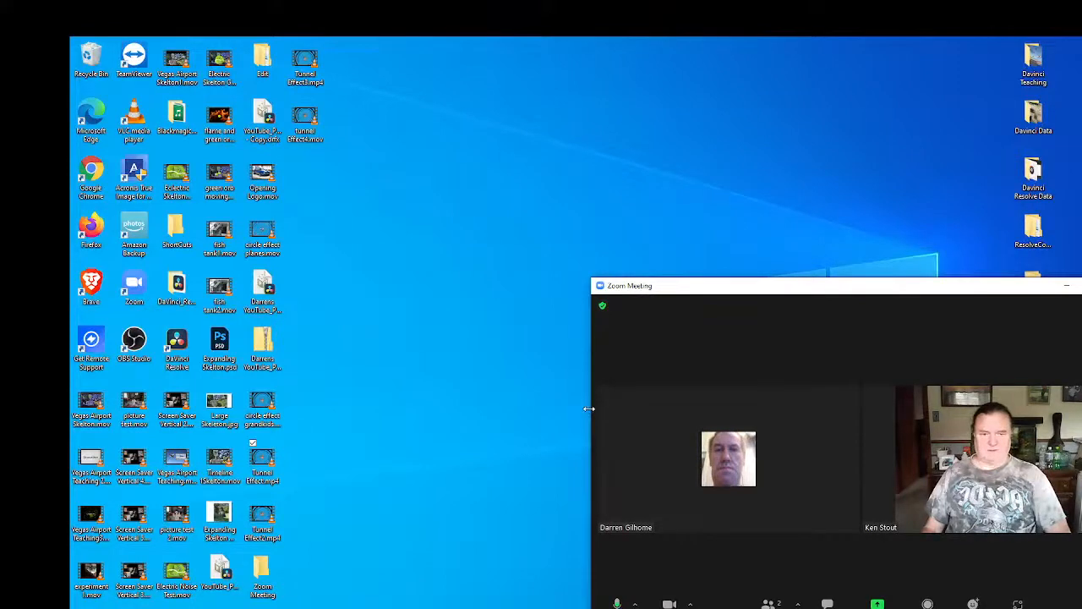
drag(590, 409, 853, 427)
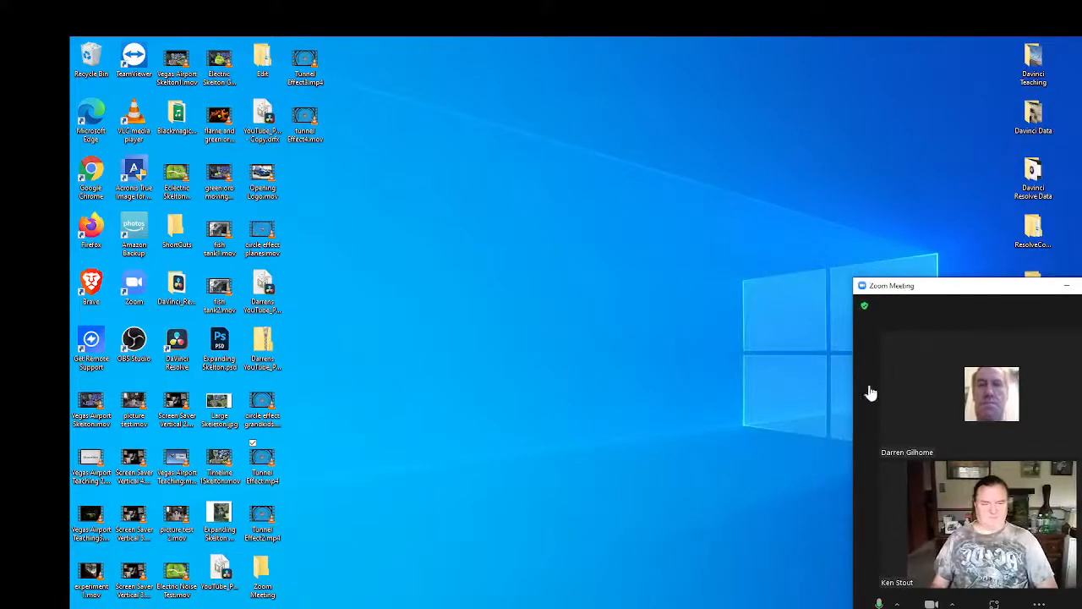
Check the live stream's dashboard in YouTube Studio and minimize the browser.
click(222, 607)
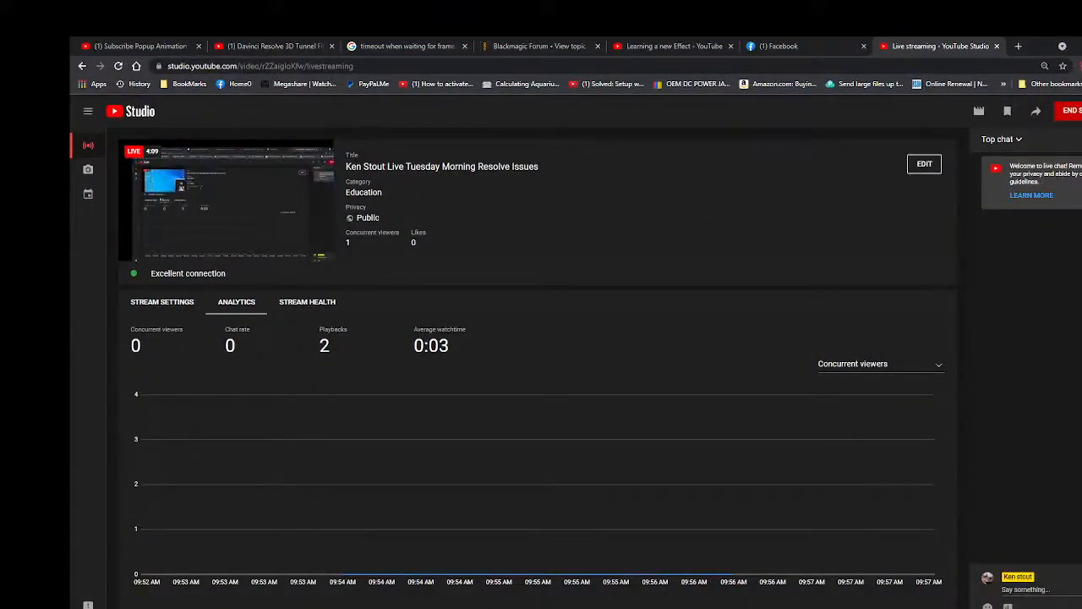
click(1081, 46)
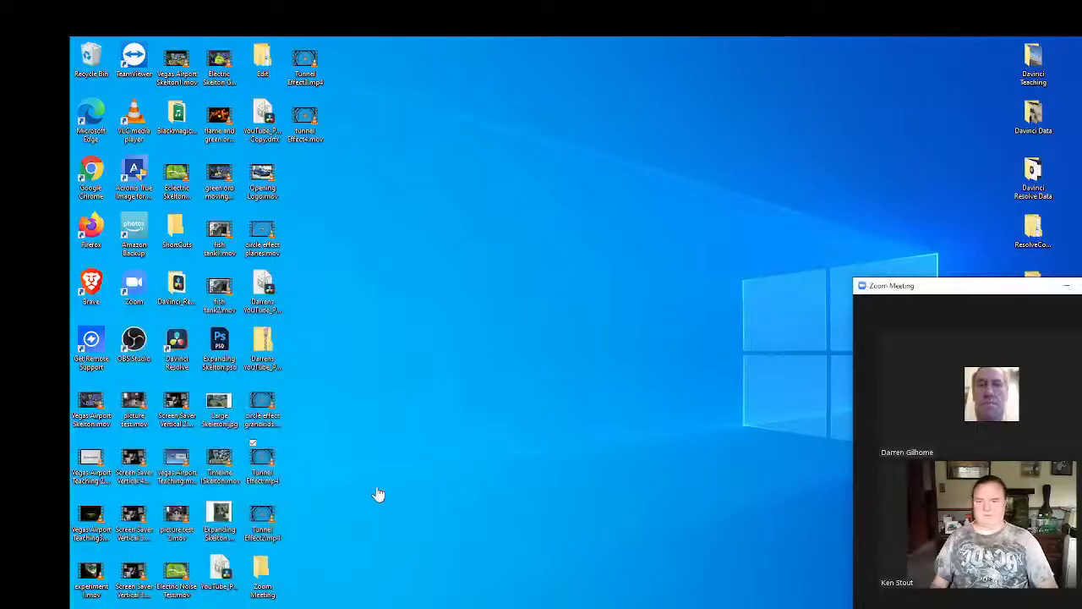
Play Tunnel Effect2.mp4 from the desktop and close the player.
click(260, 516)
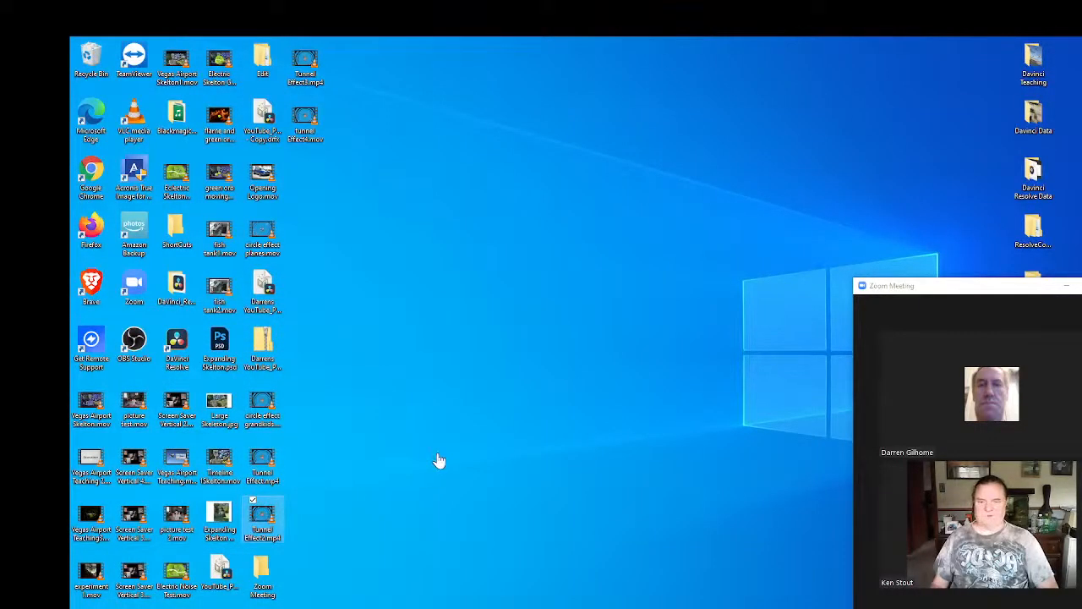
double_click(256, 514)
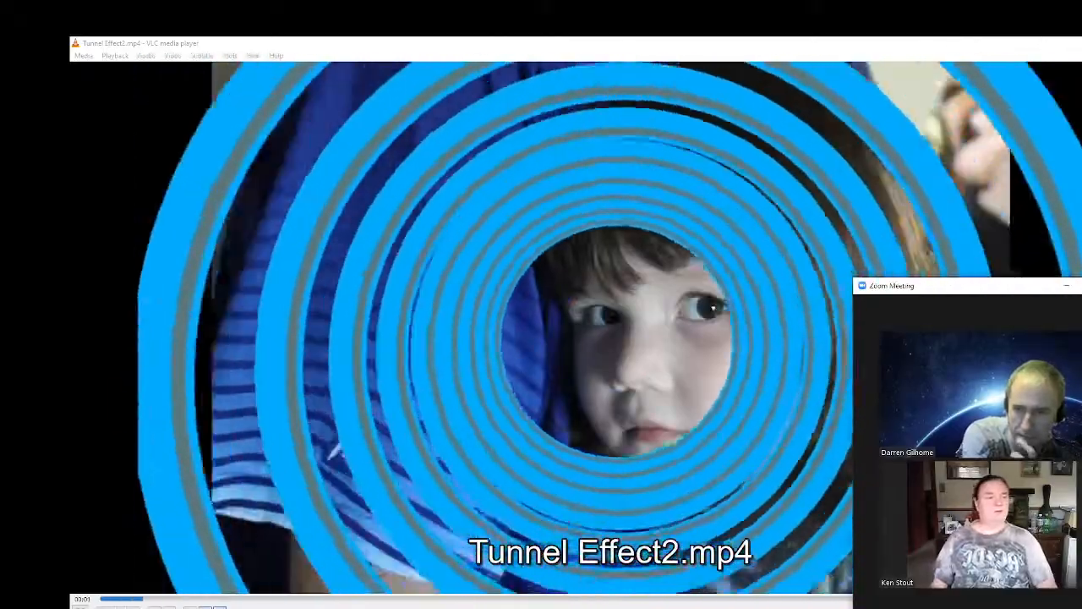
click(1081, 43)
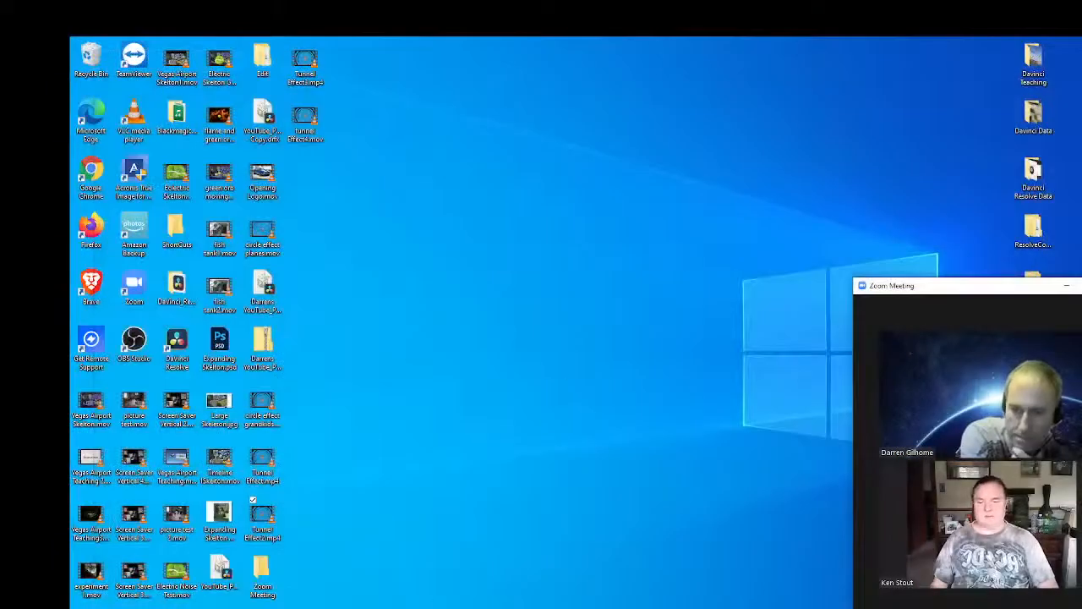
Switch to DaVinci Resolve, and move the Zoom meeting window over the Media Pool and reduce its height.
key(alt+Tab)
key(alt+Tab)
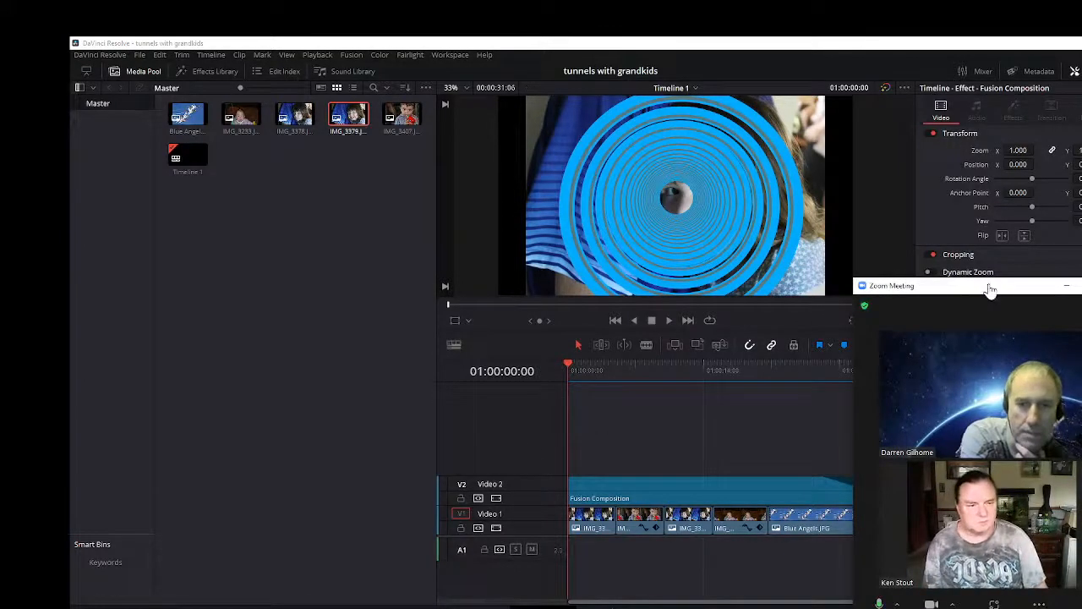
drag(987, 288, 204, 63)
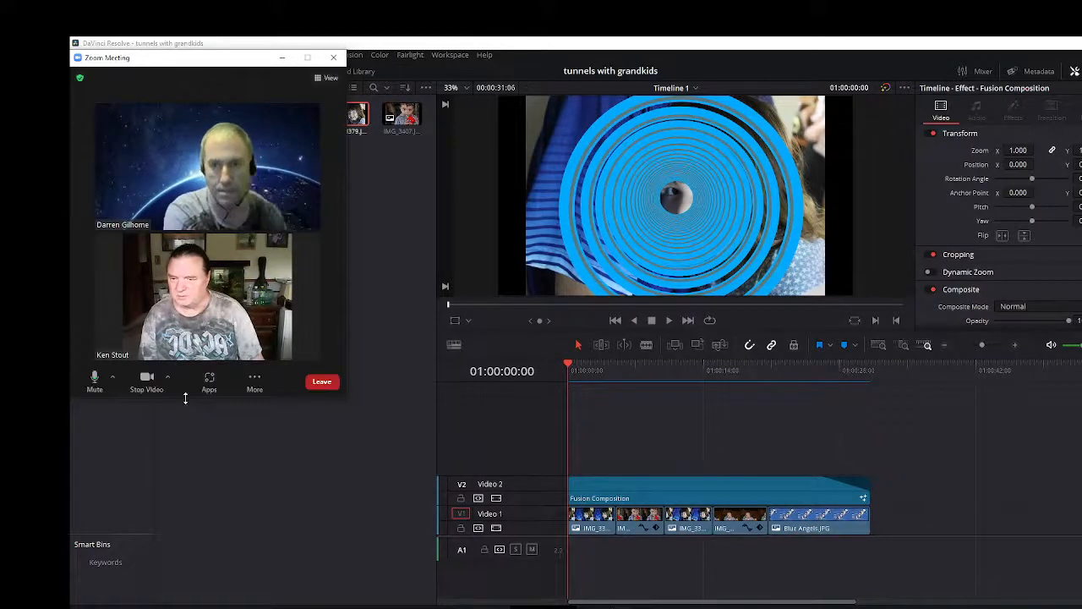
drag(186, 396, 191, 325)
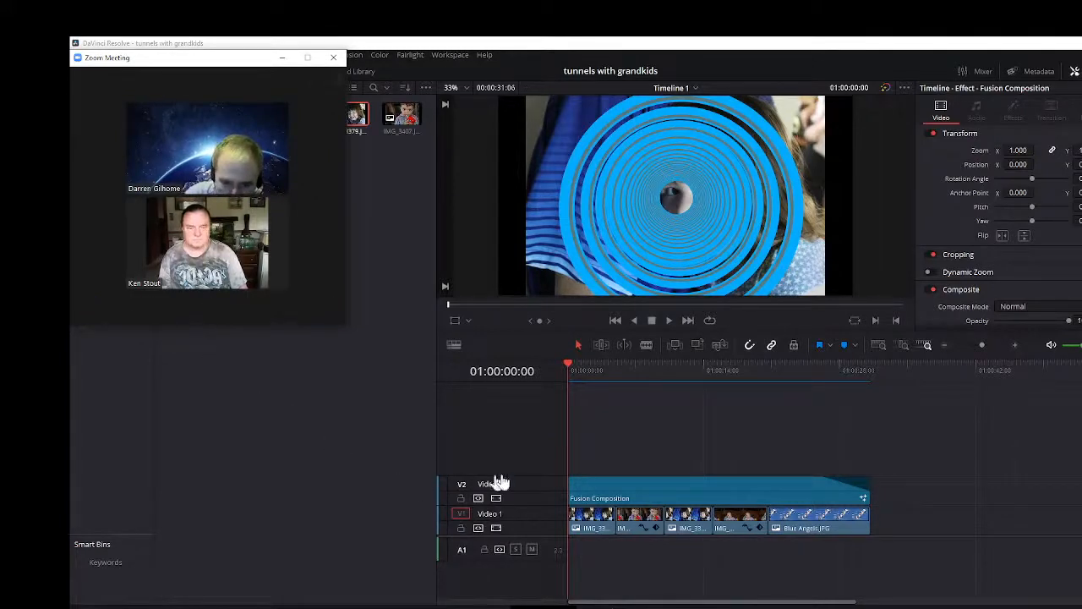
Open the Fusion Composition clip from the Video 2 track in Fusion and widen the Merge3D1 viewer.
click(683, 496)
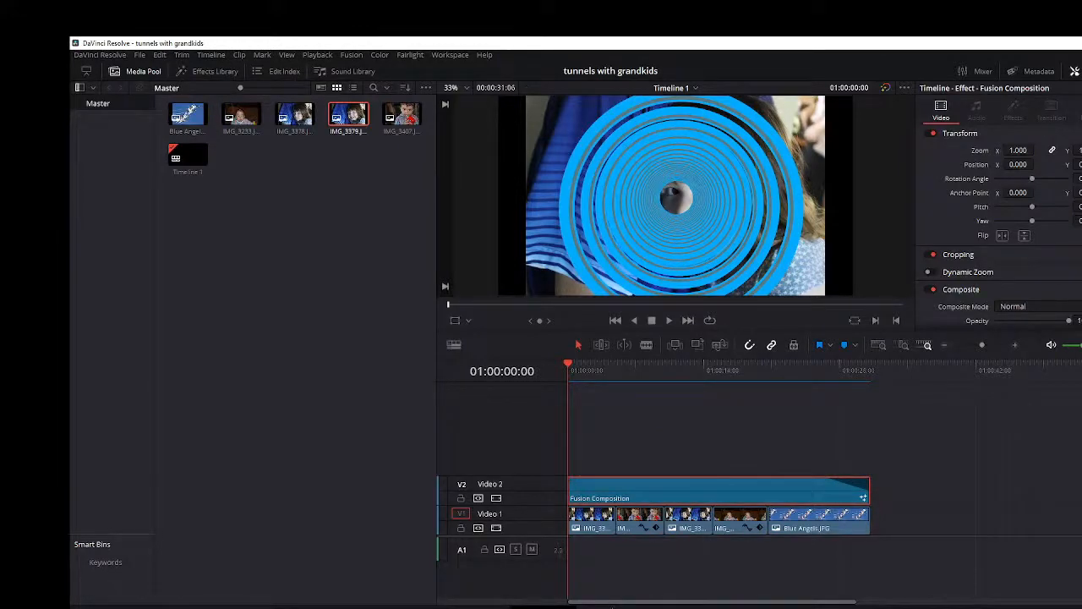
click(612, 607)
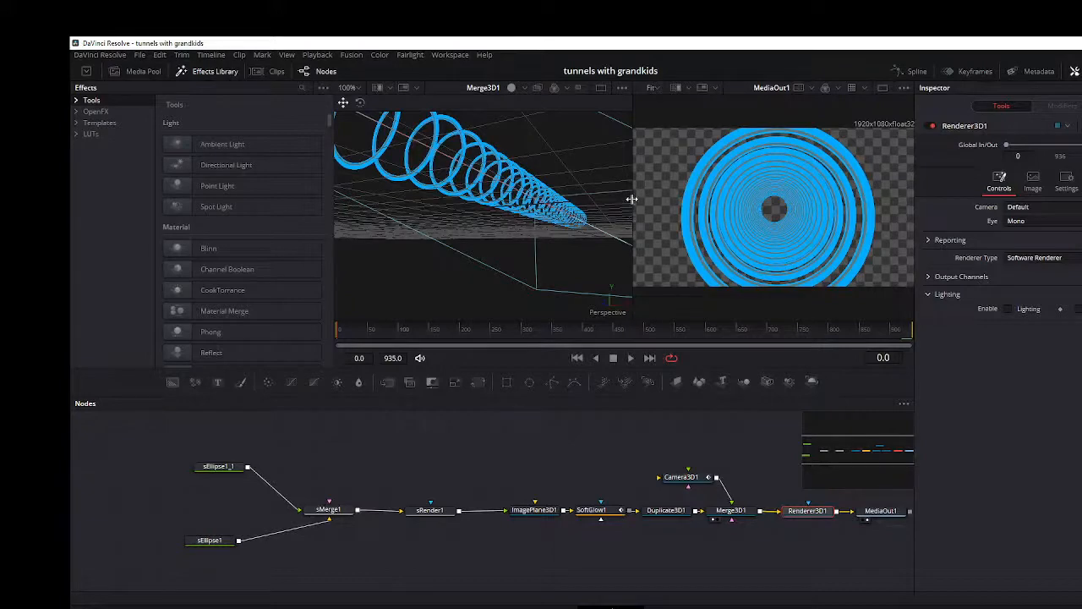
drag(633, 197, 894, 215)
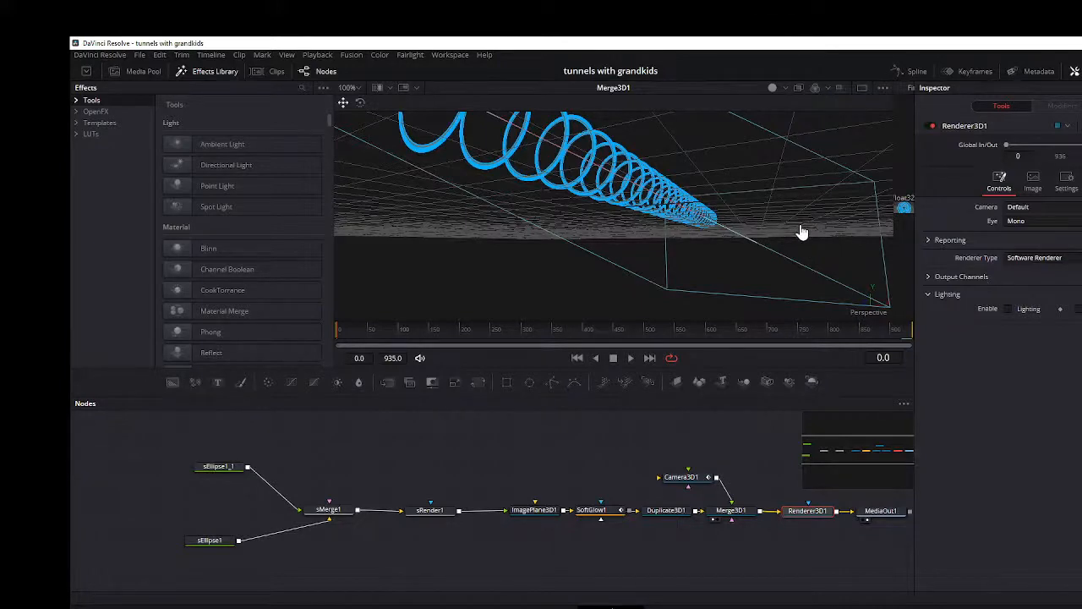
Orbit the Merge3D1 scene to examine the duplicated rings and the camera from the side.
drag(802, 232, 724, 270)
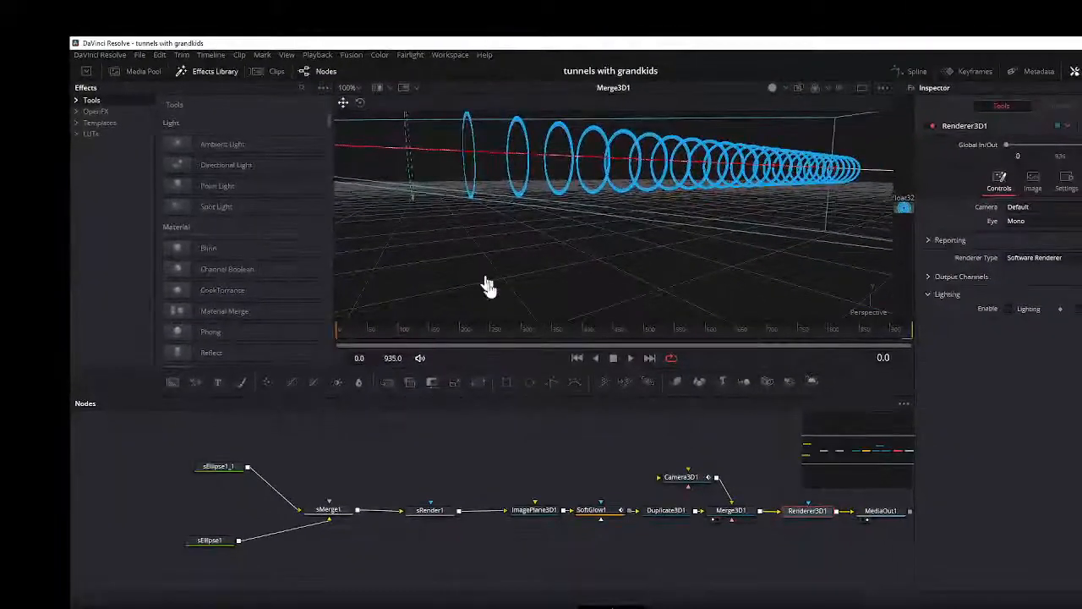
click(1039, 607)
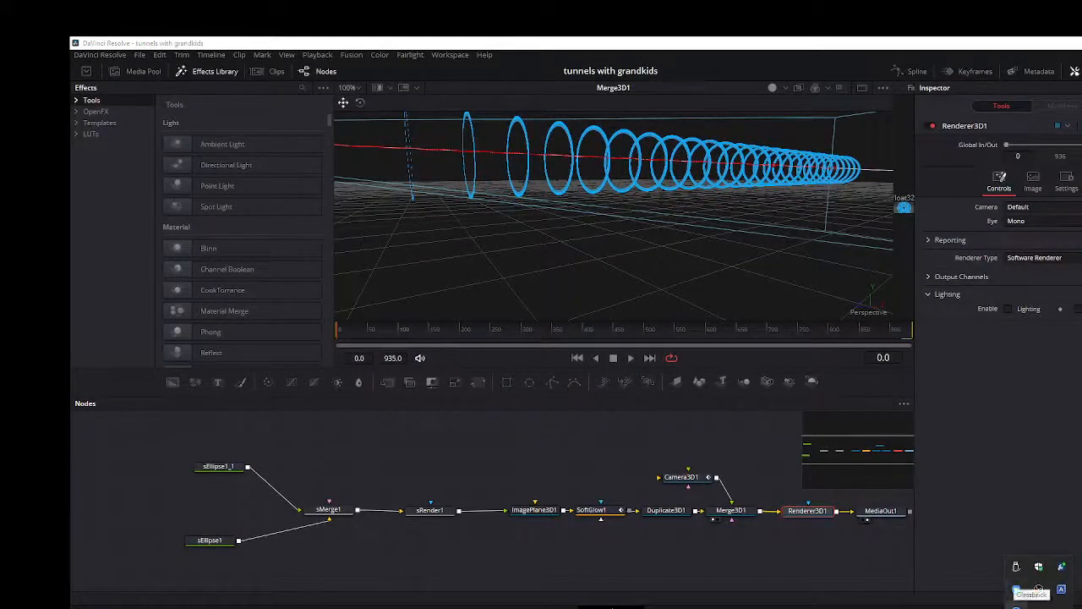
click(1038, 607)
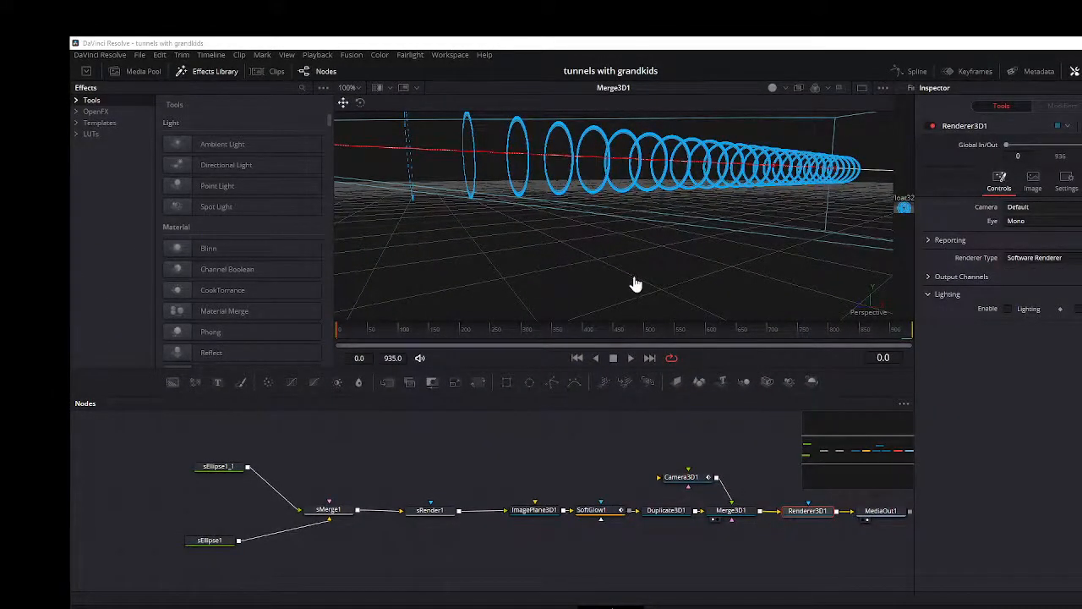
drag(609, 270, 788, 266)
drag(724, 234, 448, 276)
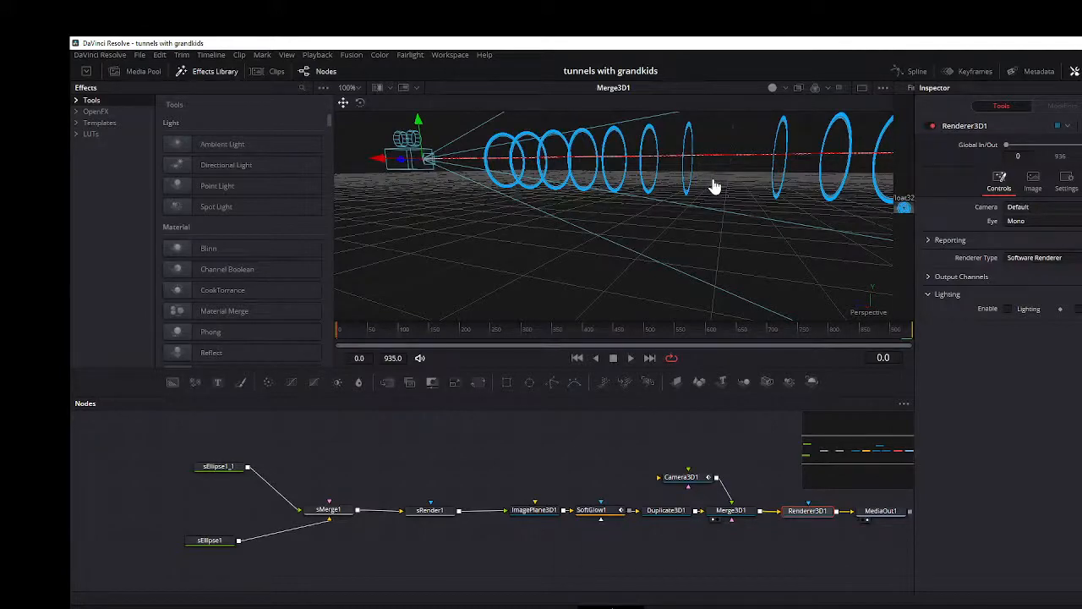
drag(713, 186, 780, 210)
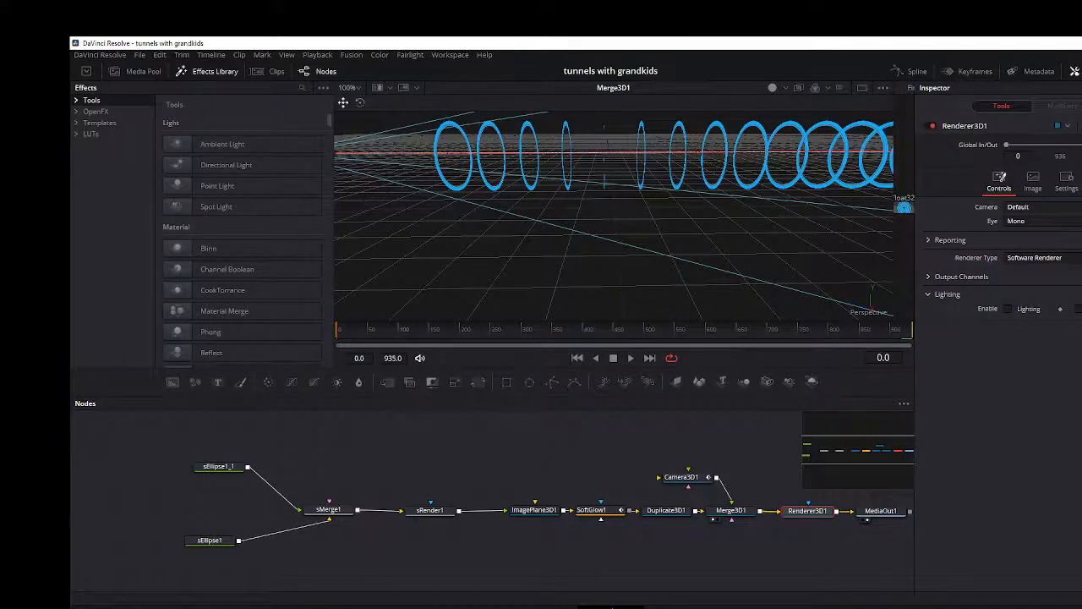
Orbit the ring tunnel back to a receding perspective and bring the Zoom meeting window to the front.
click(418, 582)
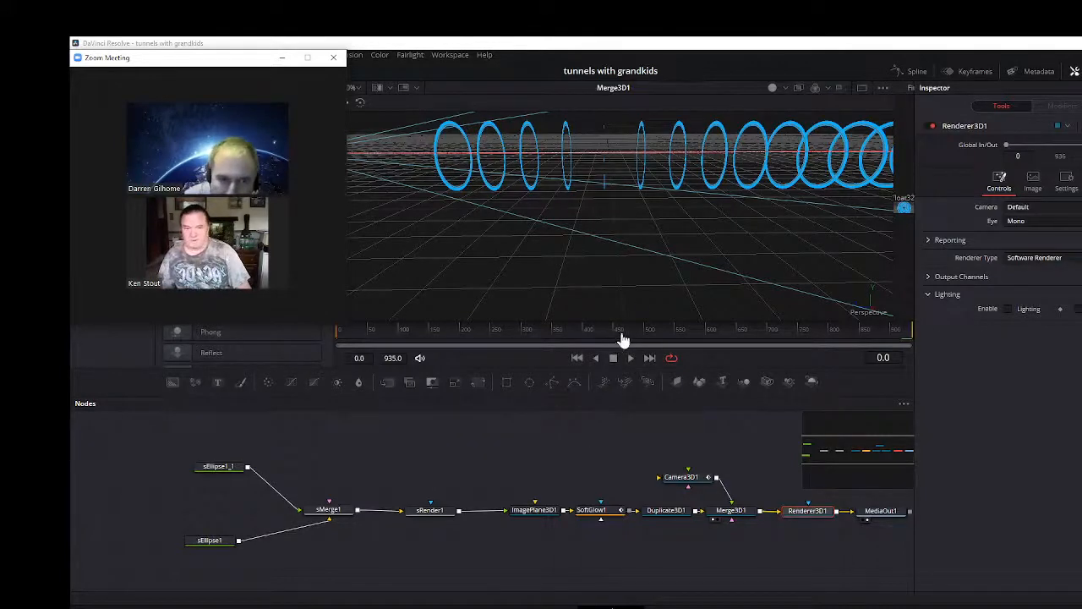
drag(628, 290, 741, 261)
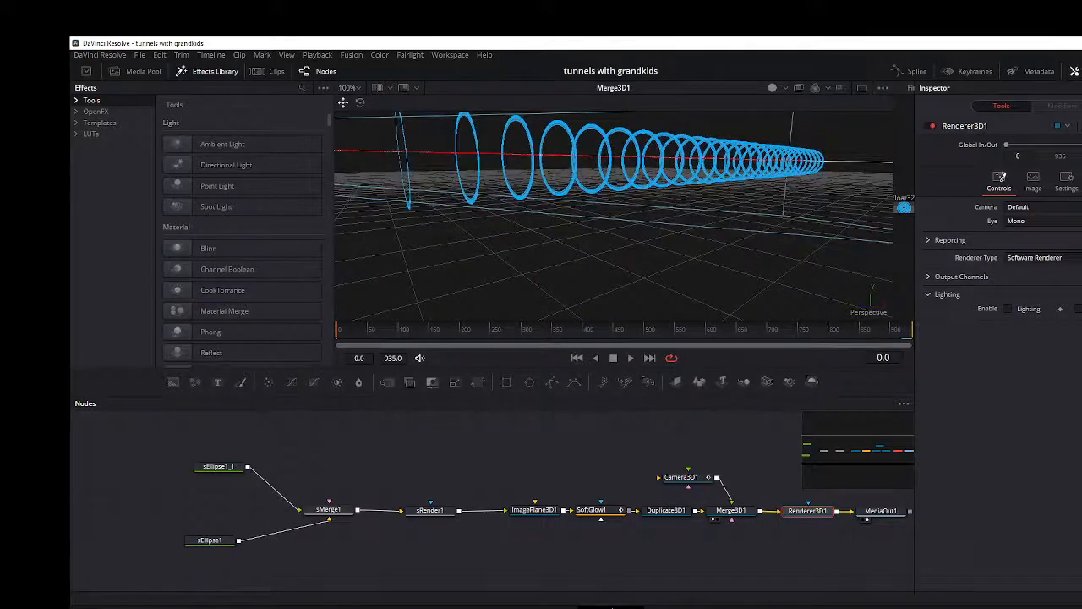
mouse_move(416, 607)
click(415, 585)
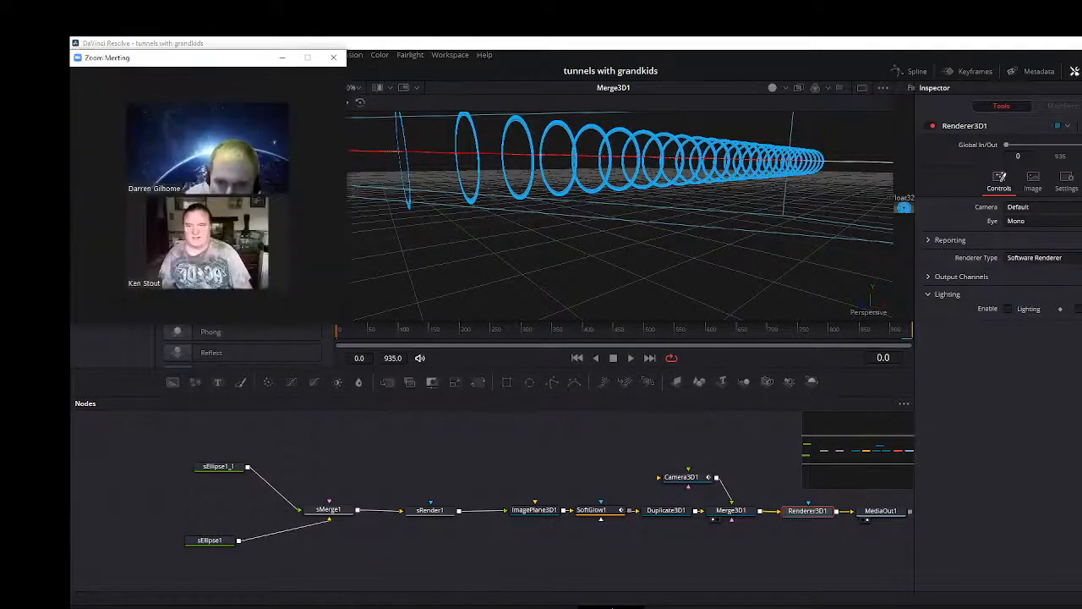
Orbit the Merge3D1 ring tunnel slightly, return to the Edit page and bring the Zoom meeting window to the front.
click(694, 297)
mouse_move(693, 297)
mouse_down()
mouse_move(752, 287)
mouse_move(689, 301)
mouse_up()
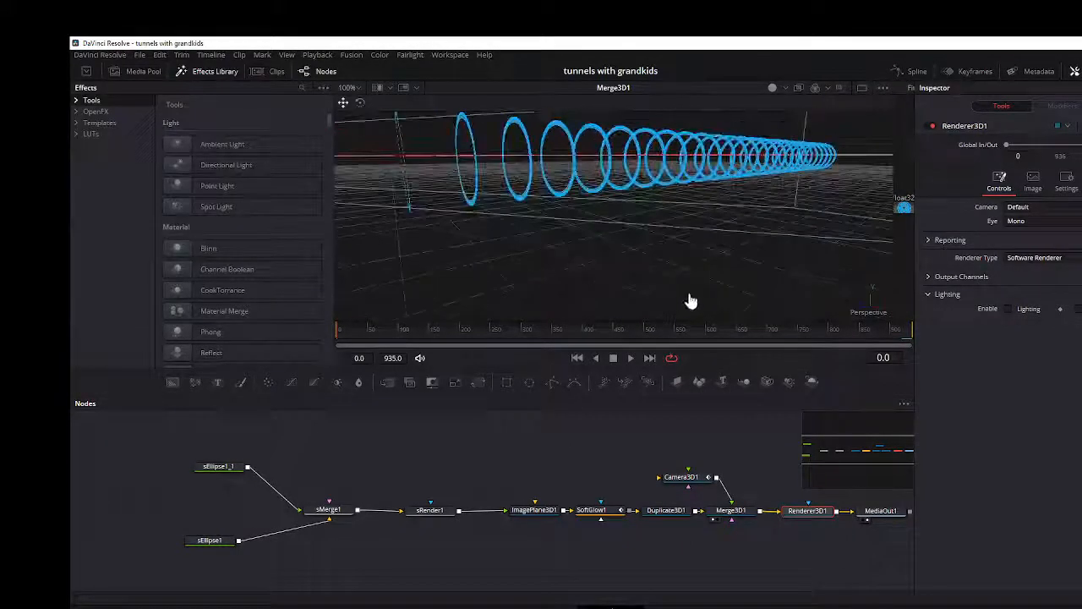
click(415, 607)
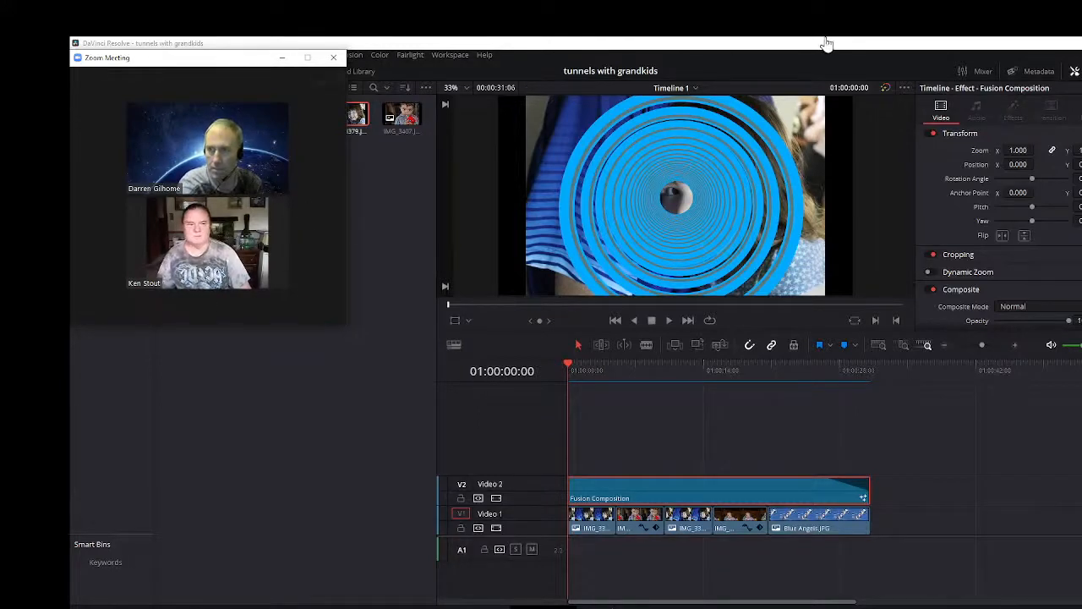
drag(731, 48, 961, 41)
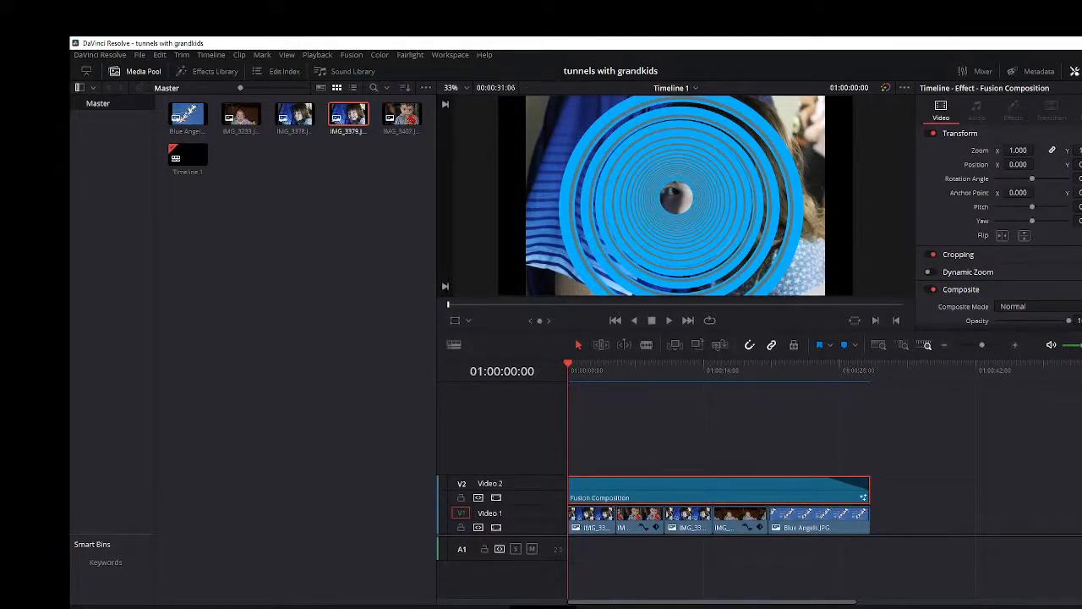
key(alt+Tab)
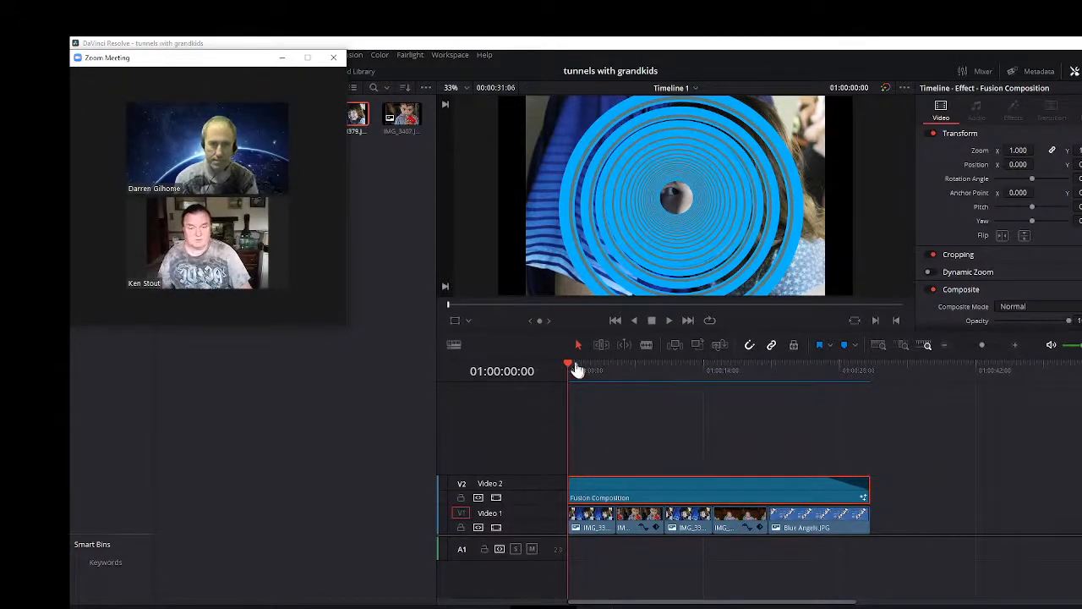
Scrub the timeline to about 01:00:08:10 to show the tunnel over the second photo, and return to the Fusion composition.
drag(572, 369, 640, 396)
key(space)
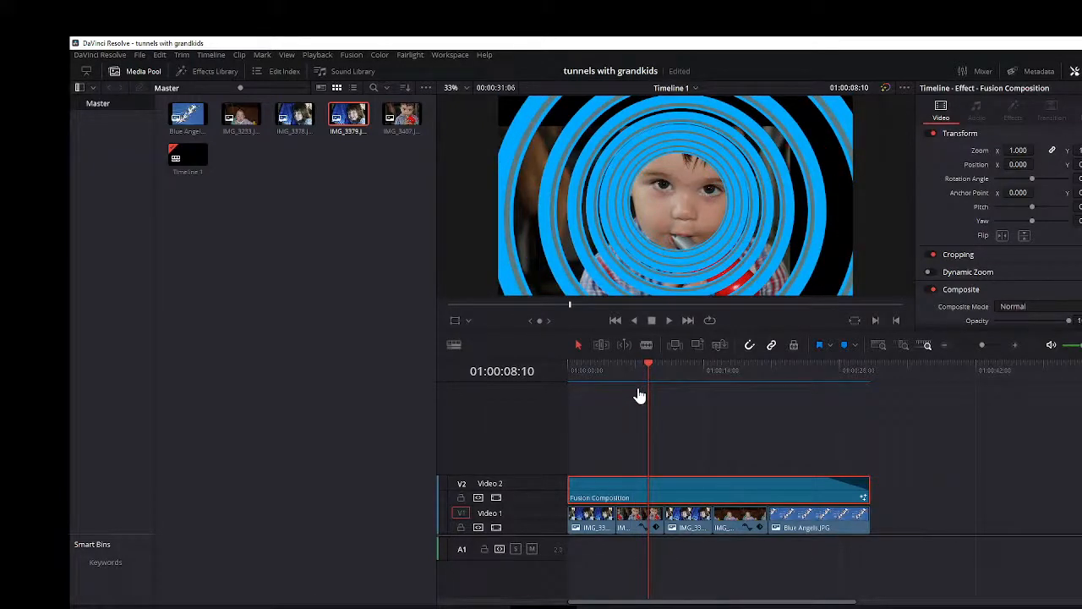
key(Left)
click(611, 607)
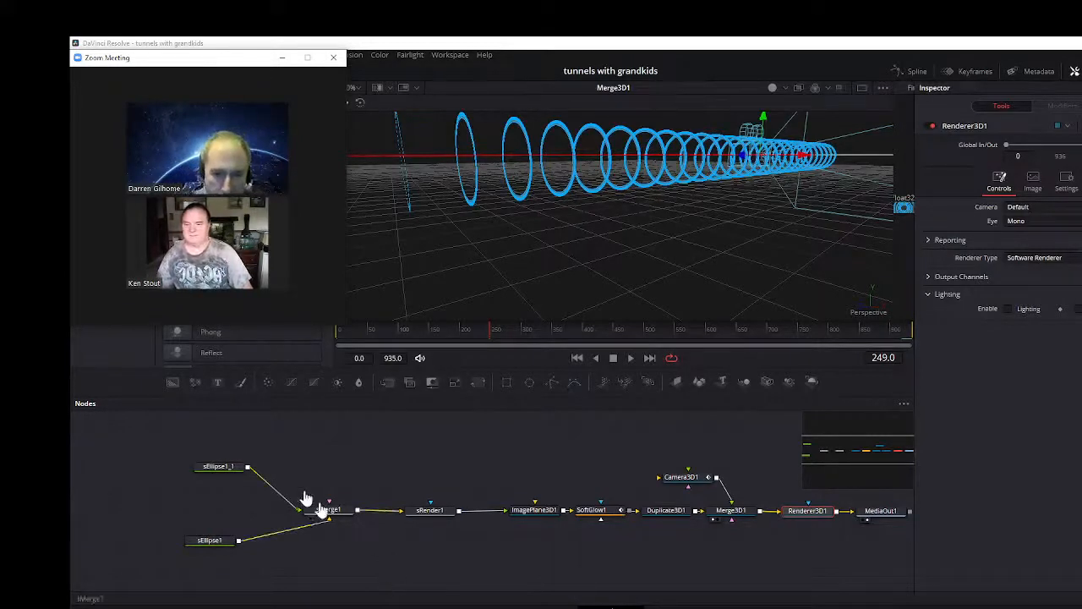
Select all nodes from the two sEllipse nodes through Renderer3D1, and bring the Zoom meeting window to the front.
click(178, 436)
drag(177, 437, 851, 576)
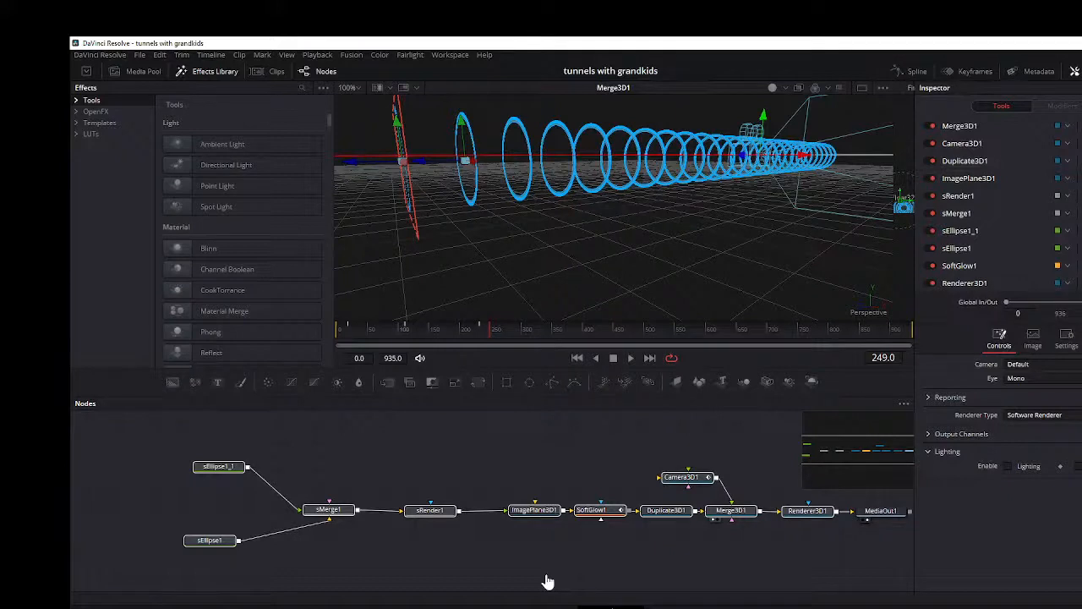
click(470, 607)
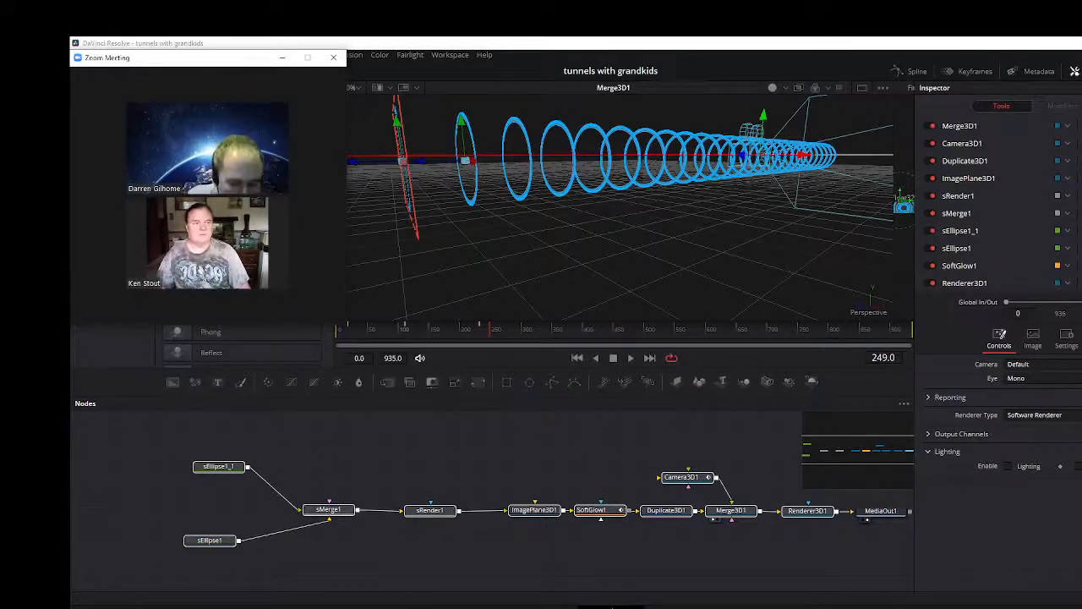
Move the DaVinci Resolve window aside to clear space for the Zoom meeting window, and hide the desktop icons.
drag(816, 44, 1034, 40)
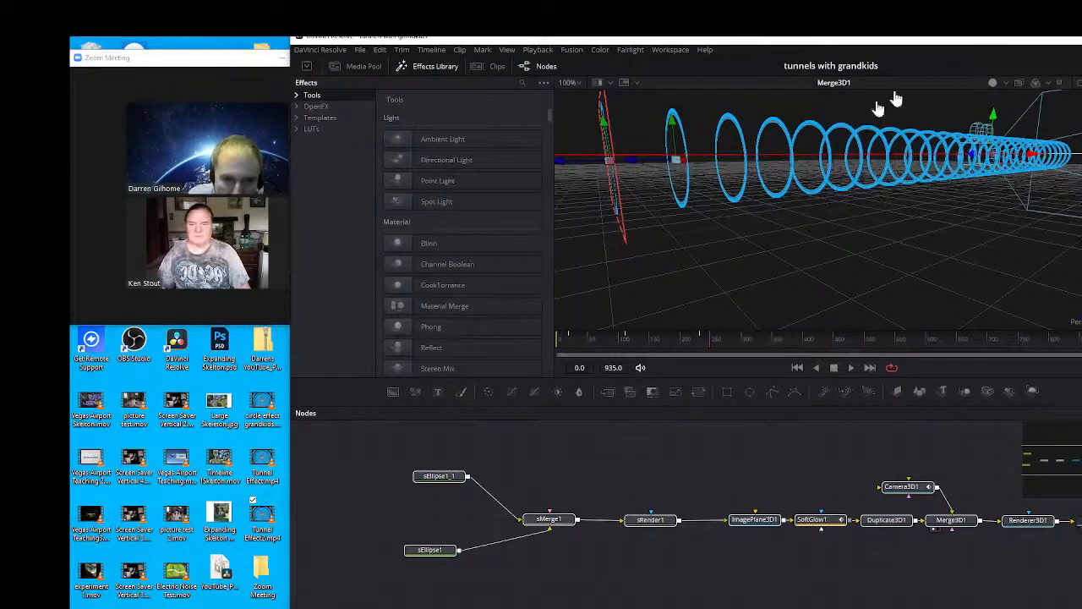
right_click(219, 606)
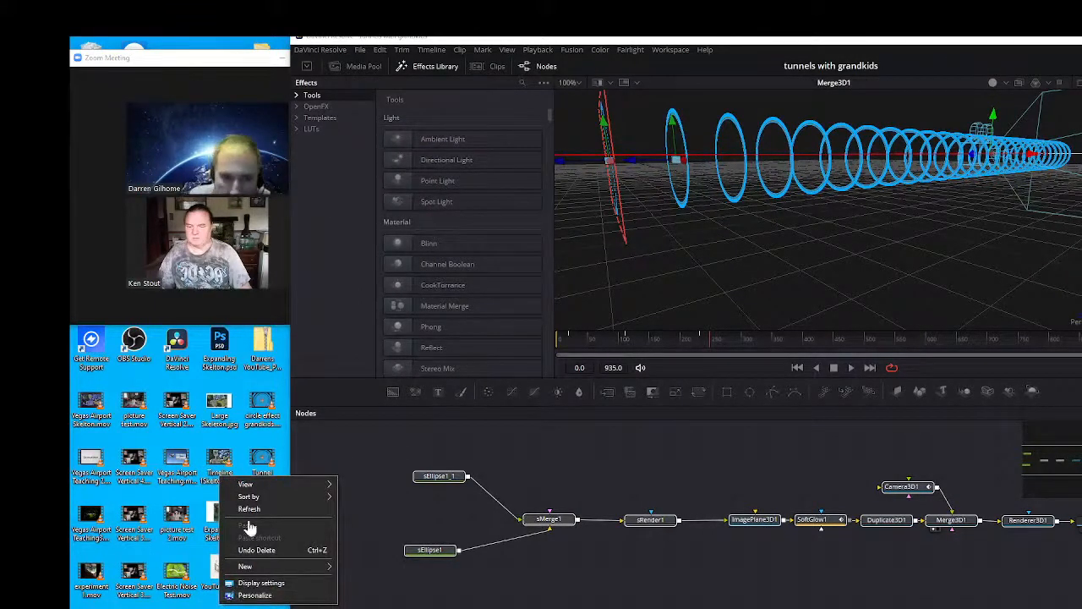
mouse_move(254, 483)
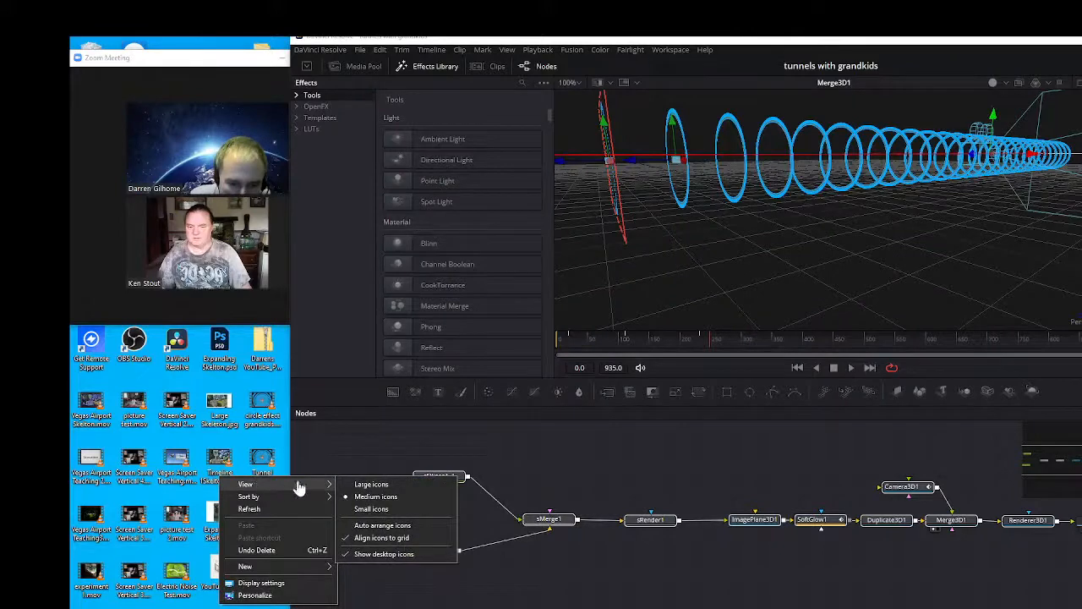
click(375, 555)
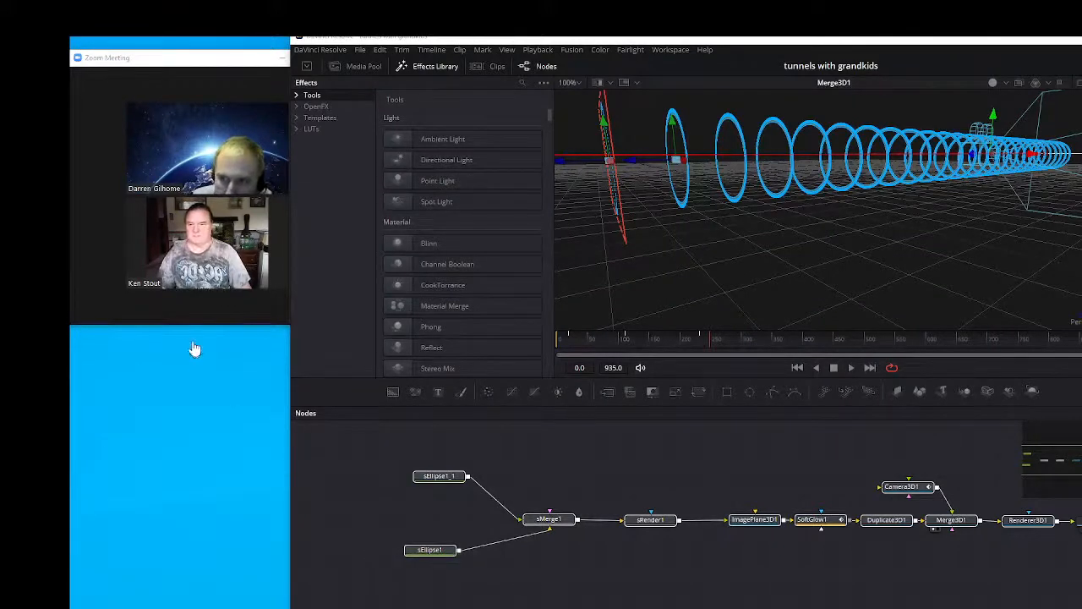
Stretch the Zoom meeting window to the full screen height and narrow it to fit beside the DaVinci Resolve window.
drag(184, 330, 169, 605)
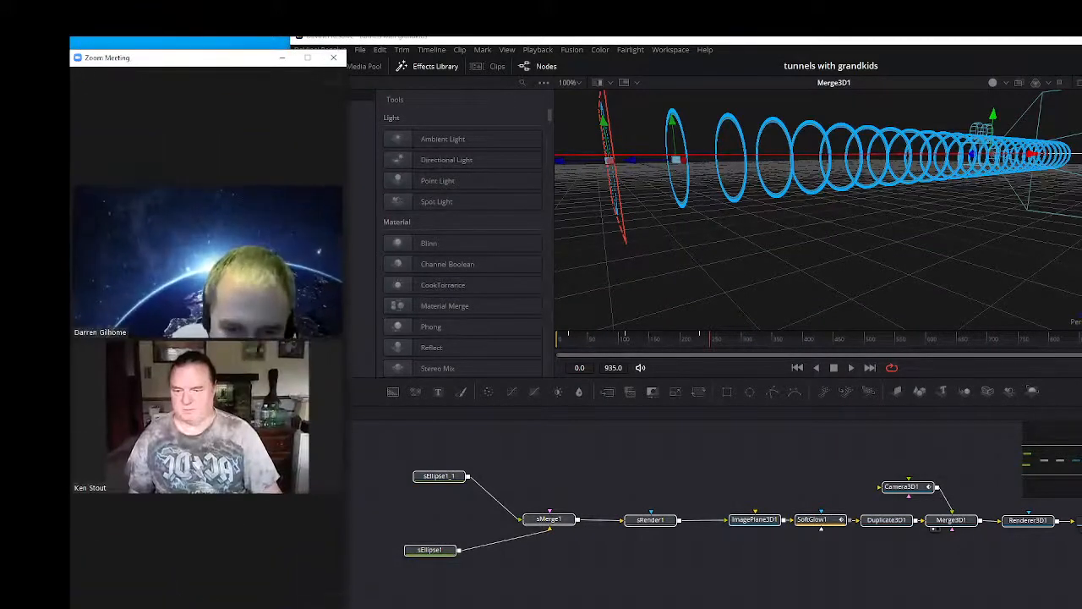
drag(347, 330, 292, 333)
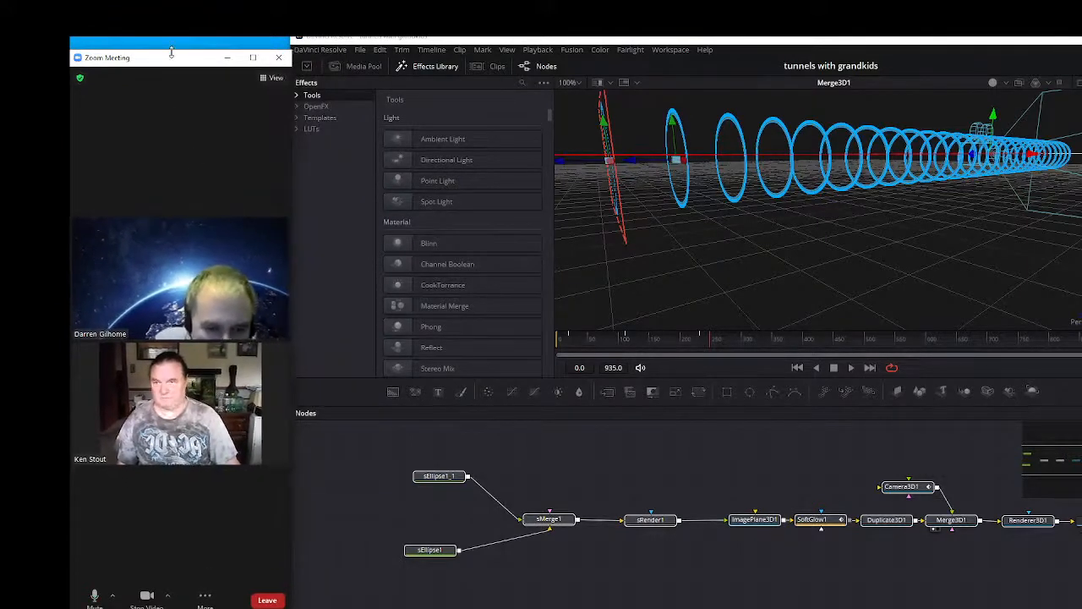
drag(175, 53, 169, 37)
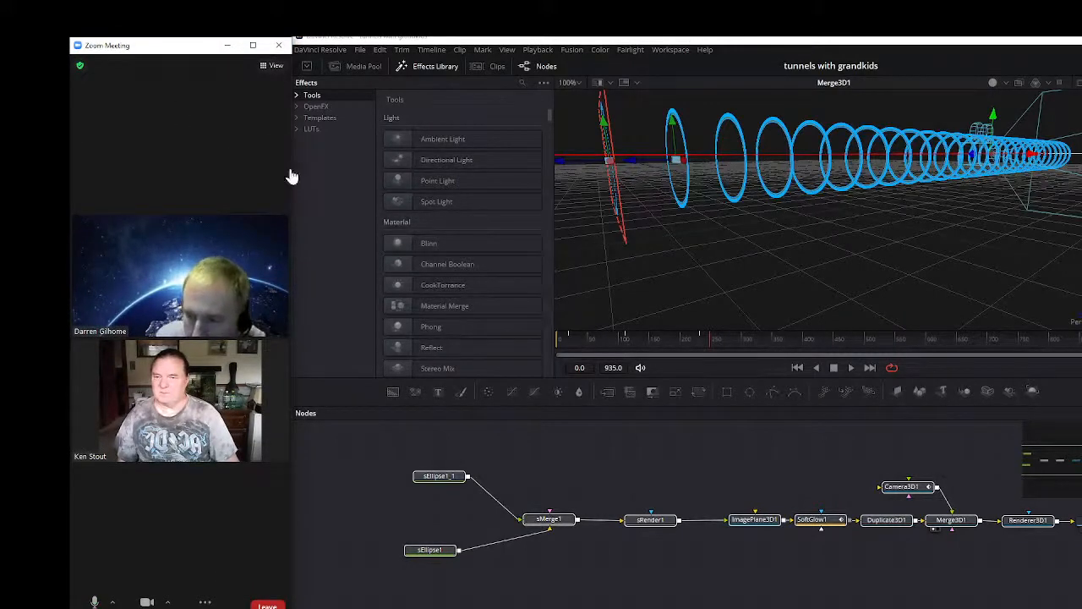
drag(291, 167, 287, 167)
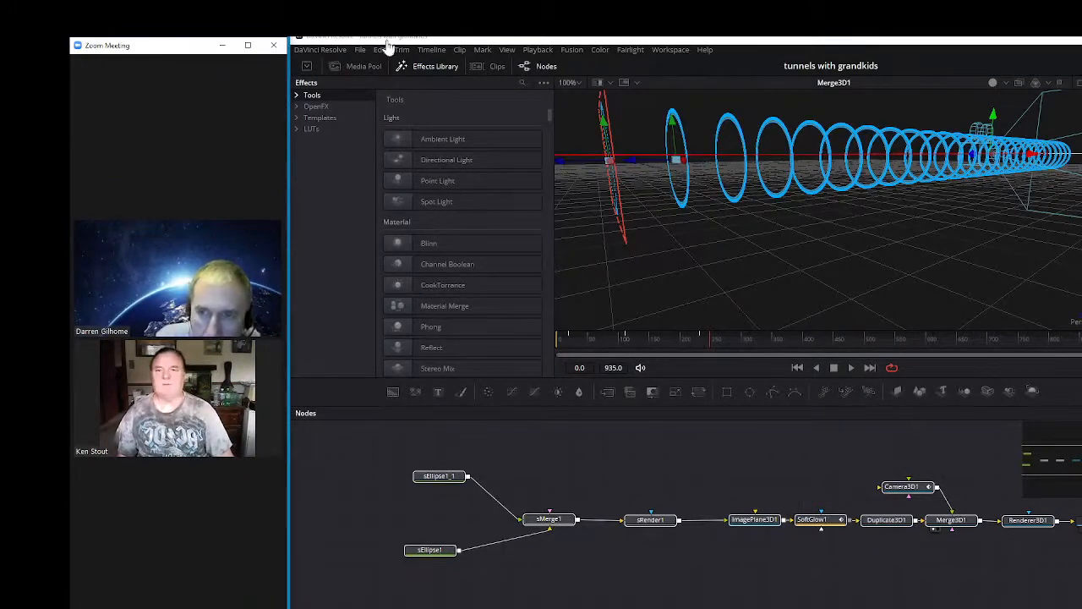
Create a new project named "test of tunnel effect" in the Project Manager.
click(361, 49)
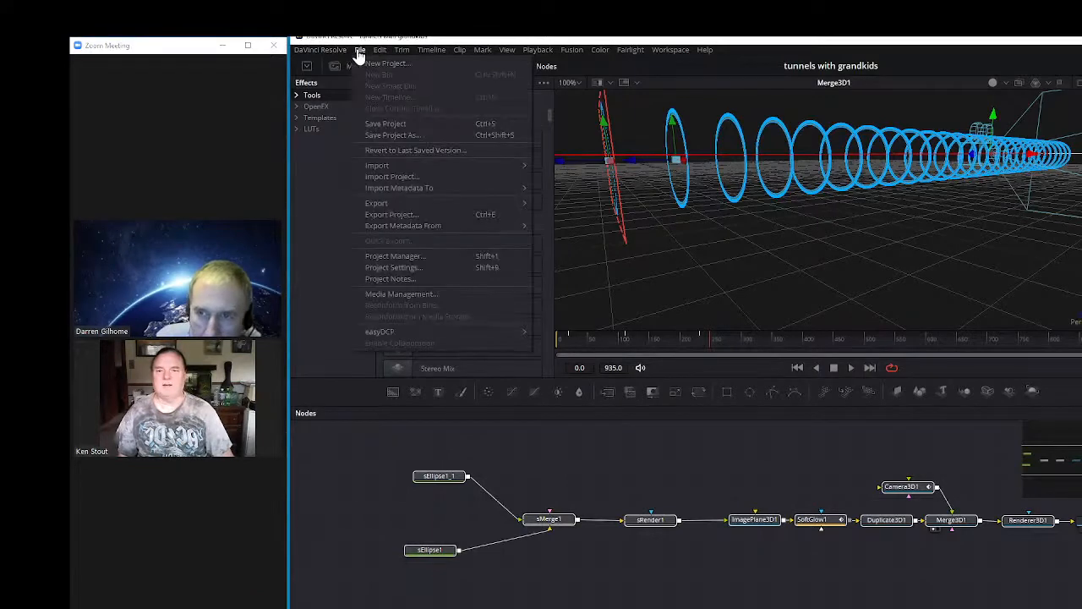
click(395, 255)
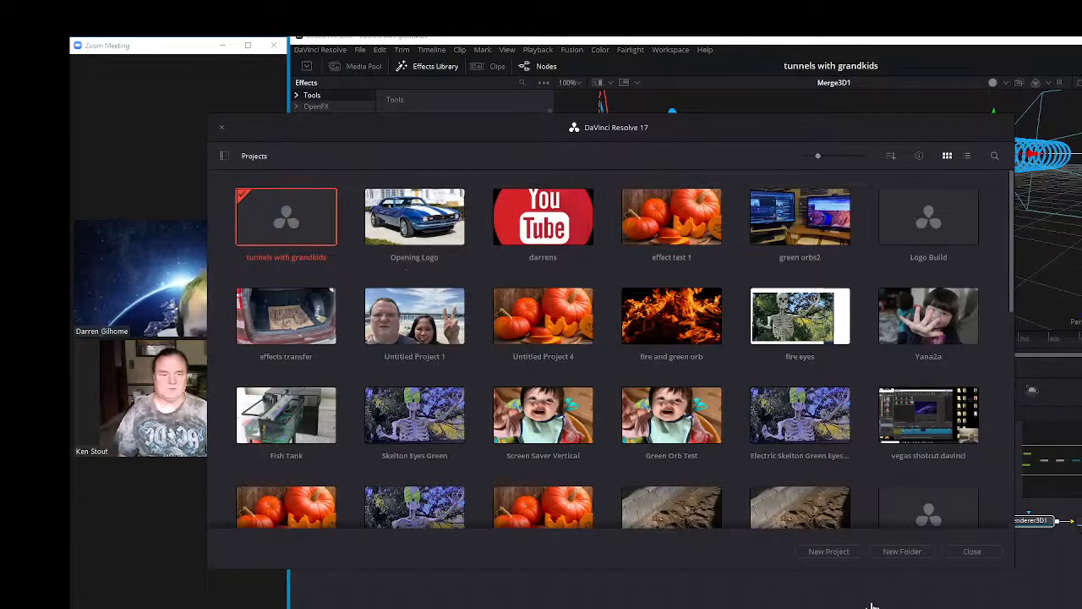
click(833, 554)
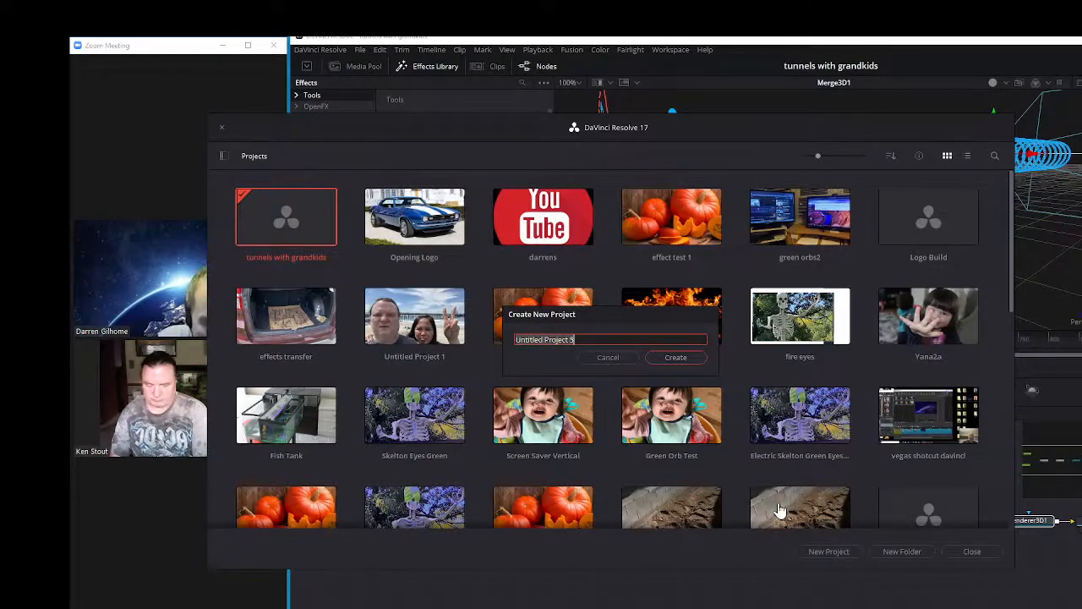
text(test of tunnel effect)
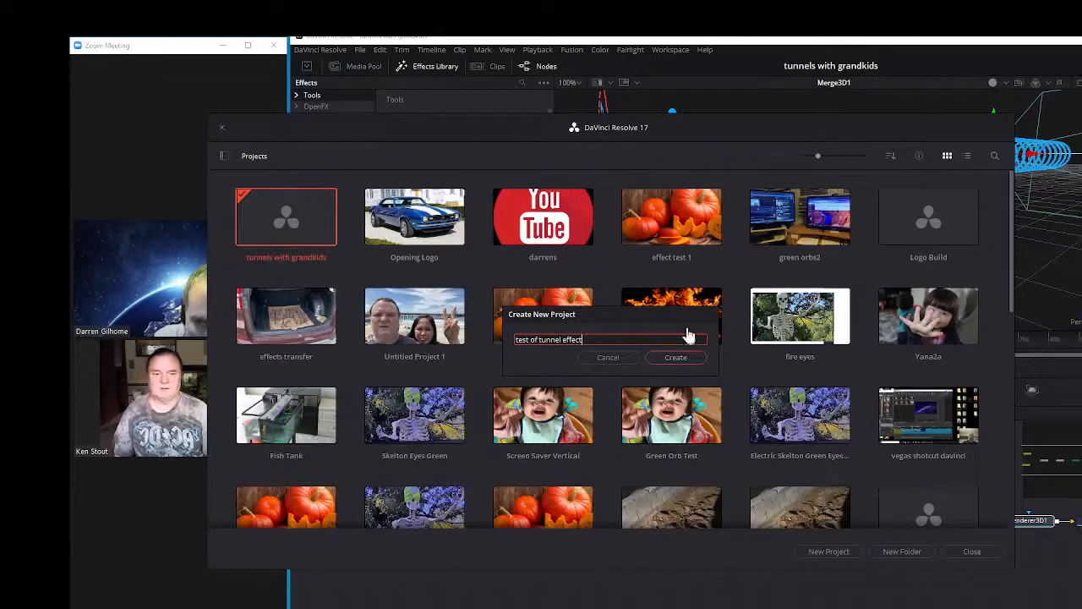
click(674, 357)
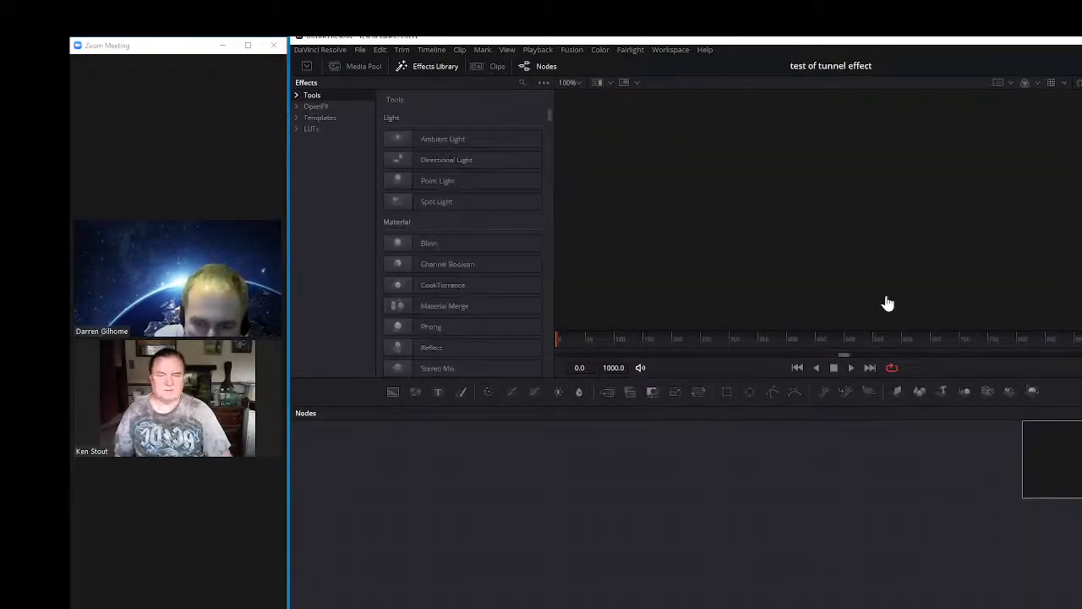
Set the new project's timeline frame rate to 30 frames per second and save the project settings.
drag(880, 49, 632, 55)
click(1065, 45)
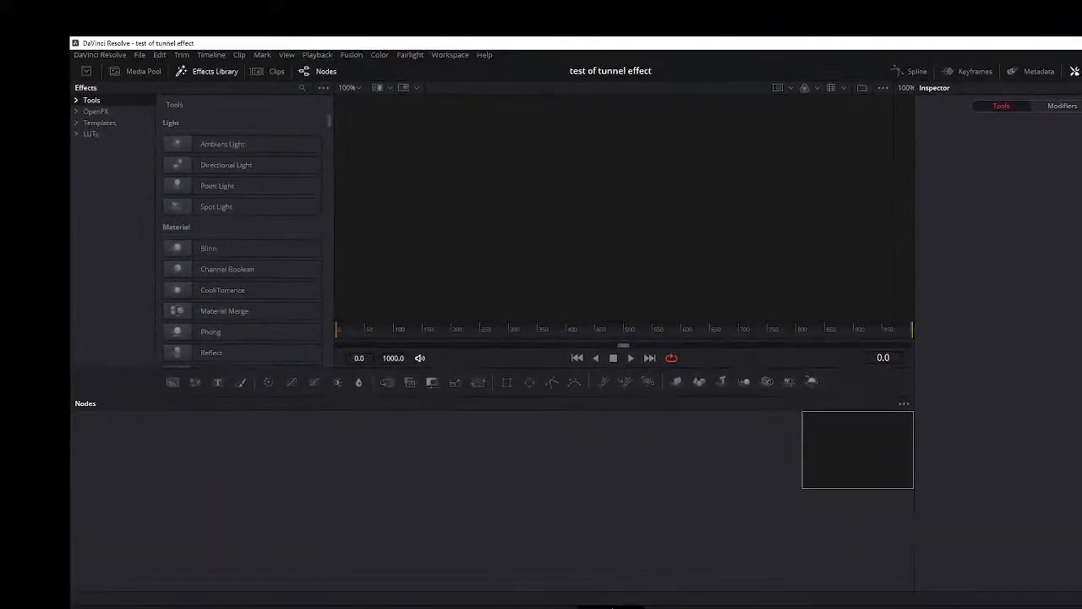
key(shift+9)
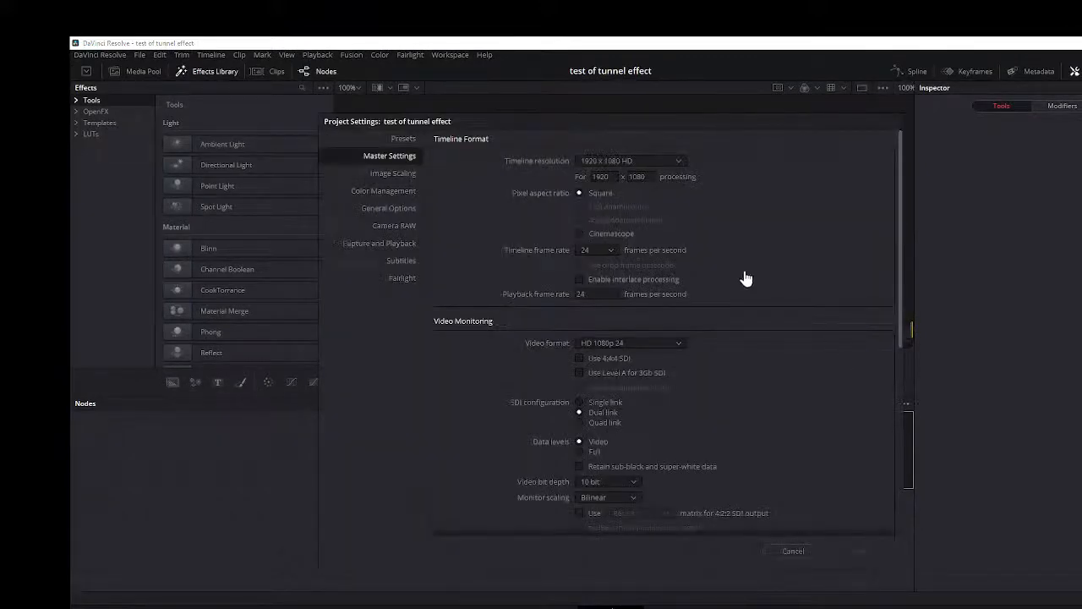
click(608, 252)
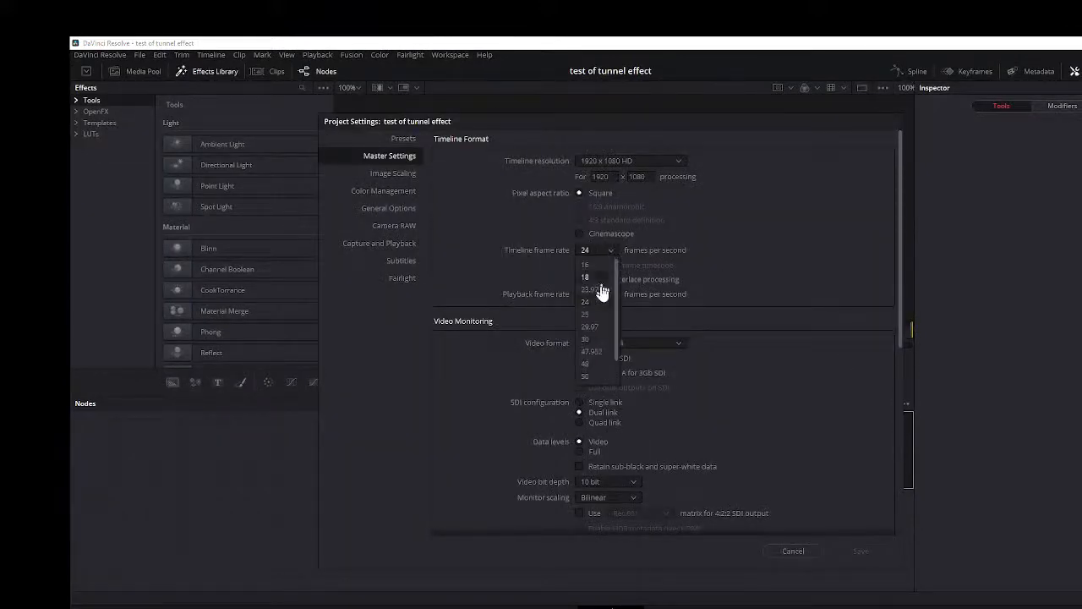
click(585, 339)
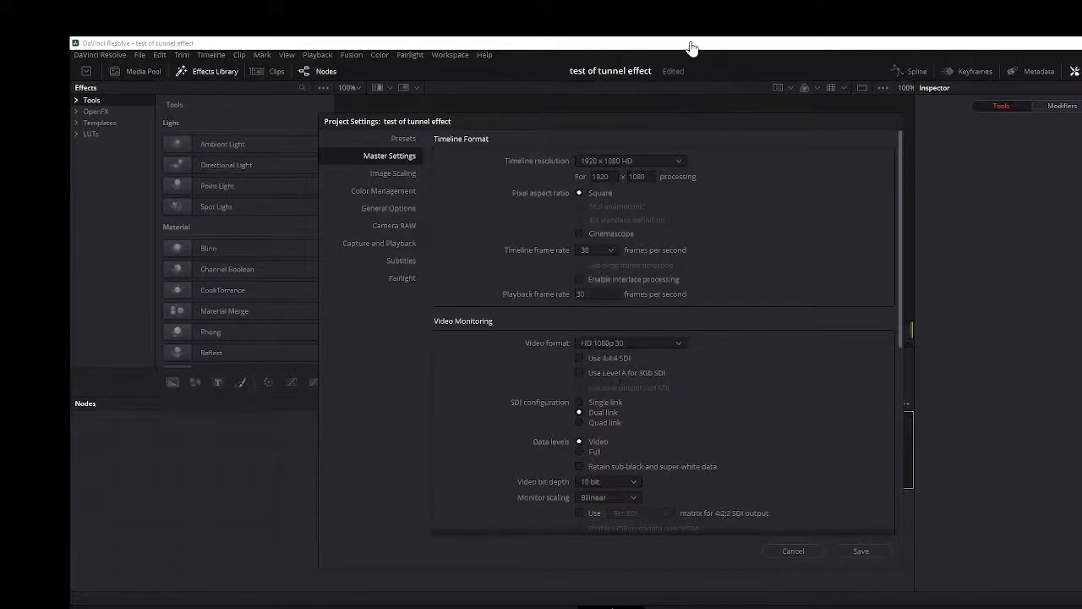
click(852, 552)
Place the DaVinci Resolve window beside the Zoom meeting window again so both are visible.
drag(696, 46, 918, 48)
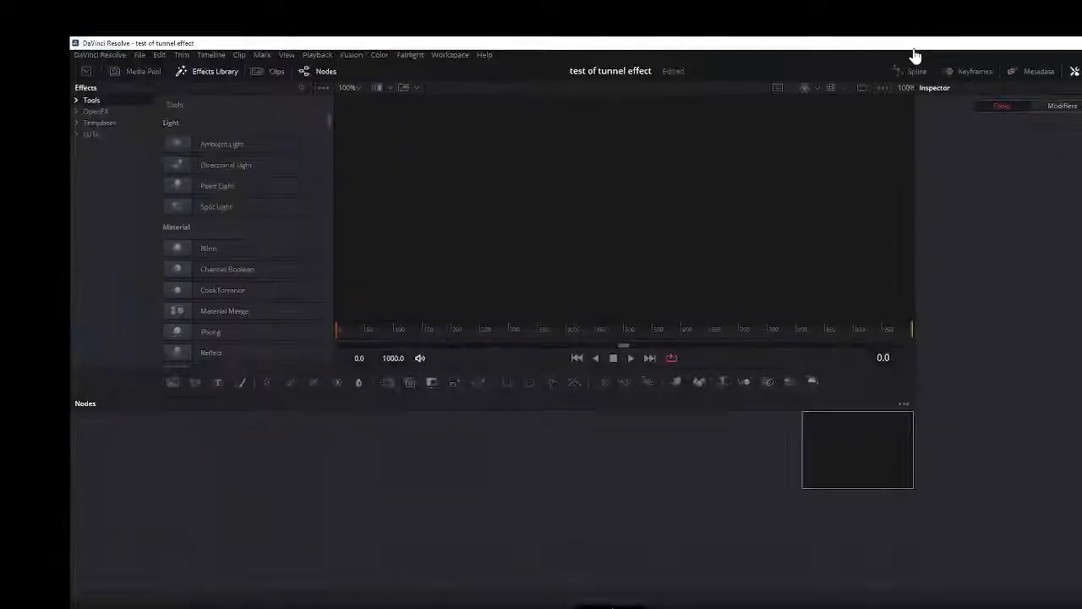
drag(695, 46, 919, 53)
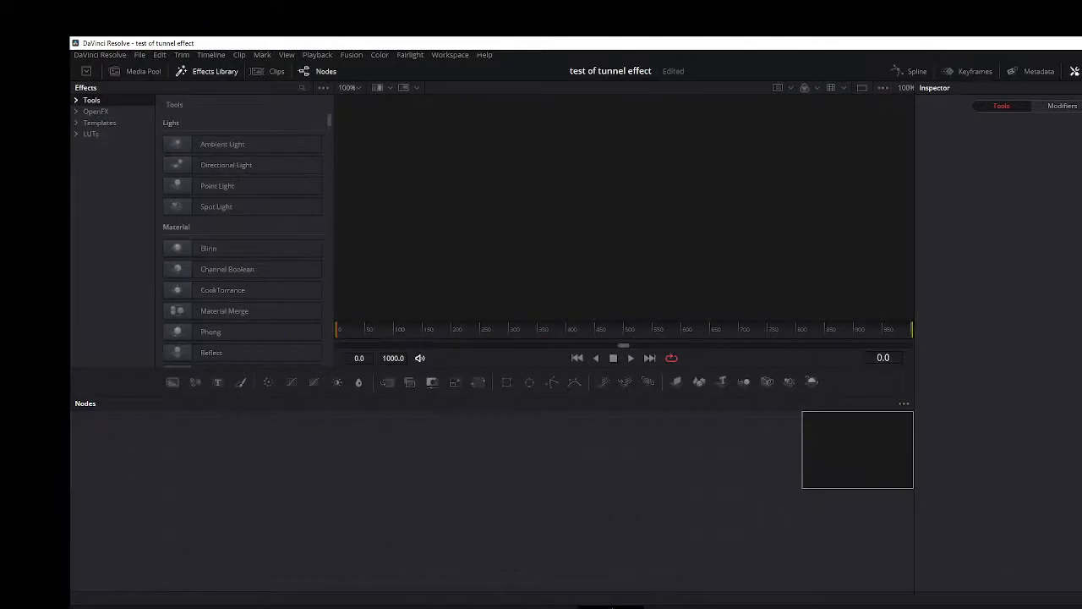
click(1081, 43)
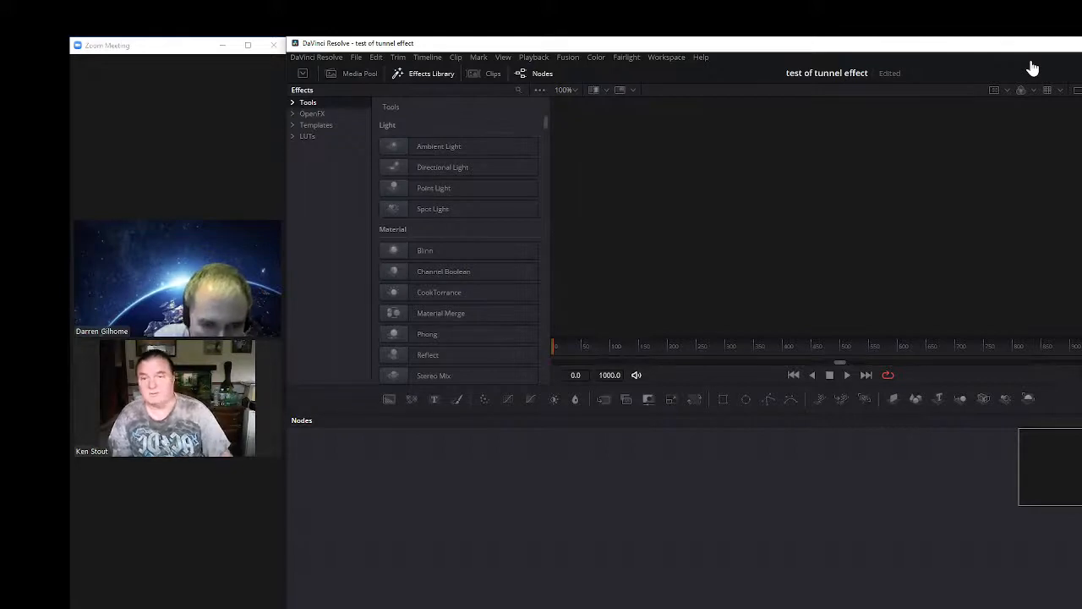
Import the photo IMG_3434.JPG from the DCIM\100CANON folder on USB Drive (E:) into the Media Pool.
click(343, 74)
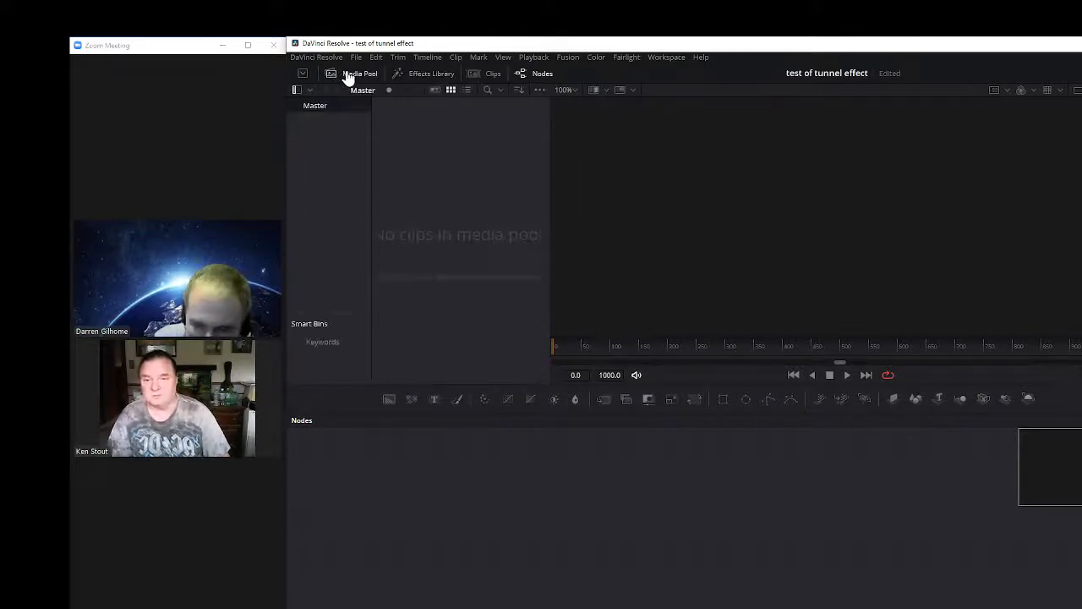
right_click(415, 200)
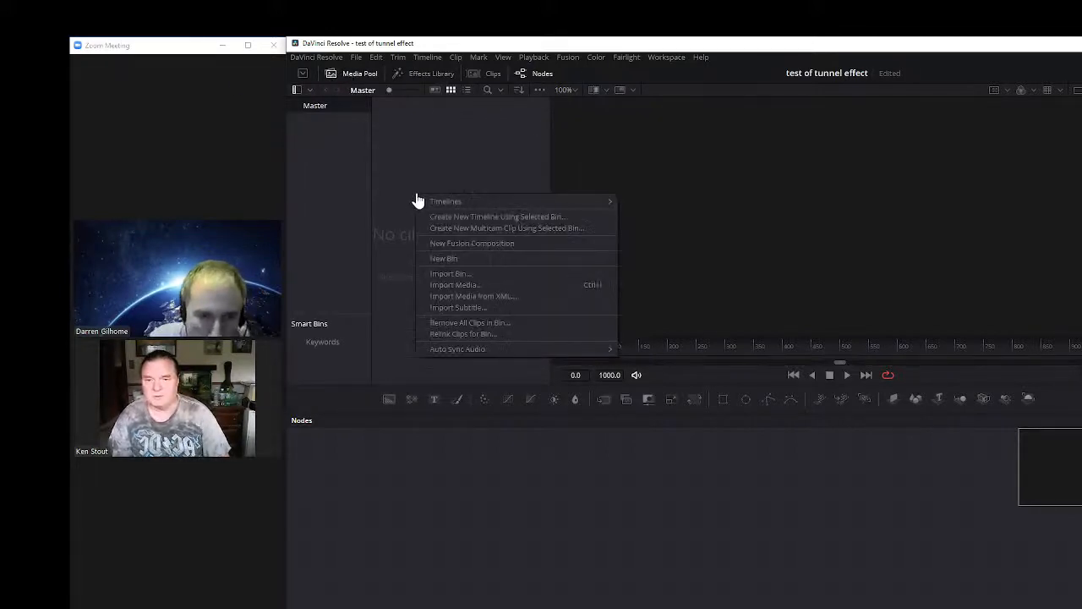
click(445, 285)
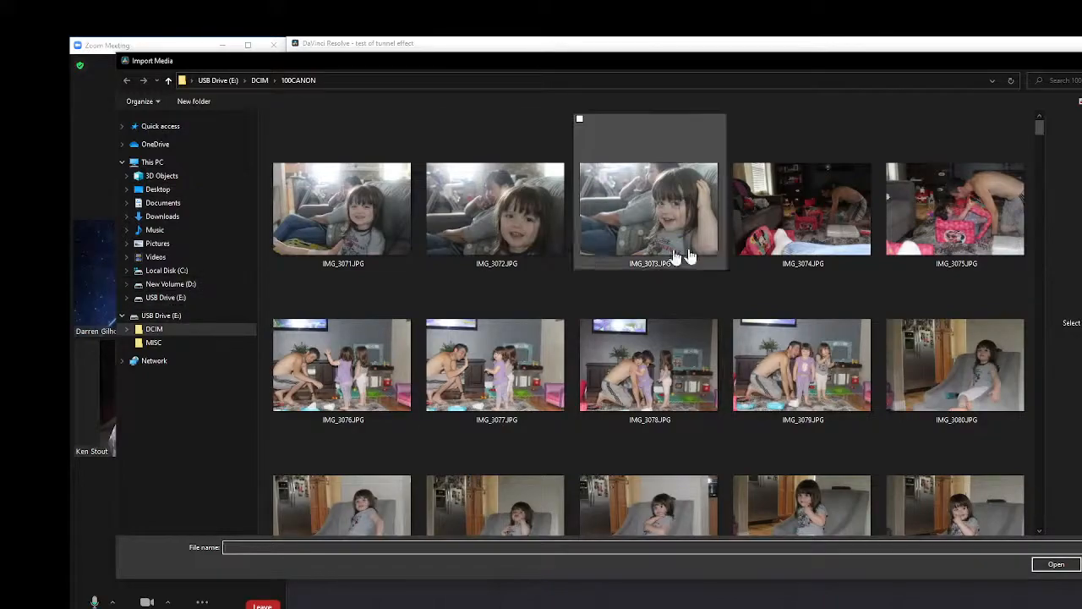
drag(1042, 127, 998, 473)
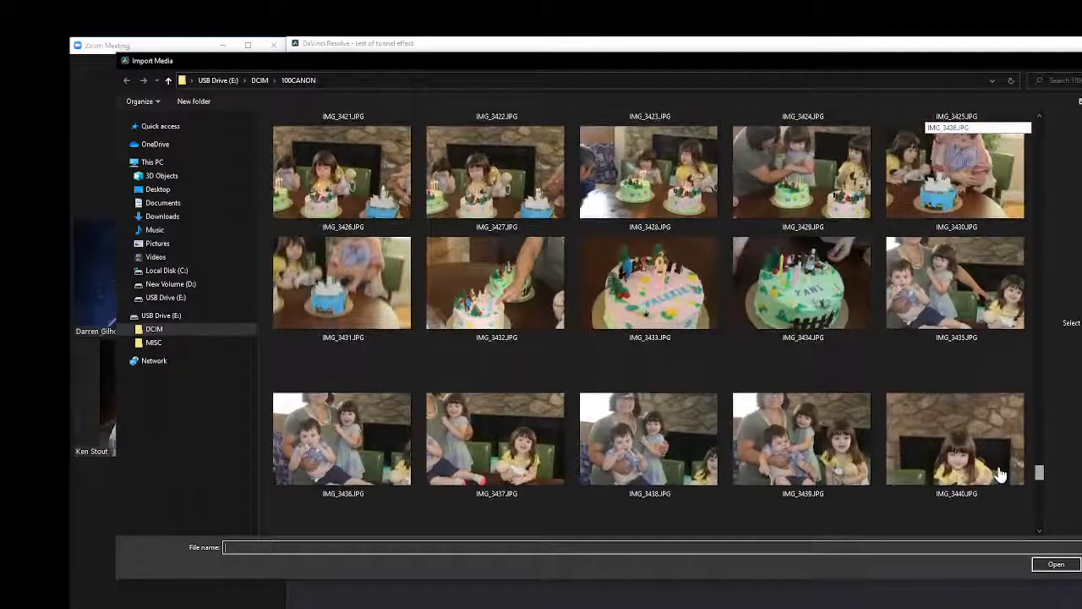
click(786, 304)
click(1051, 565)
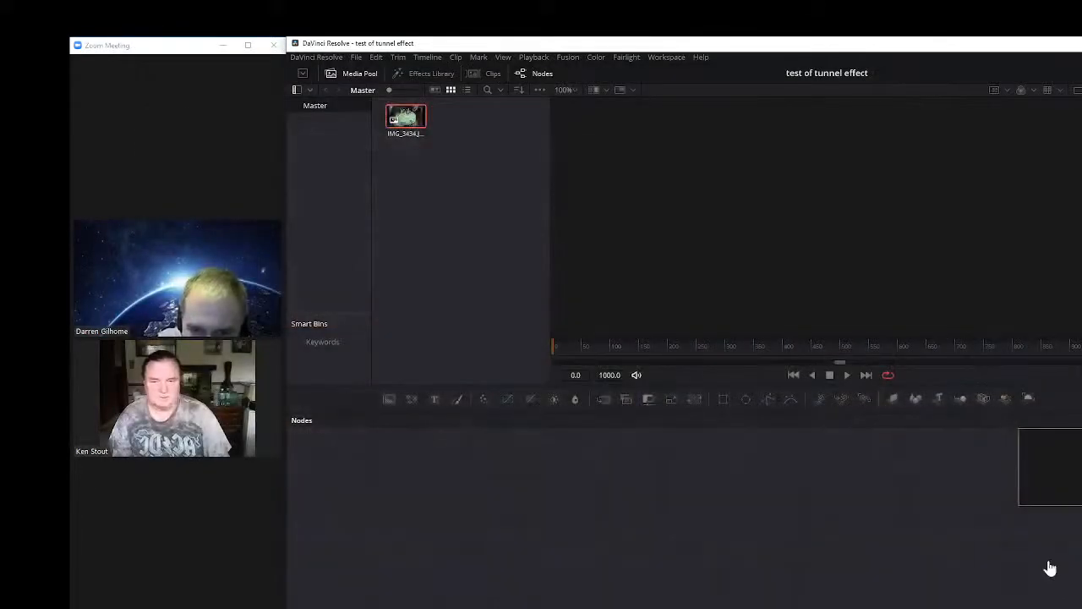
Move the DaVinci Resolve window back over the Zoom meeting window to reveal its Inspector.
drag(402, 122, 413, 153)
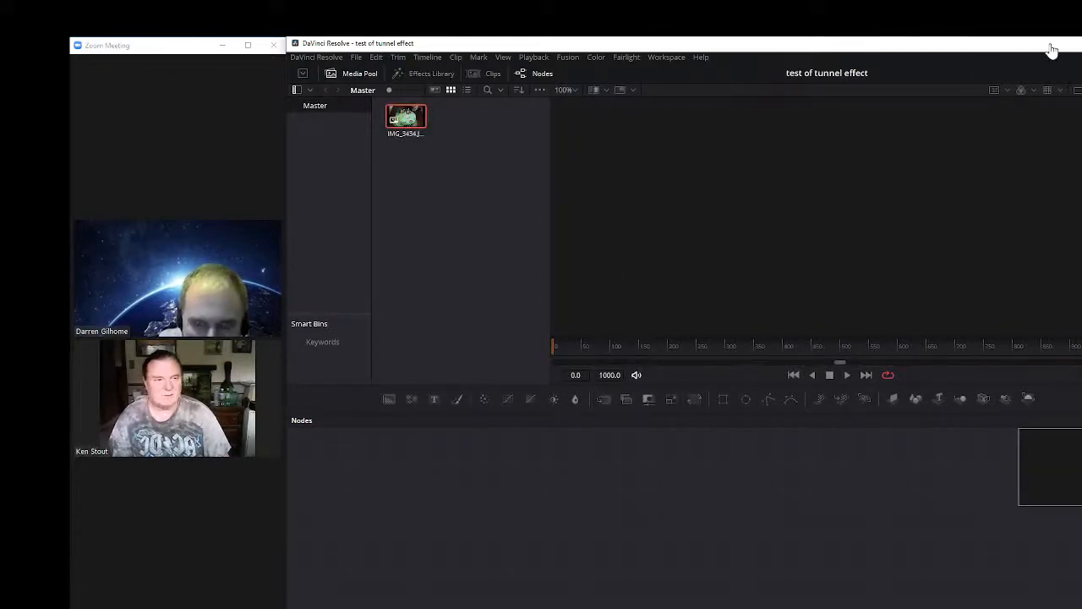
drag(1051, 49, 901, 73)
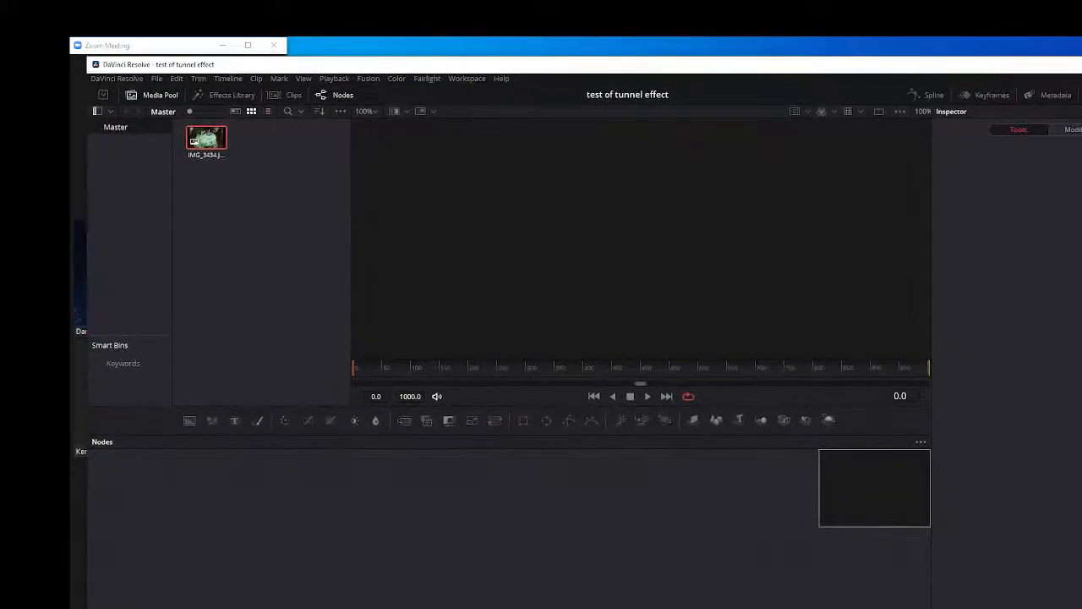
Switch to the Edit page and place the photo IMG_3434.JPG from the Media Pool at the start of a new timeline.
click(1081, 64)
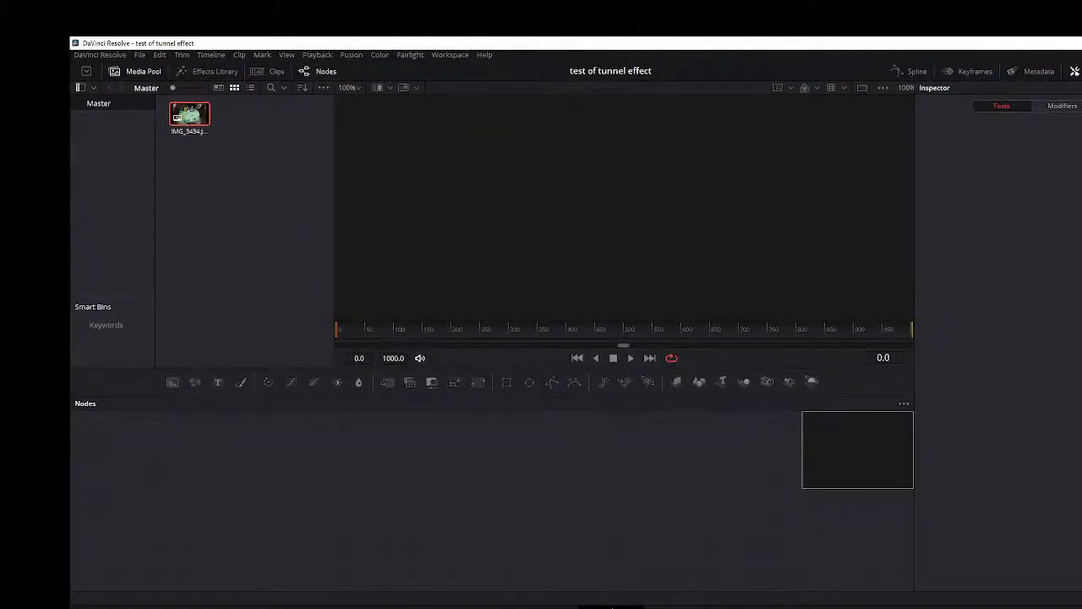
click(612, 606)
click(203, 118)
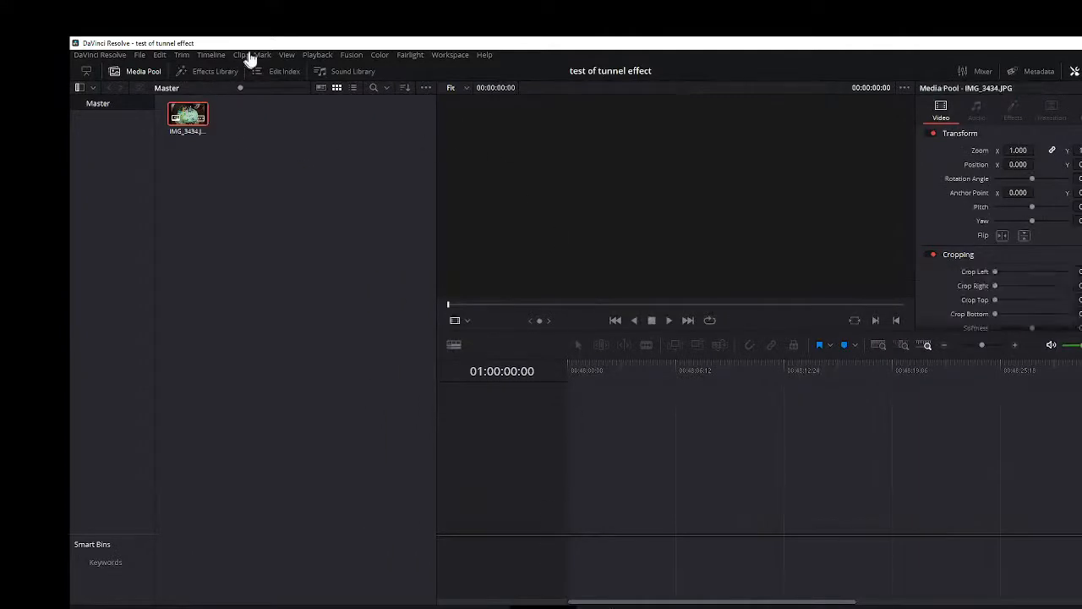
click(1081, 43)
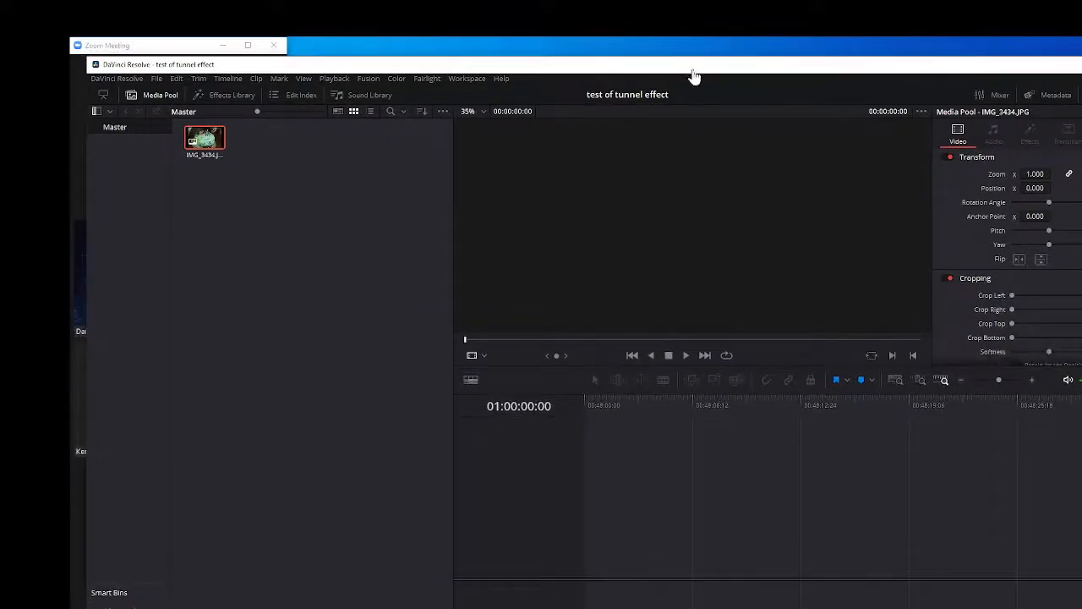
drag(425, 71, 625, 52)
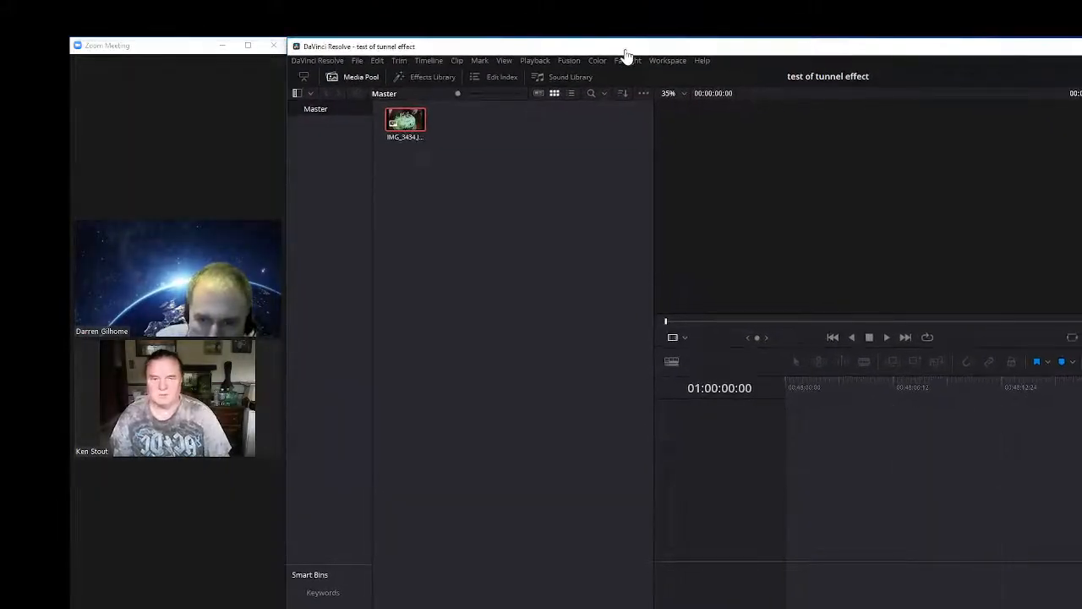
drag(406, 126, 820, 520)
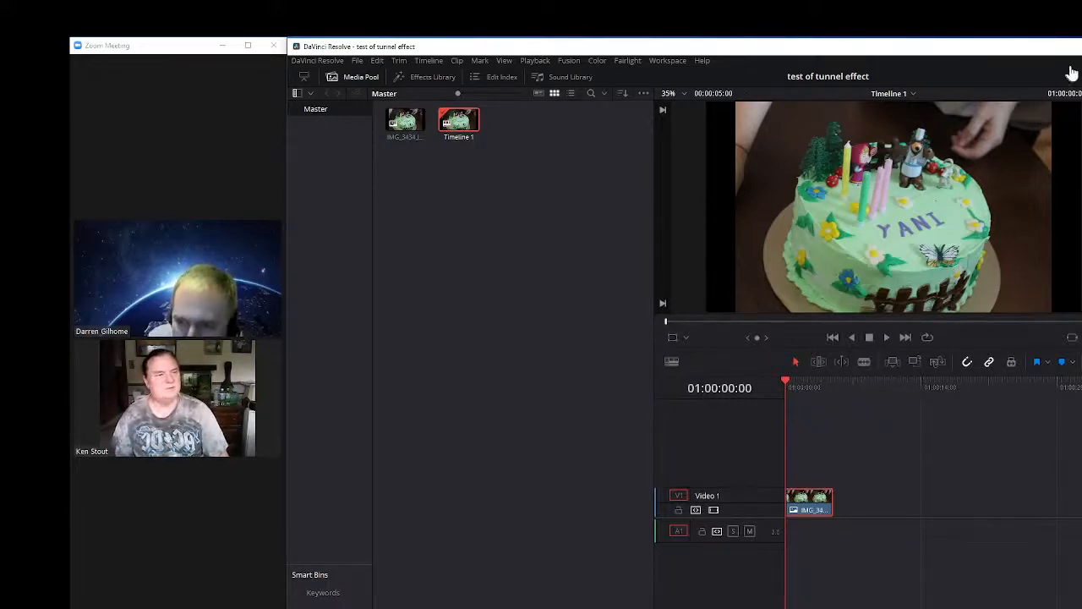
Open the timeline's photo clip on the Fusion page and move the MediaOut1 node farther from MediaIn1.
drag(1009, 51, 681, 90)
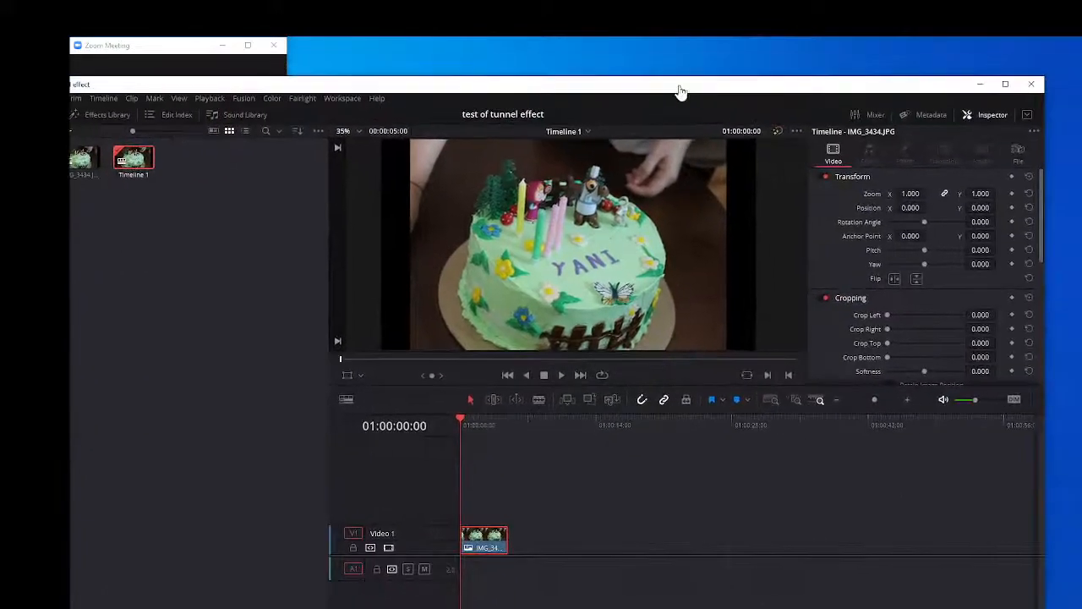
click(1008, 87)
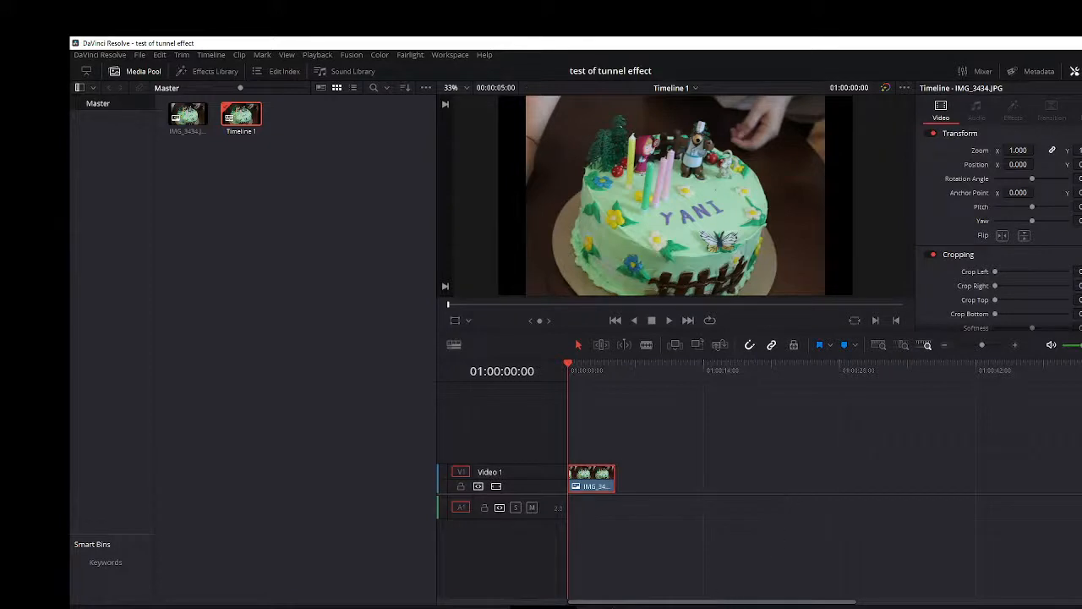
click(612, 607)
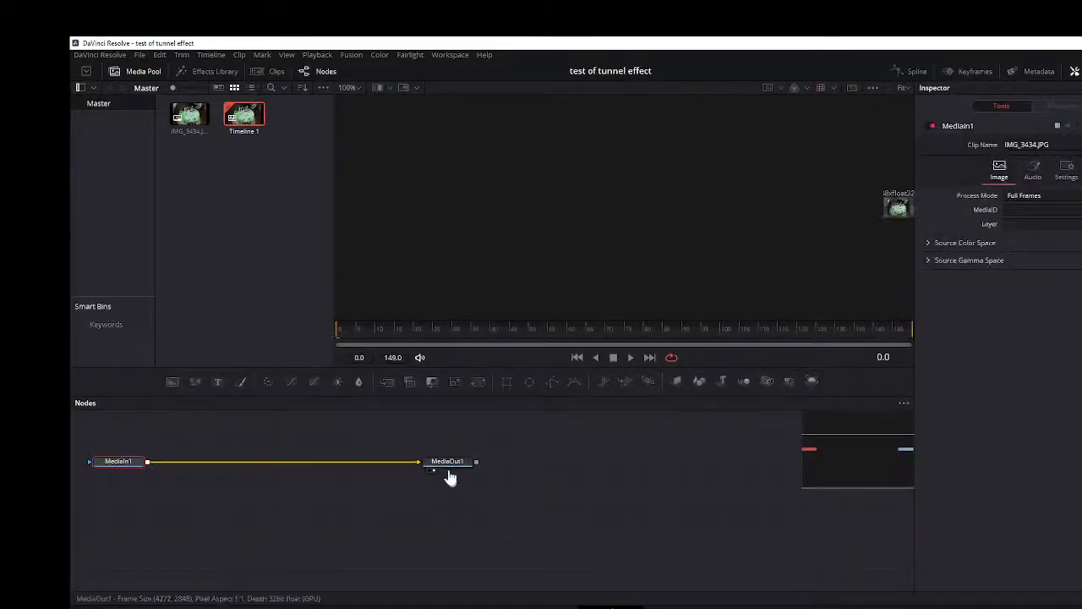
drag(449, 473, 700, 466)
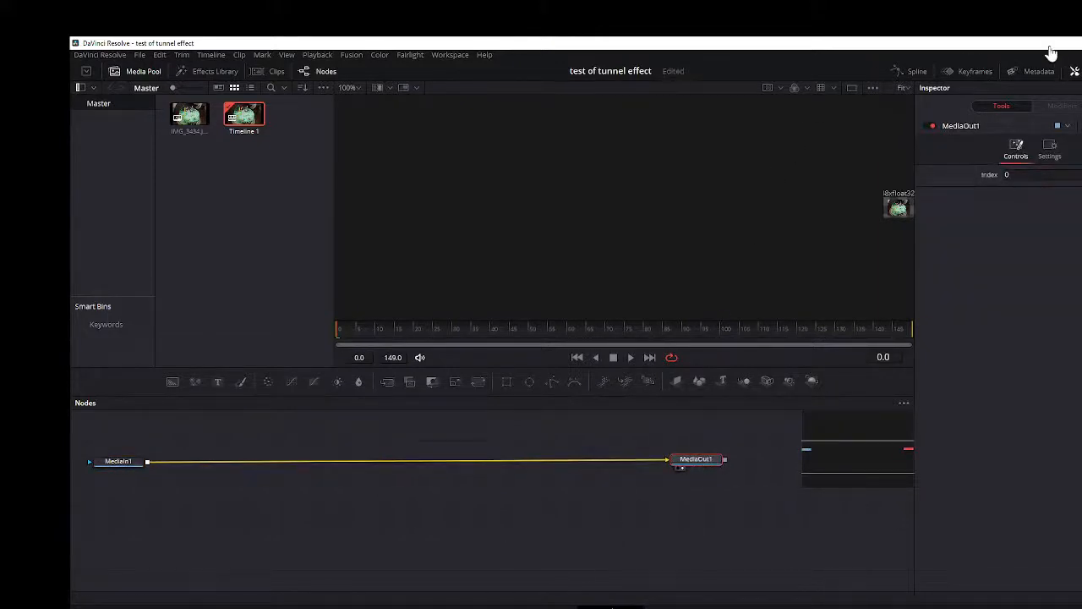
Restore the DaVinci Resolve window, make it narrower, and place it beside the Zoom meeting window.
click(1081, 43)
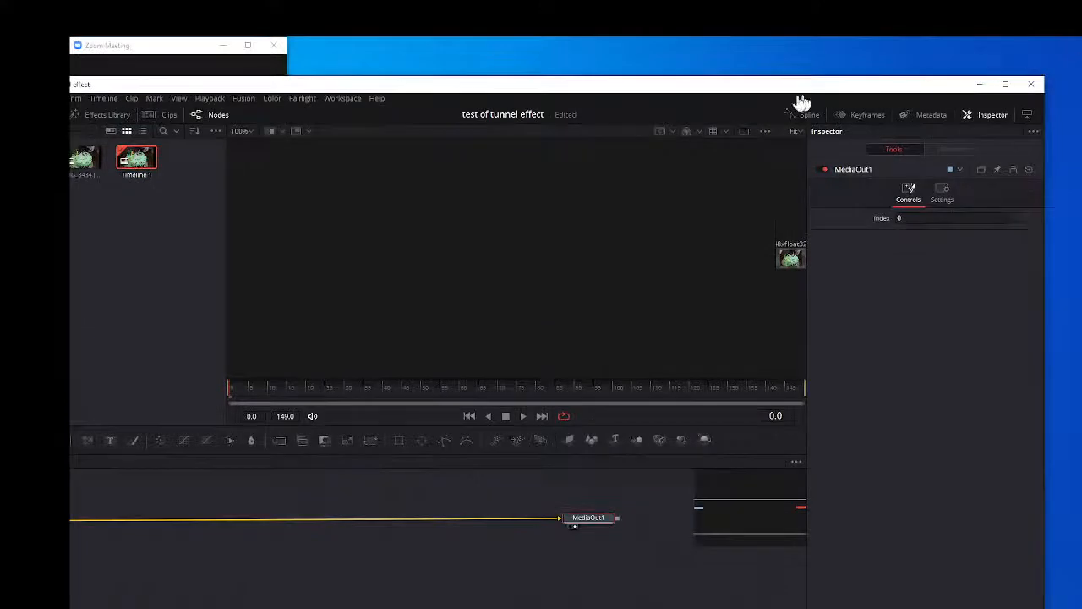
drag(773, 84, 669, 101)
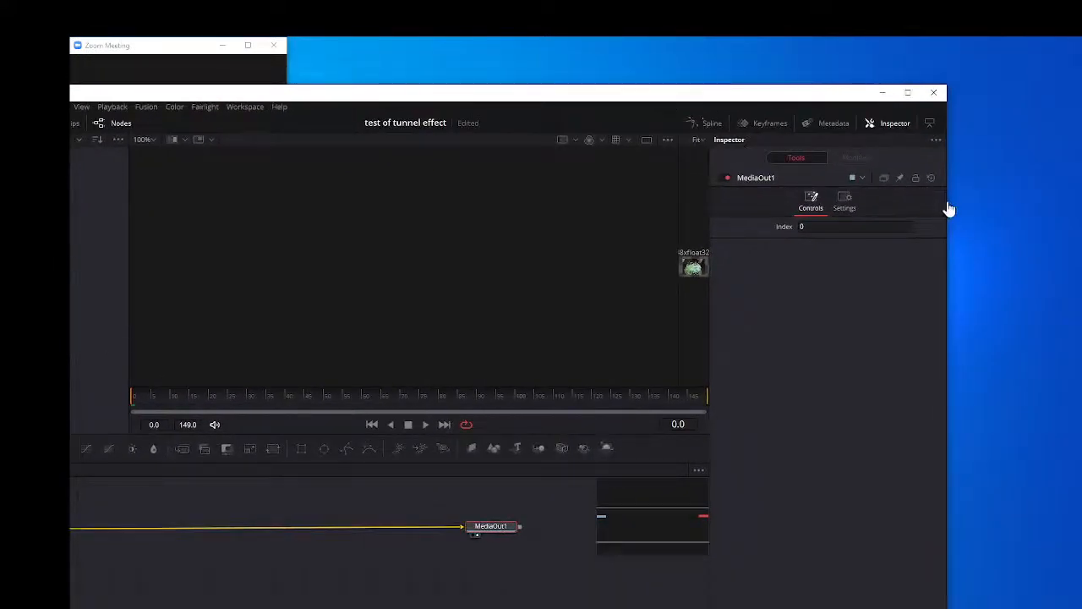
drag(947, 202, 722, 228)
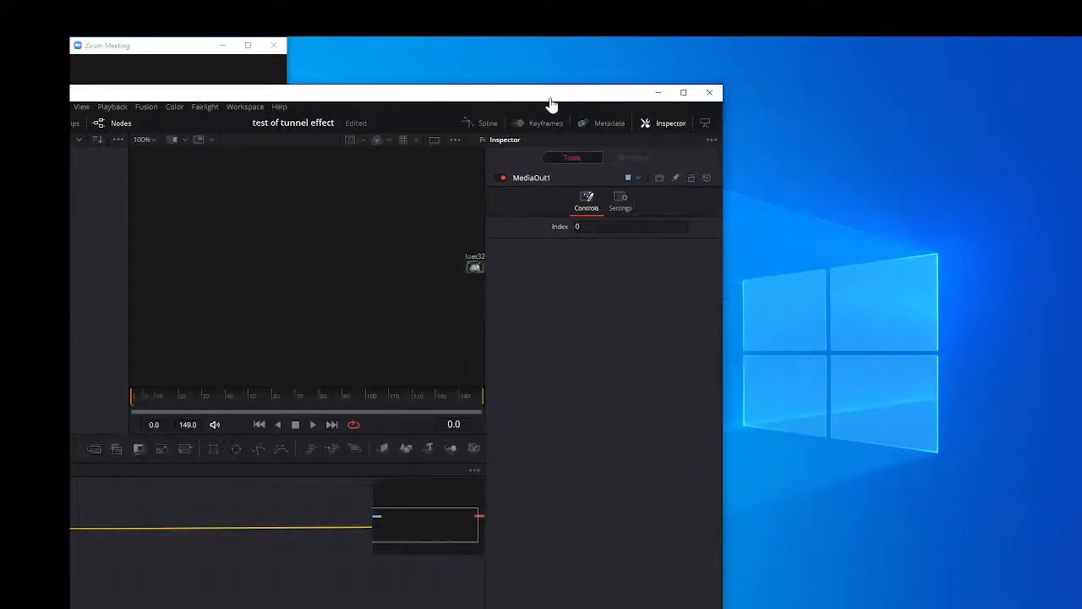
drag(549, 96, 966, 53)
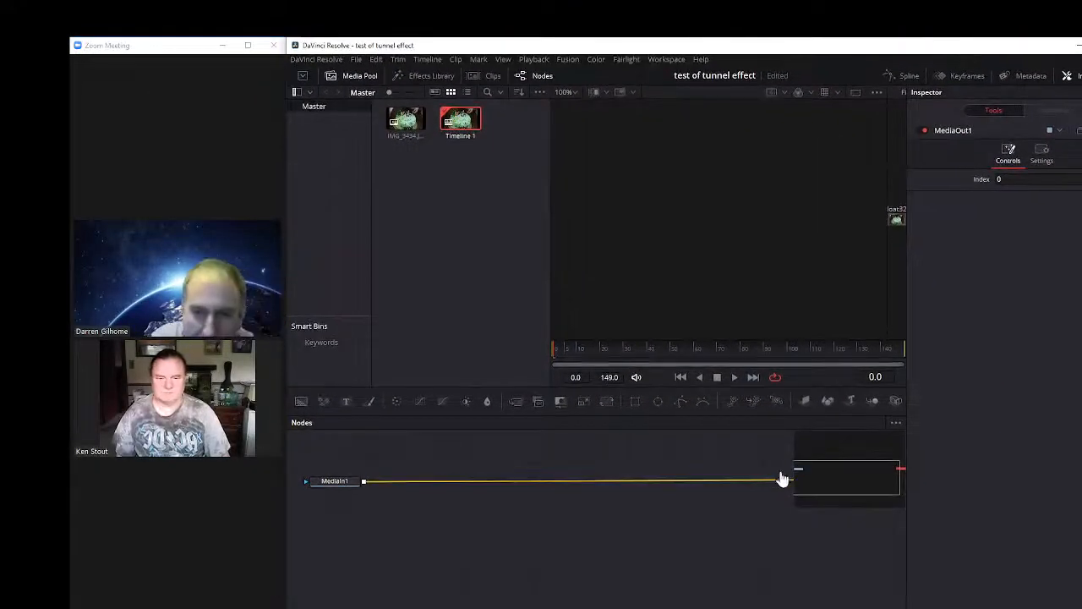
Bring the MediaOut1 node closer within the visible node graph and delete the MediaIn1 node.
mouse_move(848, 485)
mouse_down()
mouse_move(838, 488)
mouse_move(862, 478)
mouse_move(845, 478)
mouse_move(845, 465)
mouse_up()
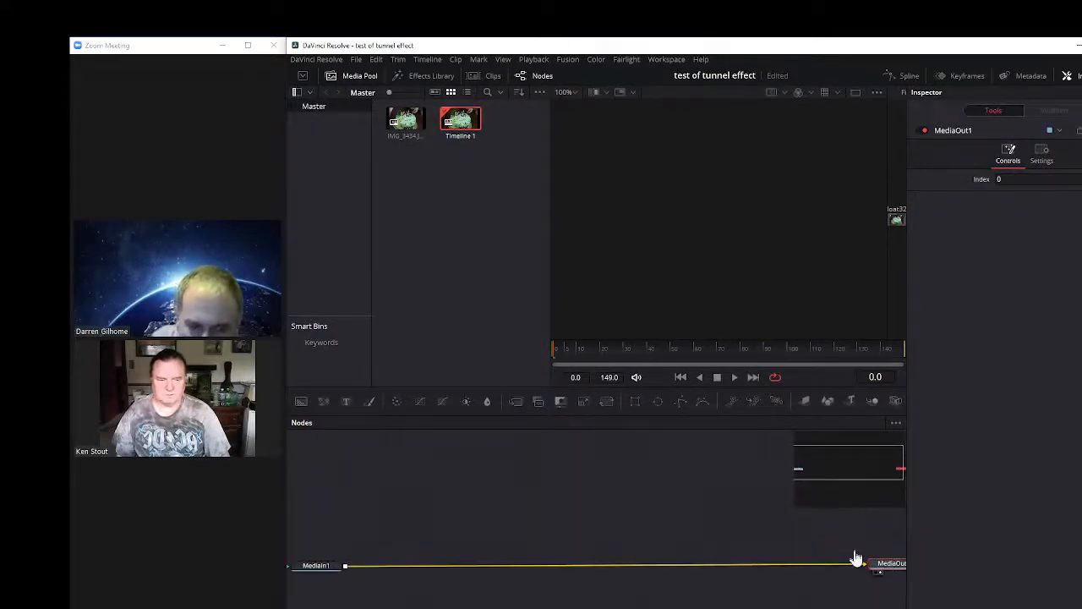
drag(893, 569, 686, 572)
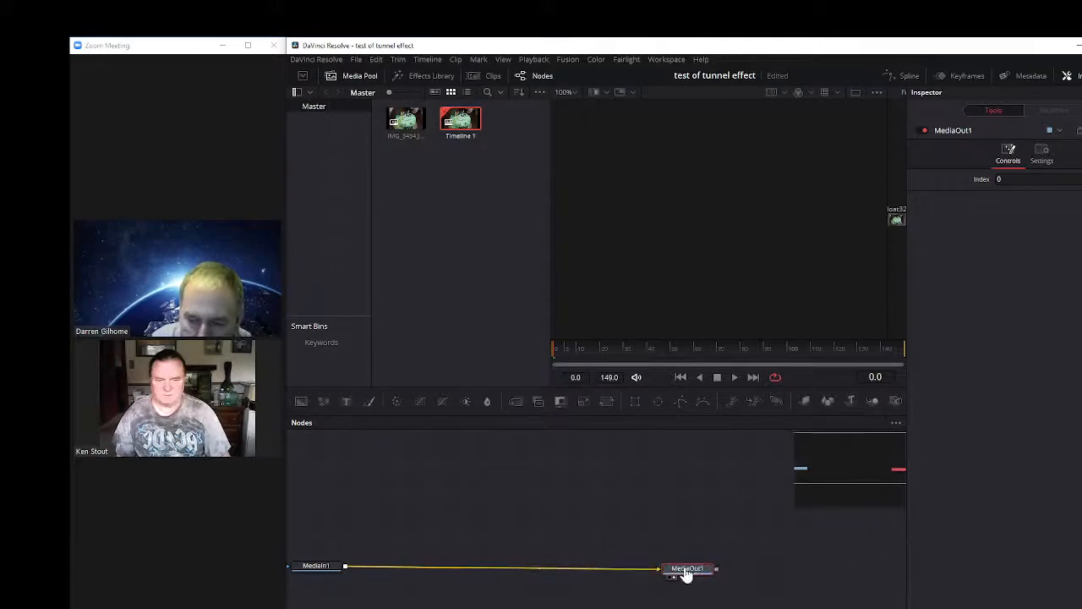
click(314, 568)
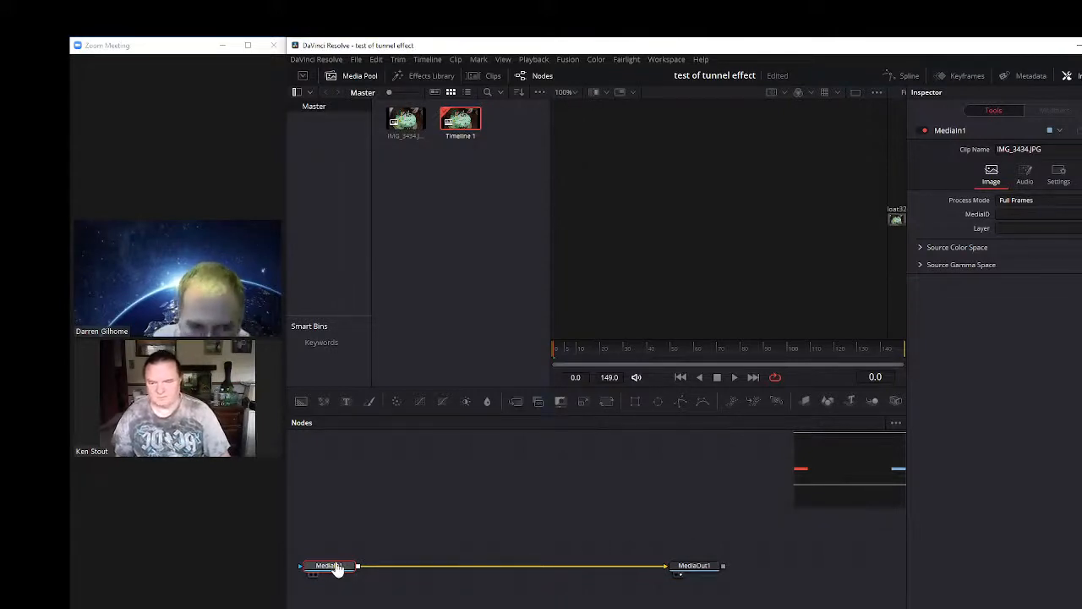
key(Delete)
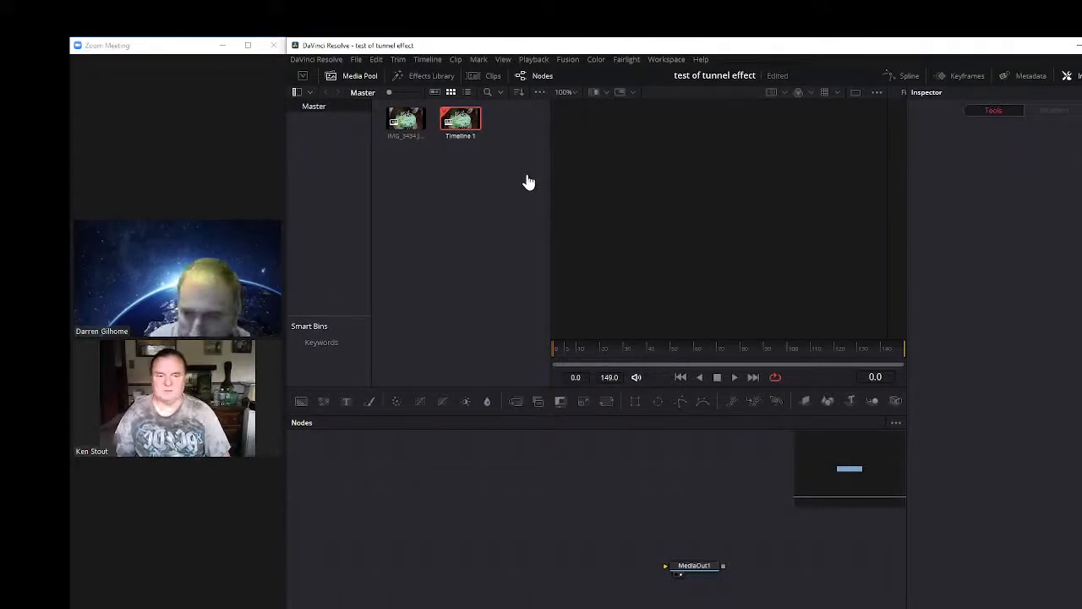
Try pasting the copied node into the node graph twice, and delete both pasted ellipse nodes.
right_click(461, 498)
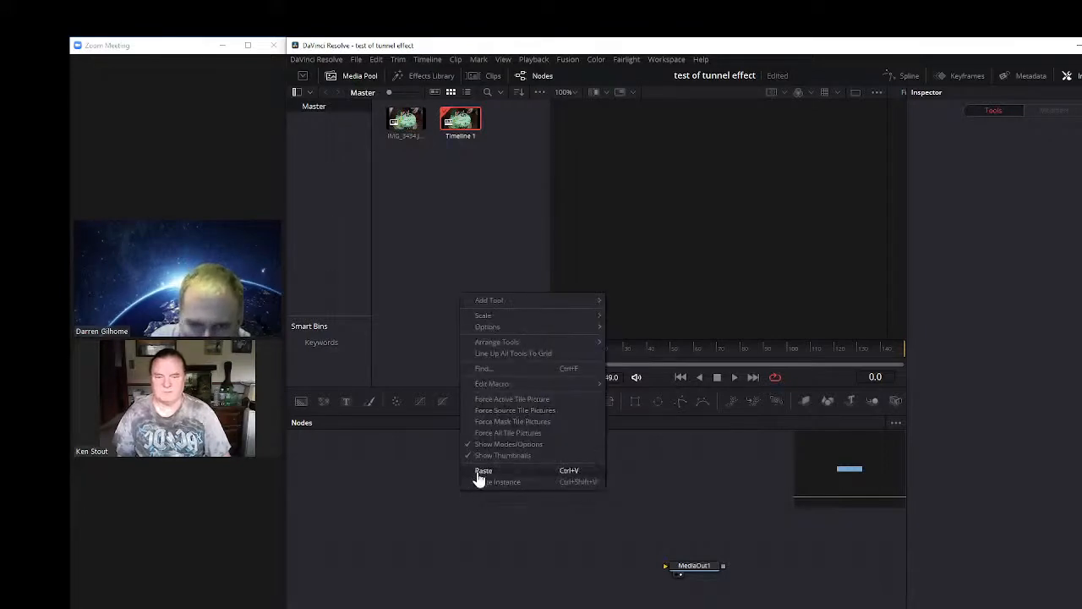
click(480, 472)
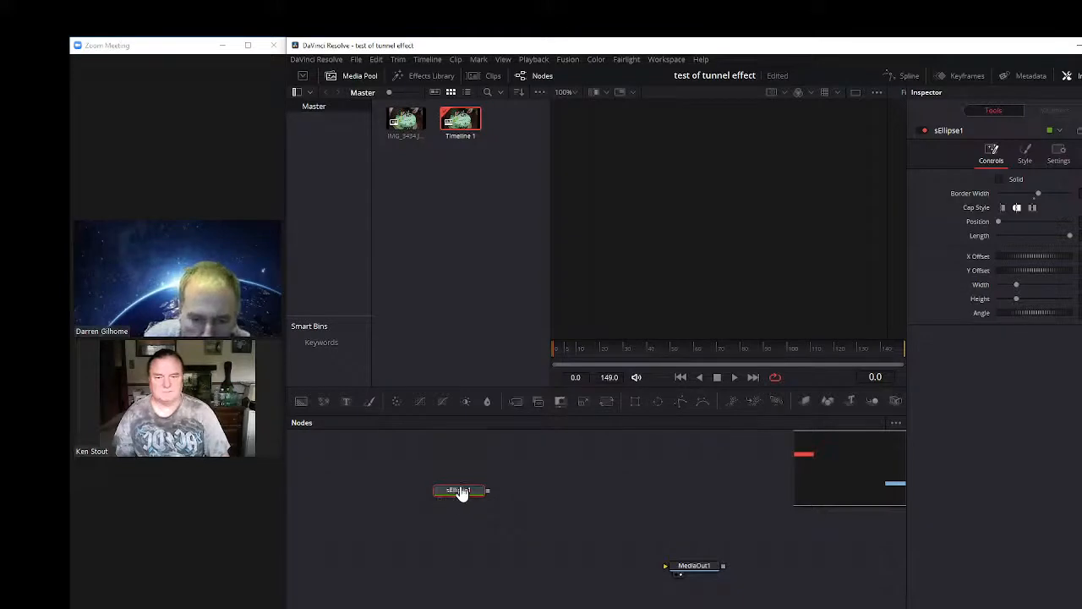
right_click(541, 496)
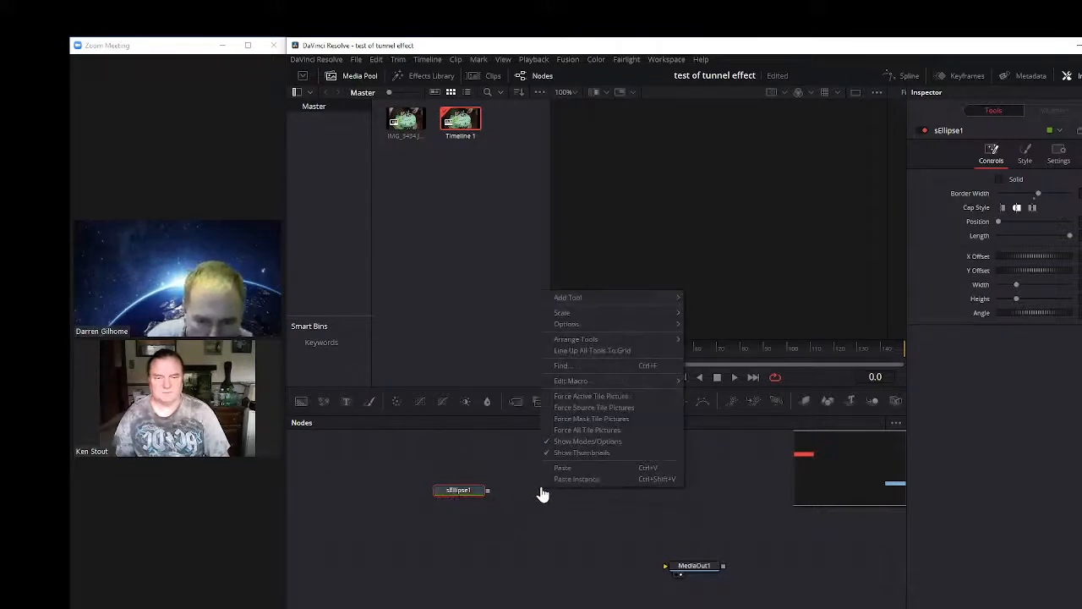
click(564, 469)
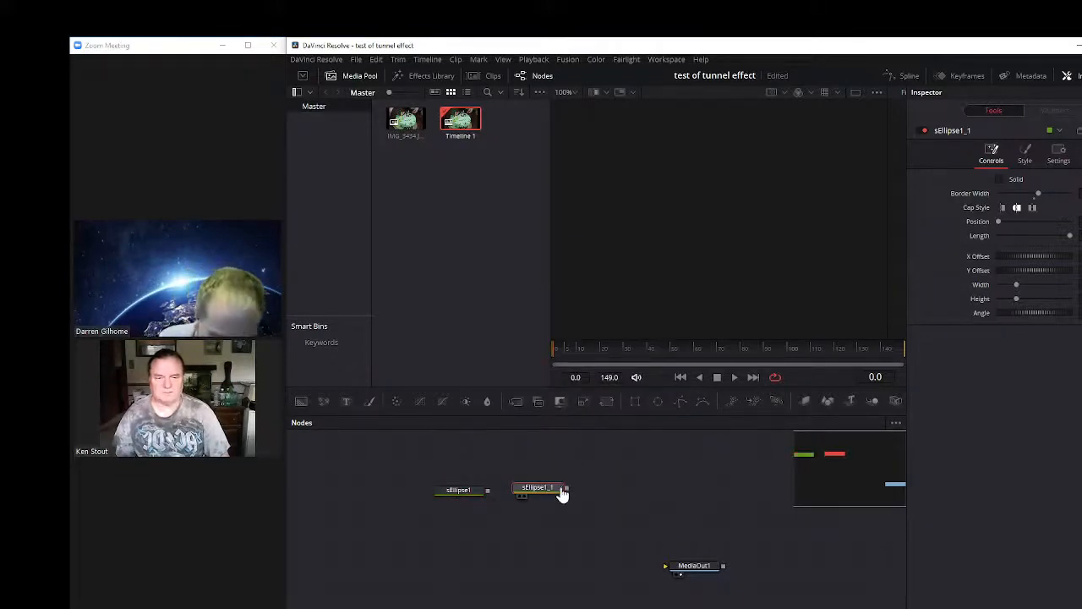
drag(587, 463, 319, 514)
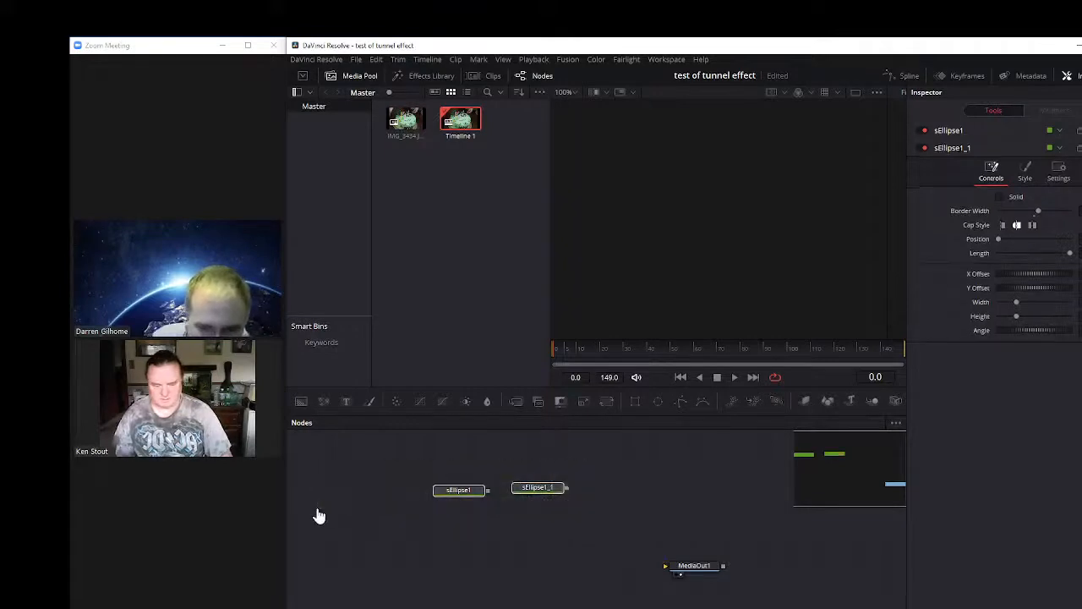
key(Delete)
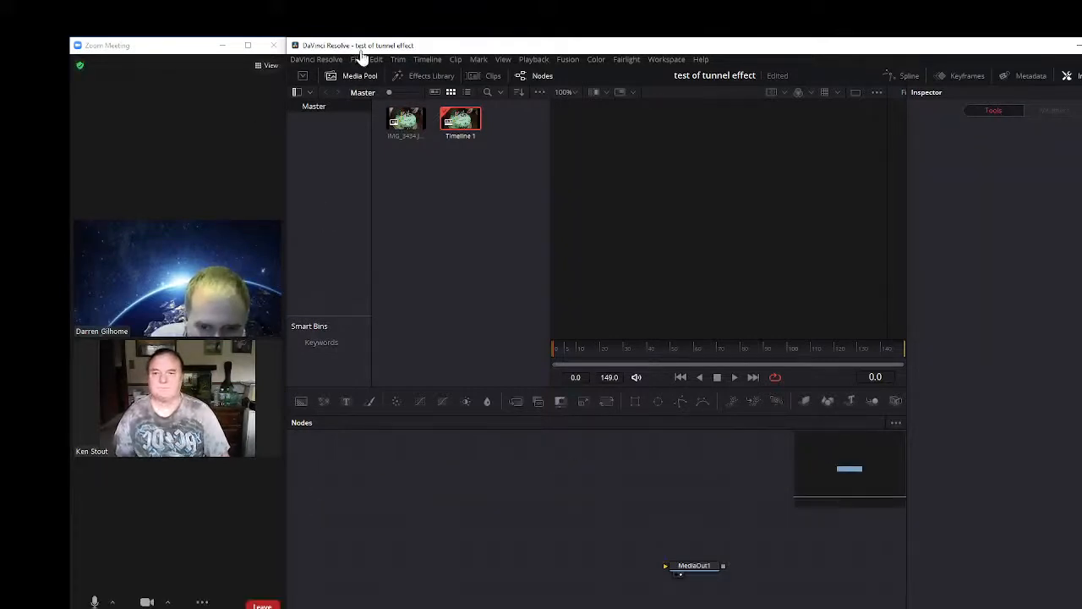
Open the project "tunnels with grandkids" from the Project Manager.
click(356, 59)
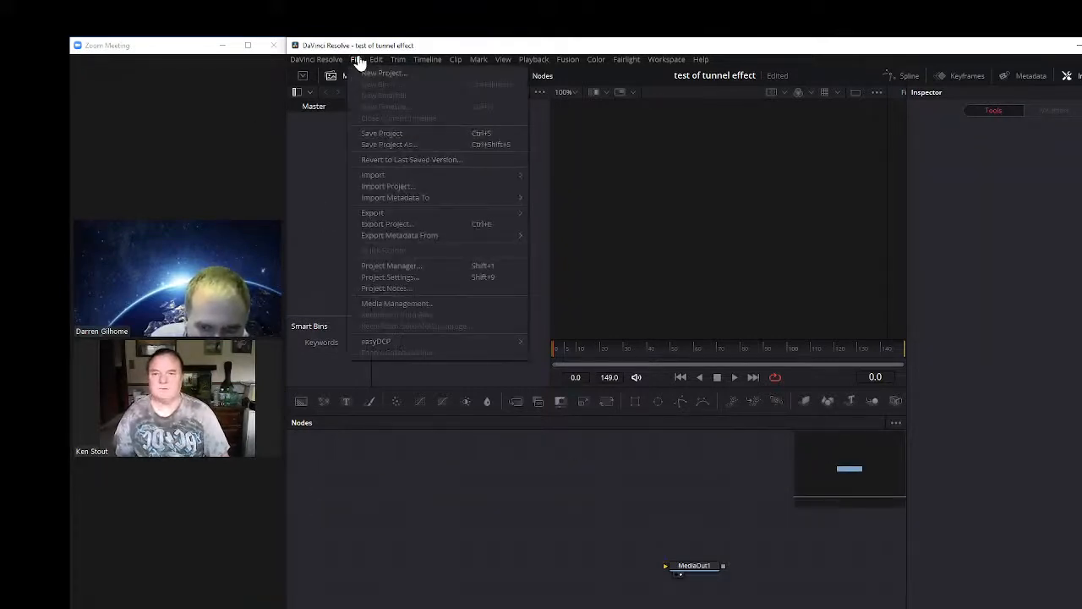
click(398, 268)
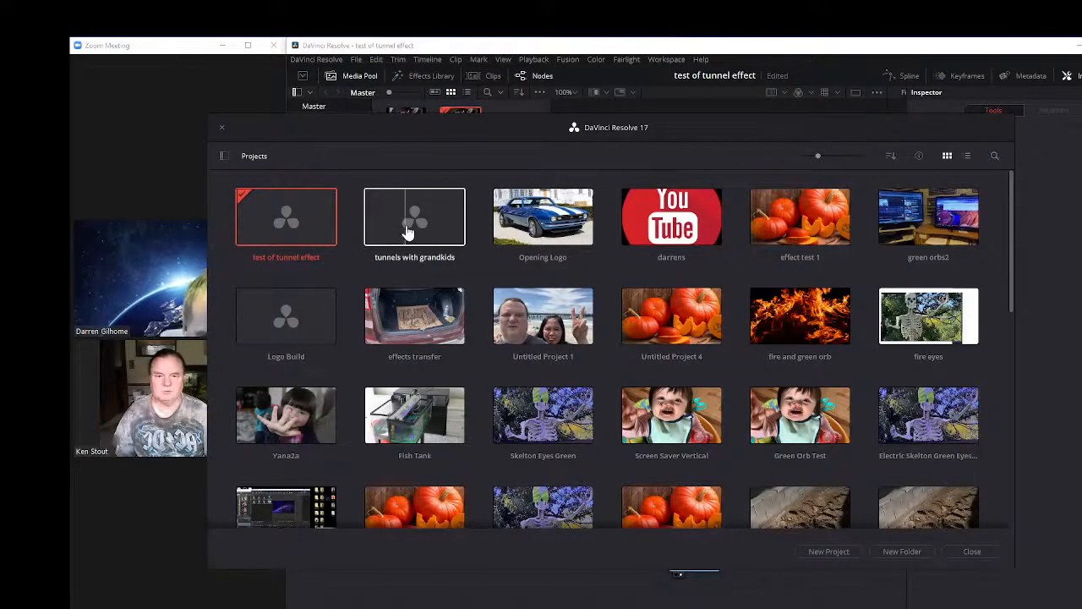
double_click(412, 228)
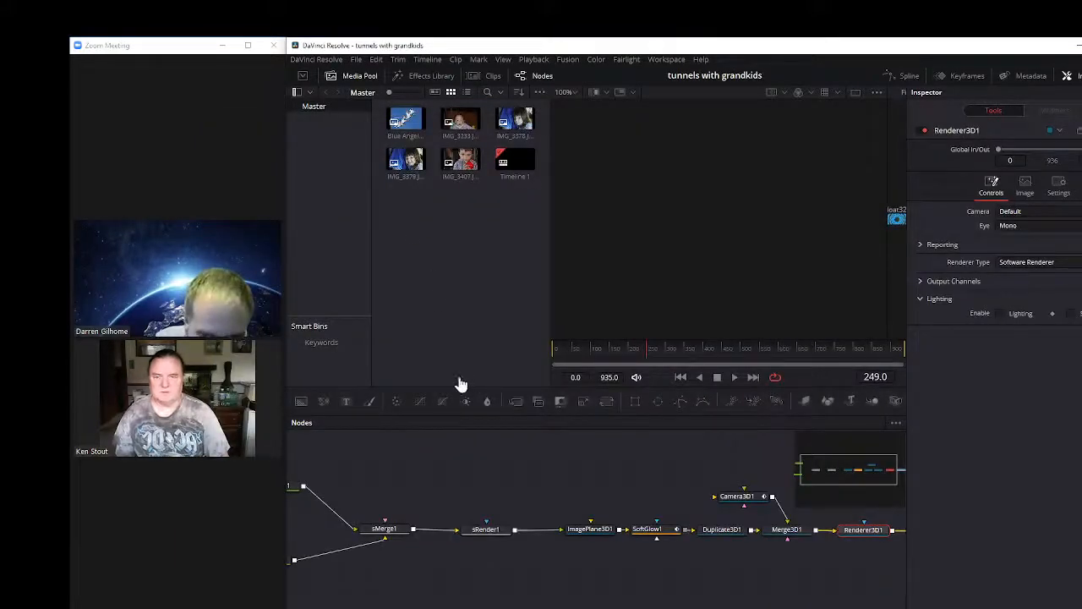
Shift the Zoom meeting window partly off the screen and widen the DaVinci Resolve window to meet it.
drag(186, 53, 146, 64)
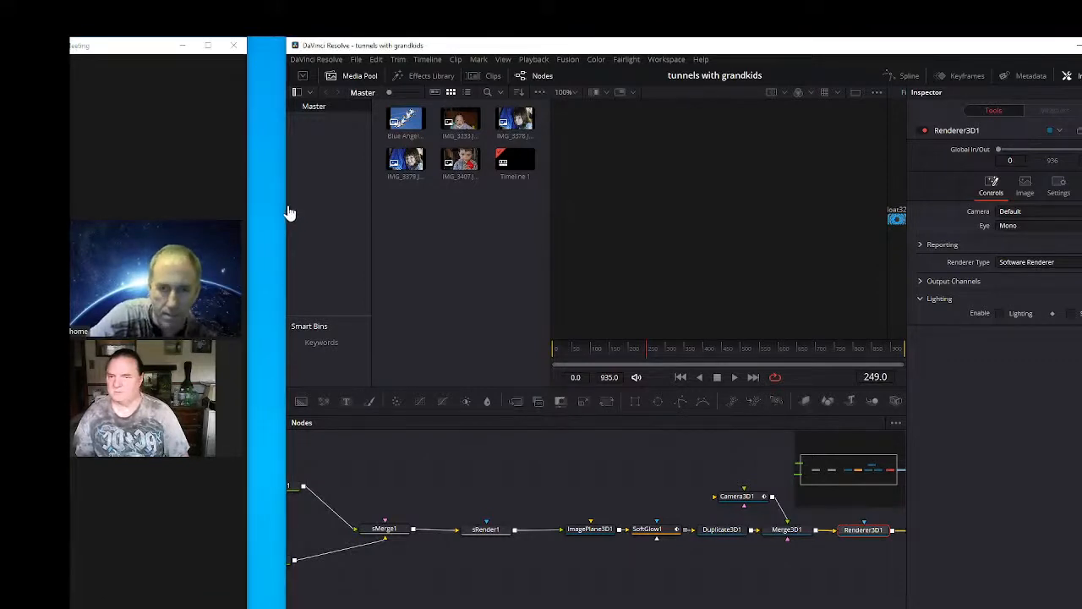
drag(281, 205, 244, 207)
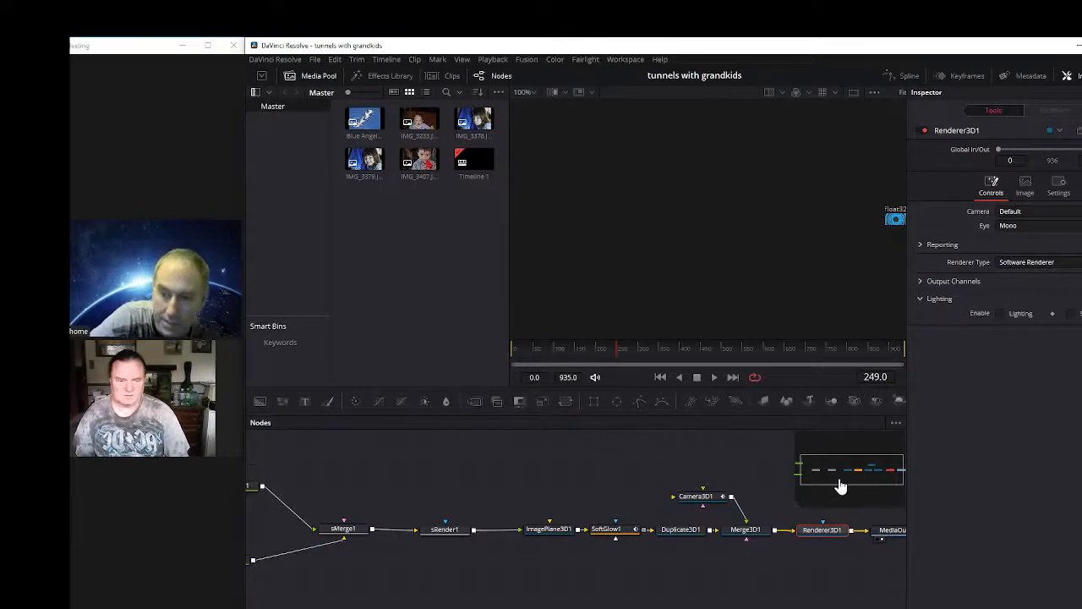
Line up all tools to the grid, and place sEllipse1_1 directly above sMerge1 and sEllipse1 in line before it.
right_click(517, 459)
click(547, 316)
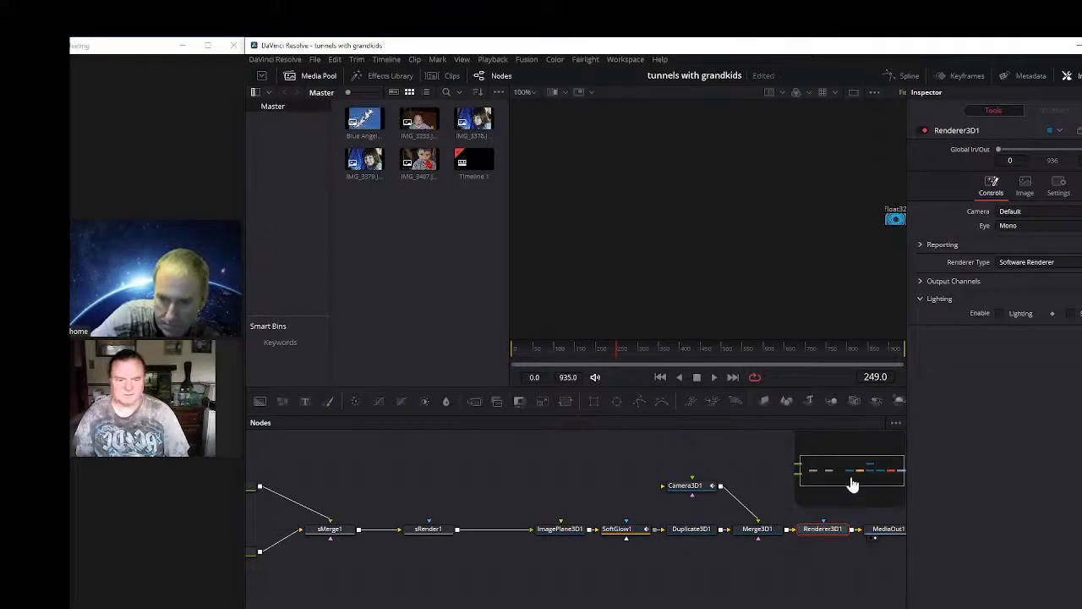
drag(842, 487, 819, 478)
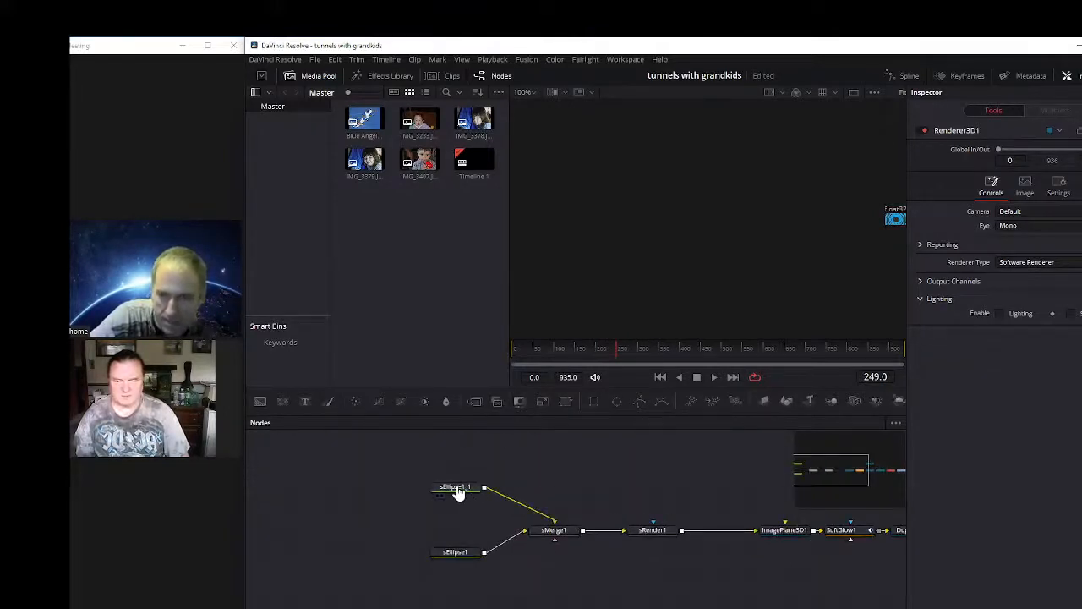
drag(456, 493, 556, 491)
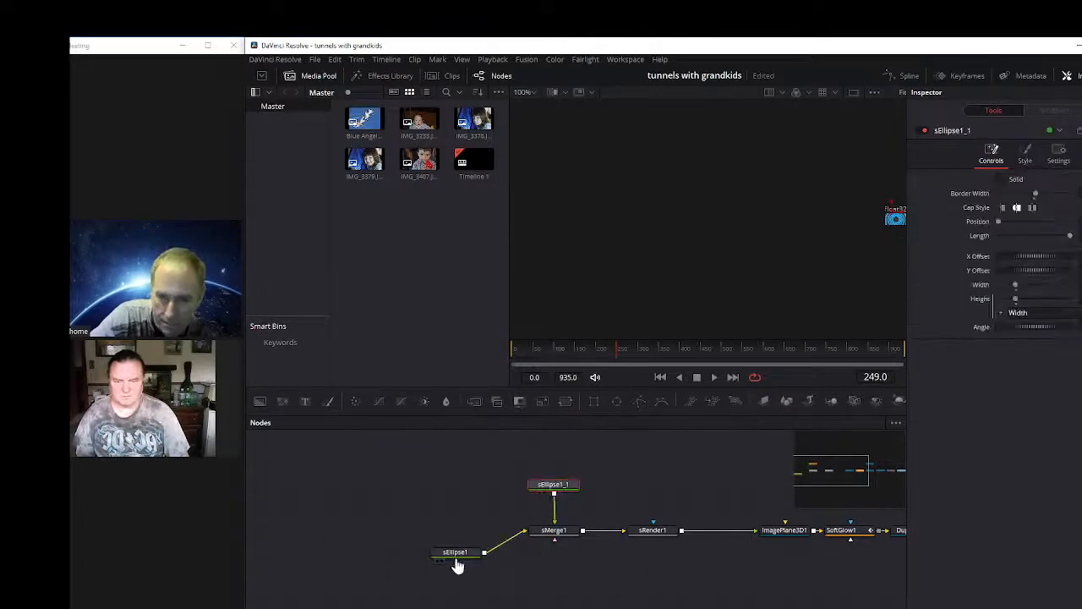
drag(454, 558, 482, 538)
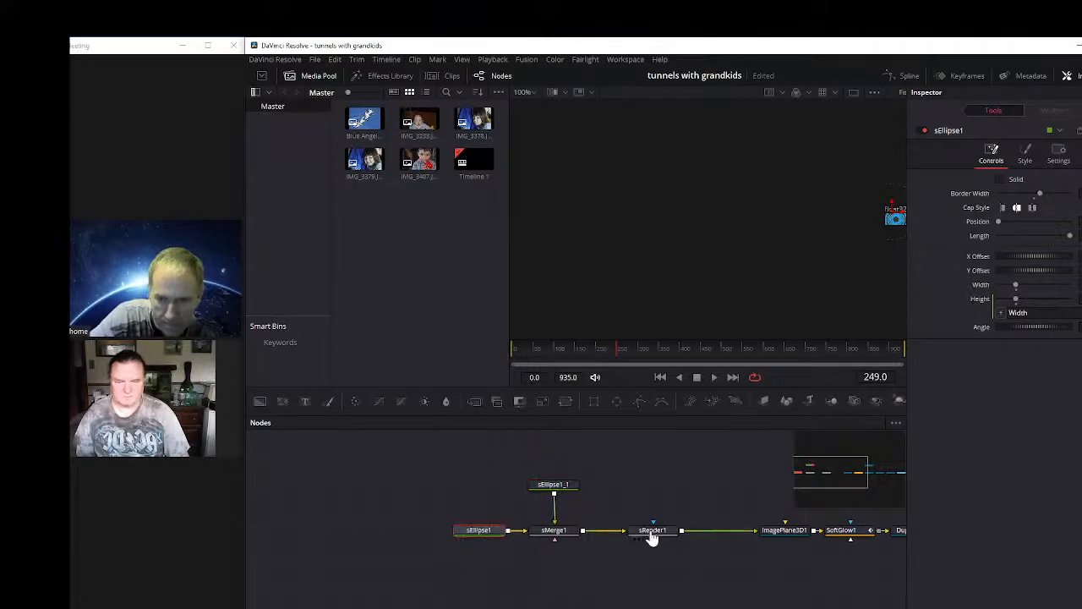
Close the gaps in the node chain by placing sRender1, ImagePlane3D1, SoftGlow1 and Duplicate3D1 in line behind sMerge1.
drag(650, 534, 625, 536)
drag(775, 536, 698, 534)
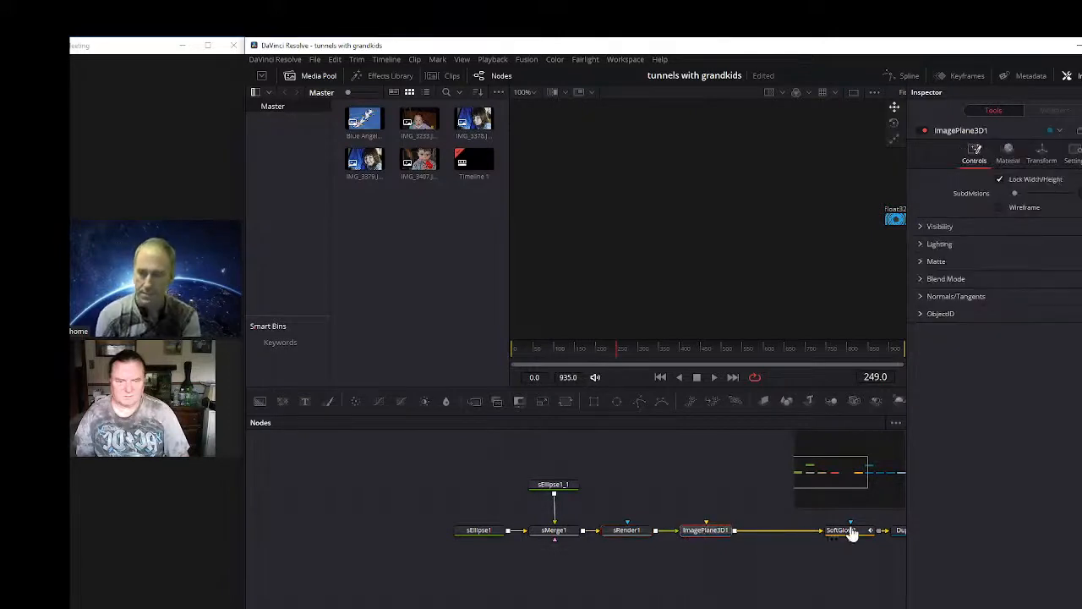
drag(851, 535, 787, 534)
drag(836, 490, 854, 477)
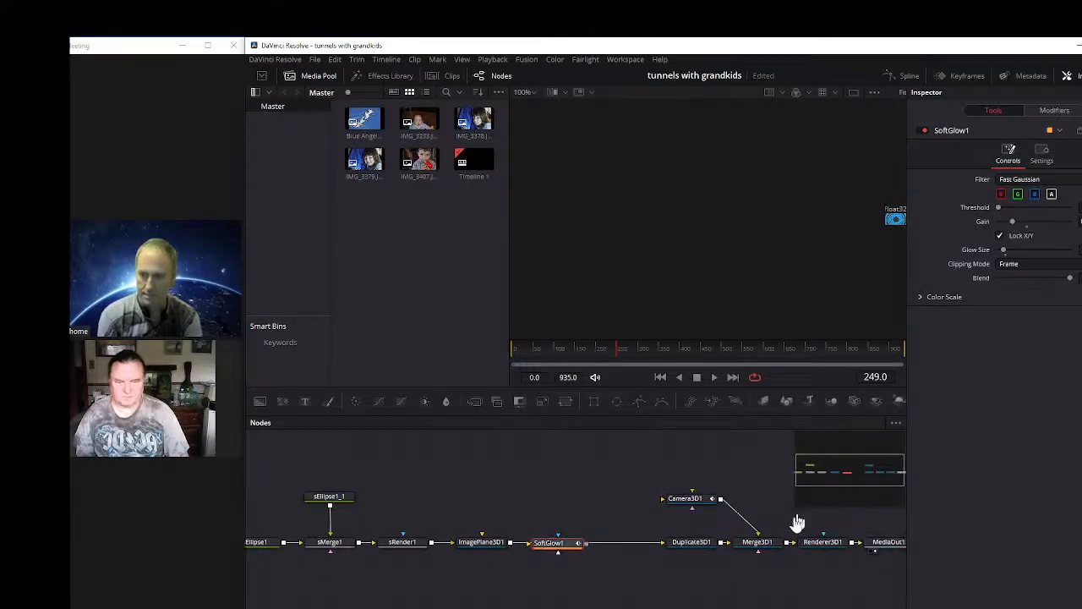
drag(699, 551, 640, 551)
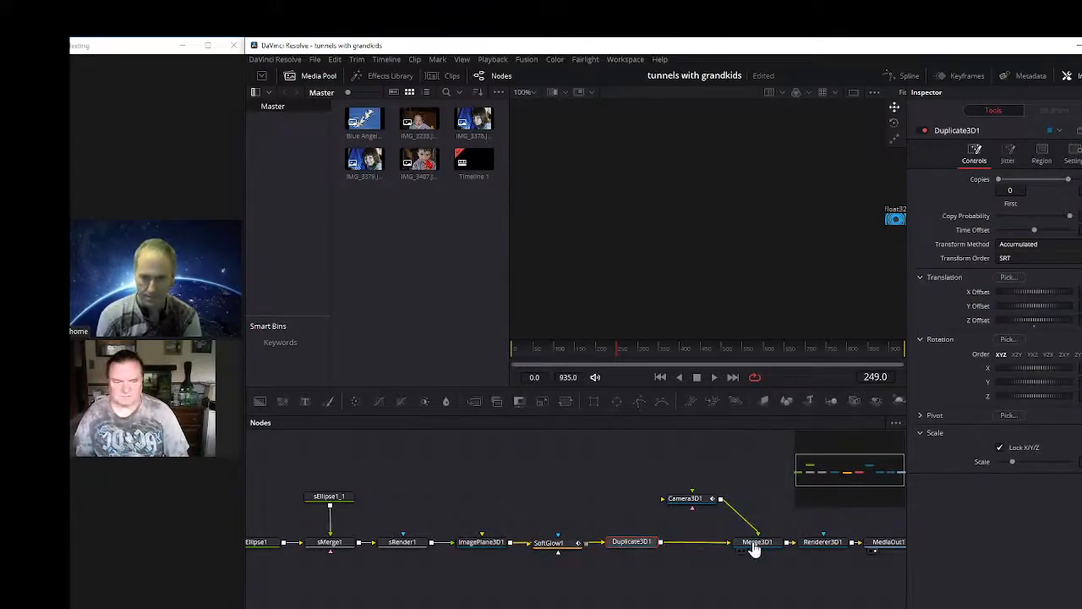
Move Merge3D1, Renderer3D1 and MediaOut1 up behind Duplicate3D1, and place Camera3D1 above Duplicate3D1.
drag(753, 549, 701, 551)
drag(687, 499, 630, 501)
drag(823, 548, 773, 548)
drag(885, 547, 846, 547)
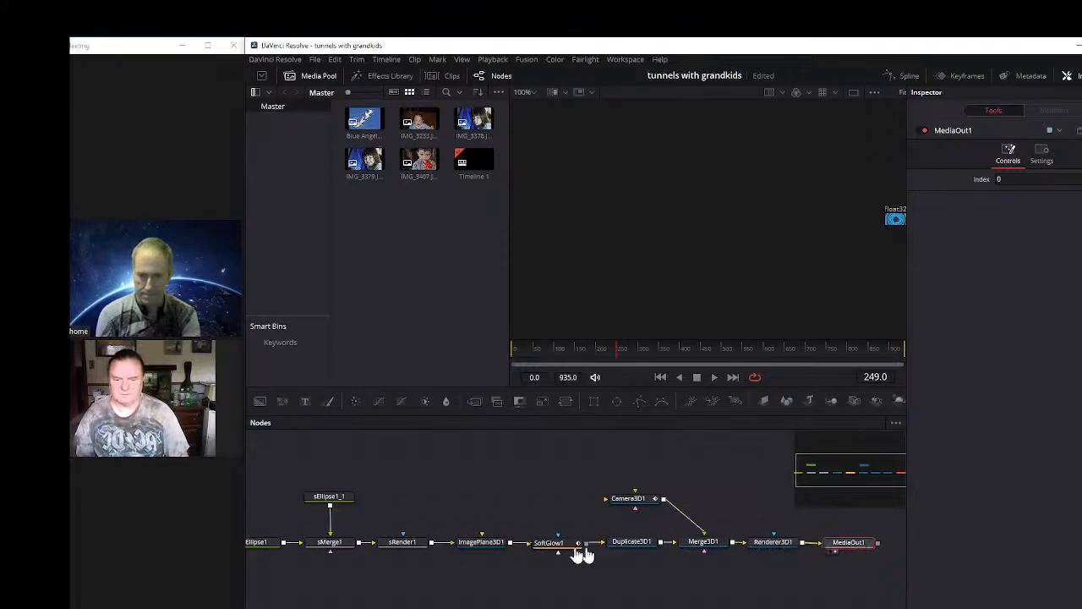
Try moving Camera3D1 back along the chain and pulling SoftGlow1 out of it, and undo these node moves.
drag(636, 504, 516, 495)
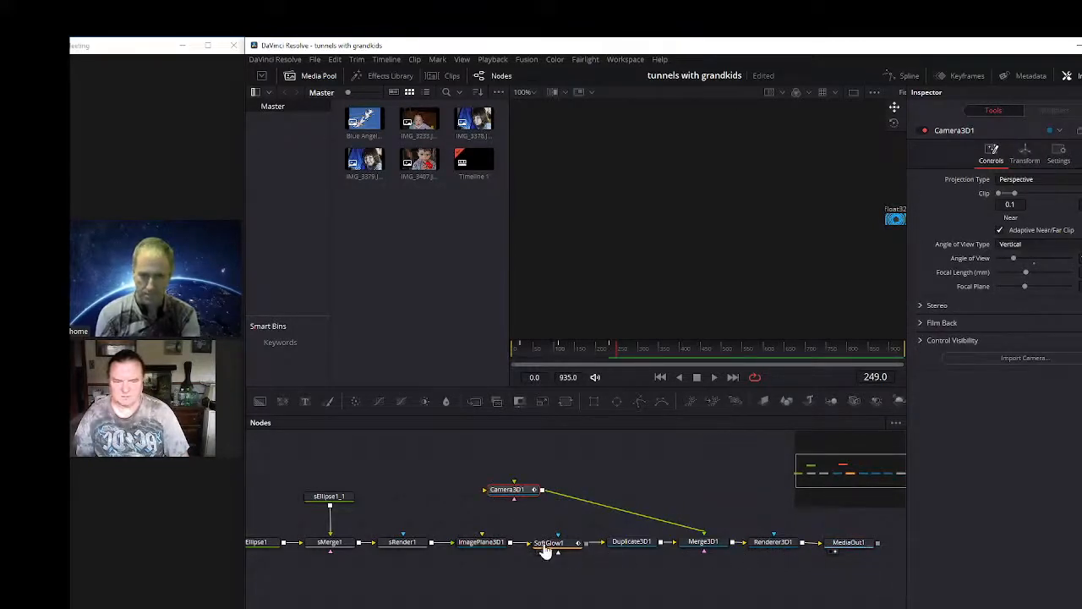
drag(549, 548, 560, 579)
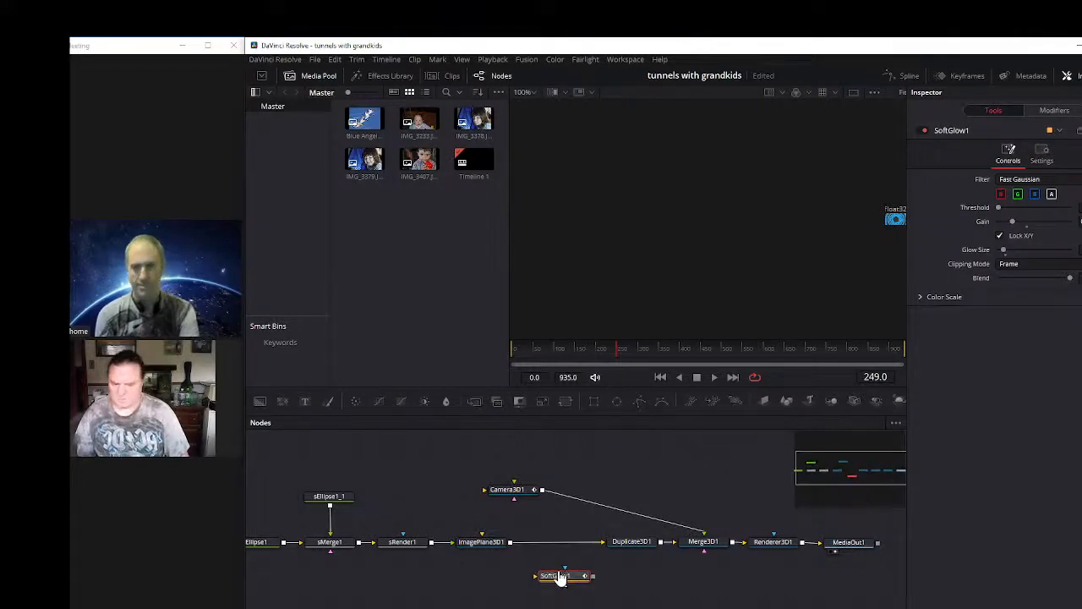
key(ctrl+z)
key(ctrl+z)
key(ctrl+z)
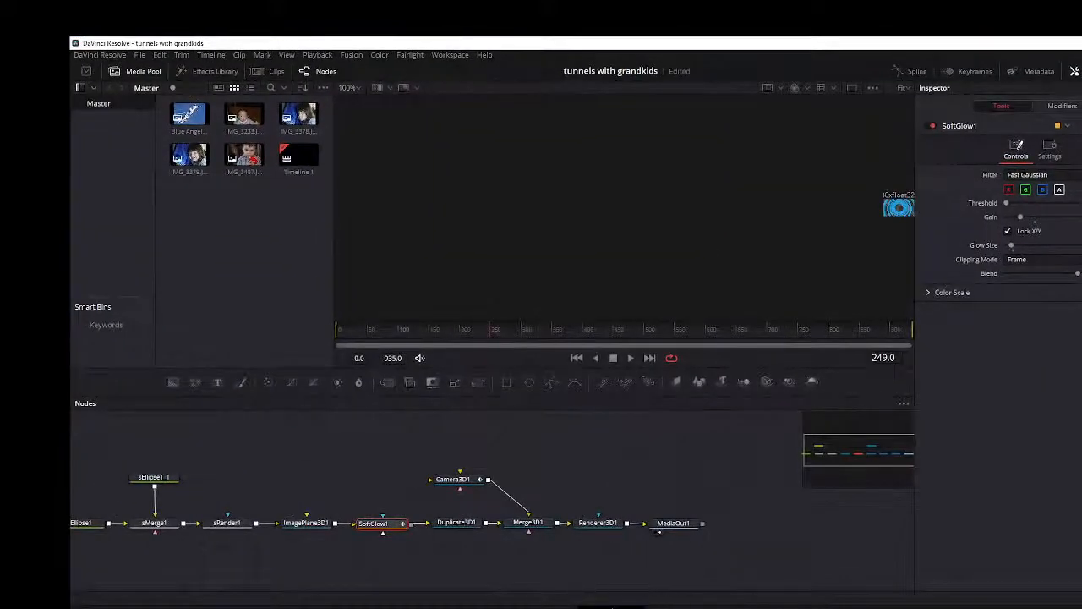
Preview the tunnel on the Edit page timeline at 01:00:05:00, and return to the Fusion composition.
click(545, 607)
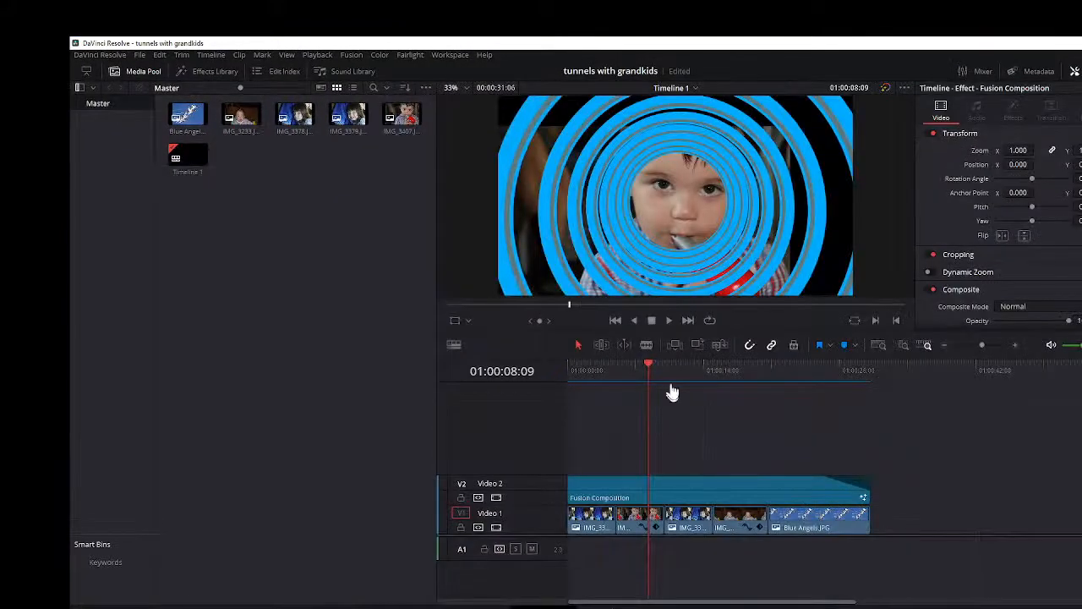
mouse_move(647, 370)
mouse_down()
mouse_move(589, 375)
mouse_move(800, 387)
mouse_move(622, 391)
mouse_move(798, 394)
mouse_move(623, 406)
mouse_move(778, 416)
mouse_move(614, 415)
mouse_move(720, 420)
mouse_move(652, 386)
mouse_up()
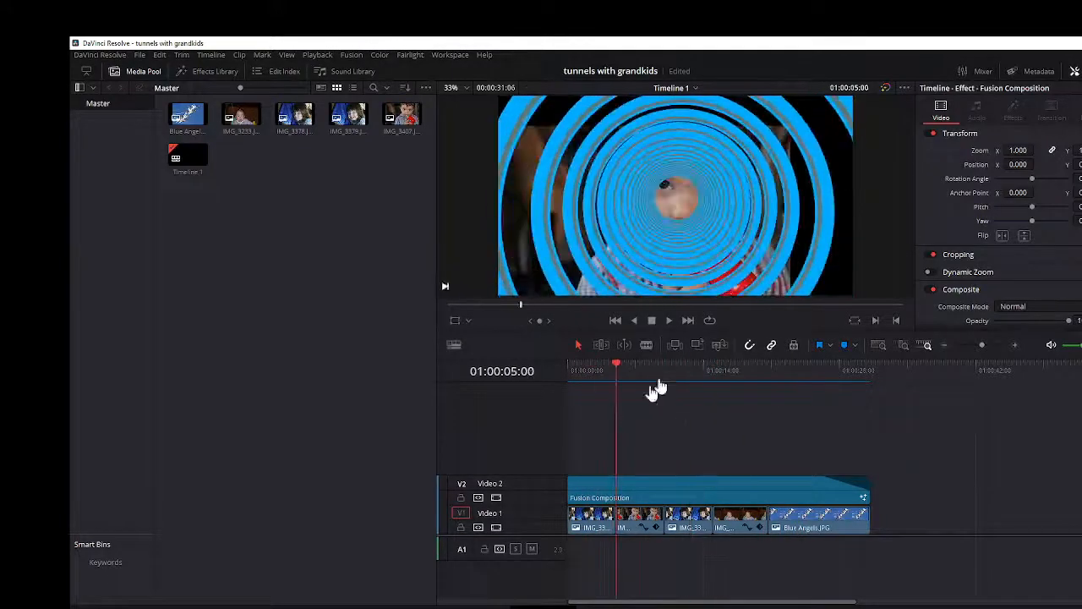
key(shift+5)
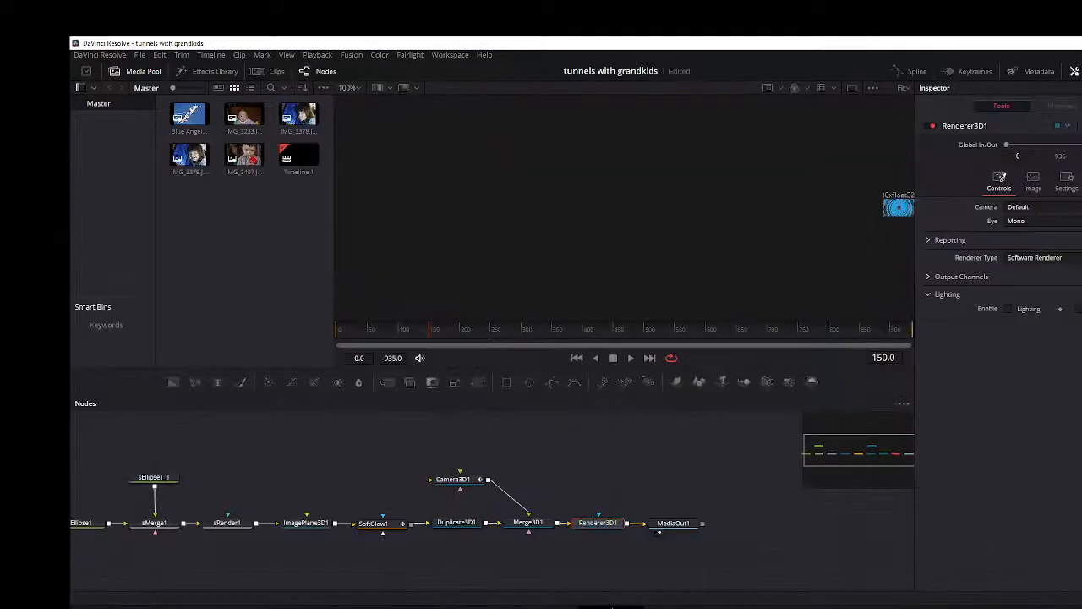
Pull SoftGlow1 out of the chain so that ImagePlane3D1 feeds Duplicate3D1 directly.
key(alt+Tab)
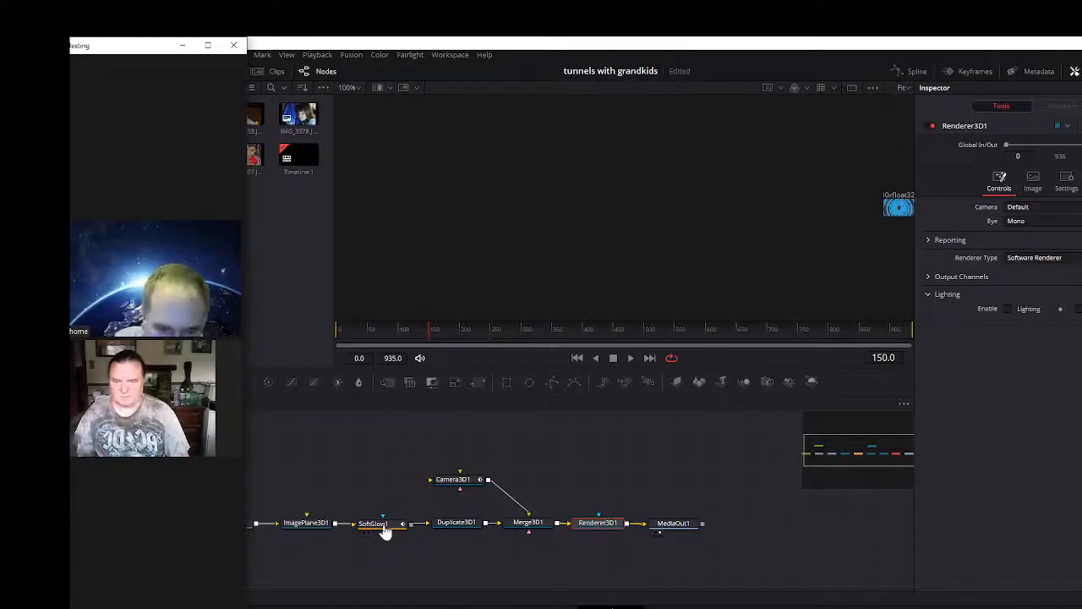
drag(383, 530, 385, 557)
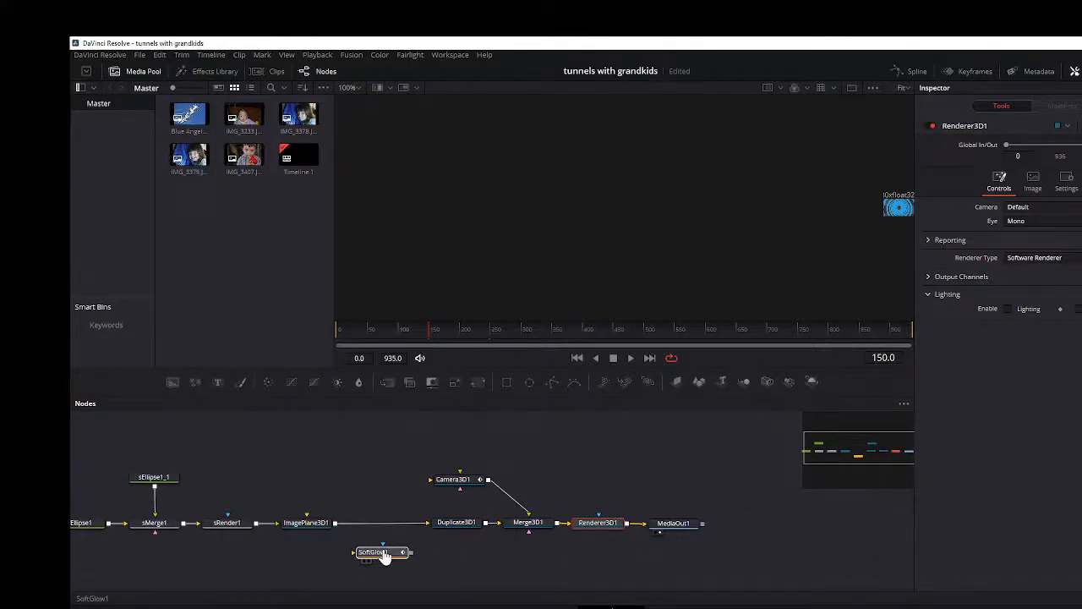
click(385, 557)
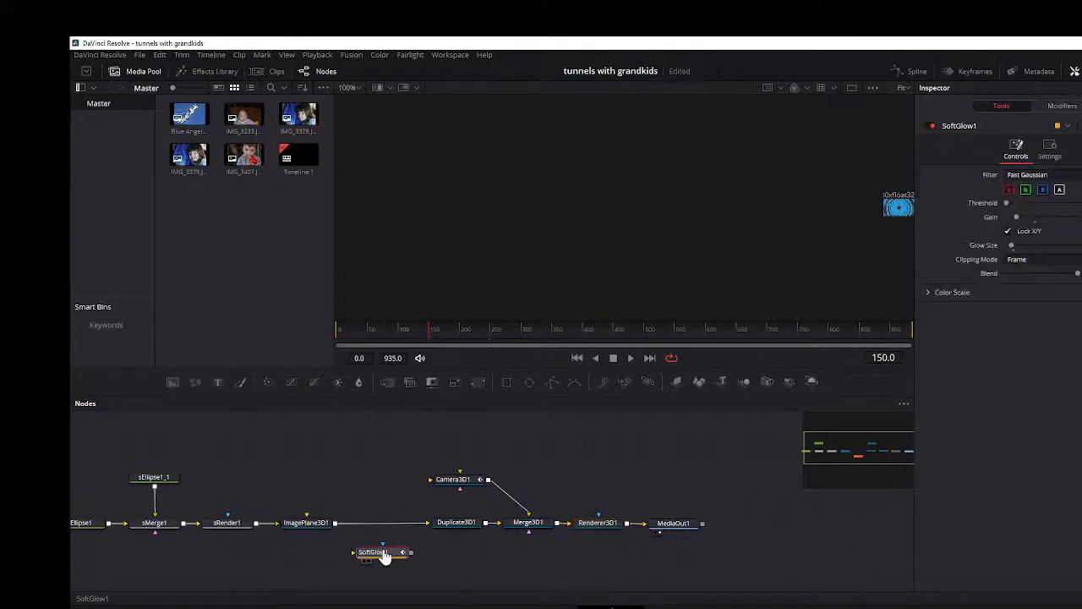
Check the tunnel on the Edit page at the timeline start, 01:00:00:00, and return to the Fusion composition.
click(543, 608)
drag(618, 378, 567, 398)
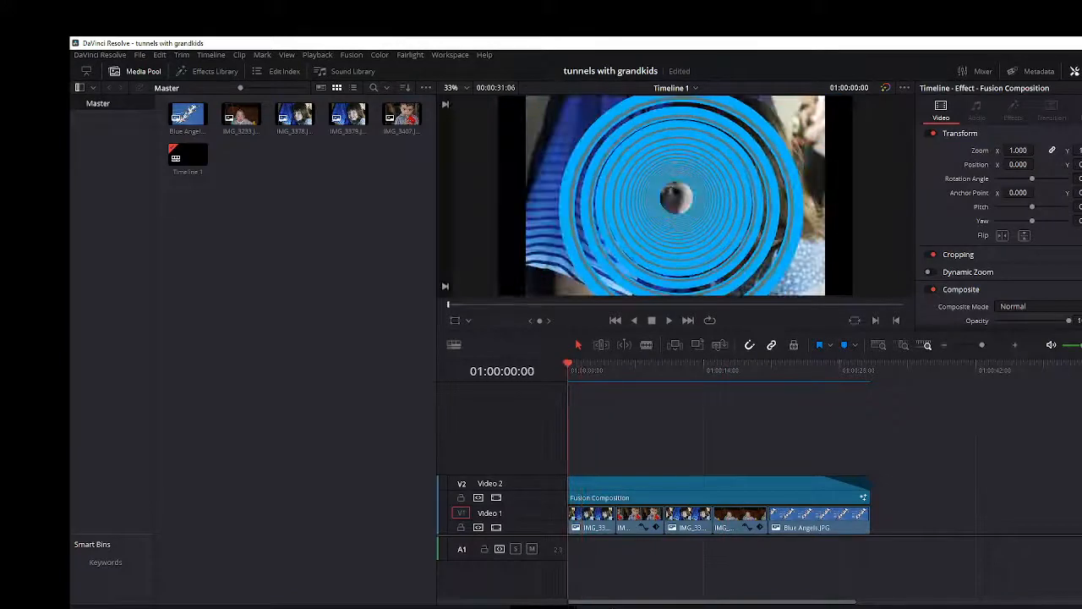
click(613, 607)
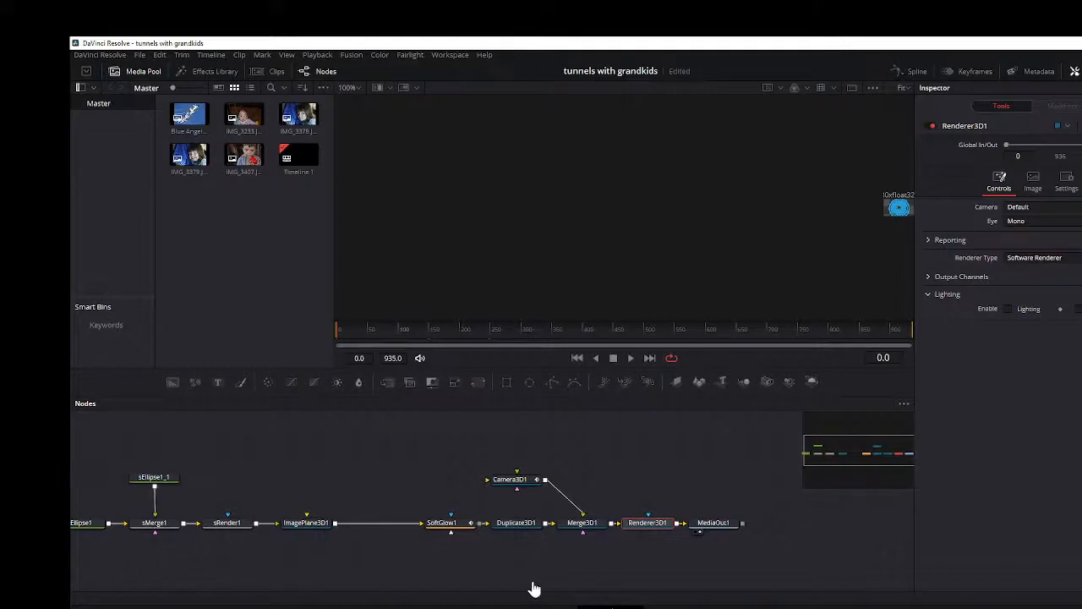
Detach SoftGlow1 from the node chain and place it below, leaving ImagePlane3D1 connected to Duplicate3D1.
mouse_move(450, 529)
mouse_down()
mouse_move(442, 544)
mouse_move(444, 524)
mouse_up()
click(449, 526)
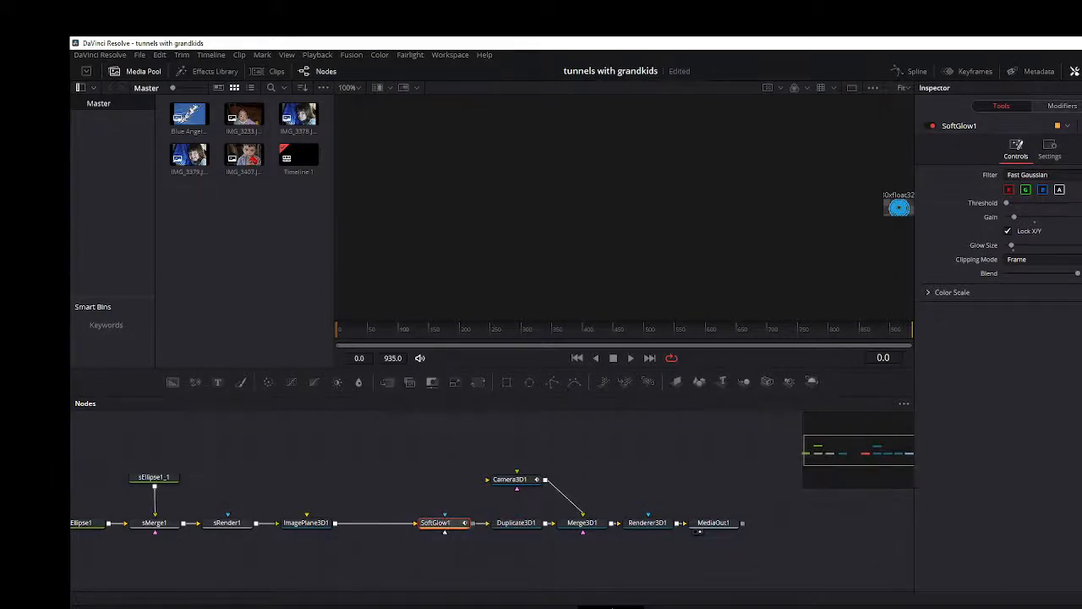
key(alt+Tab)
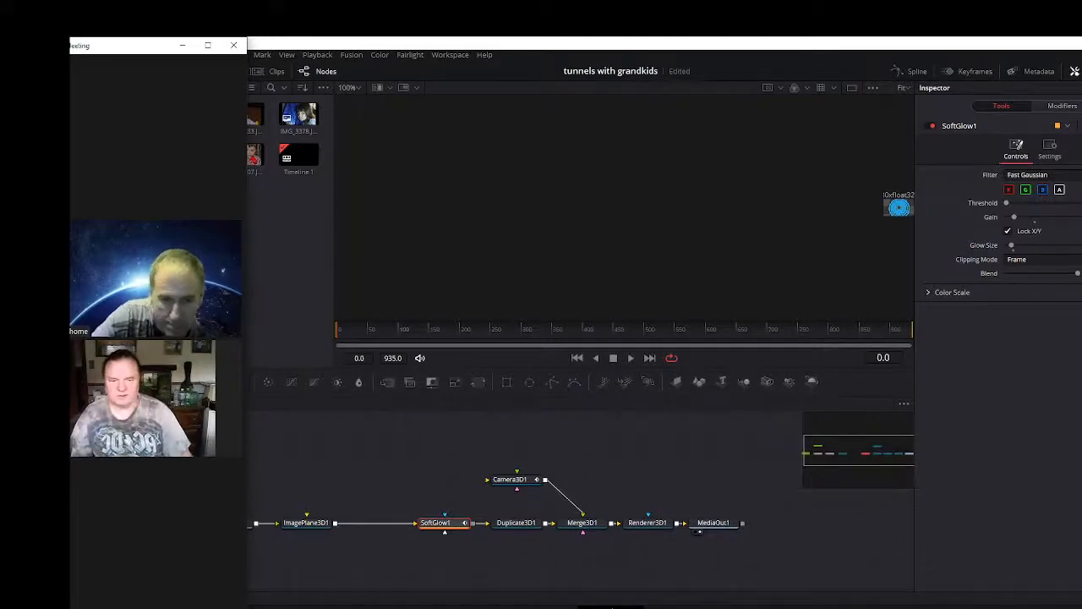
drag(442, 521, 439, 582)
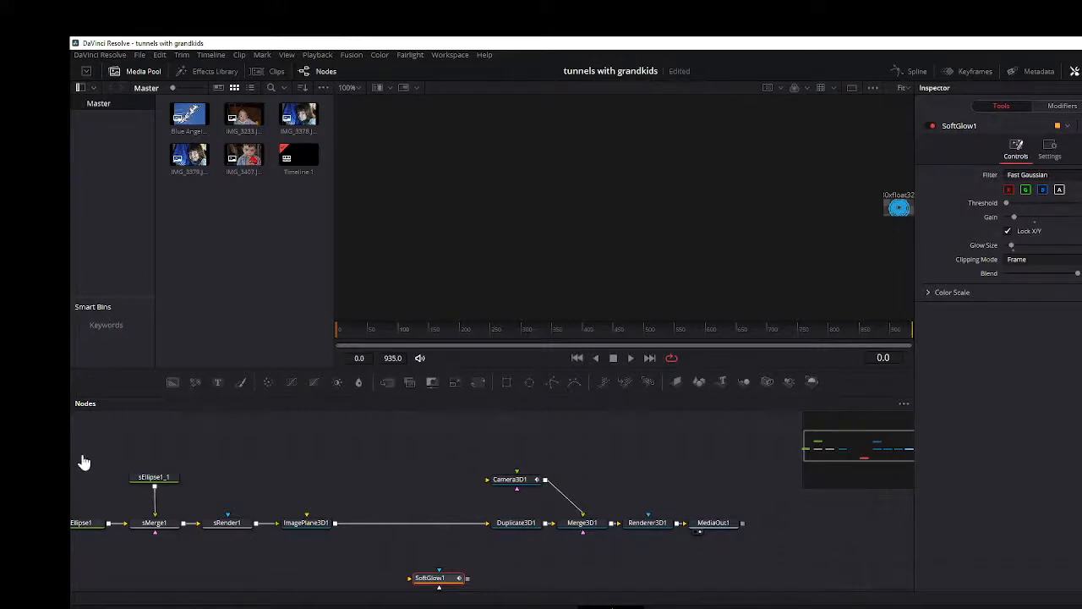
Copy all nodes of the tunnel composition except the detached SoftGlow1.
mouse_move(80, 457)
mouse_down()
mouse_move(73, 558)
mouse_move(430, 575)
mouse_move(527, 561)
mouse_move(764, 566)
mouse_up()
right_click(715, 523)
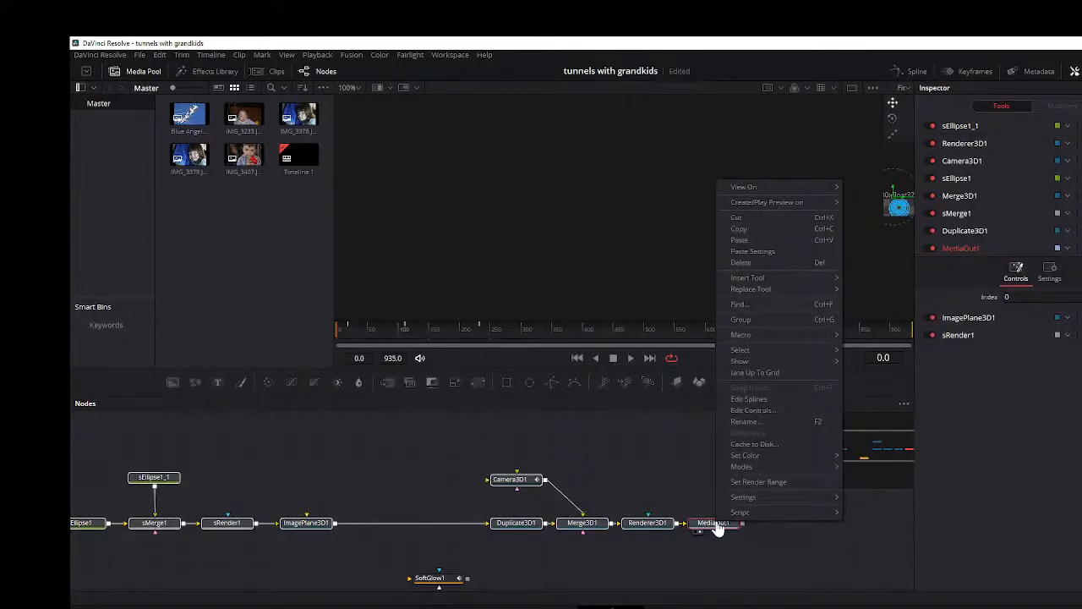
click(739, 229)
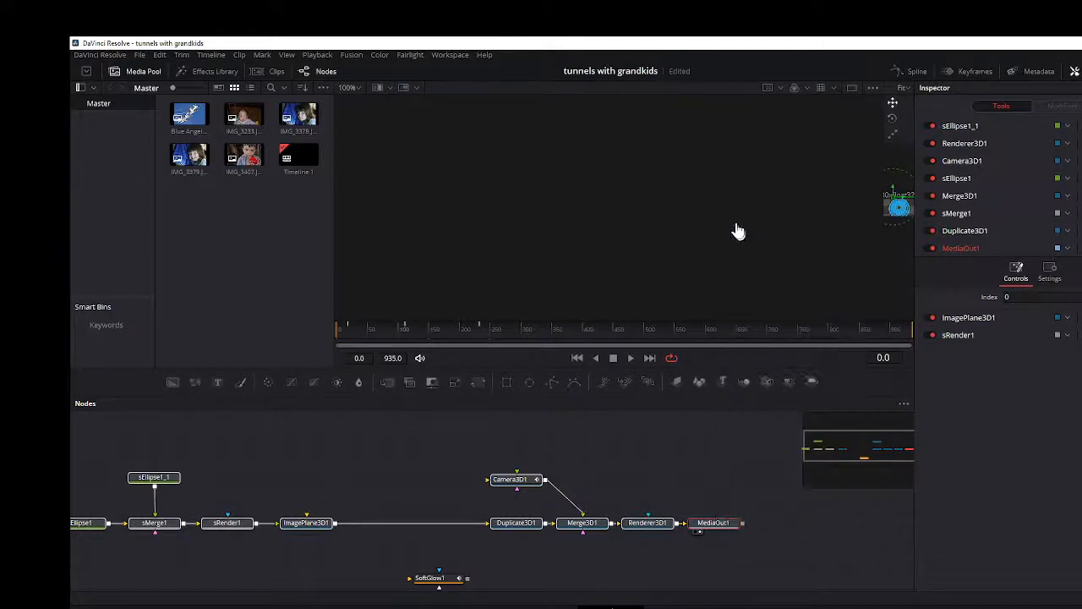
Open the project "test of tunnel effect" from the Project Manager.
click(141, 56)
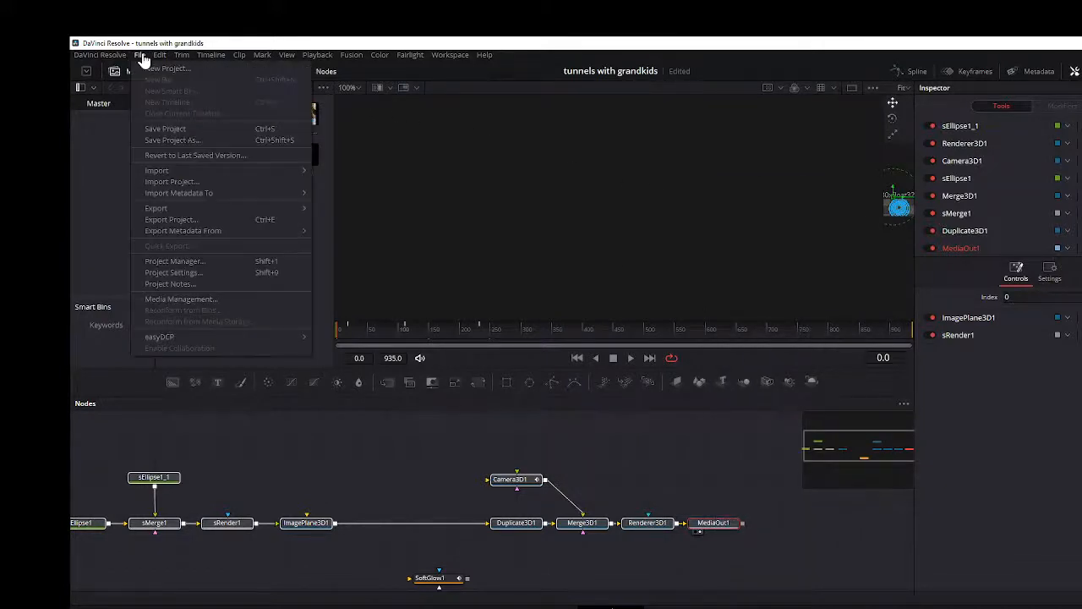
click(156, 262)
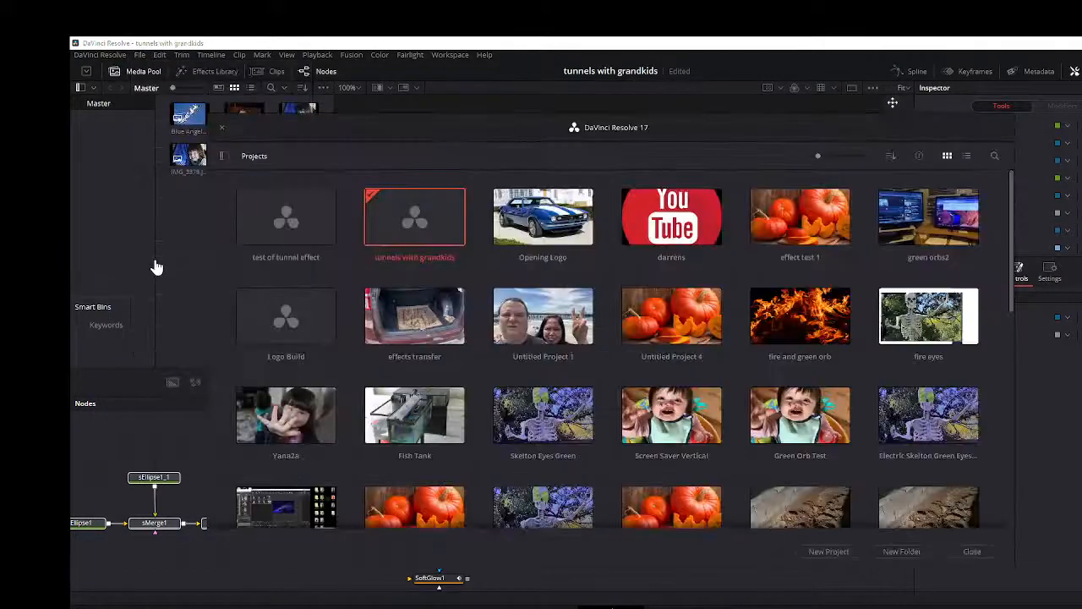
double_click(292, 225)
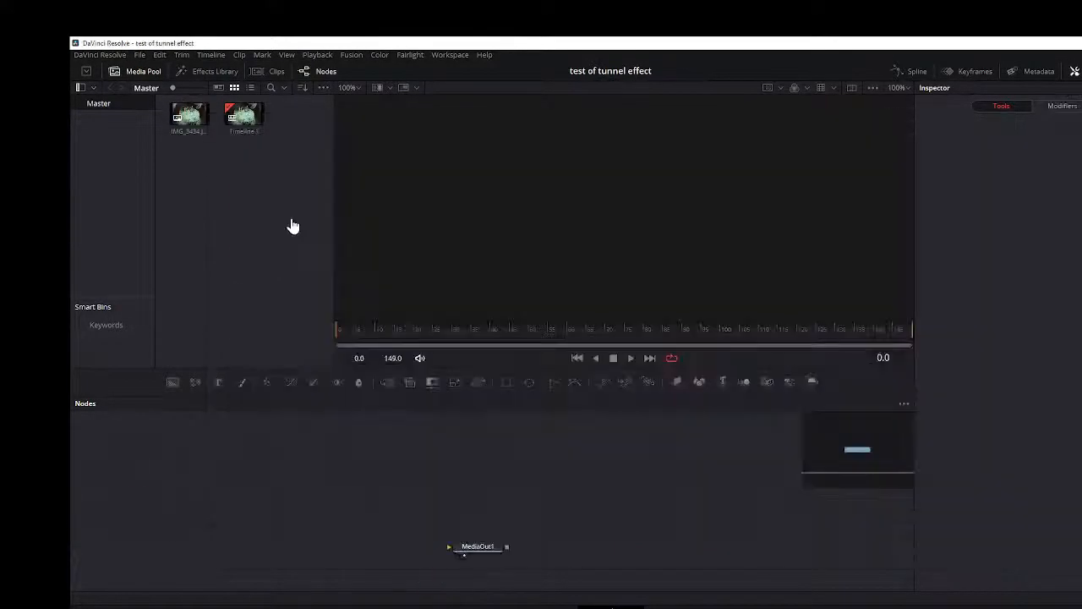
Paste the copied tunnel nodes into the empty area of this project's node graph.
right_click(284, 465)
click(309, 438)
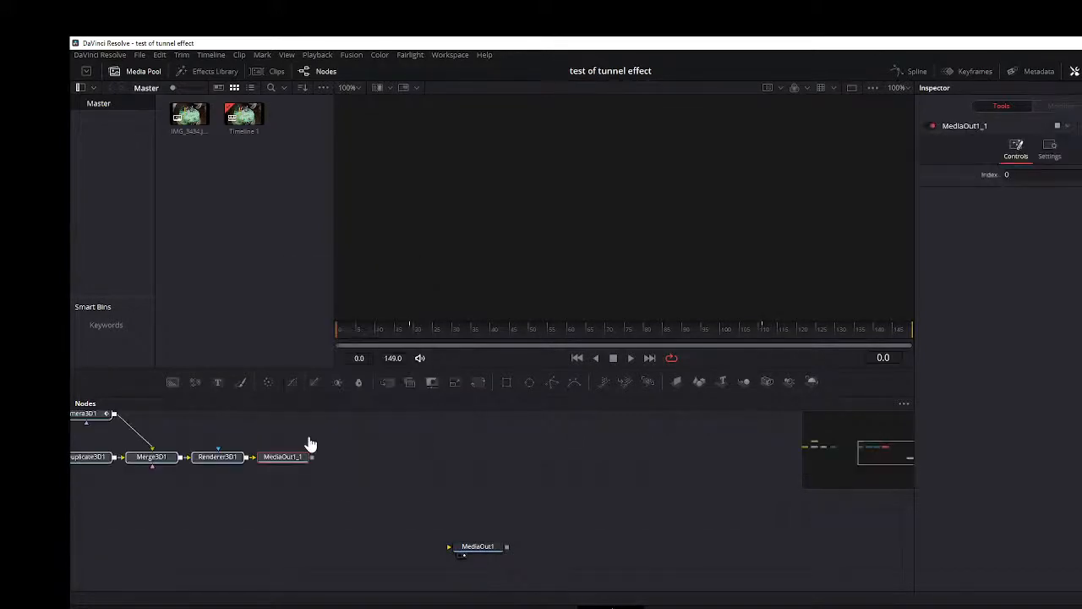
drag(862, 465, 843, 451)
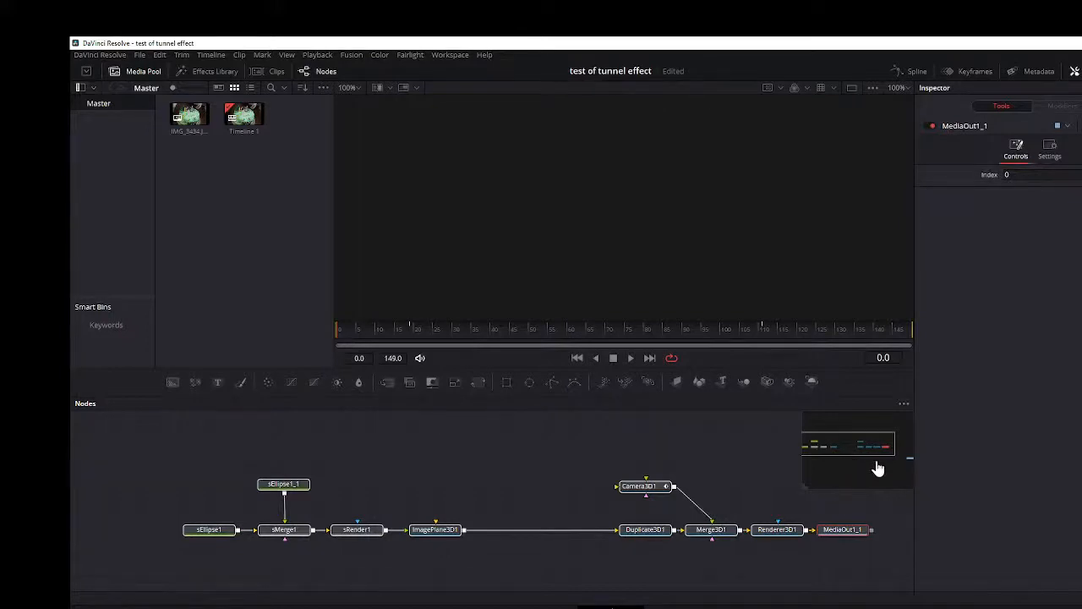
Delete the original unconnected MediaOut1 node, keeping the pasted MediaOut1_1.
mouse_move(876, 466)
mouse_down()
mouse_move(860, 460)
mouse_move(879, 466)
mouse_up()
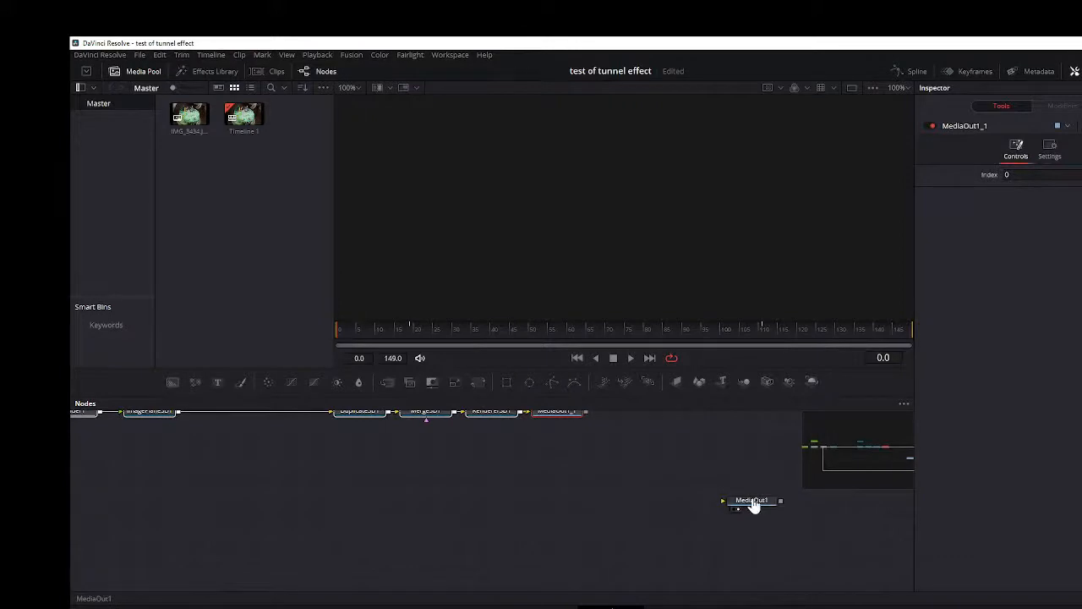
click(754, 502)
key(Delete)
drag(886, 482, 833, 470)
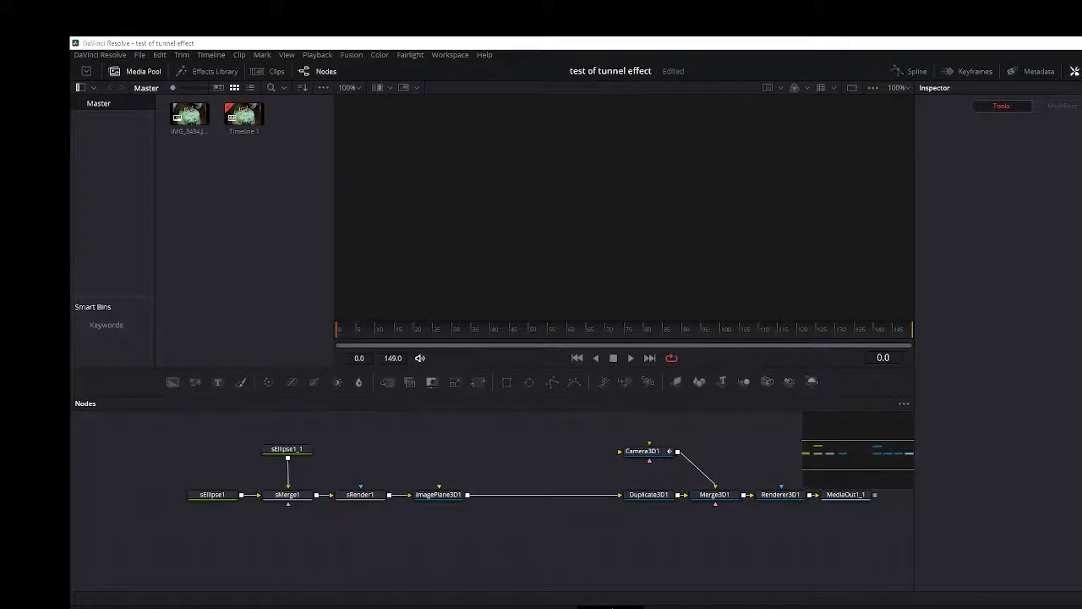
Move the DaVinci Resolve window beside the Zoom meeting window and widen it towards the meeting.
drag(650, 42, 757, 58)
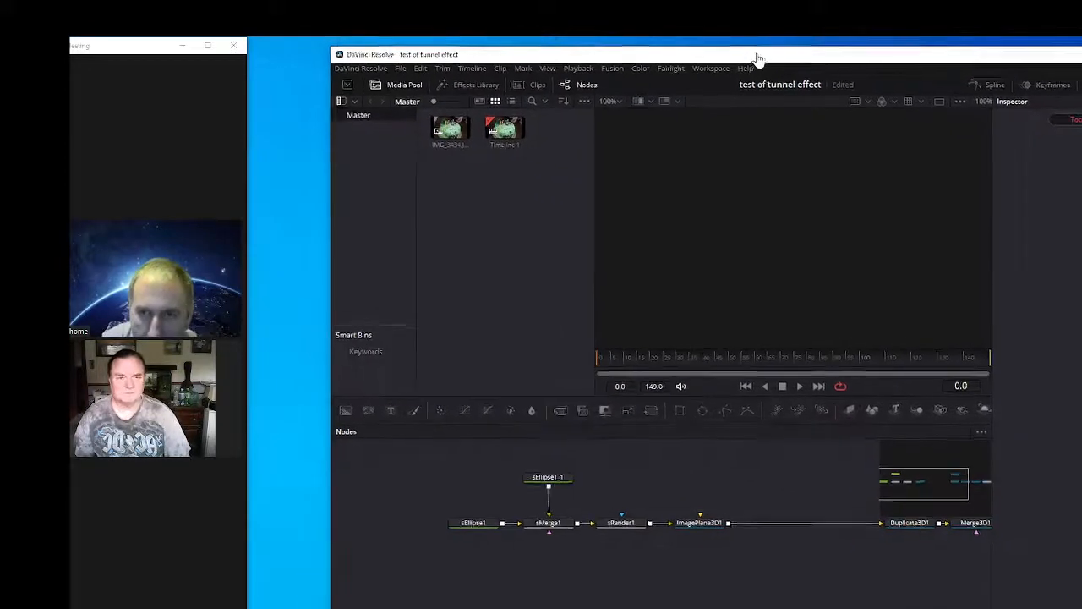
drag(332, 294, 270, 298)
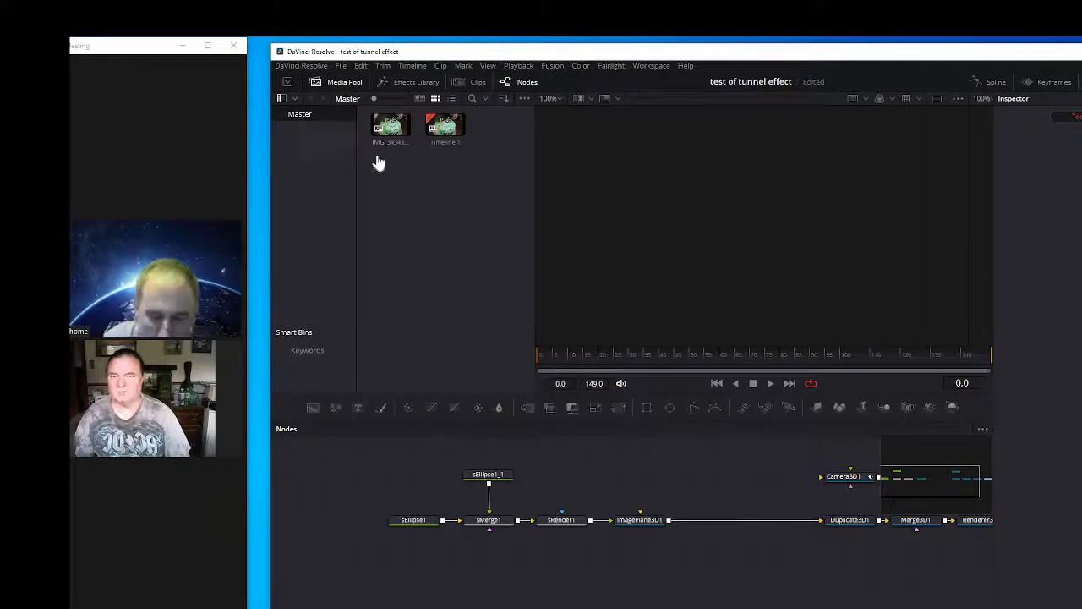
Add the IMG_3434 image to the node graph and try connecting its output to sEllipse1 and sMerge1.
drag(383, 139, 391, 490)
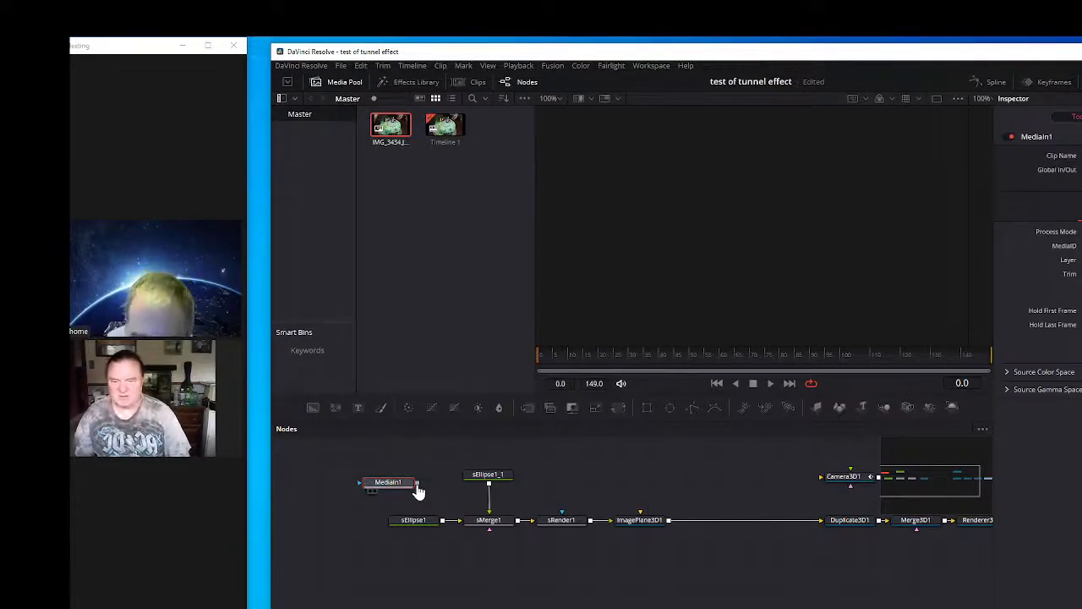
drag(416, 484, 394, 528)
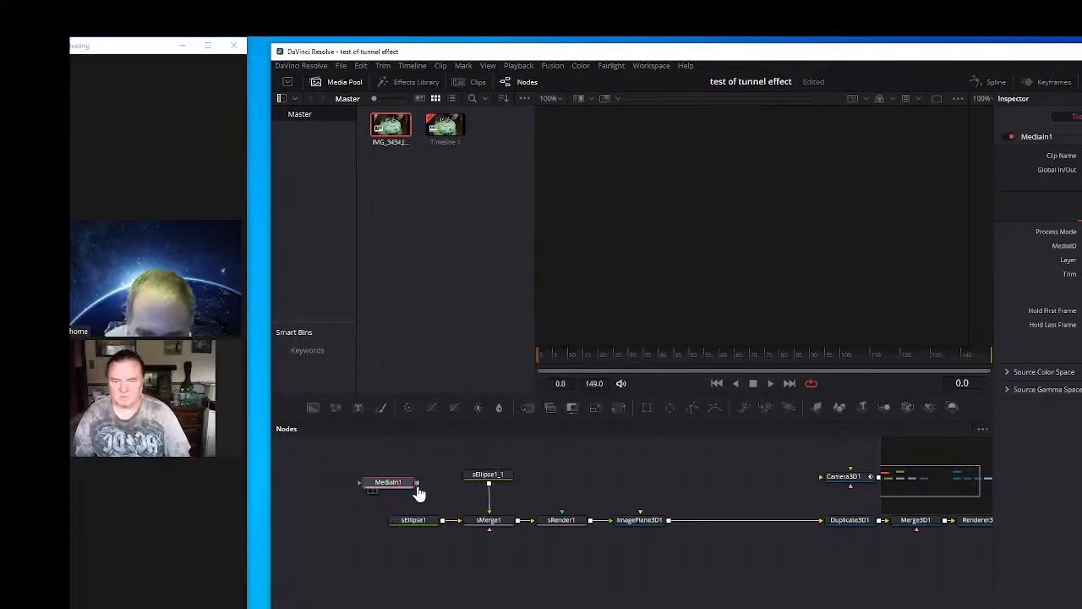
drag(419, 490, 471, 522)
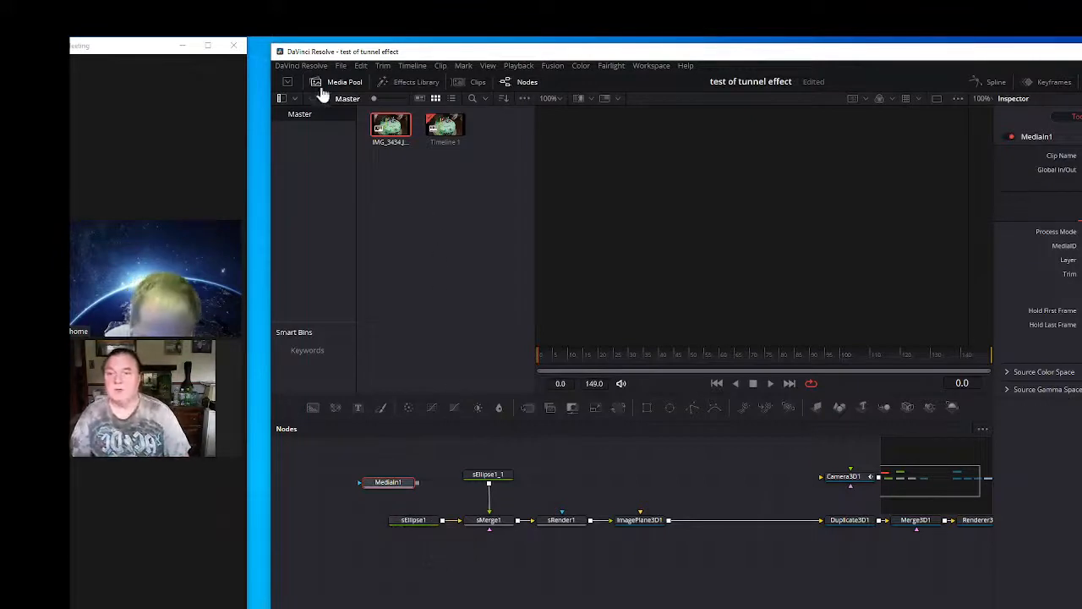
Reopen the project "tunnels with grandkids" from the Project Manager.
click(340, 66)
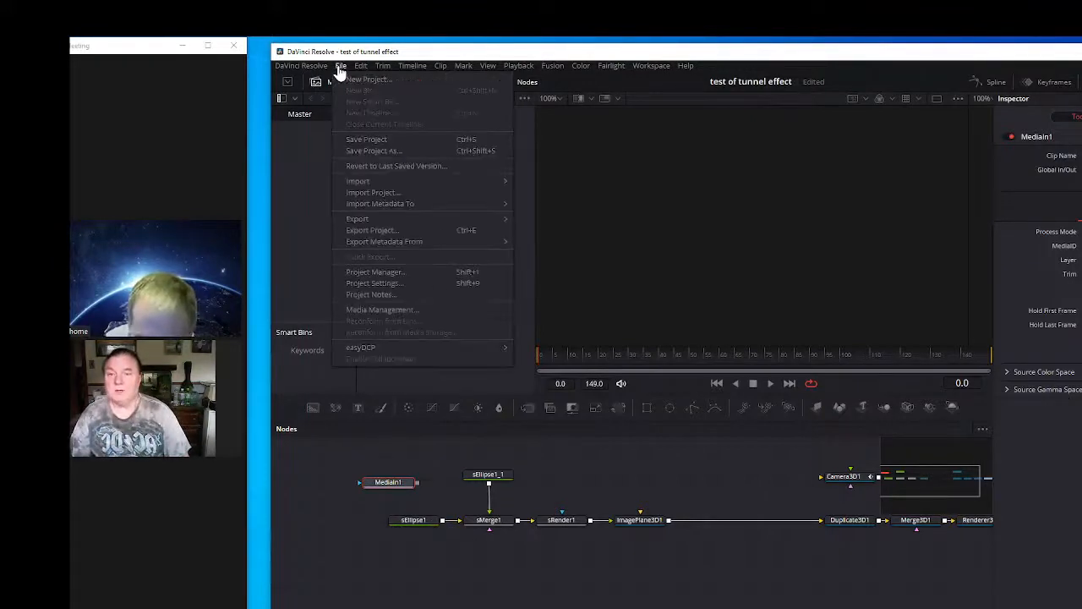
click(376, 272)
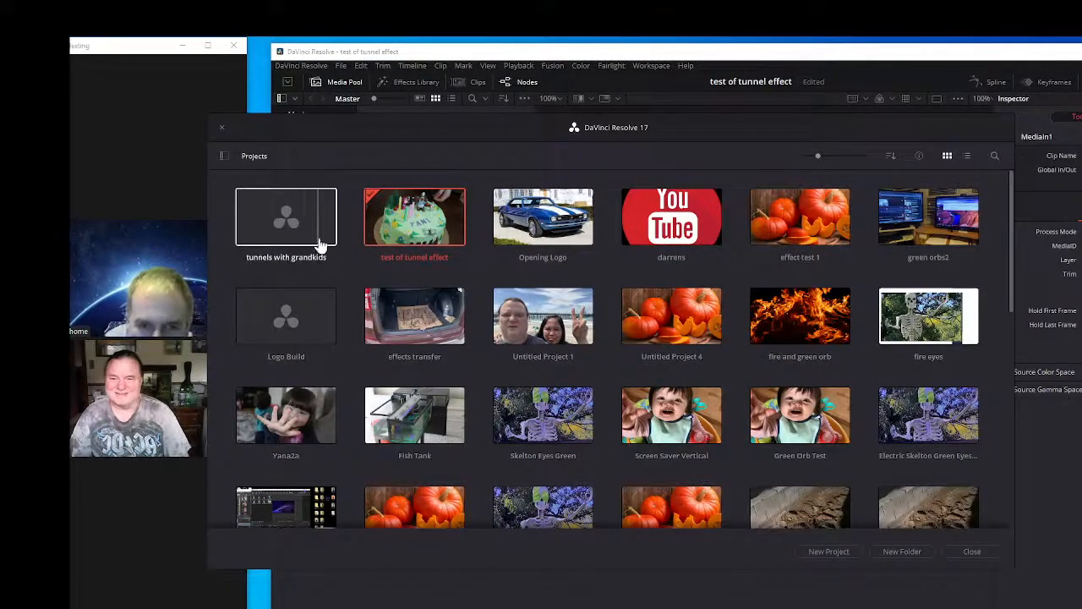
double_click(289, 225)
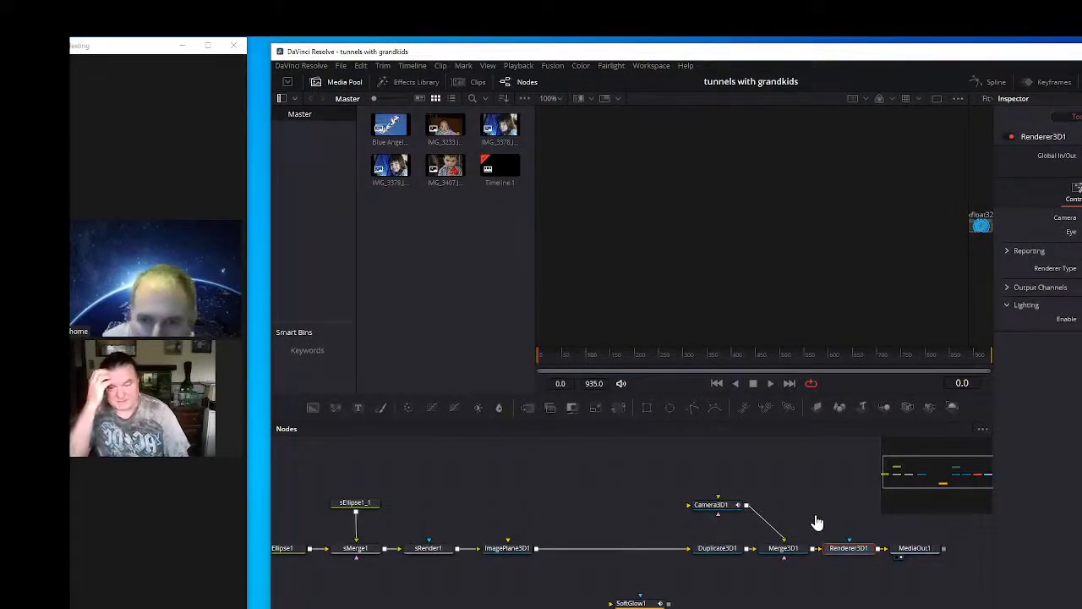
Open the project "test of tunnel effect" from the Project Manager.
drag(904, 490, 926, 480)
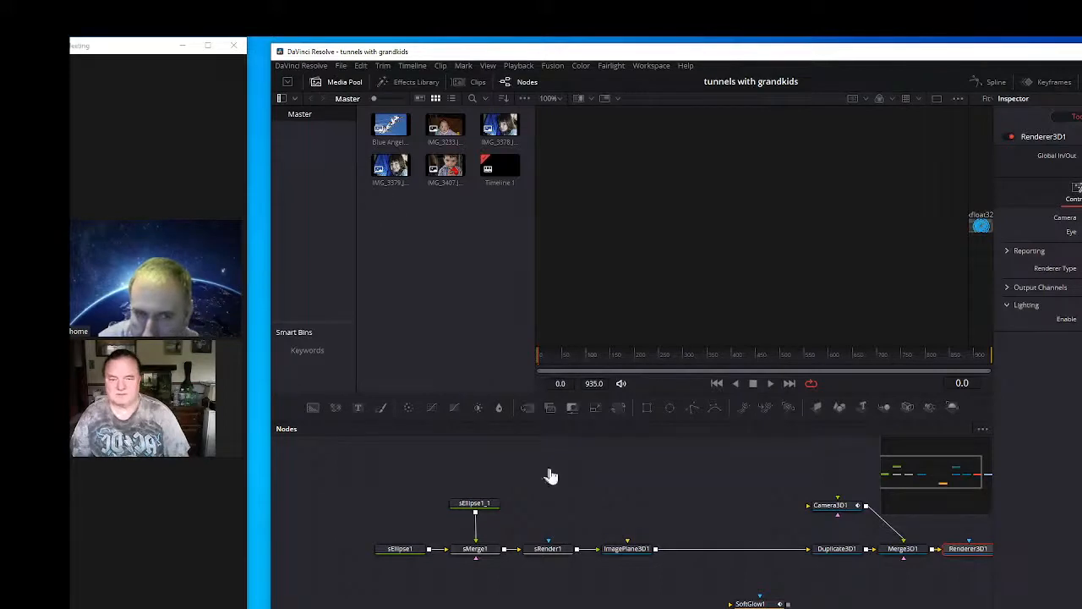
click(341, 66)
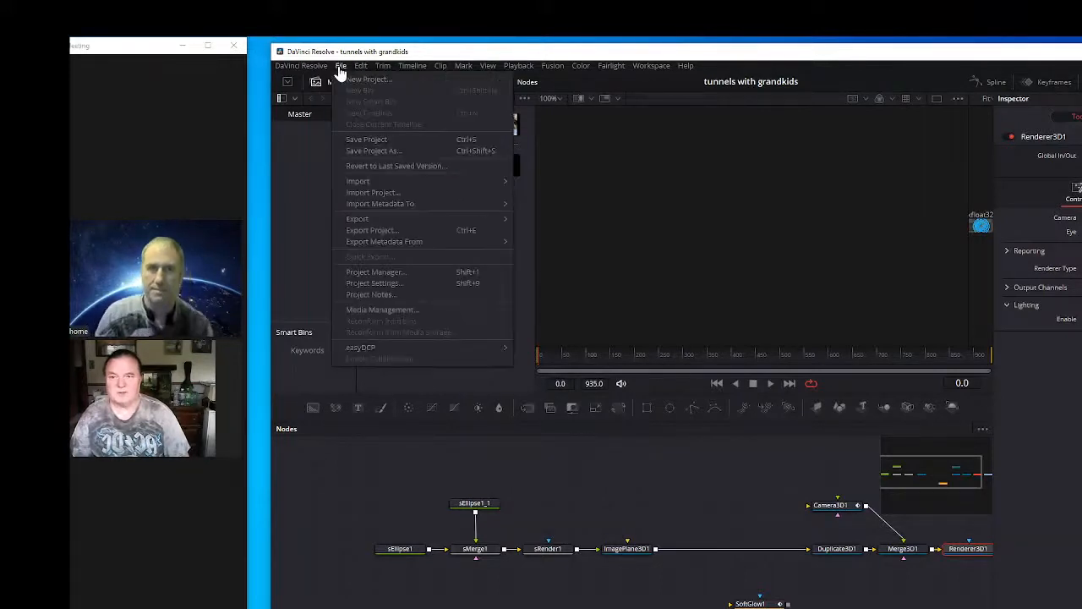
mouse_move(370, 186)
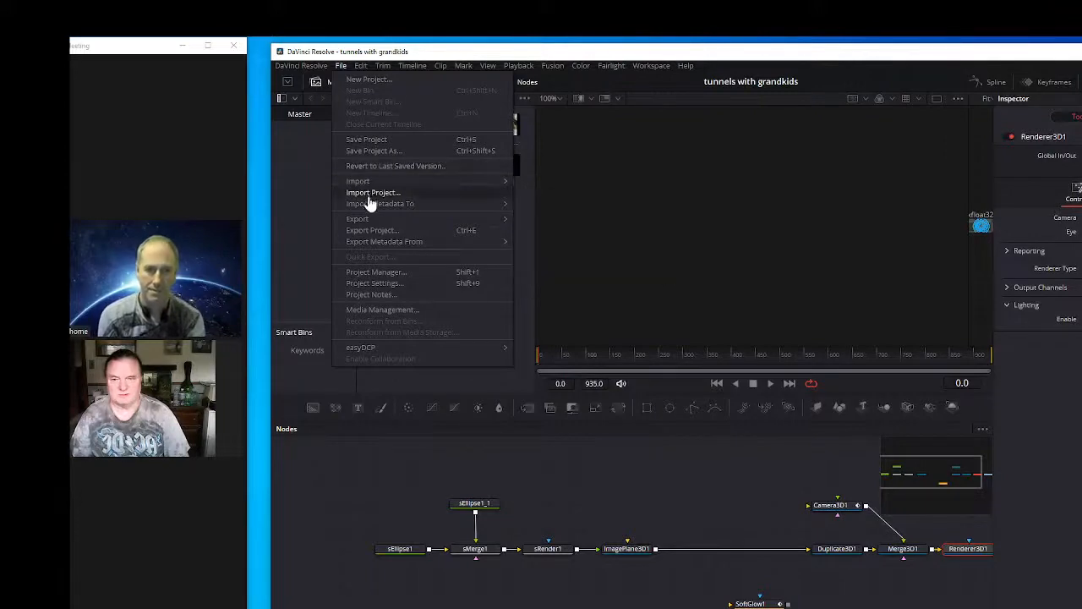
click(370, 275)
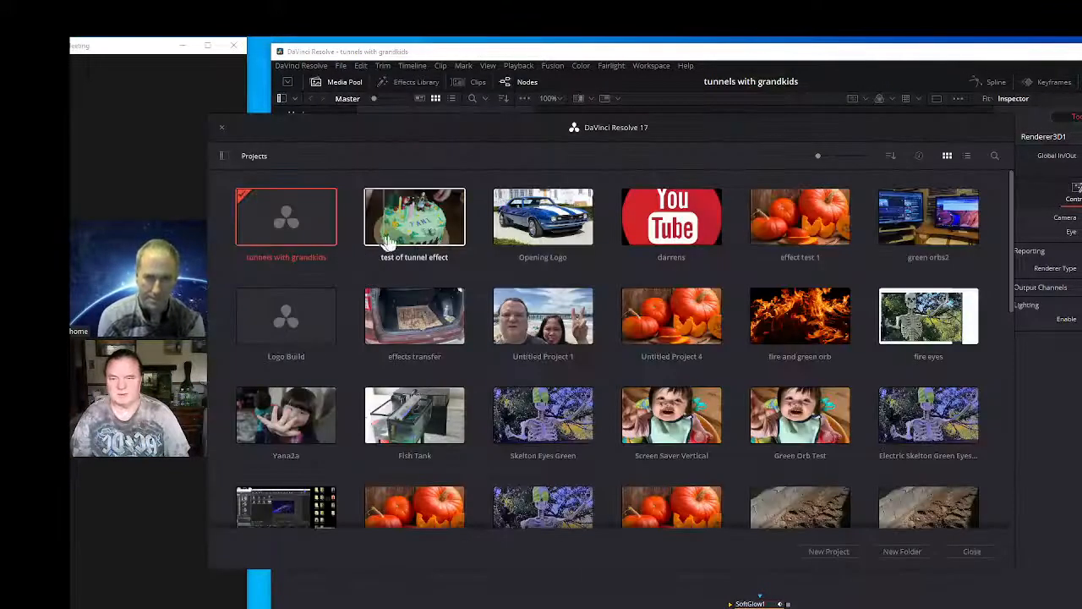
double_click(402, 233)
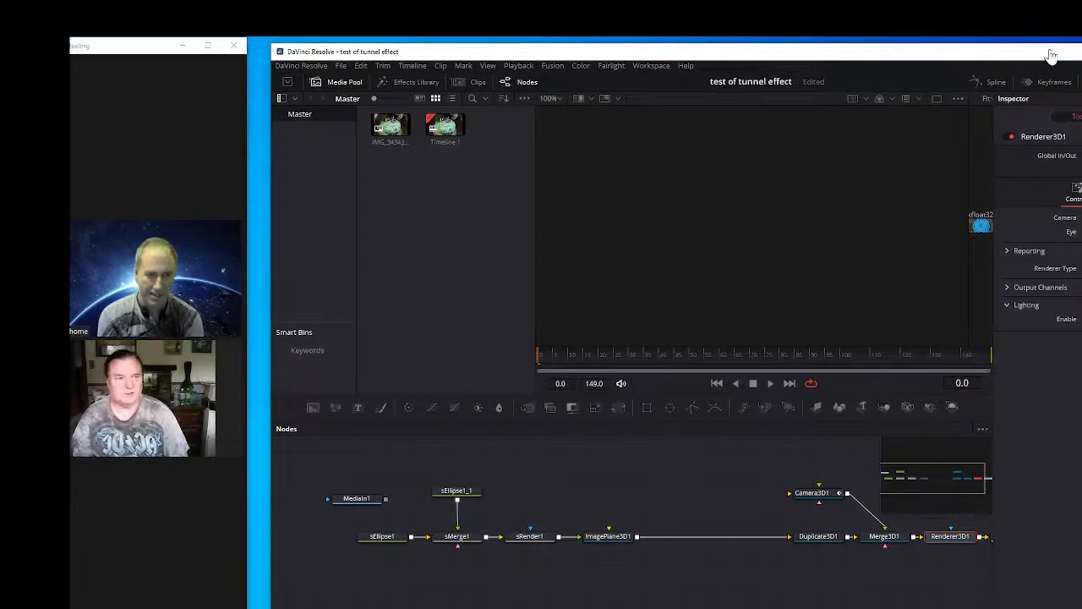
Show Timeline 1 on the Edit page and place the DaVinci Resolve window beside the Zoom meeting window.
drag(1051, 56, 945, 60)
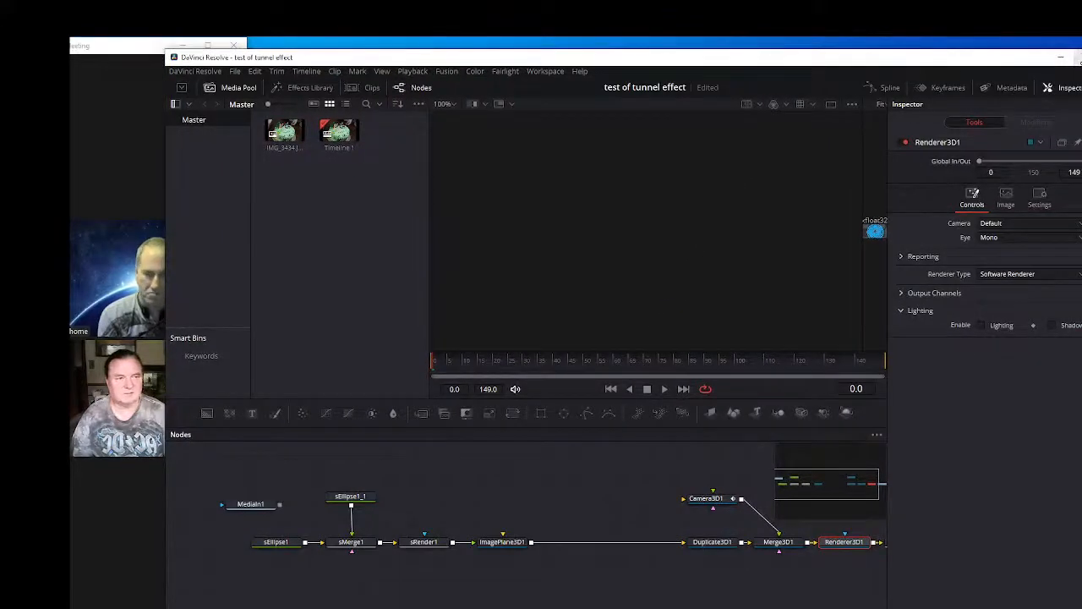
click(1080, 59)
drag(549, 41, 600, 57)
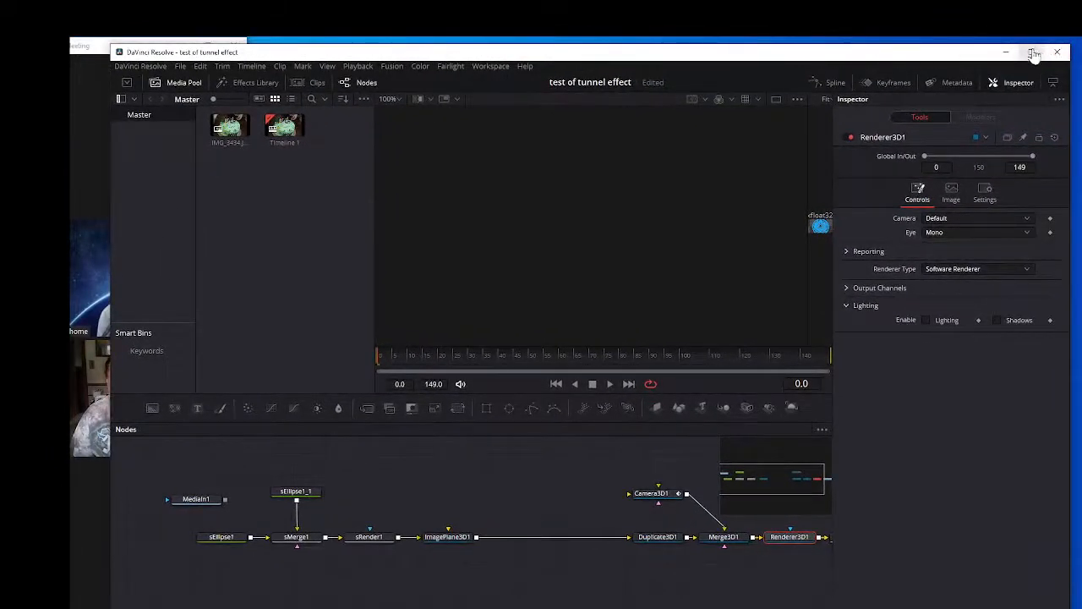
click(1034, 54)
click(544, 608)
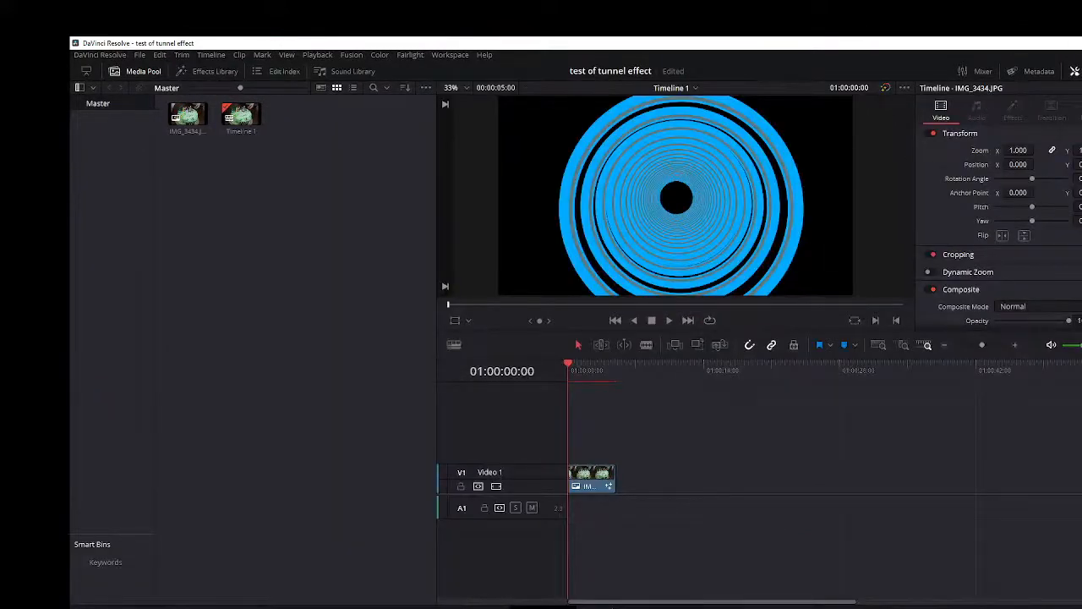
click(1081, 43)
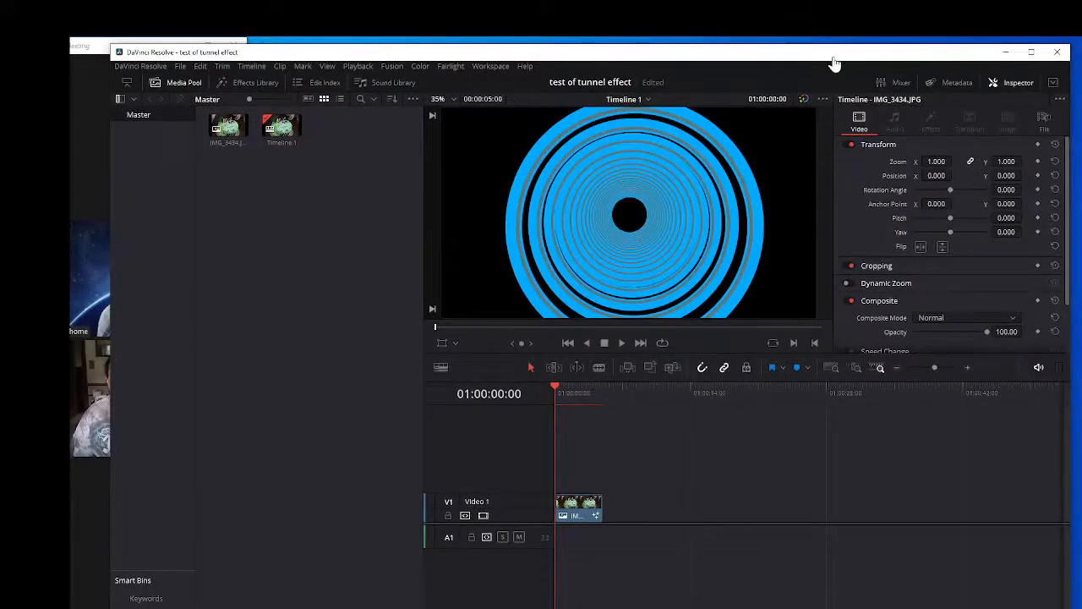
drag(834, 63, 972, 57)
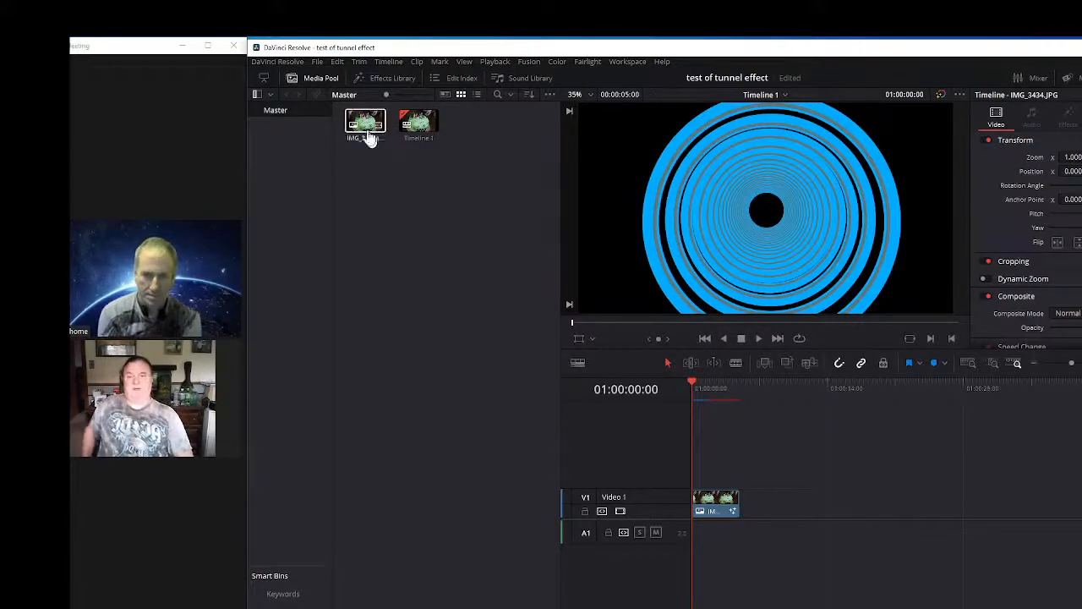
Create a new Fusion composition named "circle tunnel" and place it on Video 2 directly above the IMG_3434 clip.
right_click(433, 265)
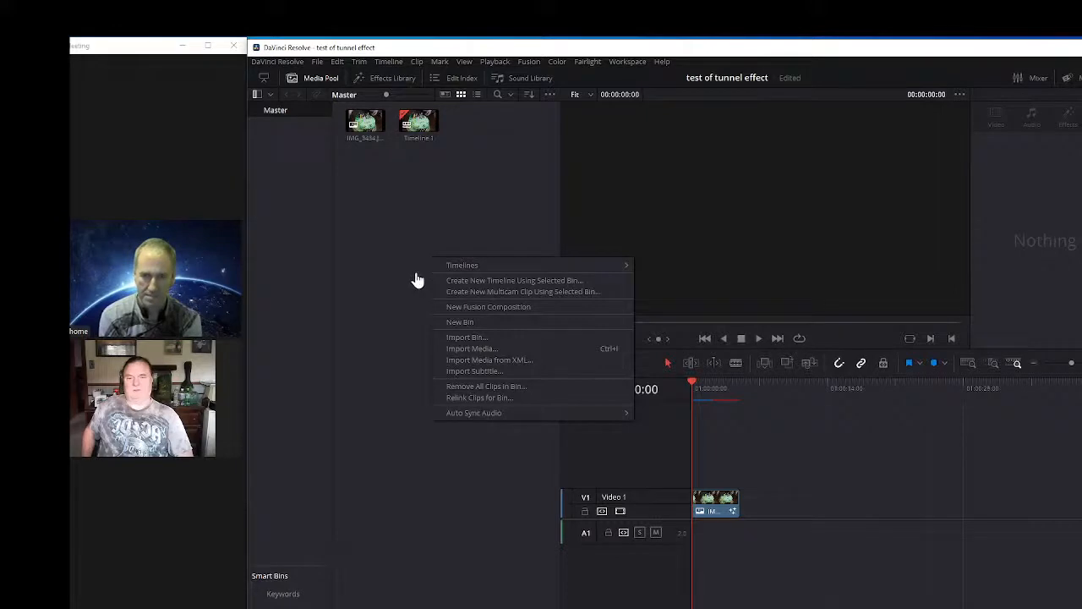
click(506, 309)
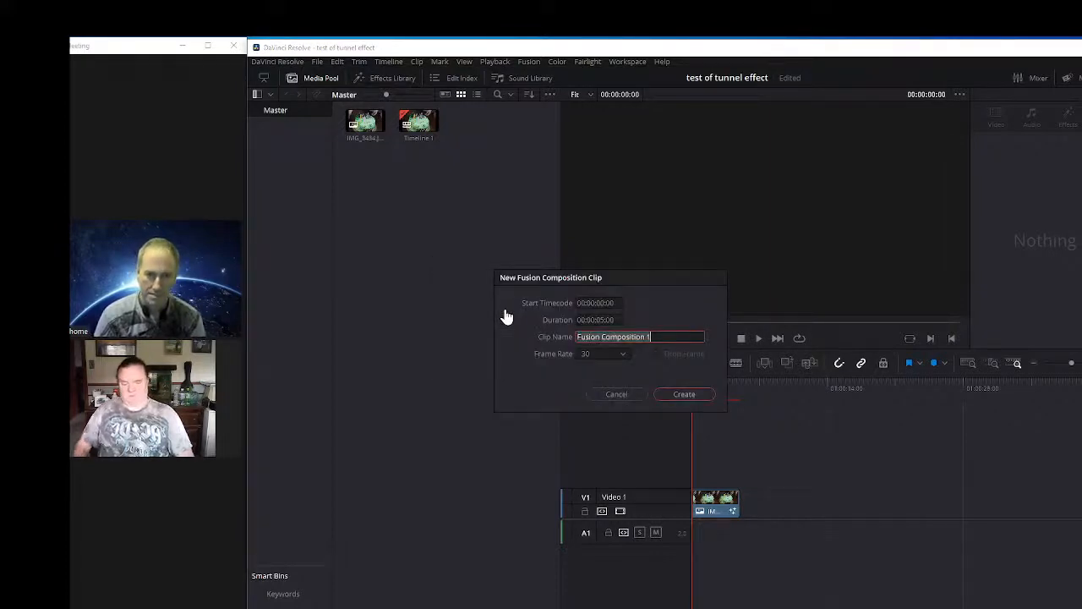
key(BackSpace)
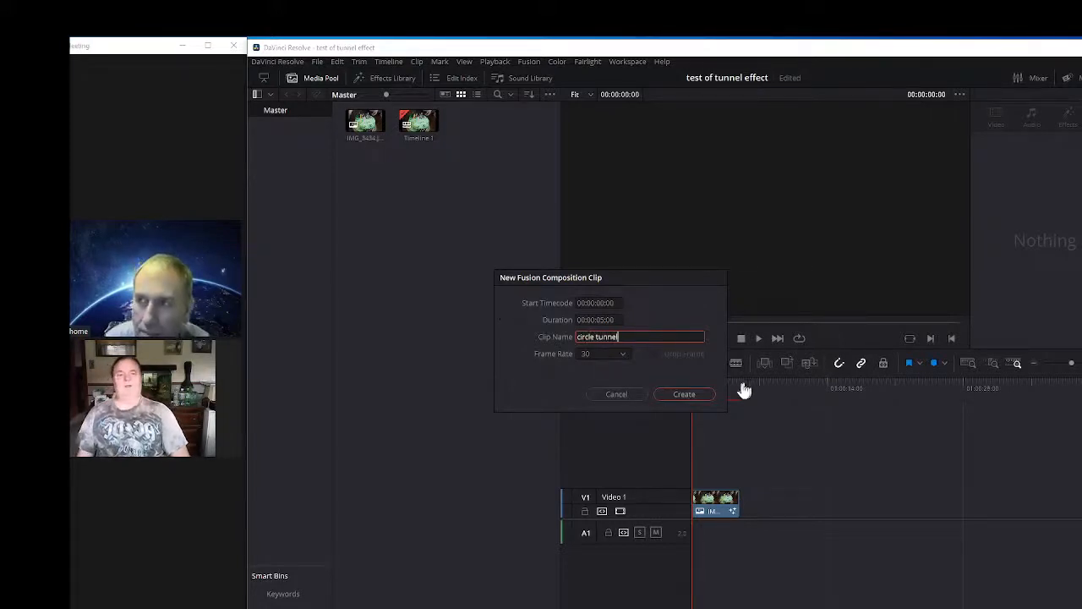
click(685, 394)
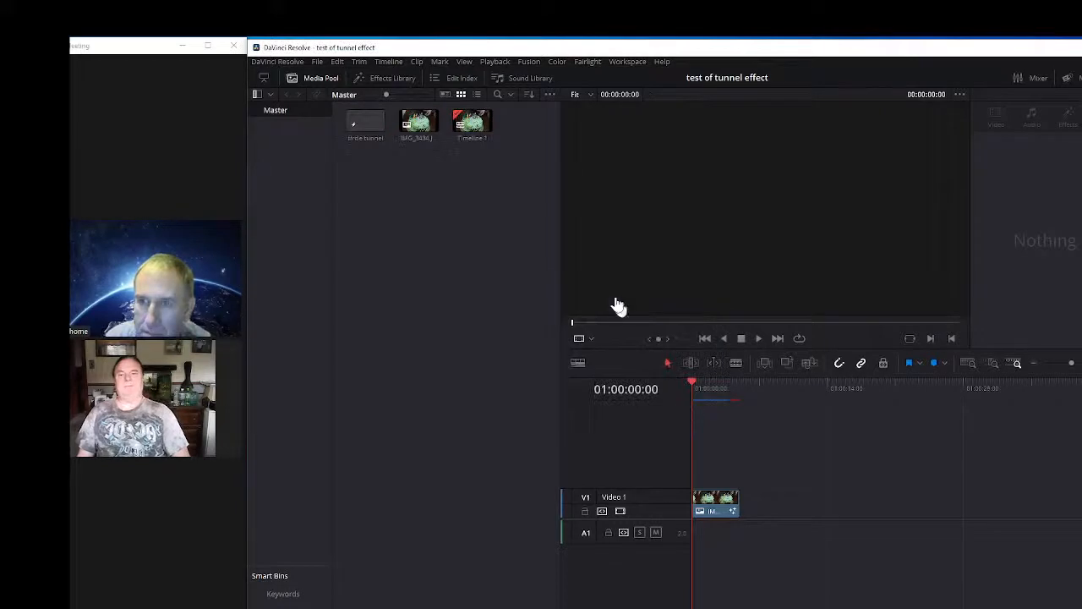
drag(367, 120, 707, 483)
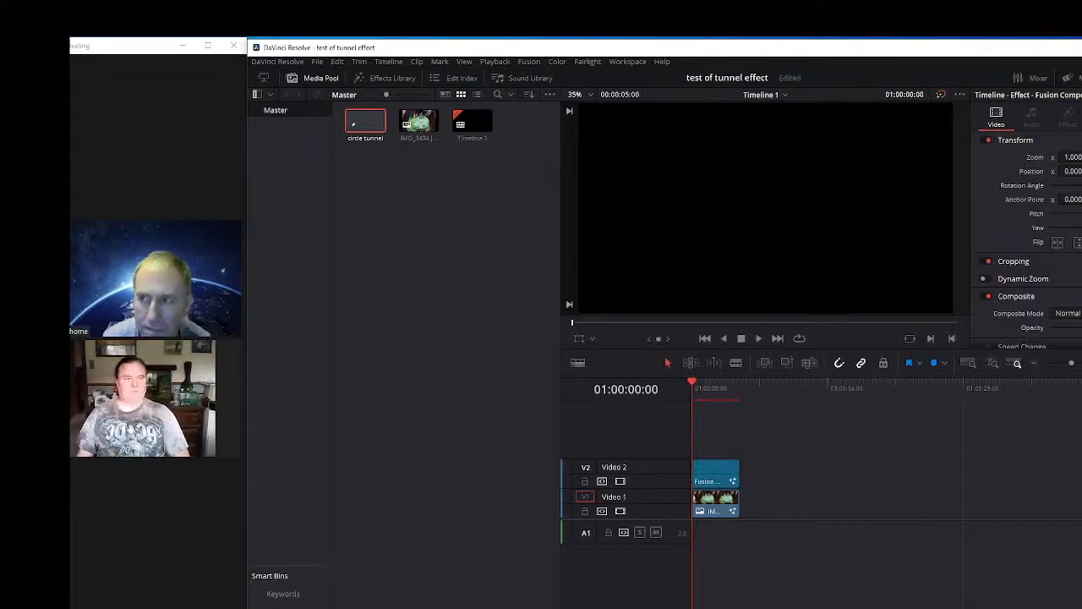
Open the circle tunnel composition on the Fusion page and move its MediaOut1 node toward the right side of the graph.
drag(1081, 48, 1015, 60)
click(1080, 61)
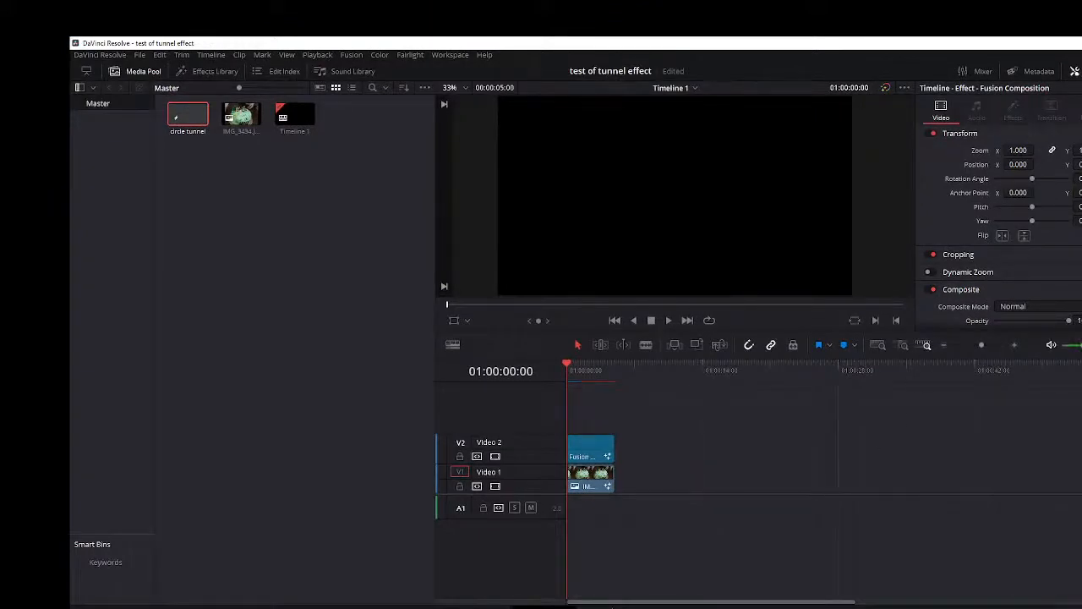
click(612, 606)
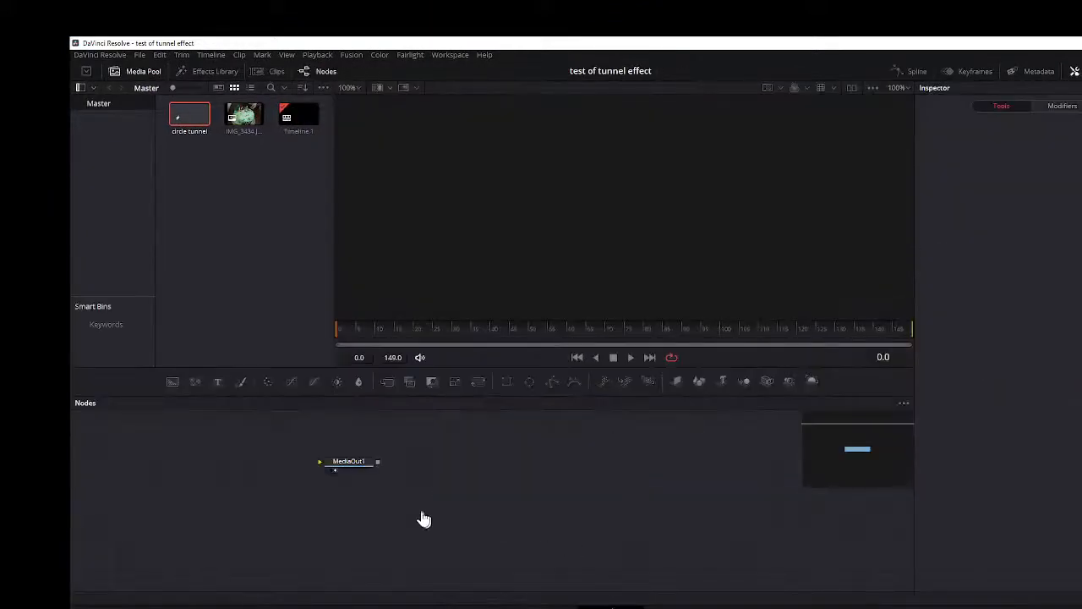
drag(355, 465, 721, 493)
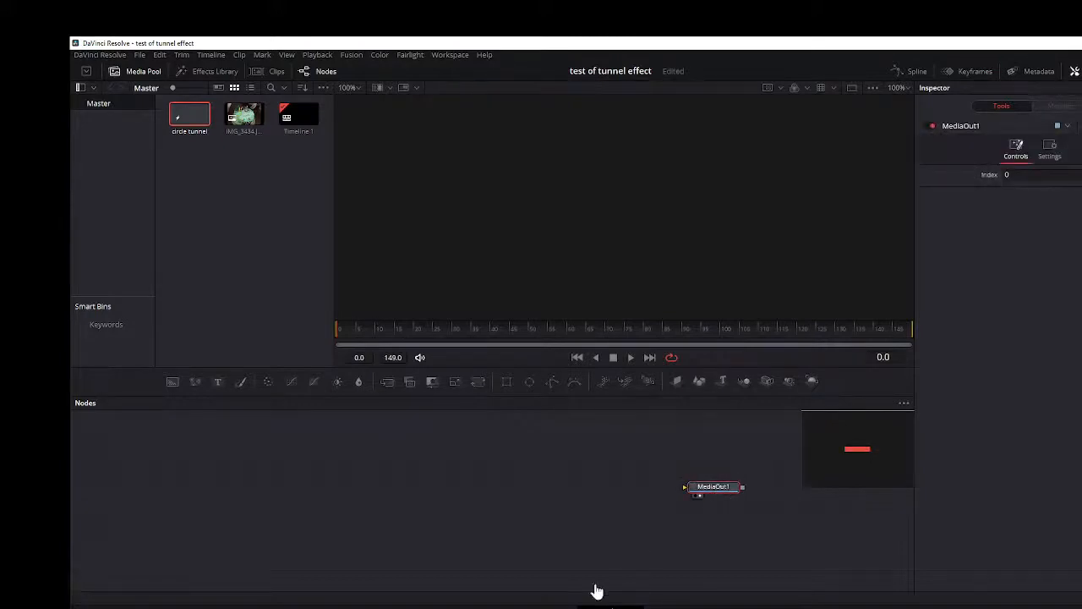
Return to the composition's node graph beside the Zoom meeting and move MediaOut1 further right and down to free space.
click(544, 608)
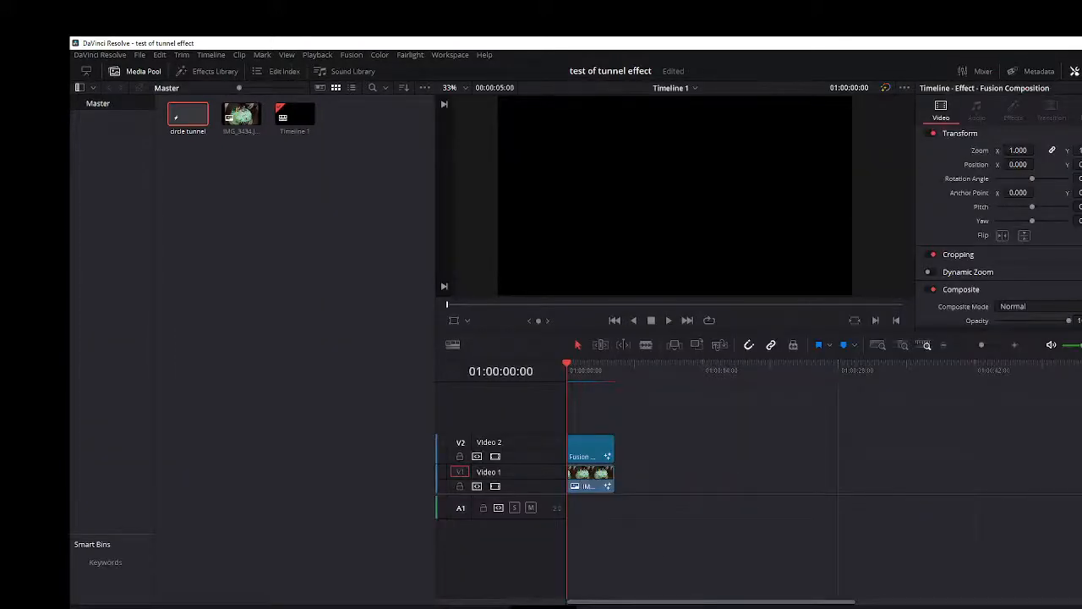
key(alt+Tab)
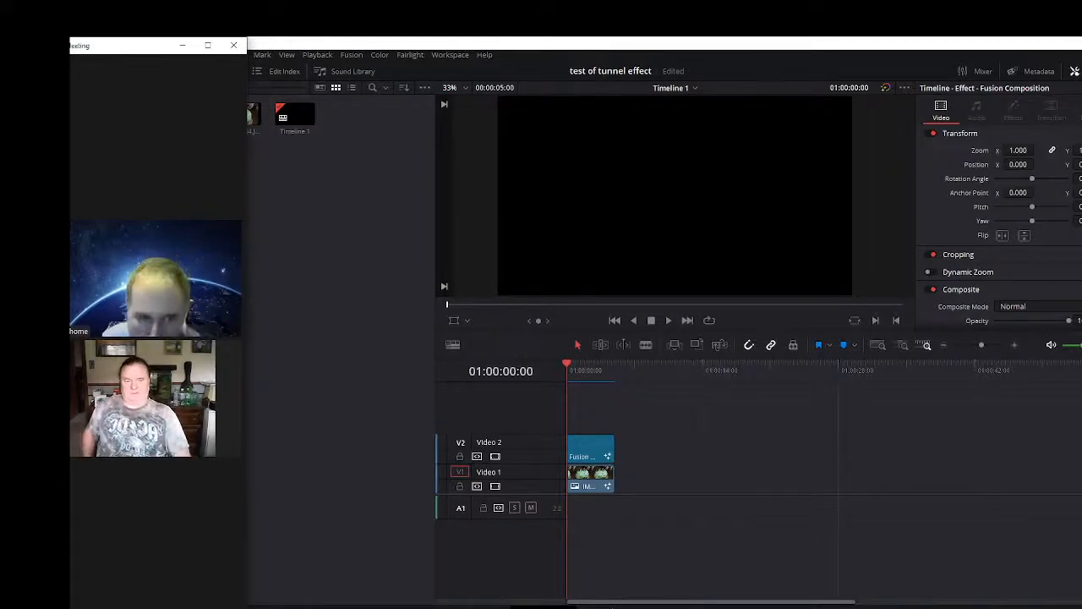
click(612, 606)
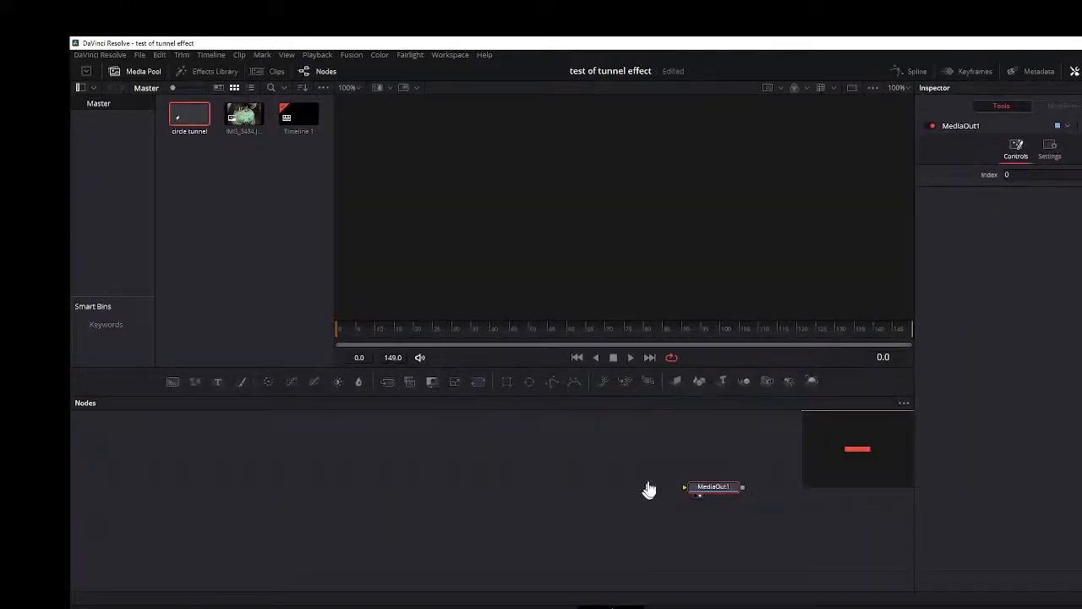
drag(885, 44, 937, 43)
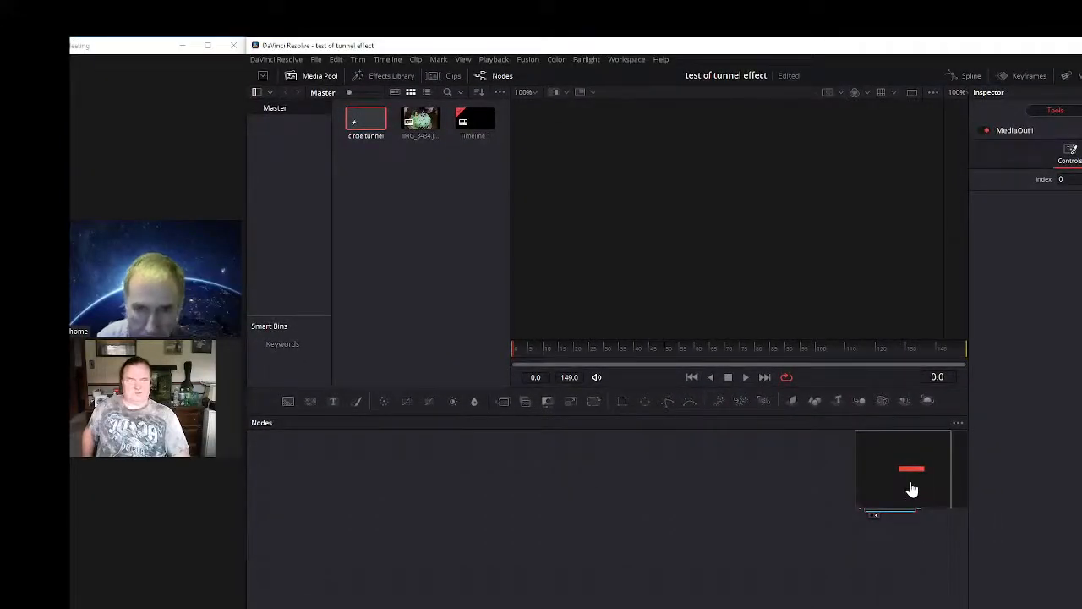
drag(908, 490, 846, 485)
drag(751, 511, 889, 550)
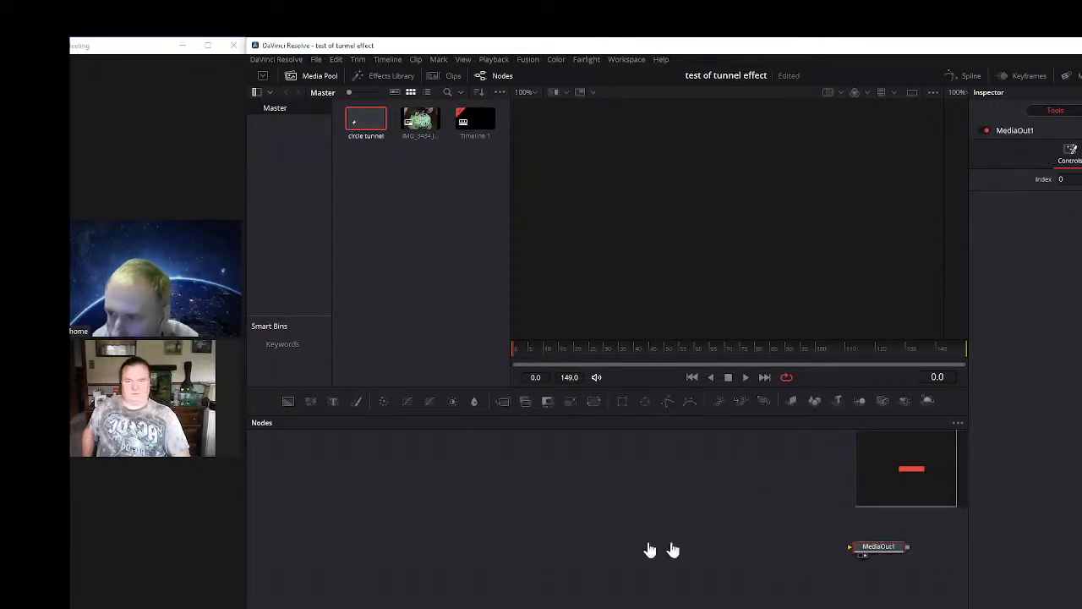
Paste the copied tunnel node chain into the circle tunnel composition's node graph.
right_click(412, 495)
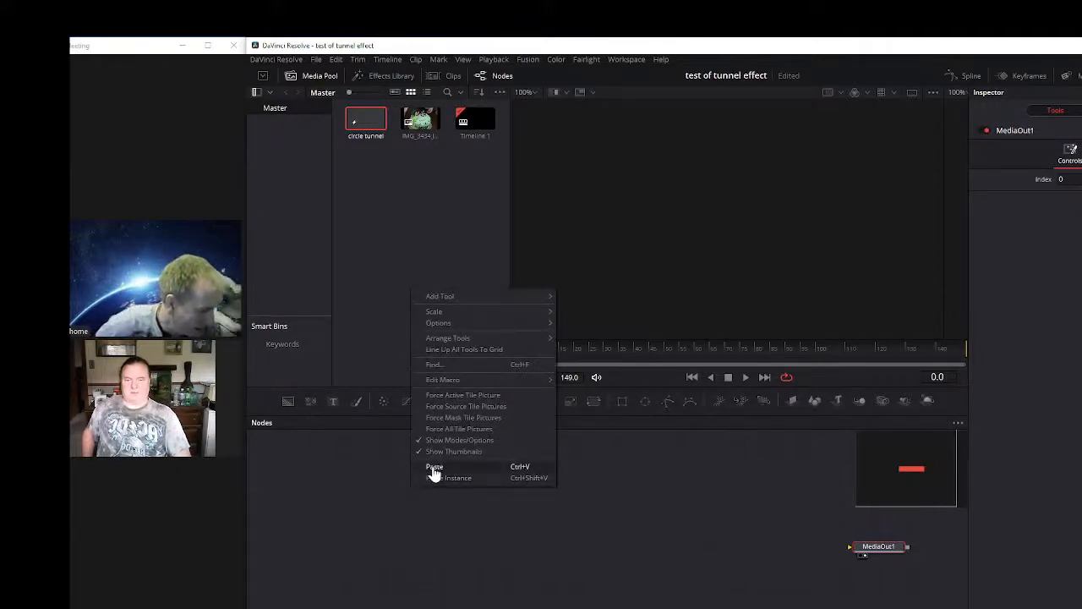
click(433, 467)
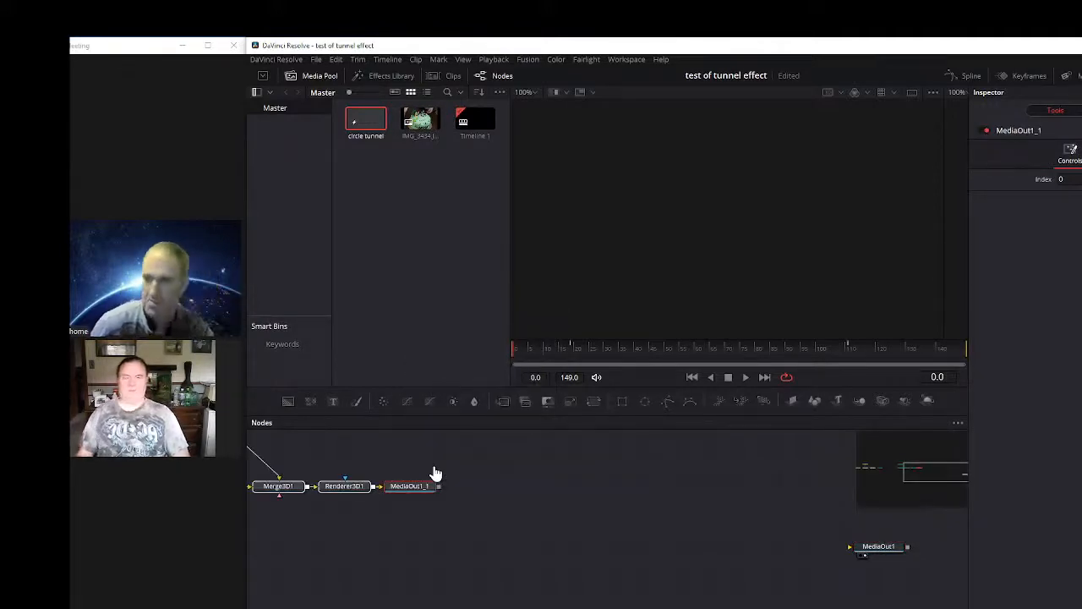
drag(942, 481, 892, 476)
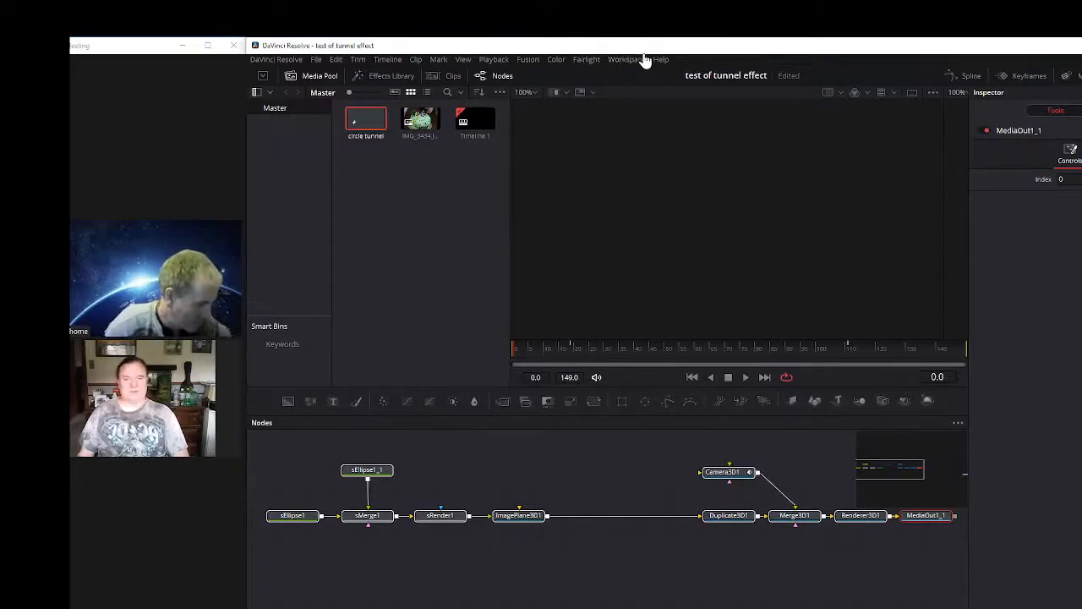
Return to the Edit page and play Timeline 1 from the start, then replay it to check the tunnel animation.
drag(645, 48, 647, 42)
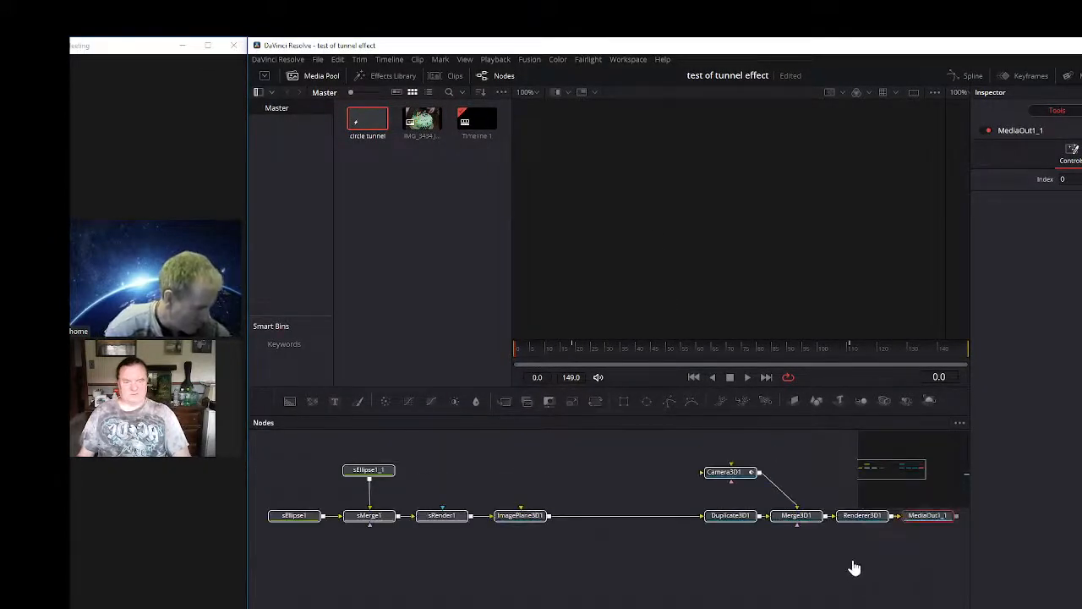
drag(1081, 51, 904, 51)
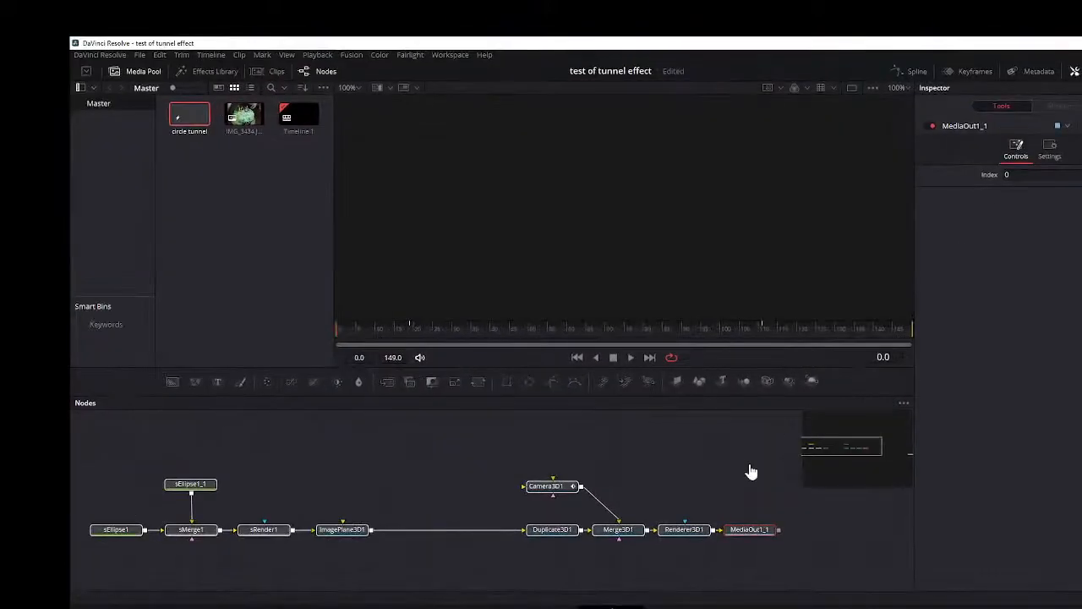
click(545, 607)
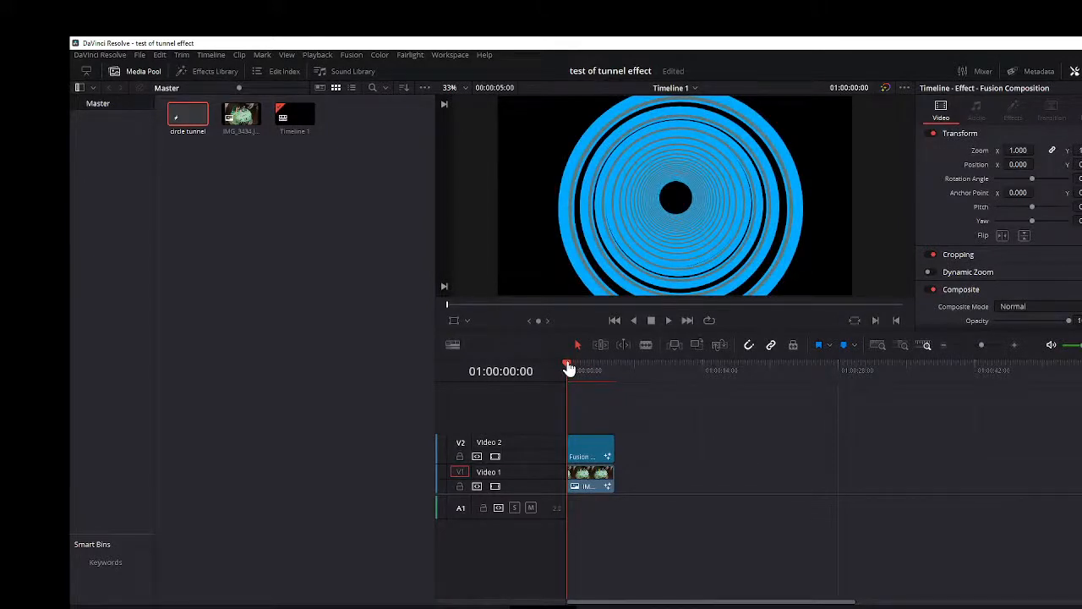
mouse_move(571, 370)
mouse_down()
mouse_move(609, 369)
mouse_move(572, 375)
mouse_up()
key(space)
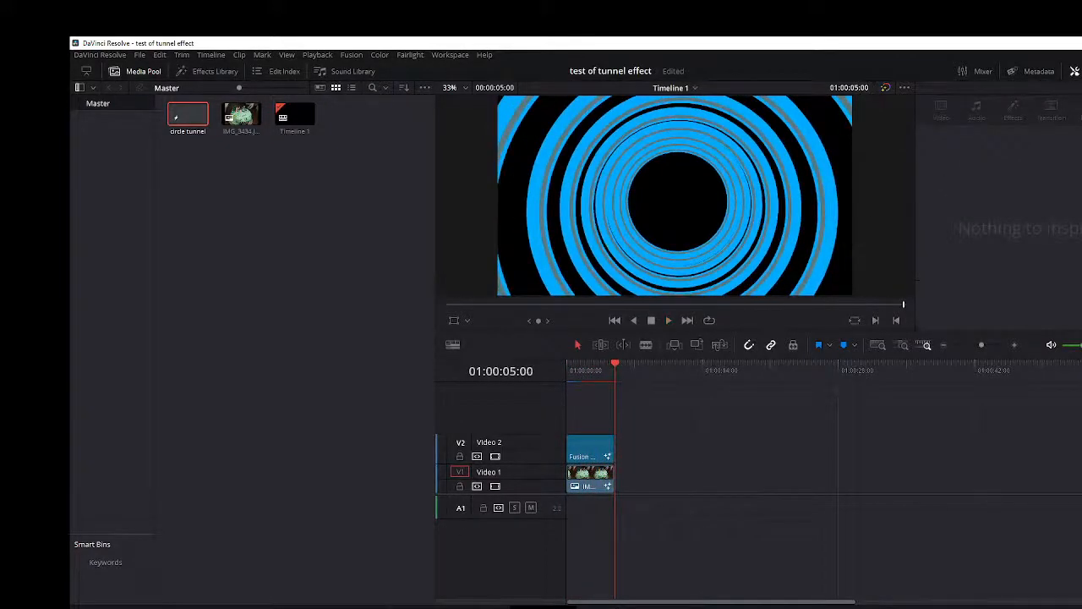
key(alt+Tab)
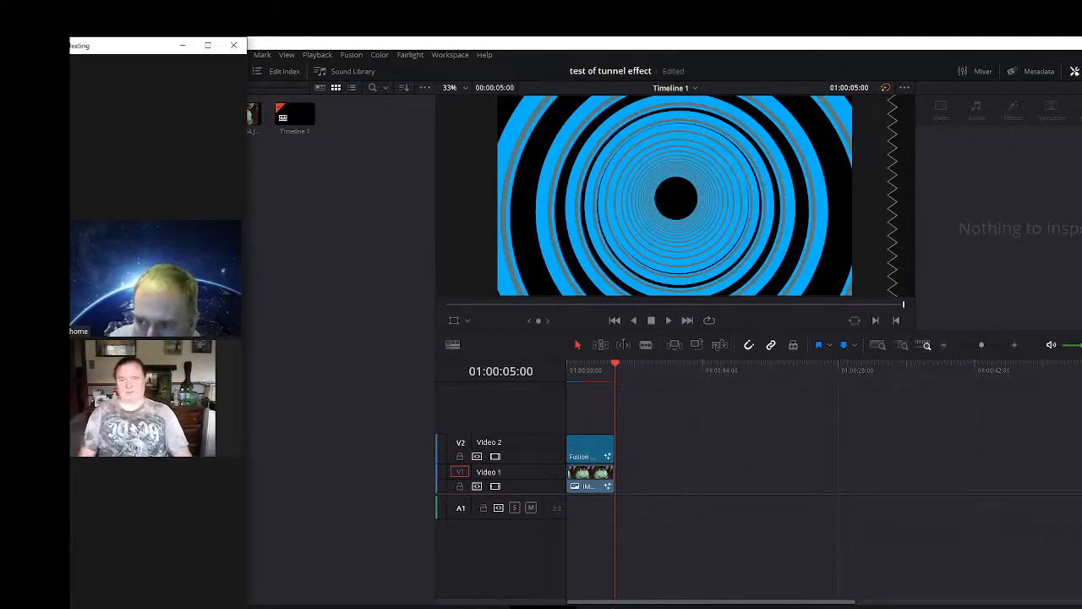
click(617, 322)
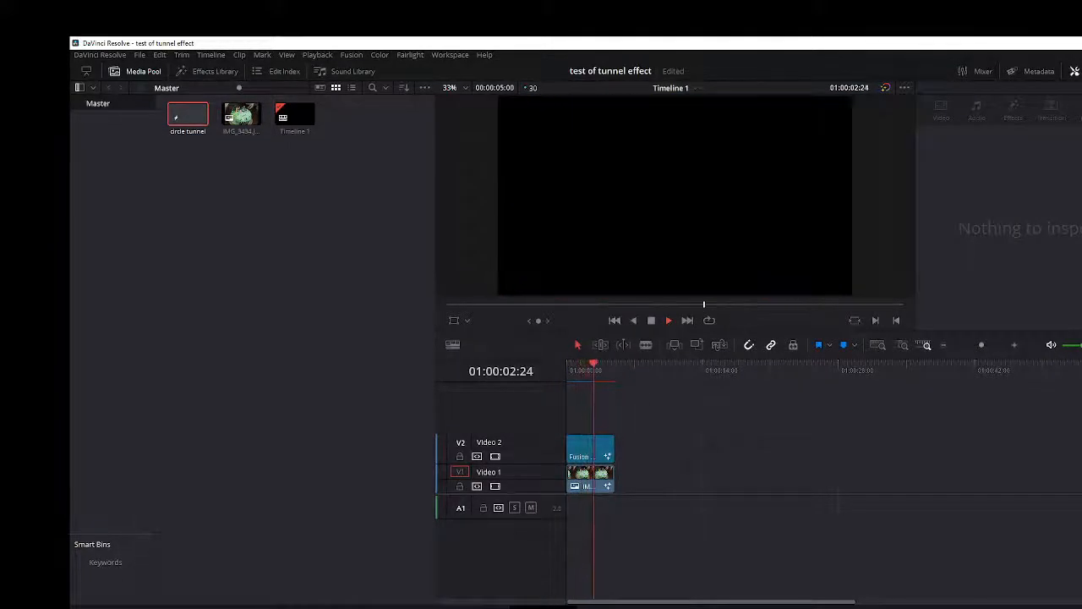
Place the DaVinci Resolve window beside the Zoom meeting and disable the Video 2 track.
click(415, 590)
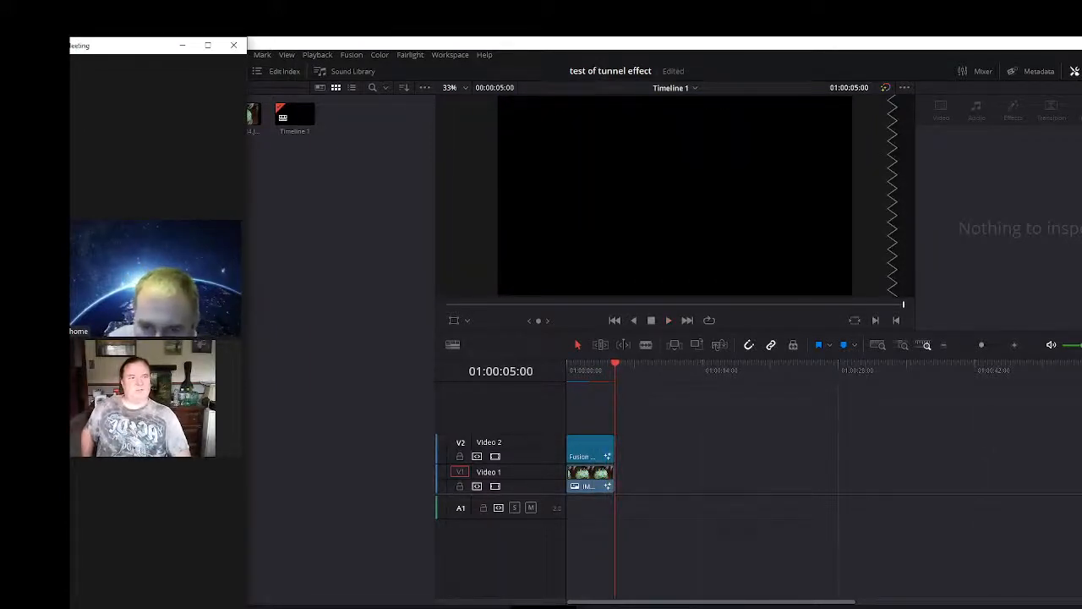
click(1081, 43)
drag(754, 63, 842, 53)
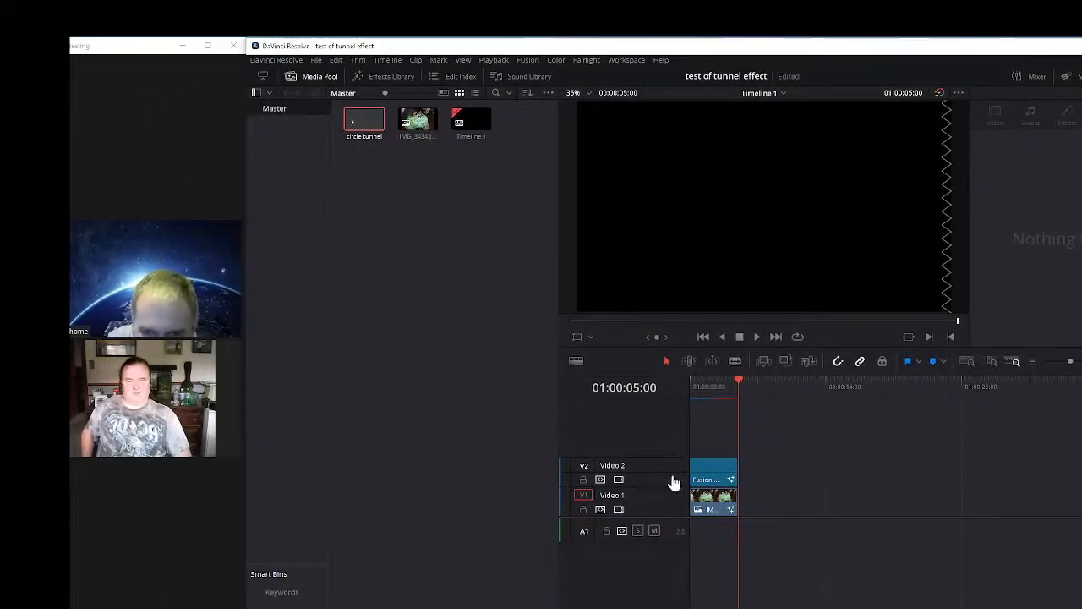
click(619, 480)
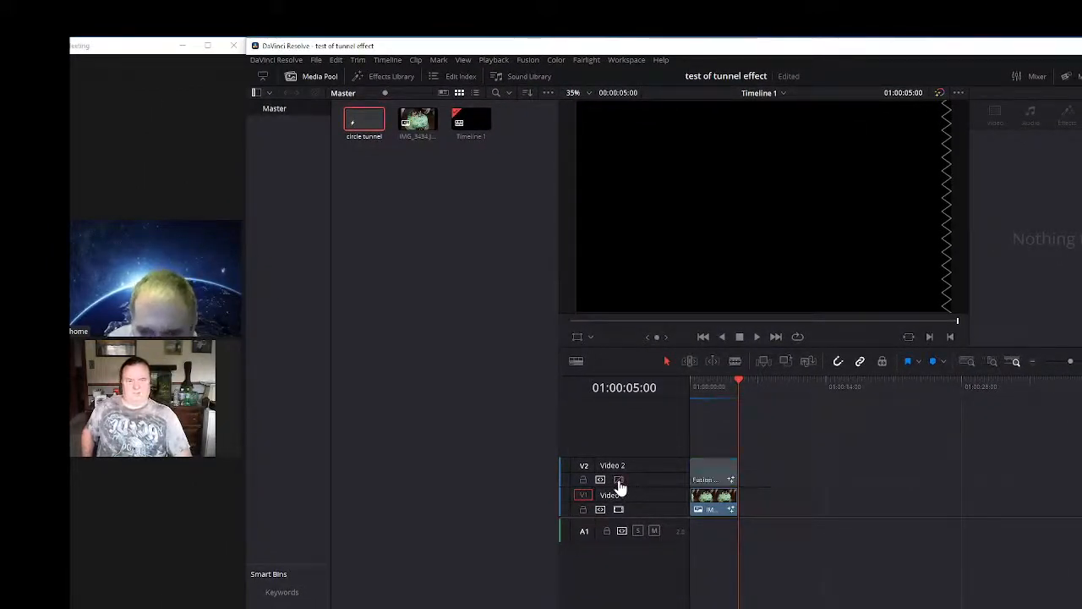
Move the playhead to the middle of the clips and re-enable the Video 2 track.
click(718, 399)
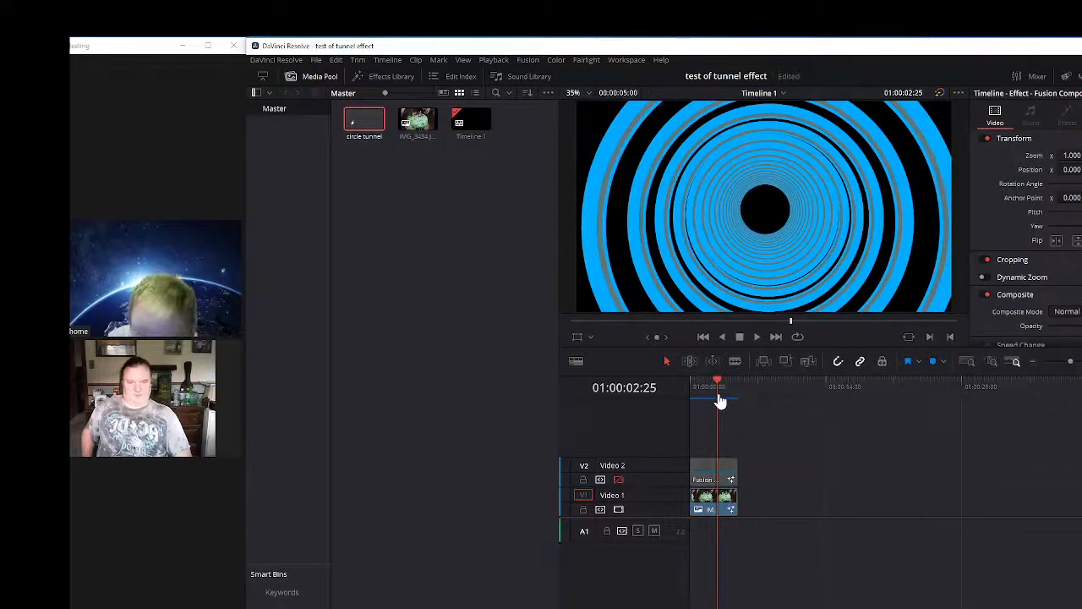
click(620, 482)
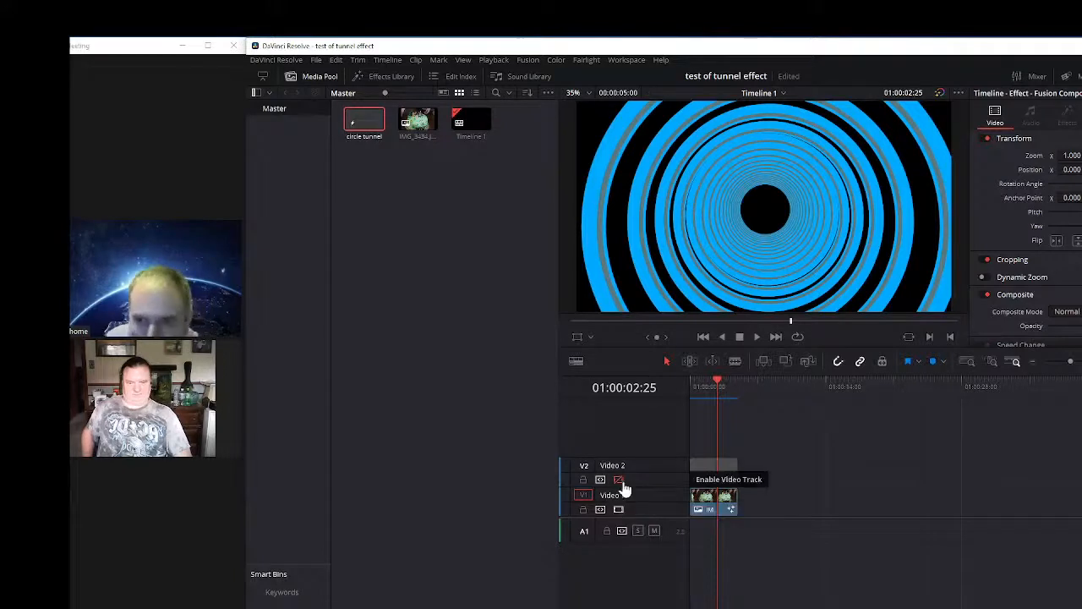
click(621, 480)
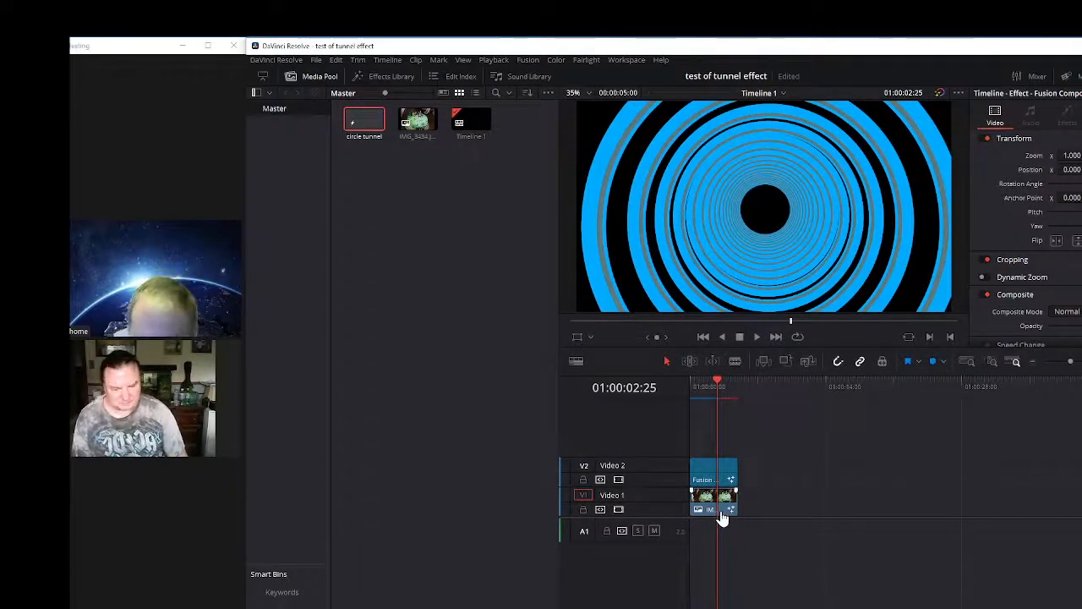
Delete the existing image clip from Video 1 and place a fresh IMG_3434.JPG beneath the Fusion composition at the start of Timeline 1.
drag(710, 508, 812, 520)
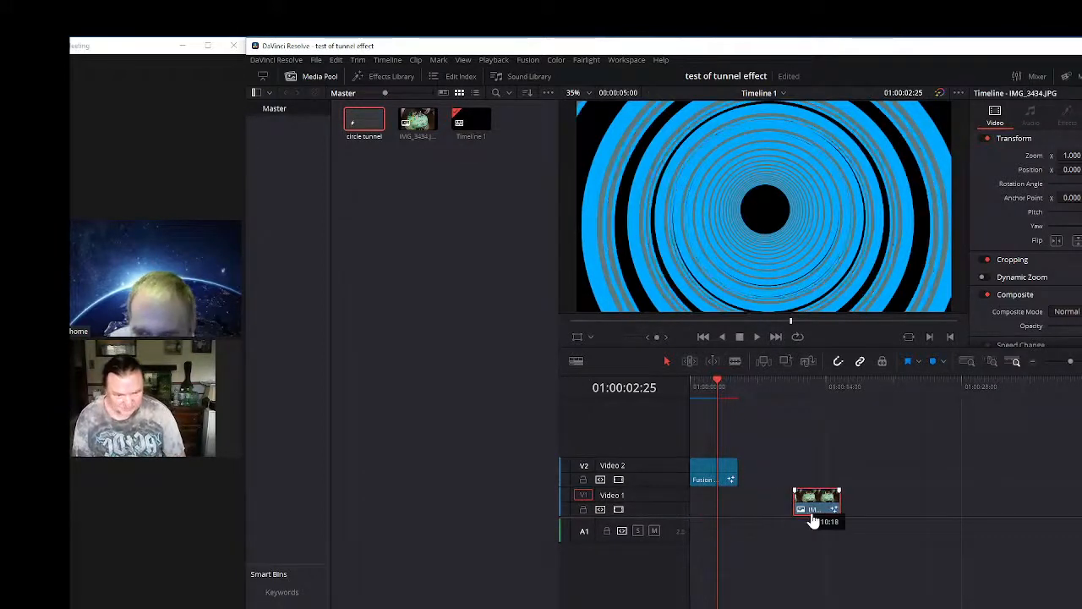
click(822, 398)
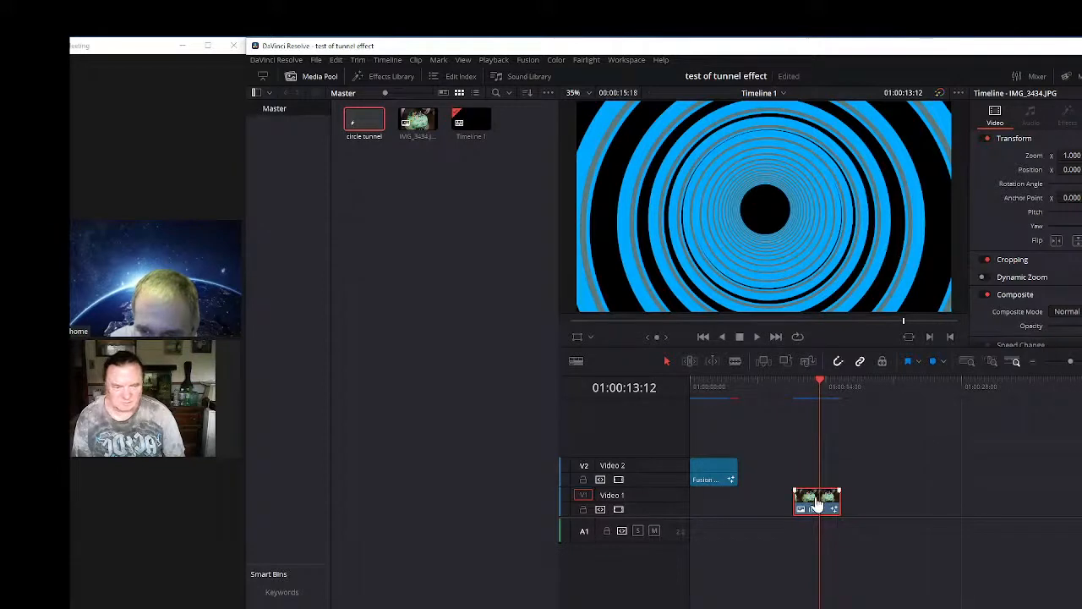
key(Delete)
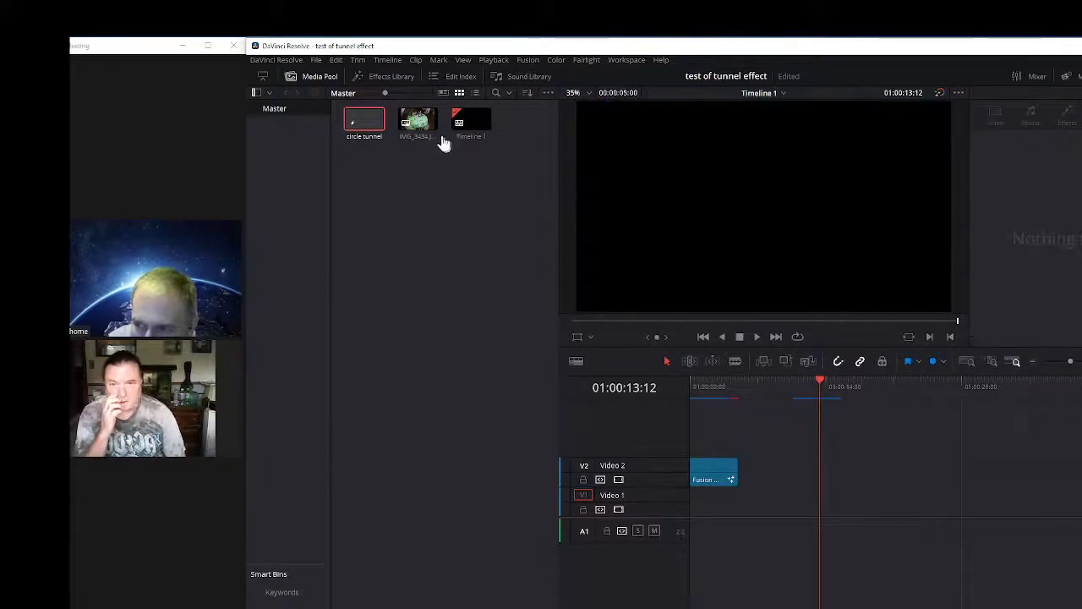
drag(418, 121, 702, 504)
Play Timeline 1 from the start twice to check the tunnel animation over the image.
click(693, 387)
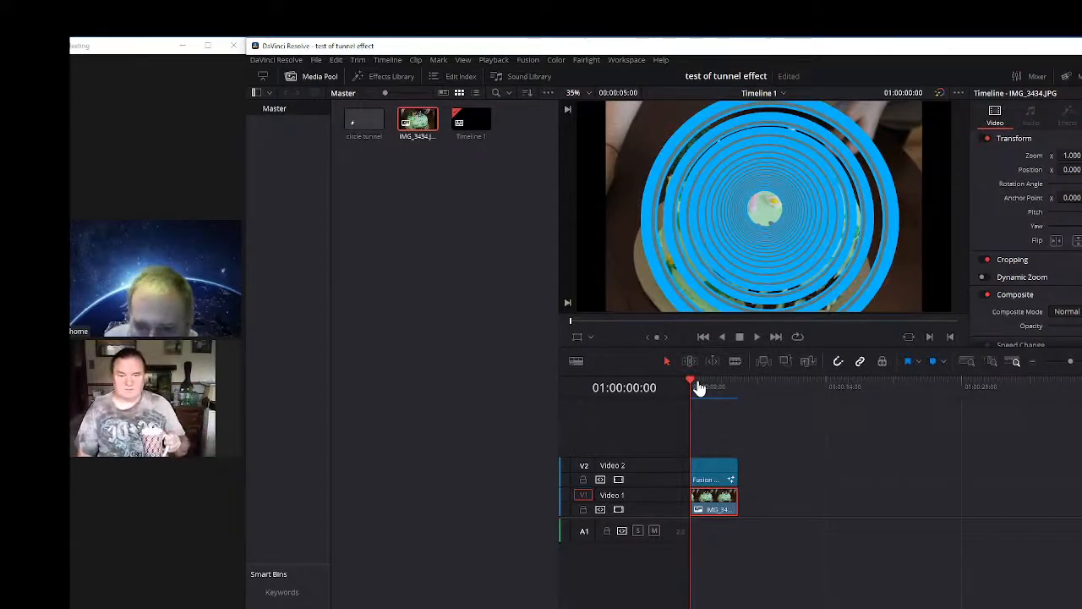
key(space)
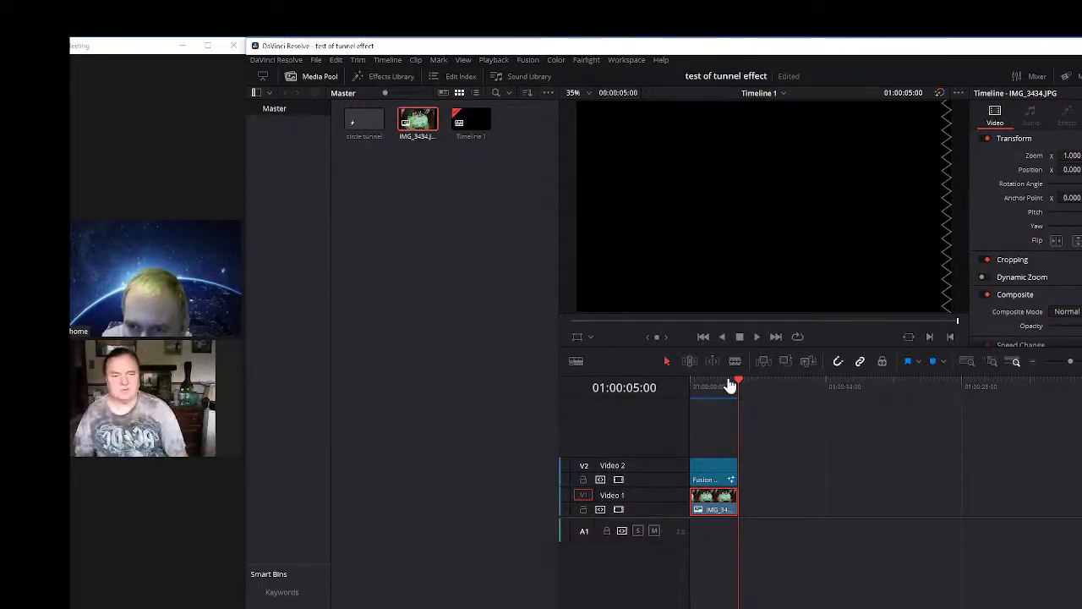
drag(738, 384, 696, 388)
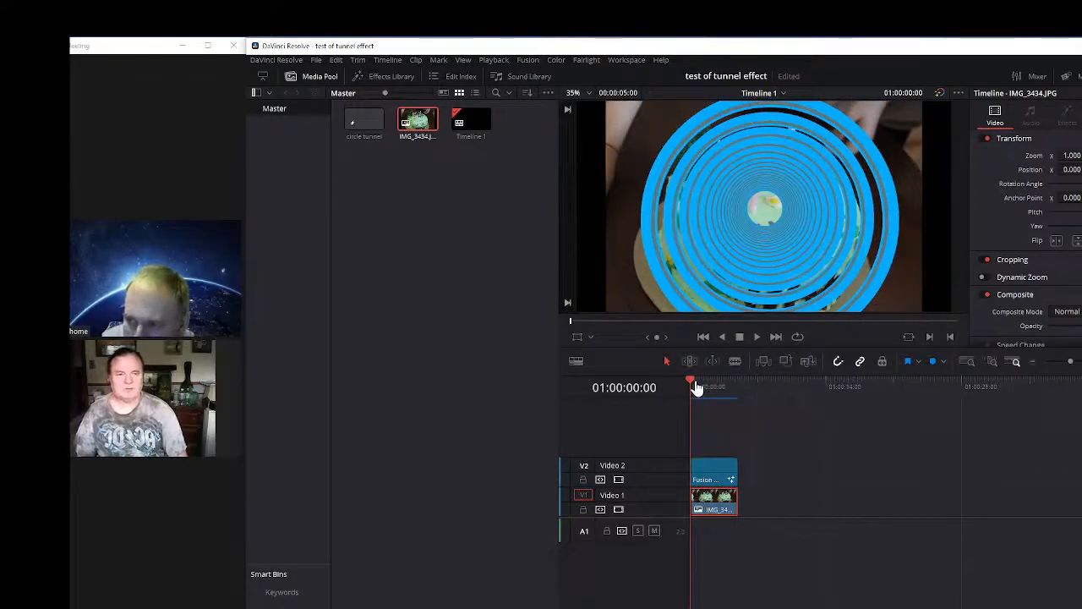
key(space)
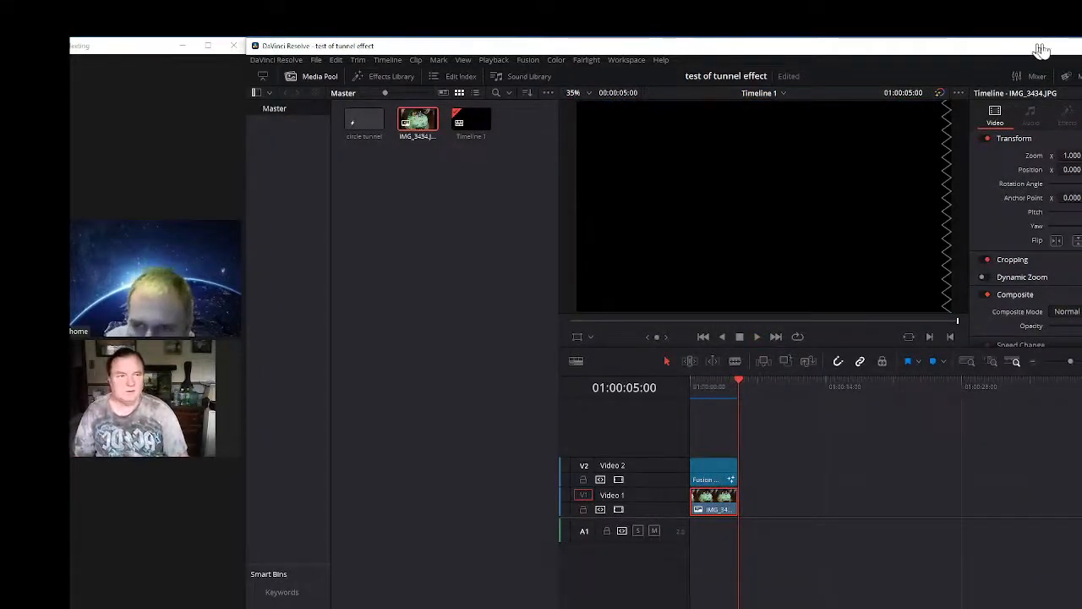
Open the tunnel composition on the Fusion page beside the Zoom meeting and hide the Inspector.
drag(1057, 49, 873, 48)
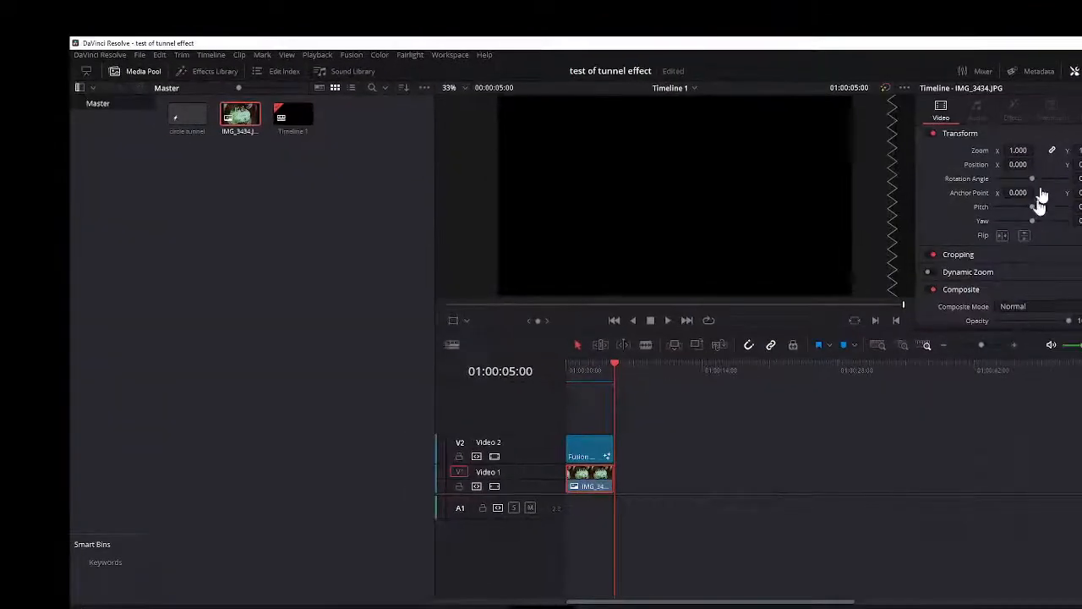
click(612, 607)
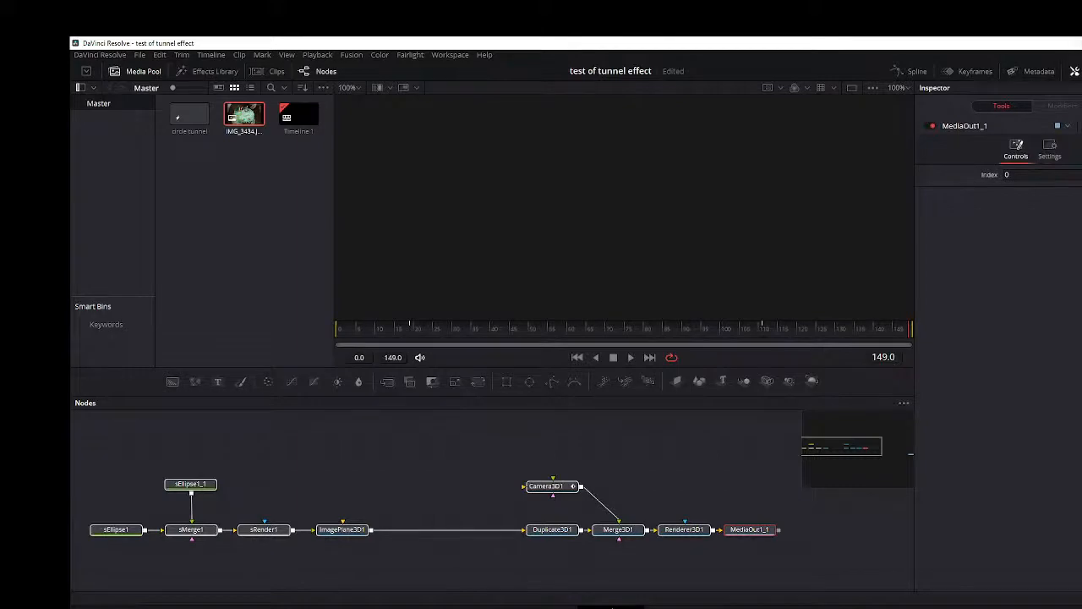
drag(765, 48, 938, 53)
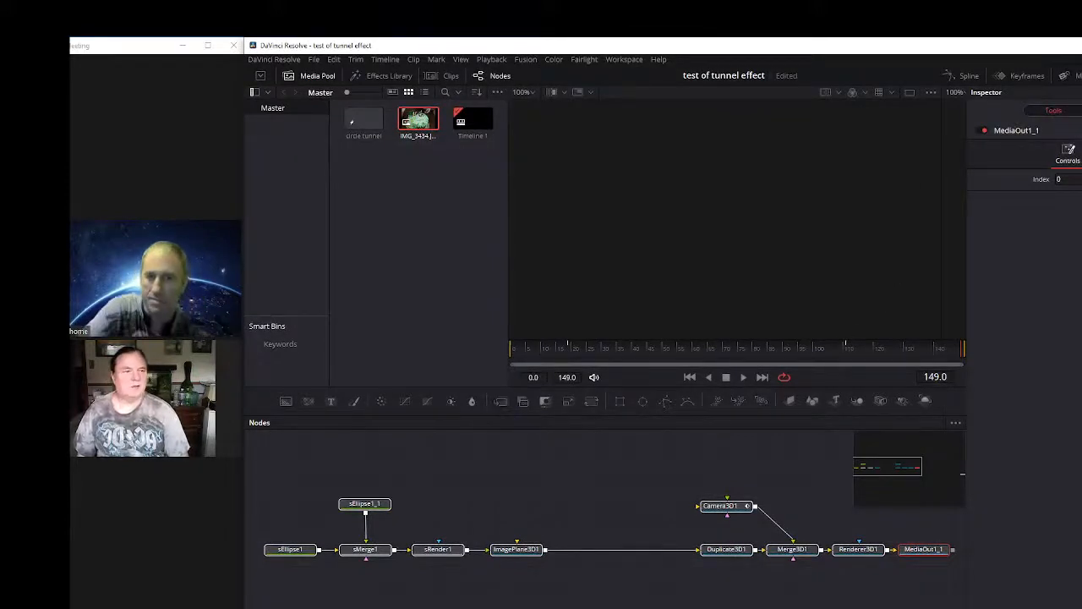
key(ctrl+9)
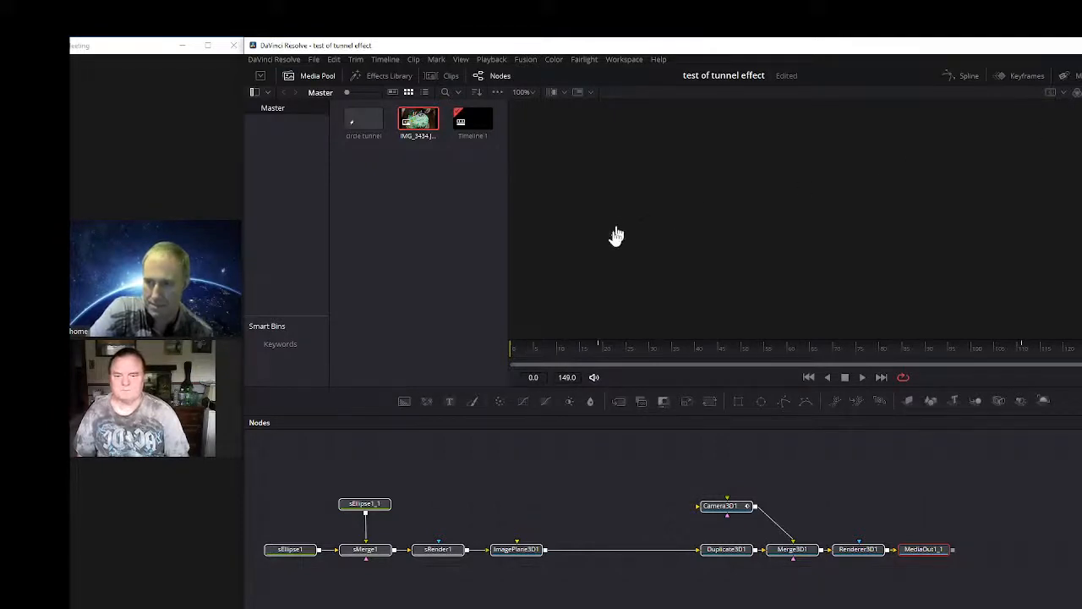
Load the sEllipse1, MediaOut1_1 and sEllipse1_1 nodes into the viewers in turn and set the render range start to frame 23.
click(288, 551)
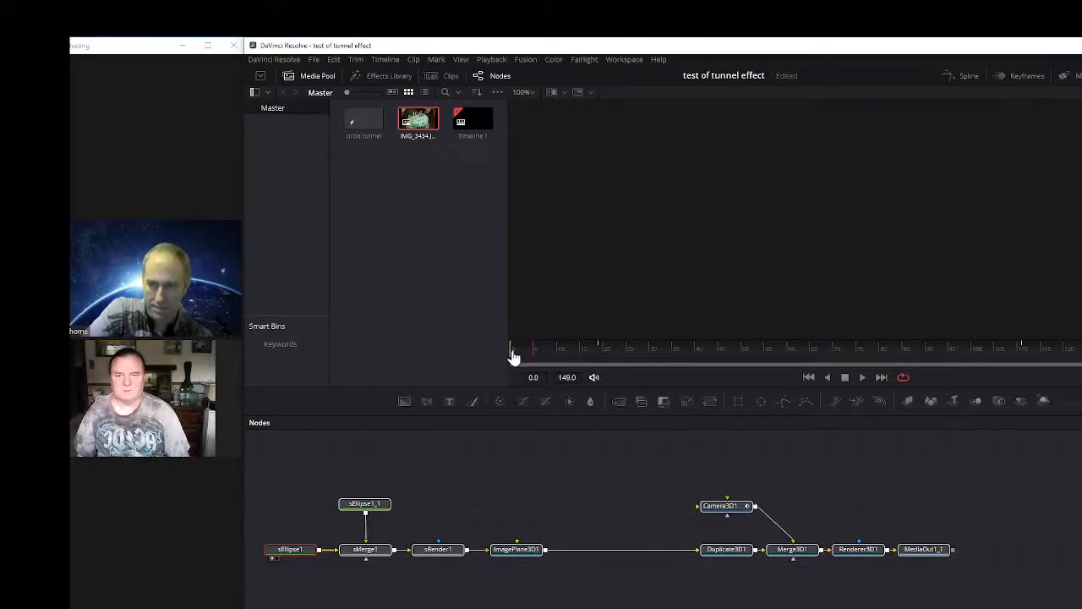
drag(513, 357, 607, 368)
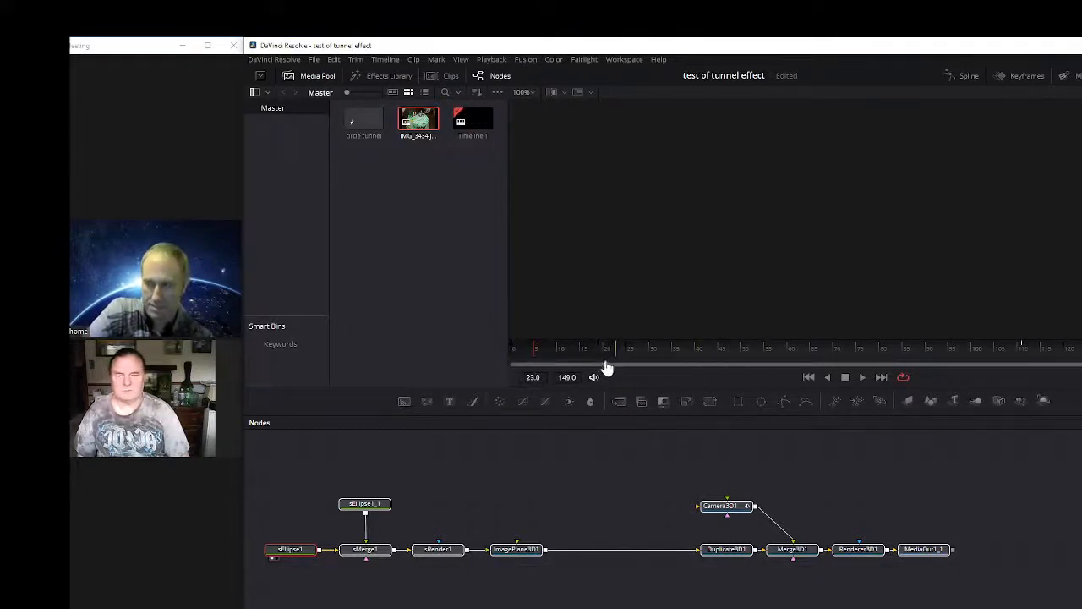
click(926, 553)
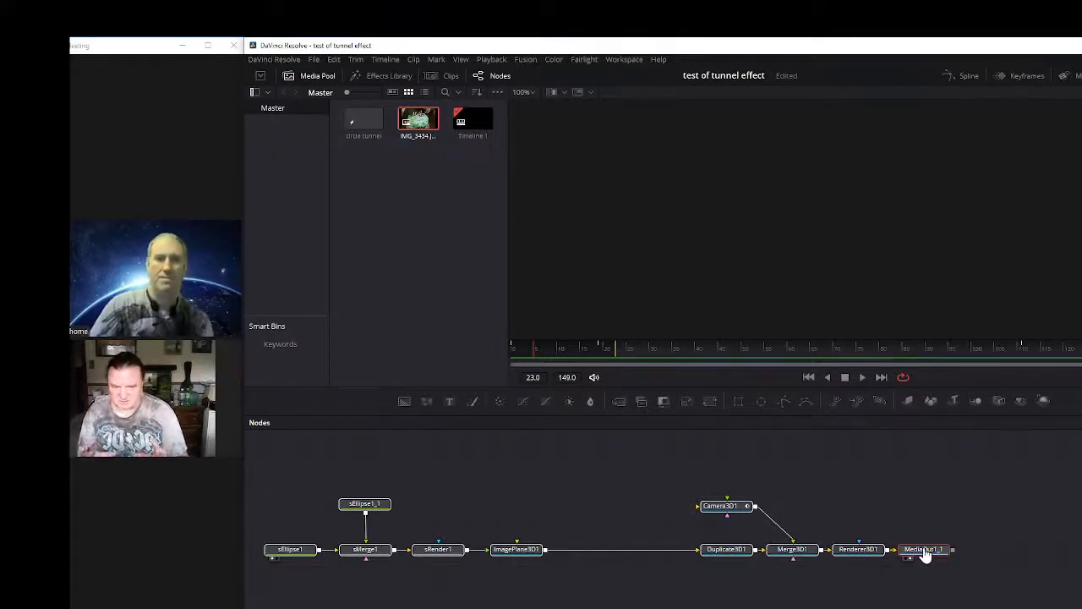
click(362, 507)
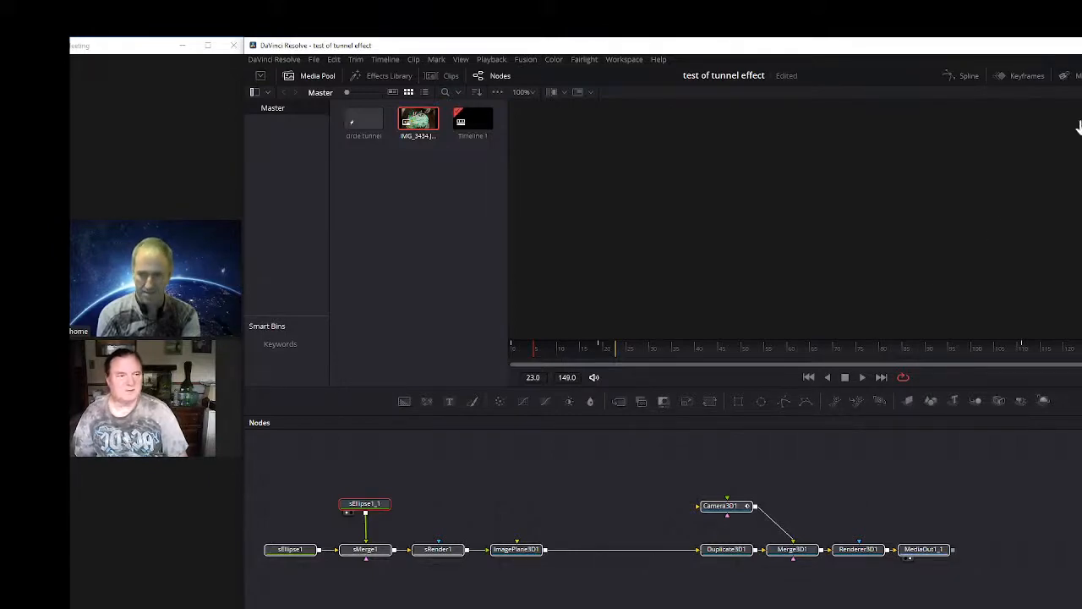
Save the project and enlarge the viewer showing MediaOut1_1, keeping the window beside the Zoom meeting.
drag(1081, 50, 1046, 77)
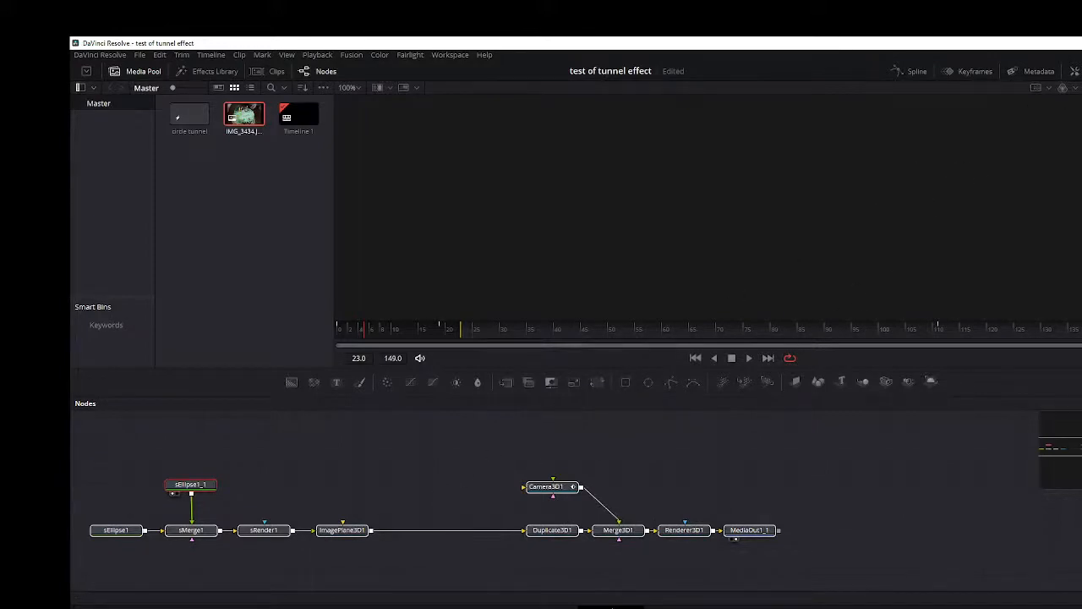
key(ctrl+s)
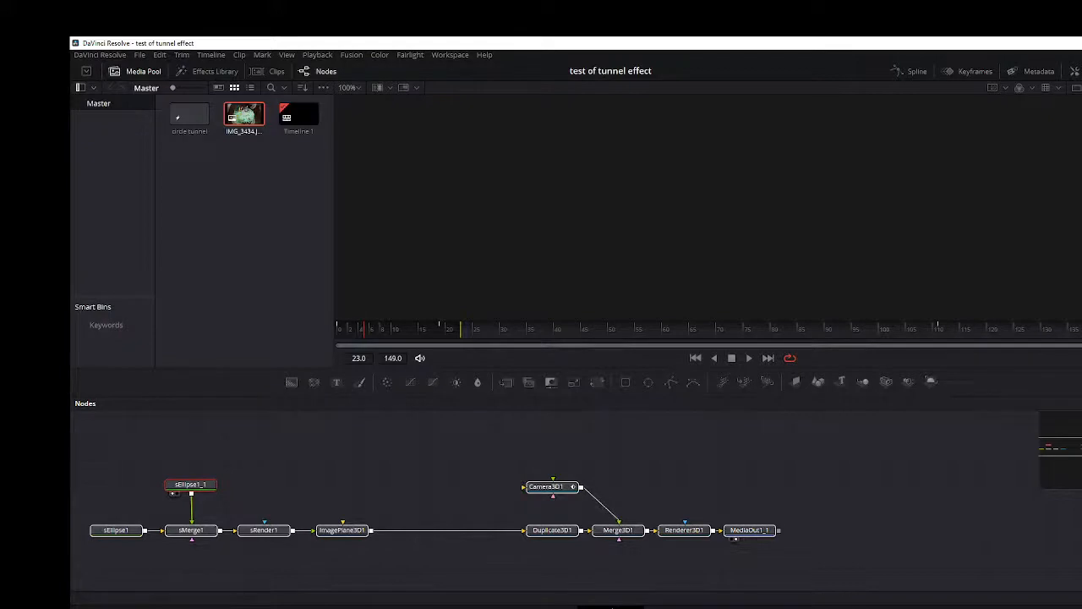
drag(1078, 237, 641, 236)
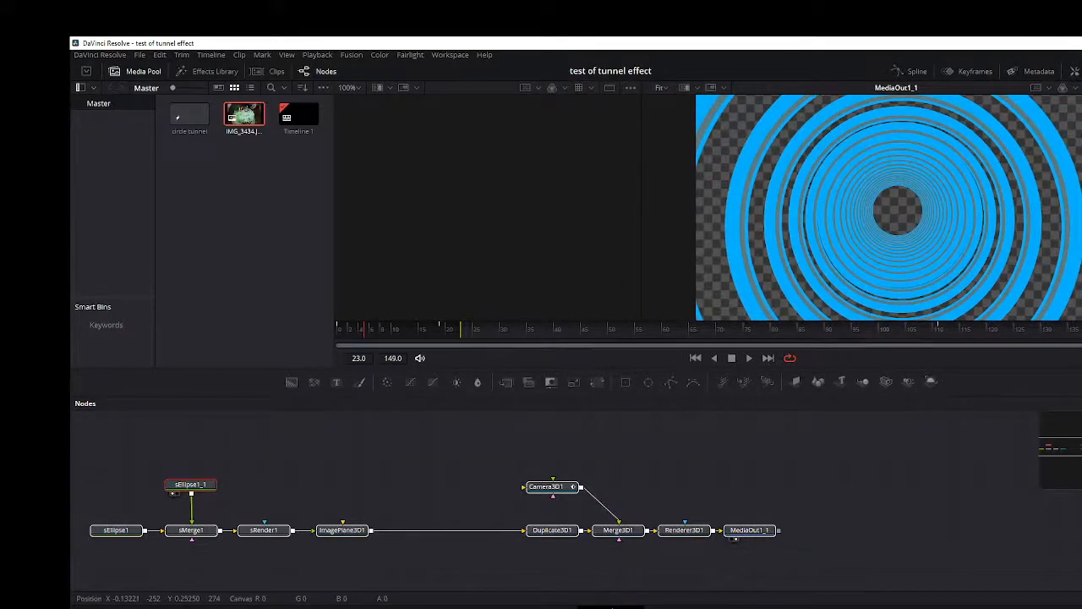
click(1081, 43)
drag(911, 53, 998, 53)
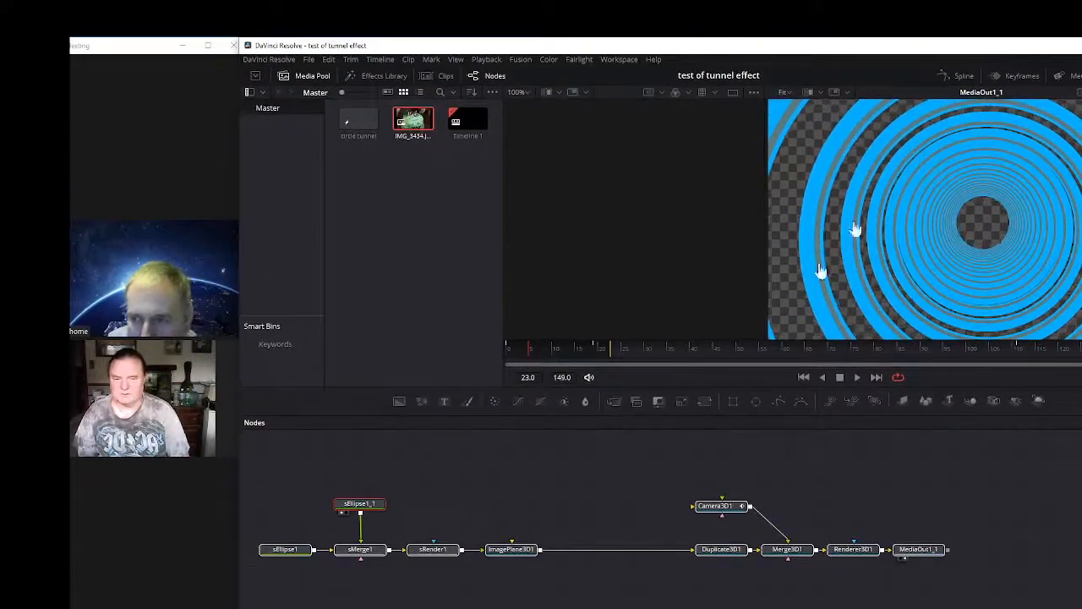
Load sEllipse1 into the viewer with the Inspector shown, and rearrange the Zoom and DaVinci Resolve windows to give the editor more width.
click(289, 552)
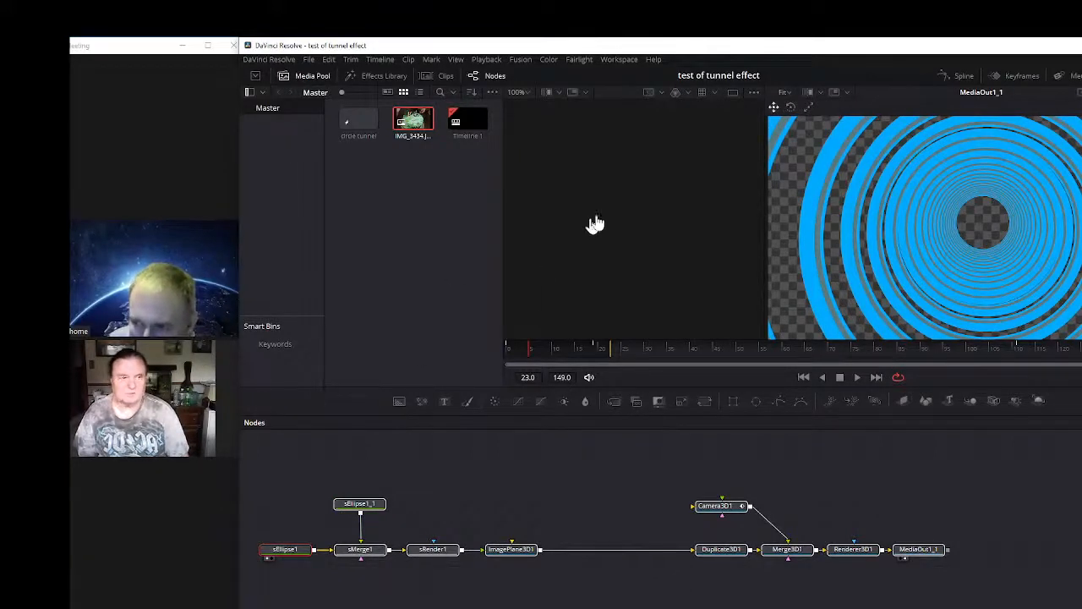
click(1081, 77)
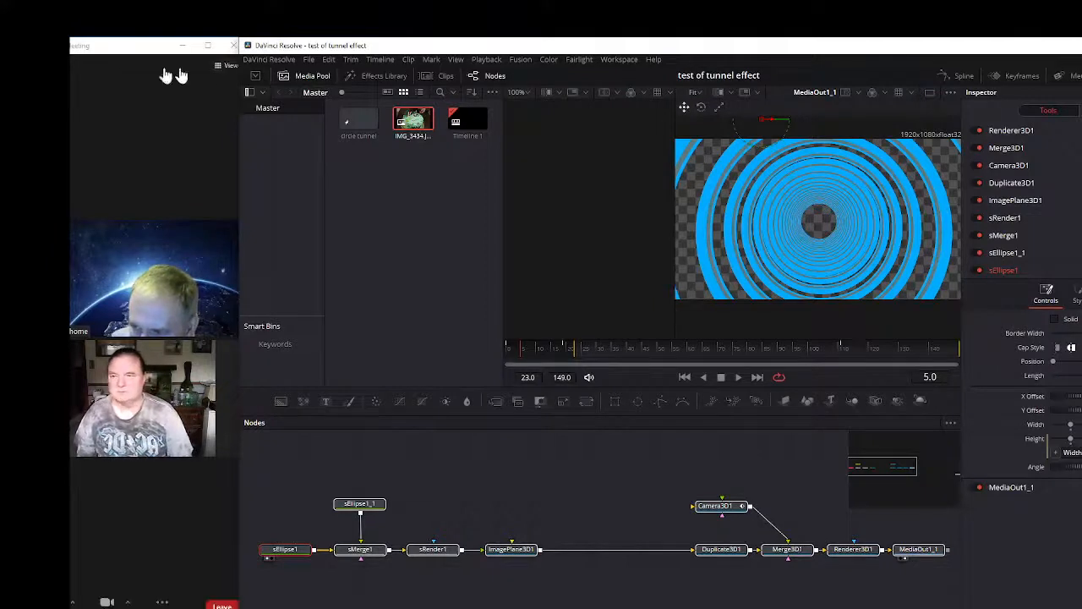
drag(140, 48, 101, 60)
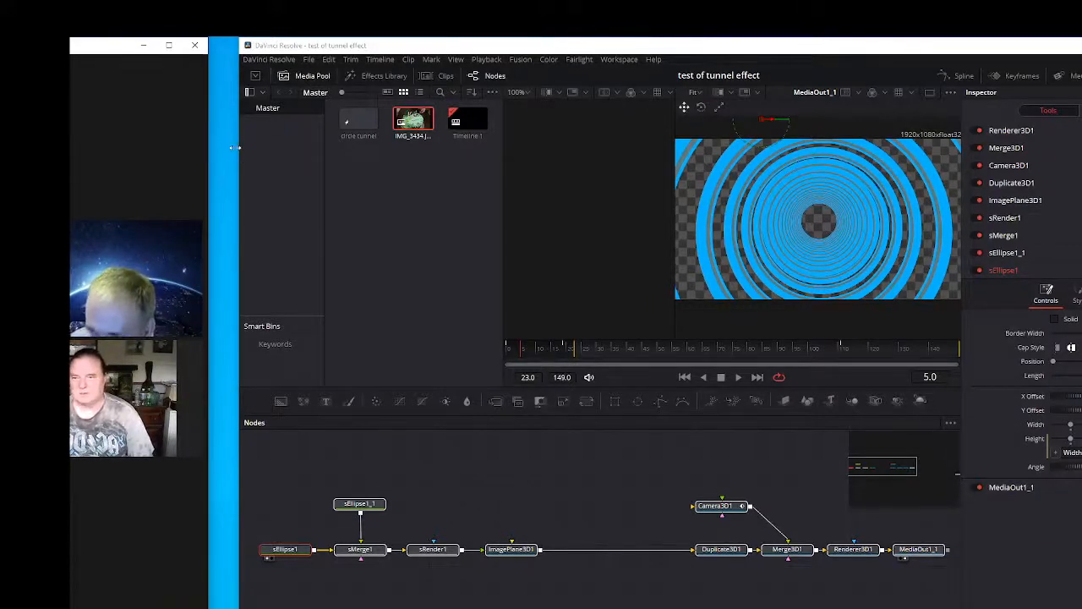
drag(237, 149, 187, 153)
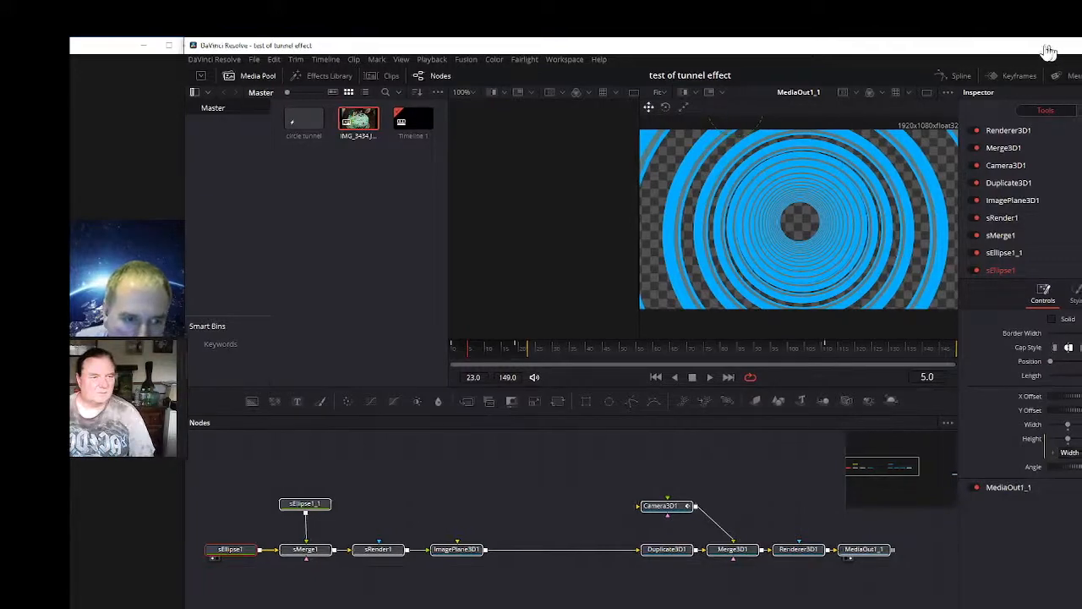
mouse_move(1058, 58)
mouse_down()
mouse_move(992, 49)
mouse_move(1045, 51)
mouse_up()
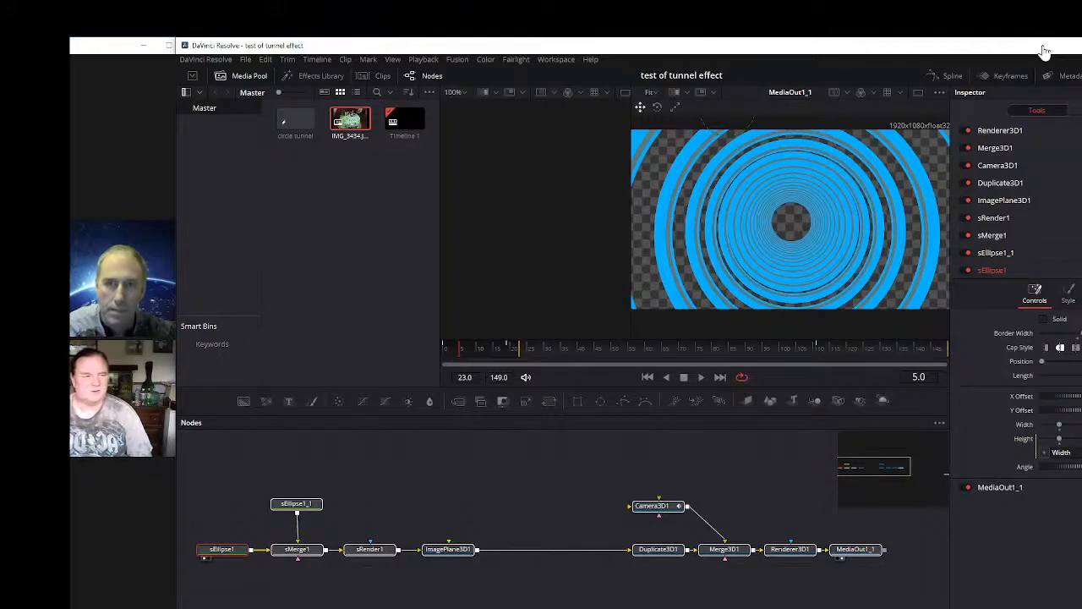
Show sEllipse1's Style settings, then widen the media pool and switch to a single viewer.
click(1069, 296)
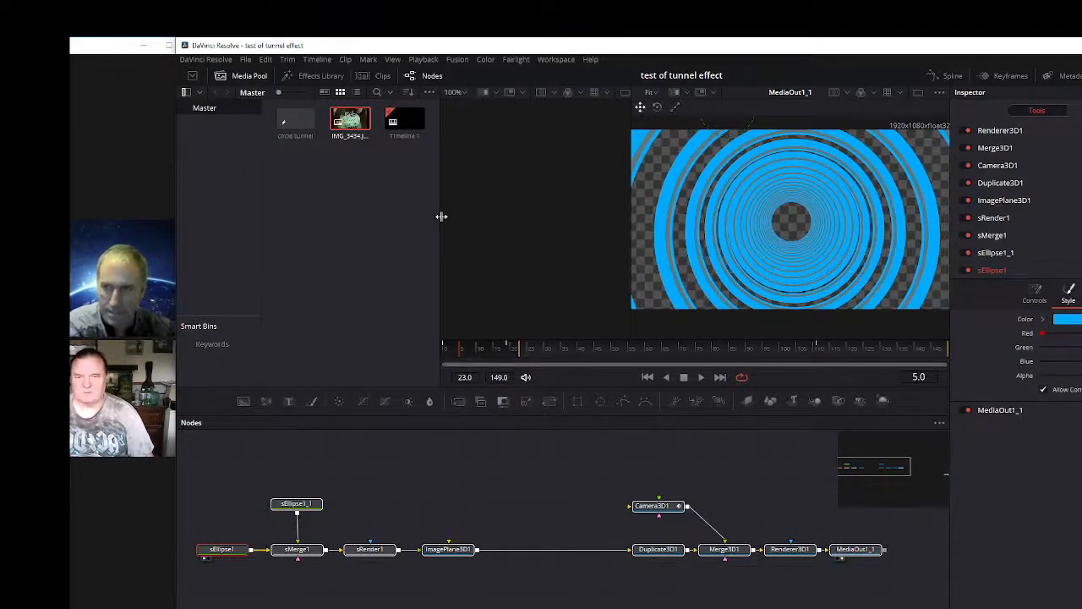
drag(441, 216, 504, 222)
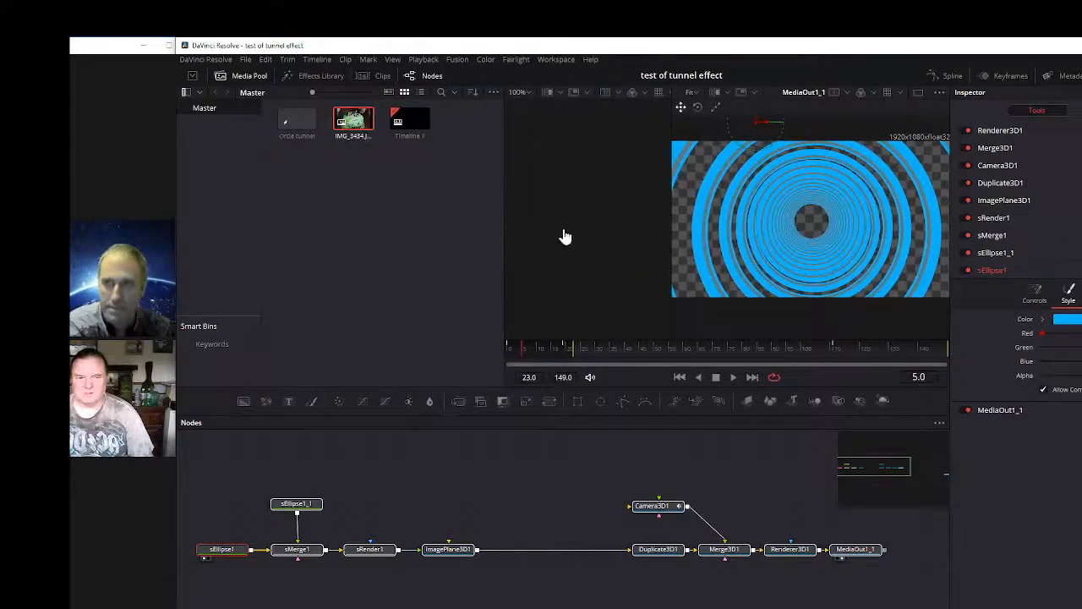
click(917, 95)
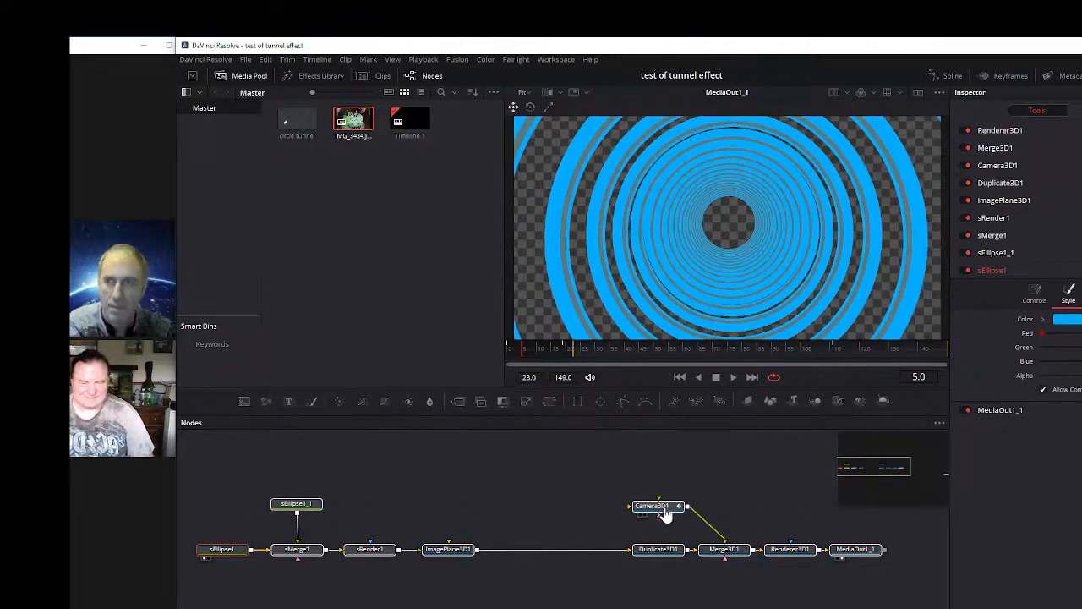
Toggle MediaOut1_1 off the viewer and try loading sEllipse1_1 and sMerge1 instead.
click(853, 551)
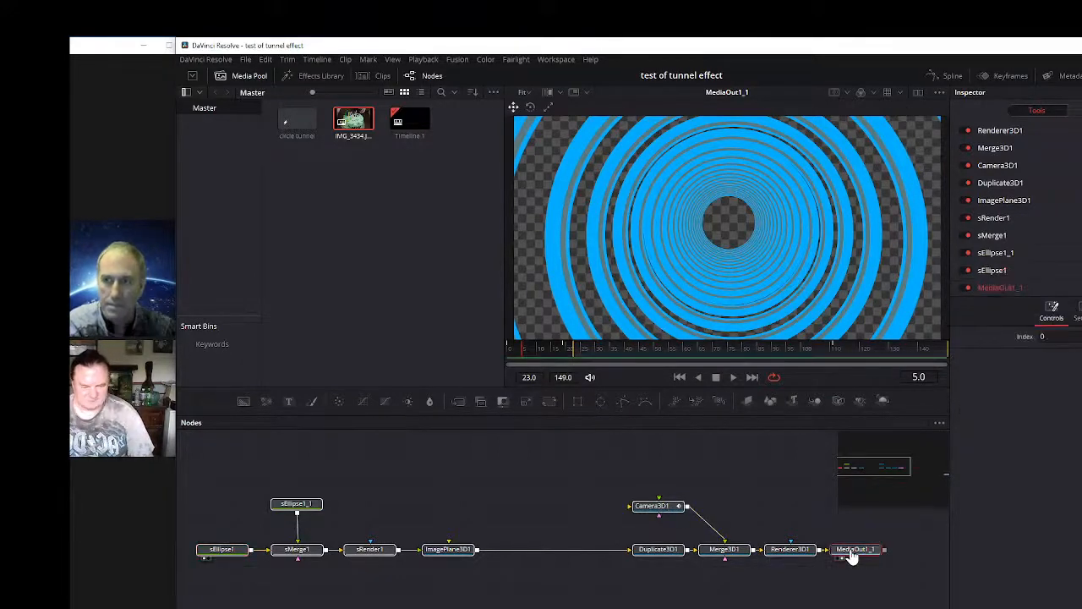
key(2)
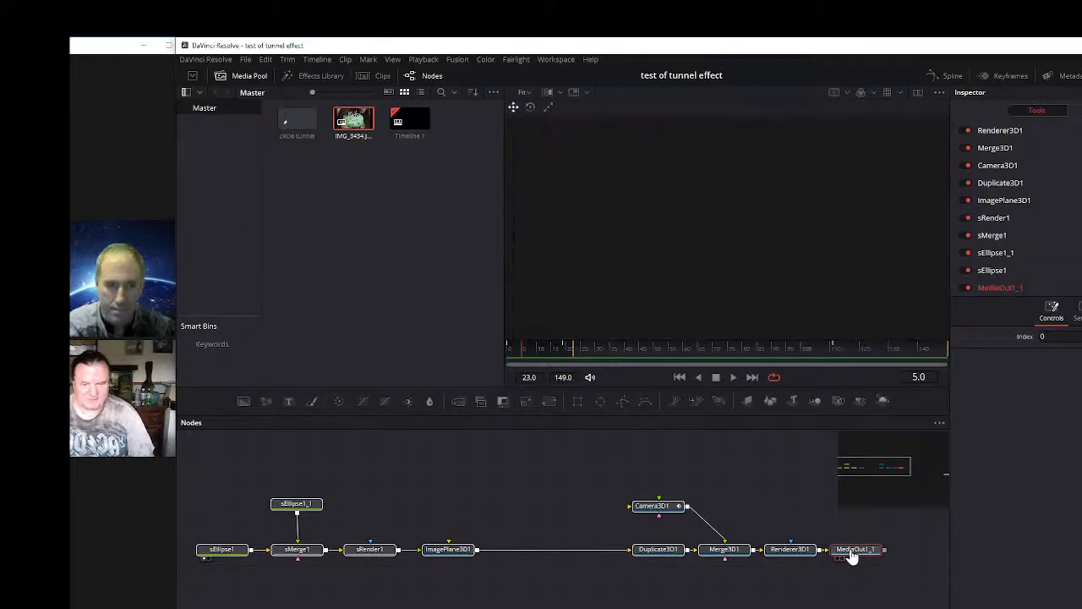
click(301, 507)
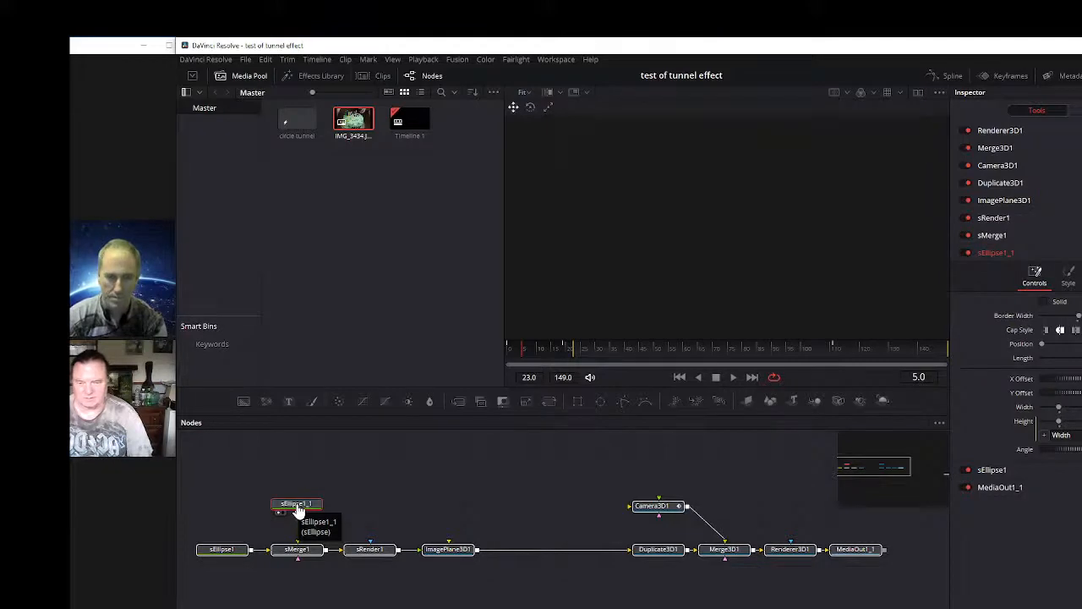
drag(298, 510, 300, 551)
click(298, 551)
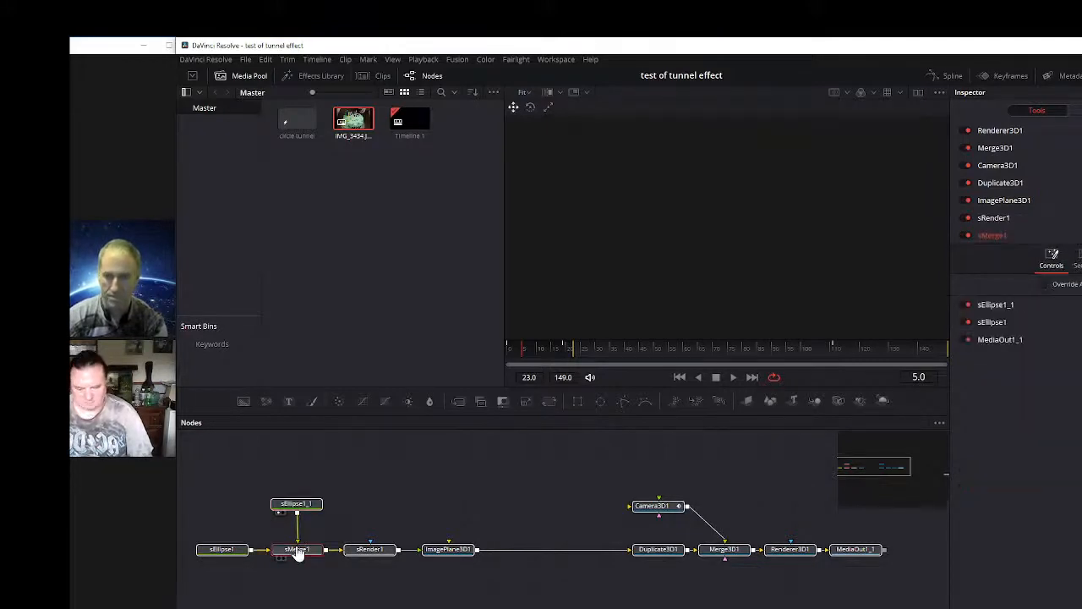
Return to two viewers, load MediaOut1_1 into the second one and enlarge it.
click(917, 93)
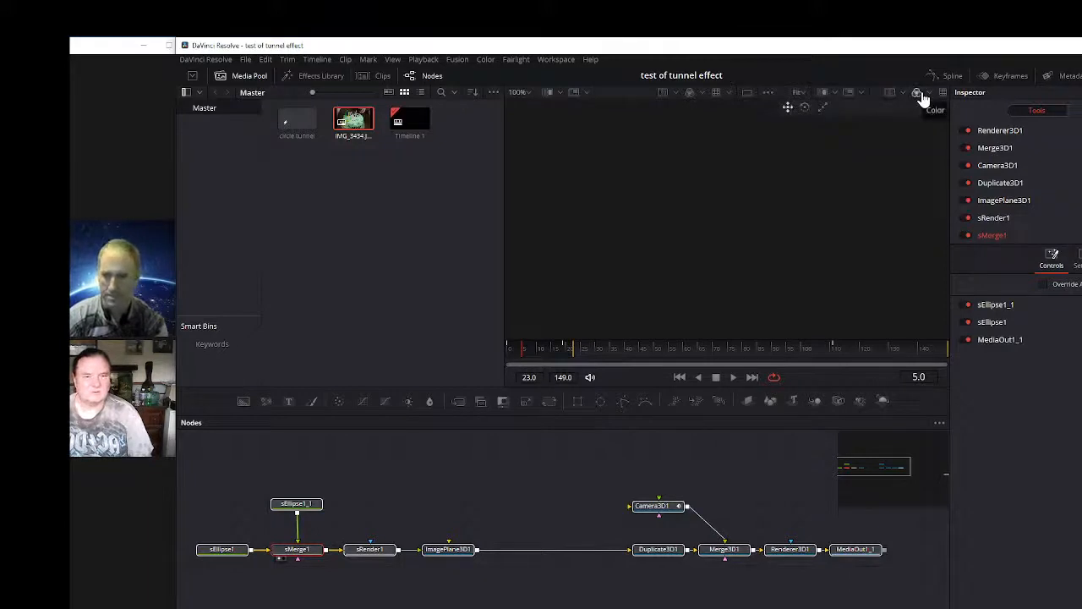
click(853, 557)
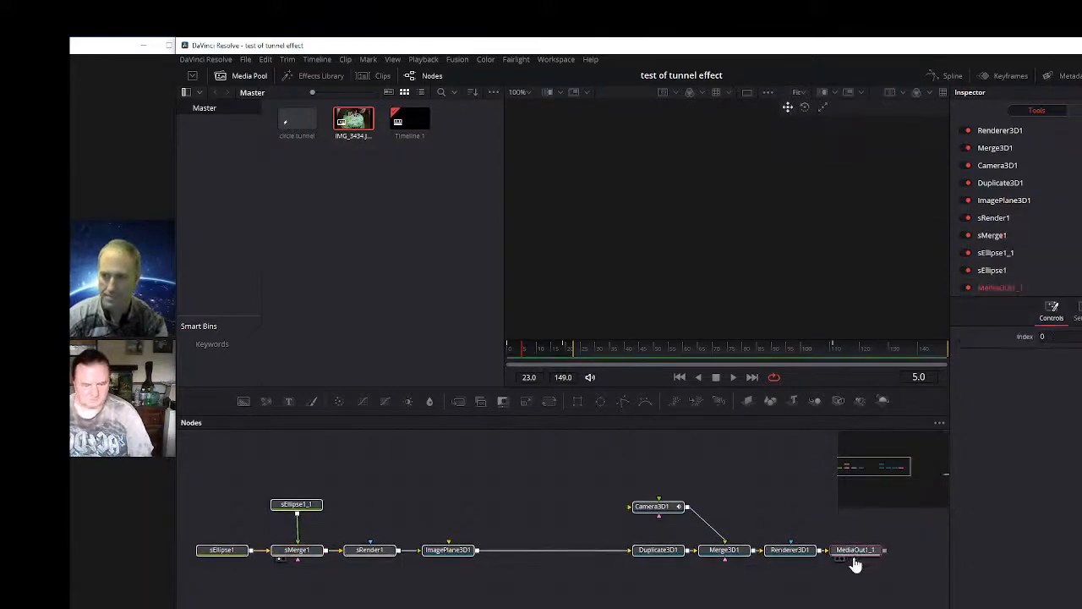
key(2)
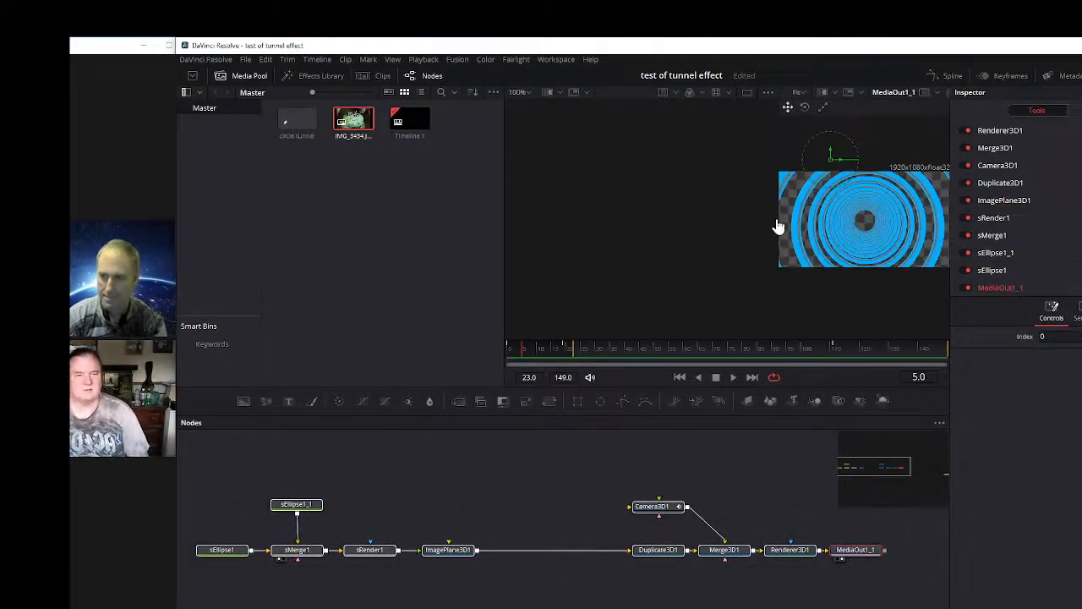
drag(779, 219, 715, 225)
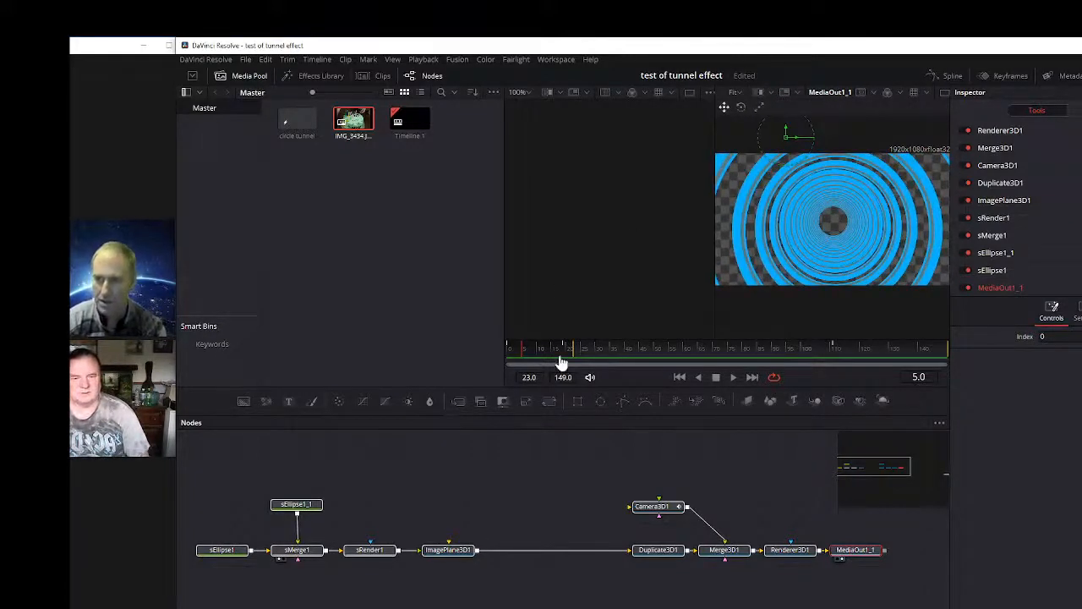
Set the render range start to frame 11 and play the tunnel animation.
click(630, 352)
drag(664, 353, 541, 358)
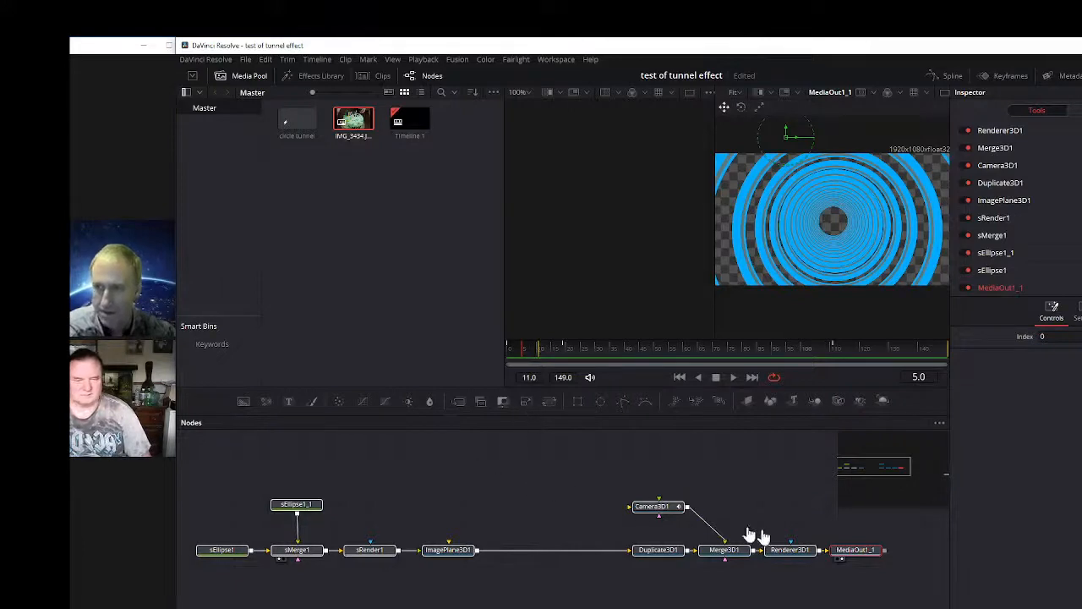
click(512, 356)
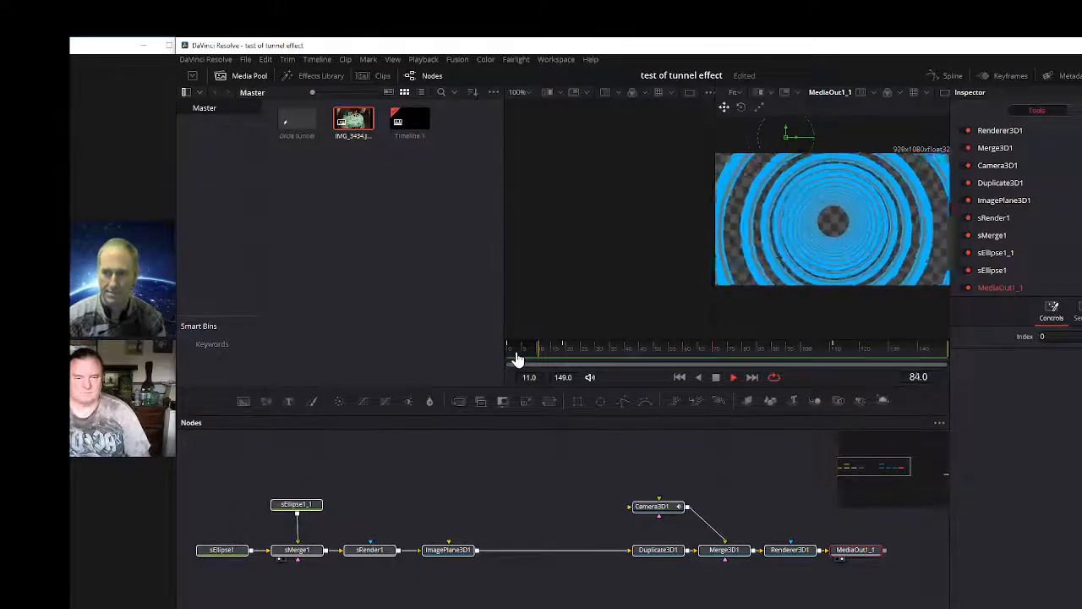
Load Camera3D1 into the first viewer, widen the viewer area, examine the camera's path in the 3D view and stop playback.
click(652, 509)
key(1)
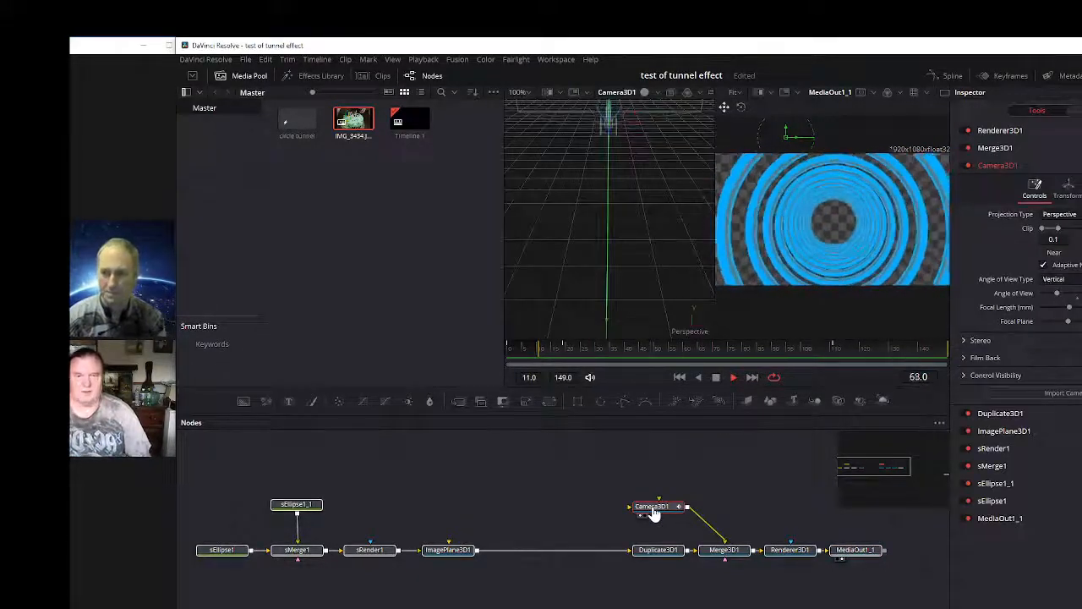
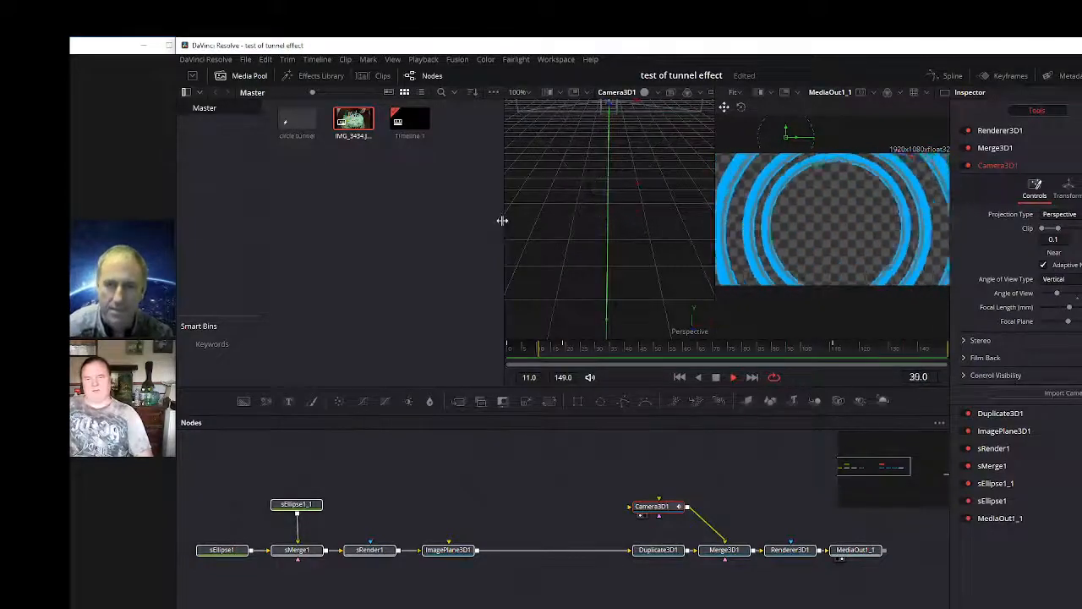
drag(502, 221, 272, 244)
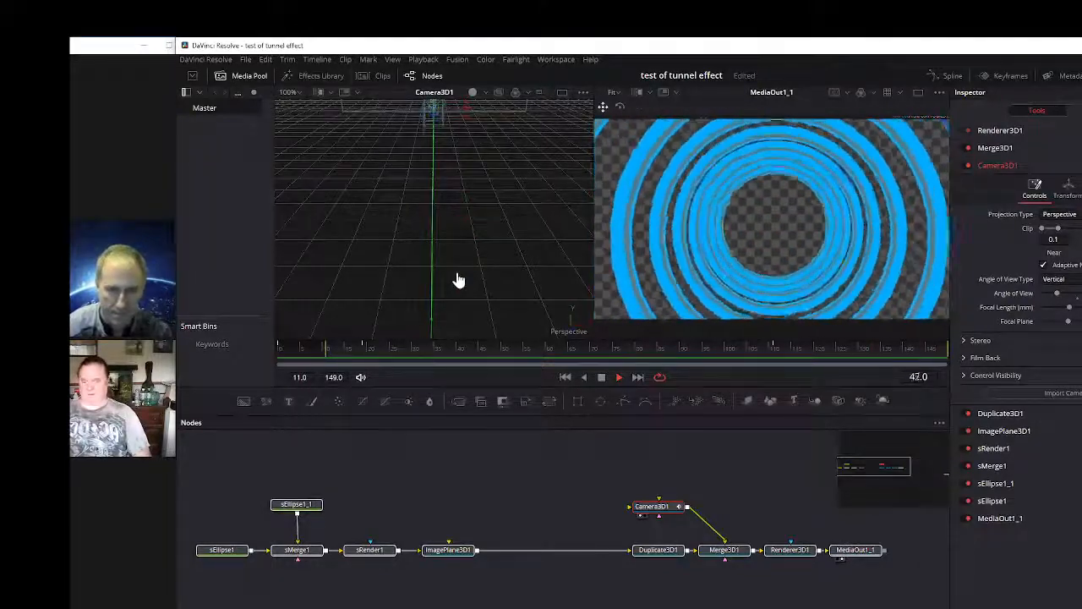
drag(490, 253, 533, 203)
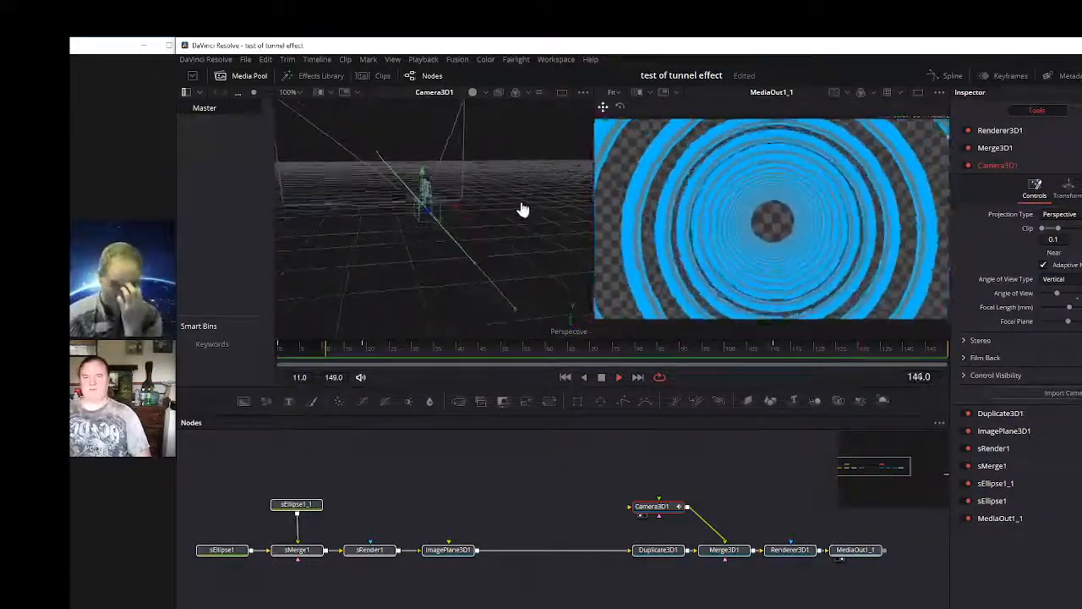
drag(523, 222, 360, 241)
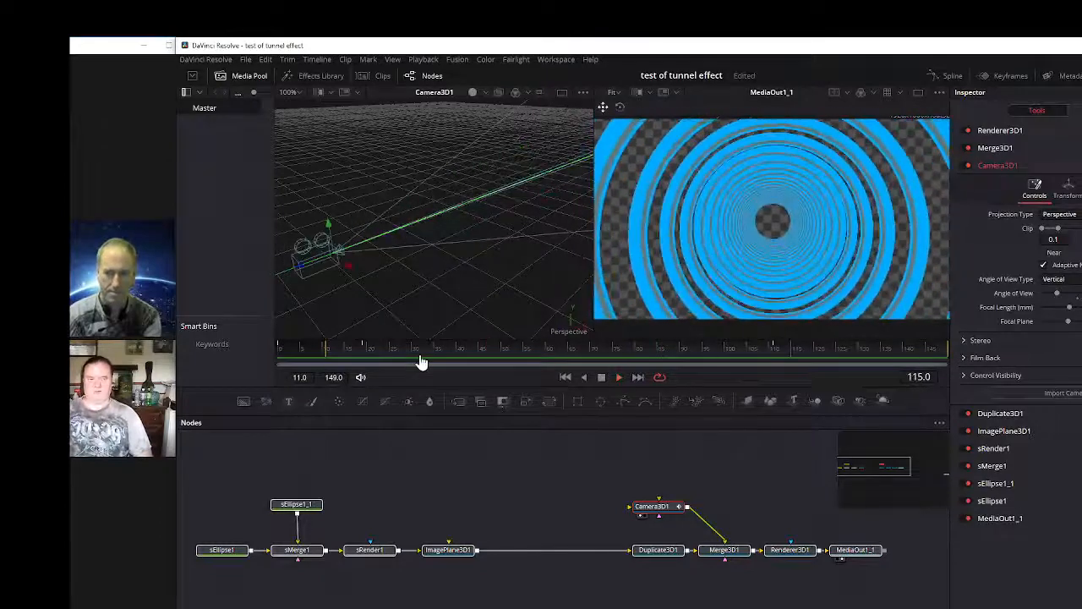
click(565, 377)
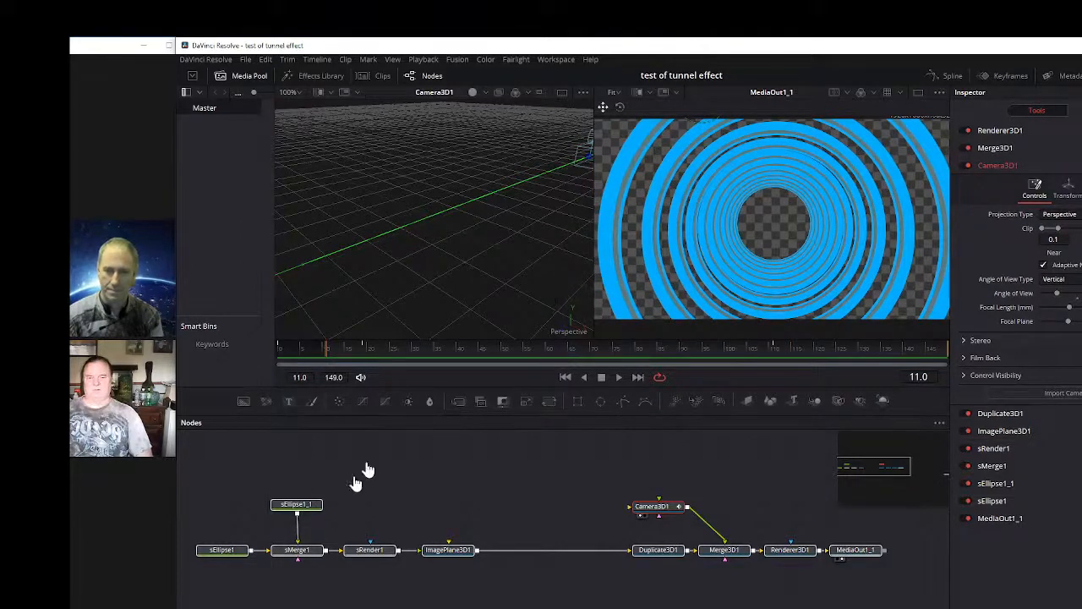
Load the sEllipse1_1 node into the first viewer and hide the Inspector.
click(298, 505)
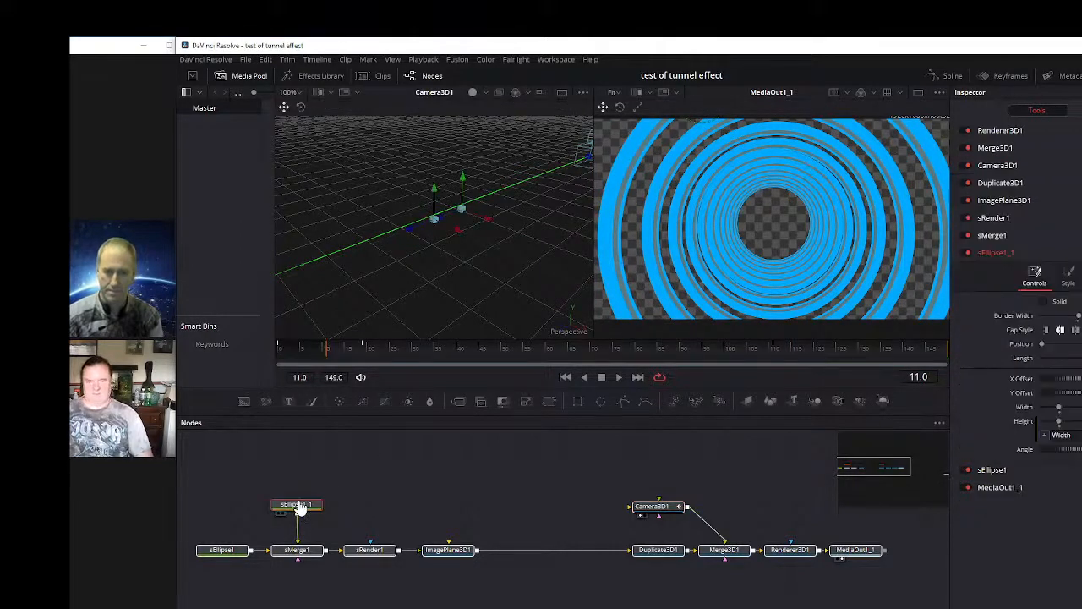
key(1)
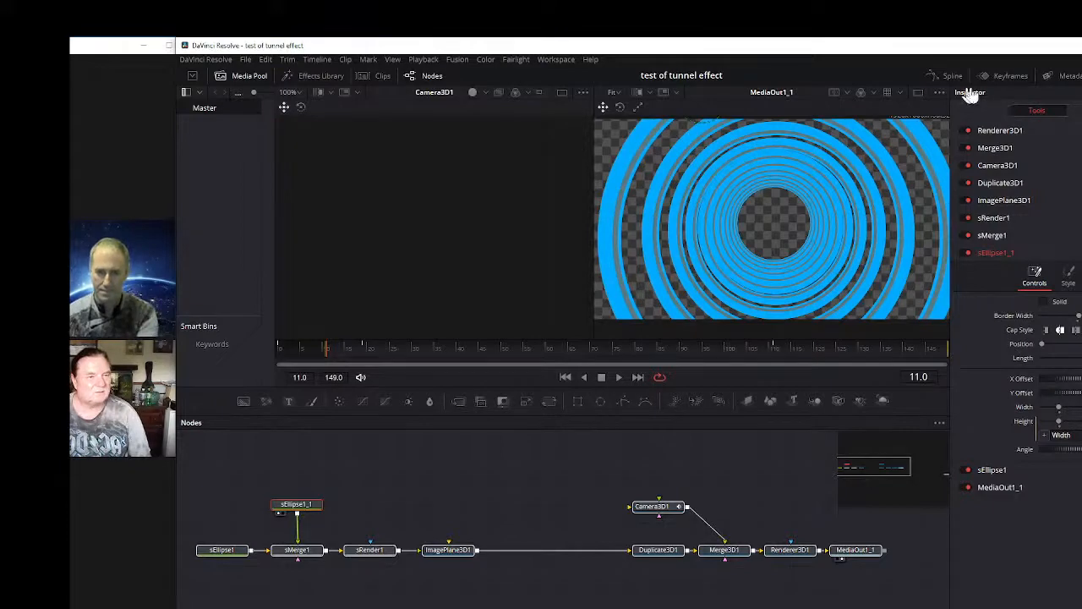
key(ctrl+9)
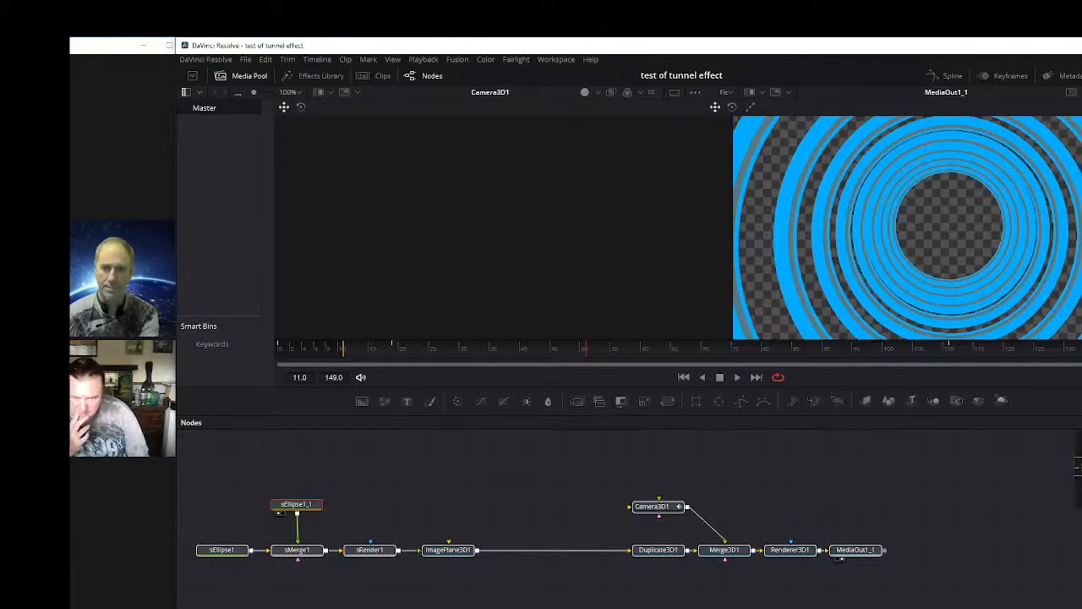
Load Camera3D1 back into the first viewer and examine the camera at the far end of its path.
click(666, 513)
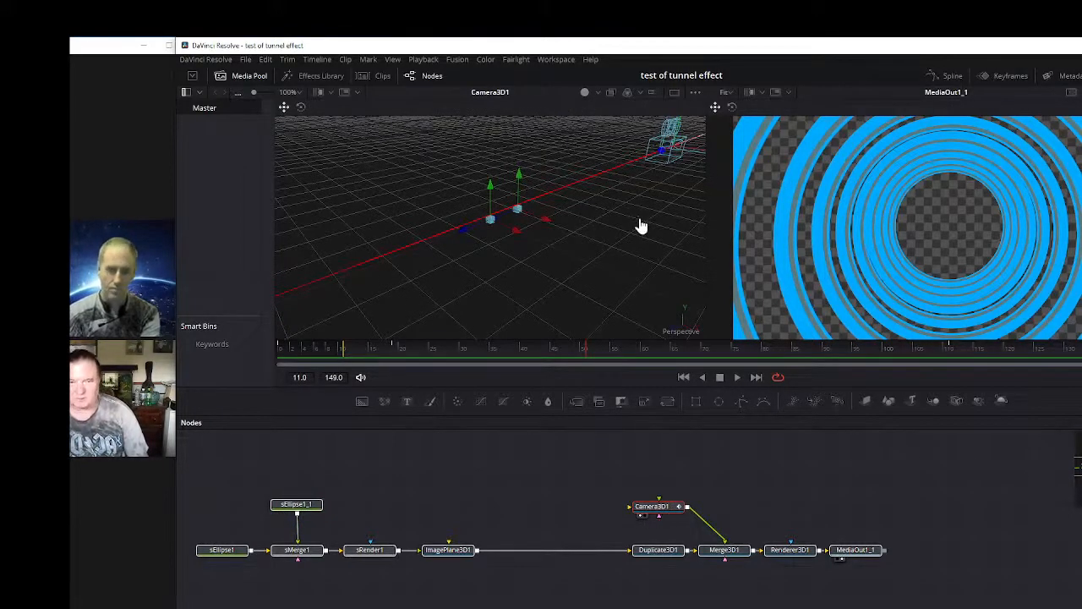
drag(616, 240, 621, 218)
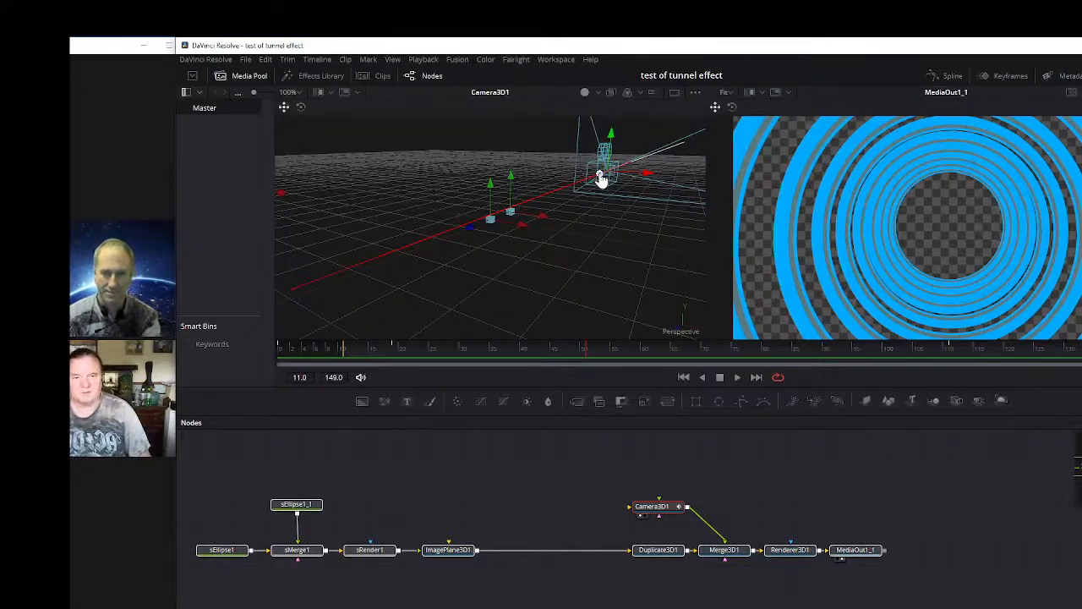
drag(600, 179, 632, 194)
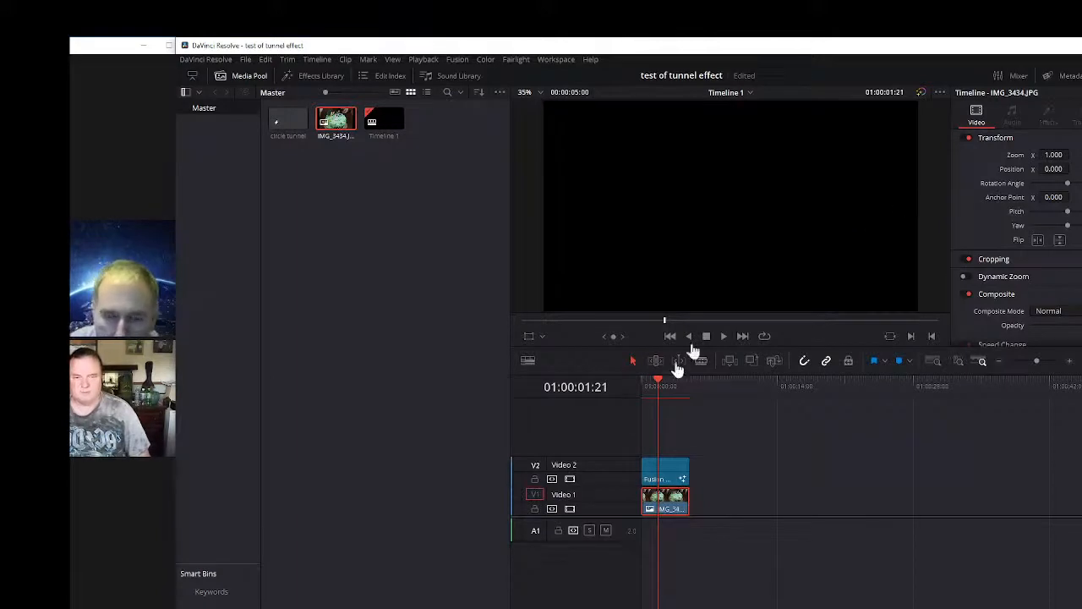
Play Timeline 1 twice from its start on the Edit page and return the playhead to 01:00:00:00.
drag(657, 382, 643, 382)
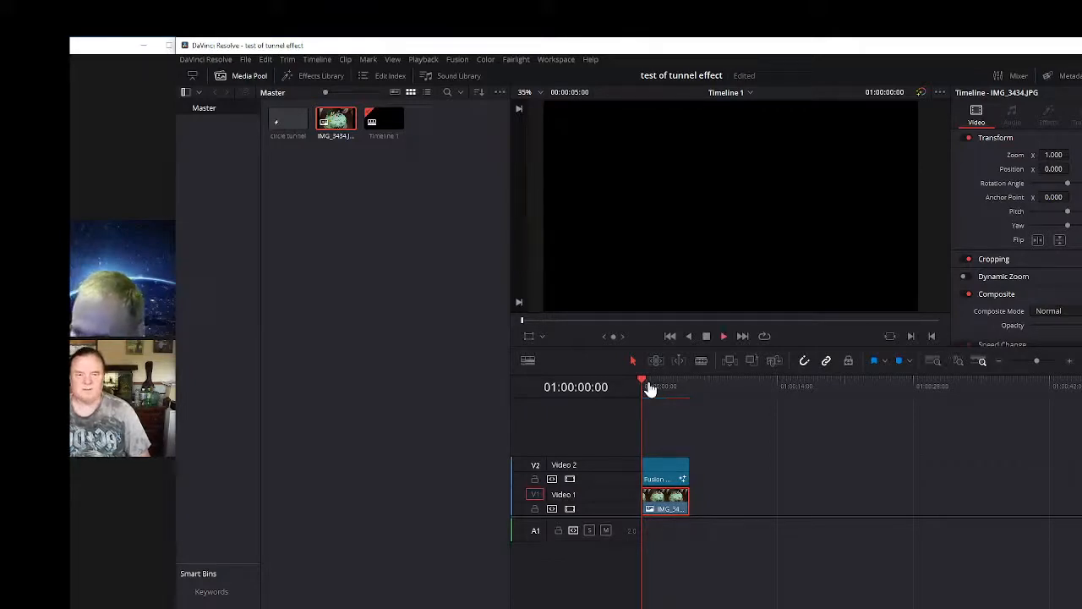
key(space)
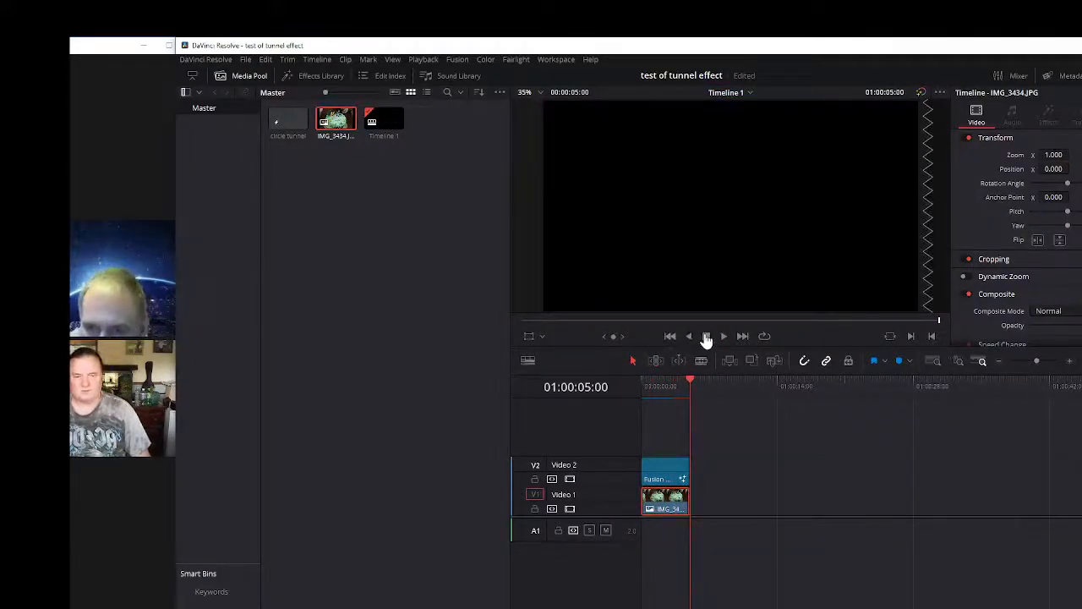
drag(693, 381, 650, 399)
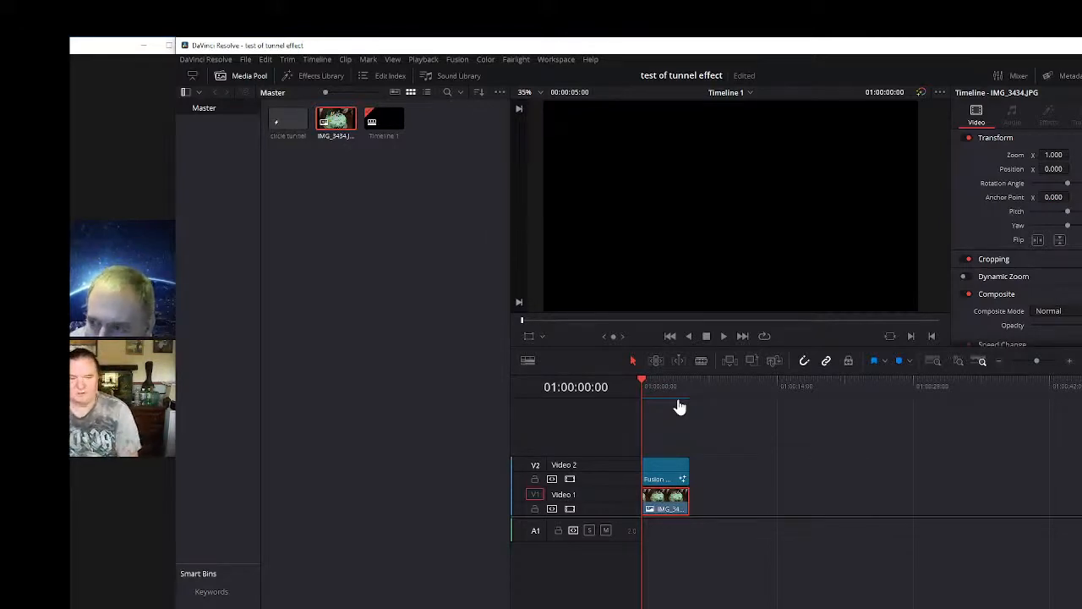
key(space)
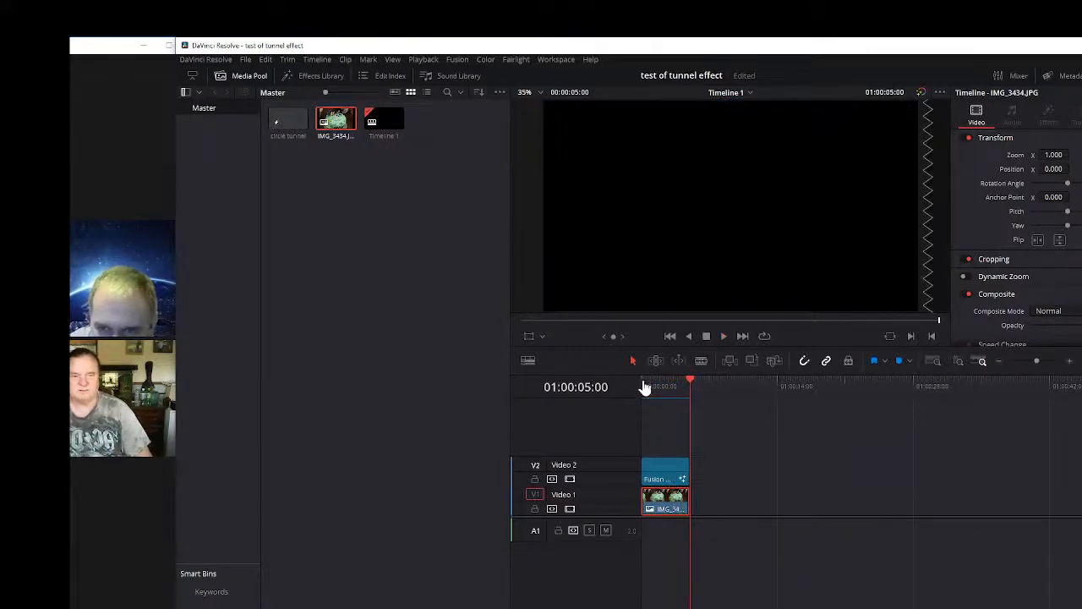
click(642, 386)
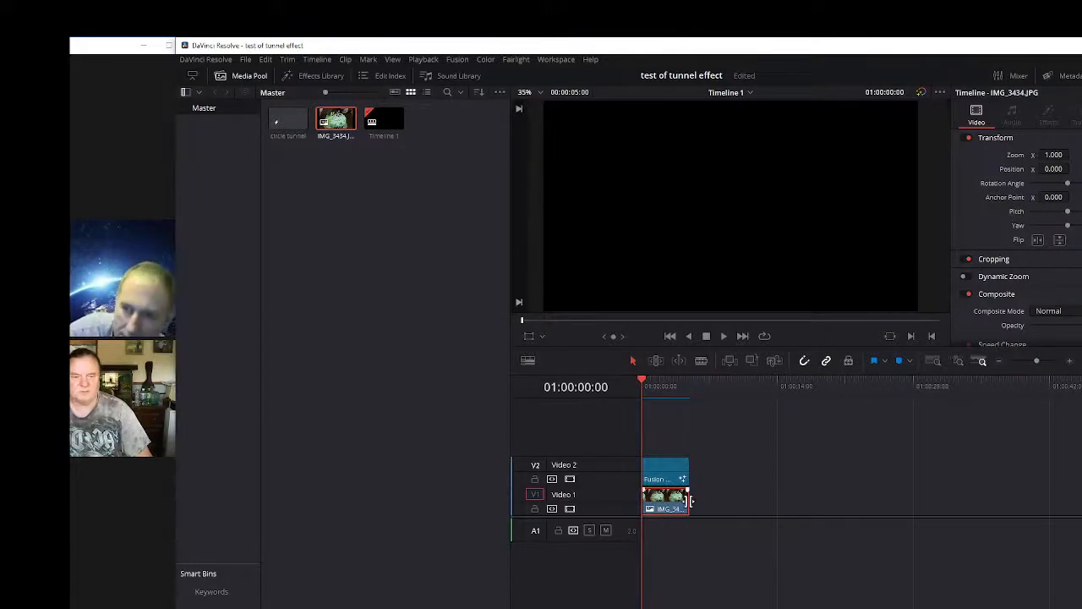
Extend the IMG_3434.JPG clip and the Fusion Composition above it to 00:00:09:29 and play the lengthened timeline.
drag(690, 500, 736, 500)
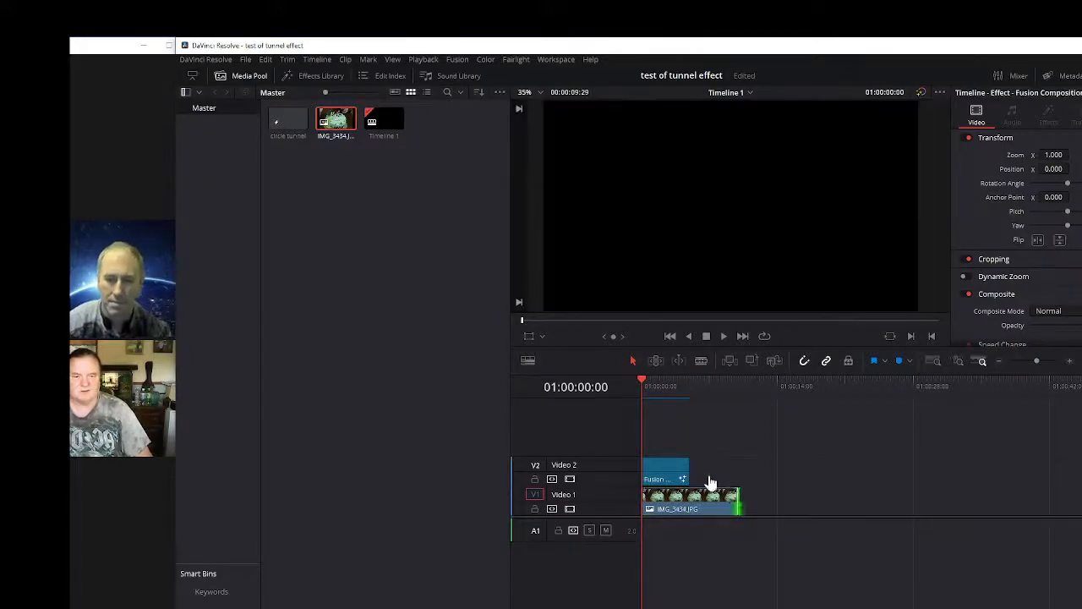
drag(689, 471, 736, 470)
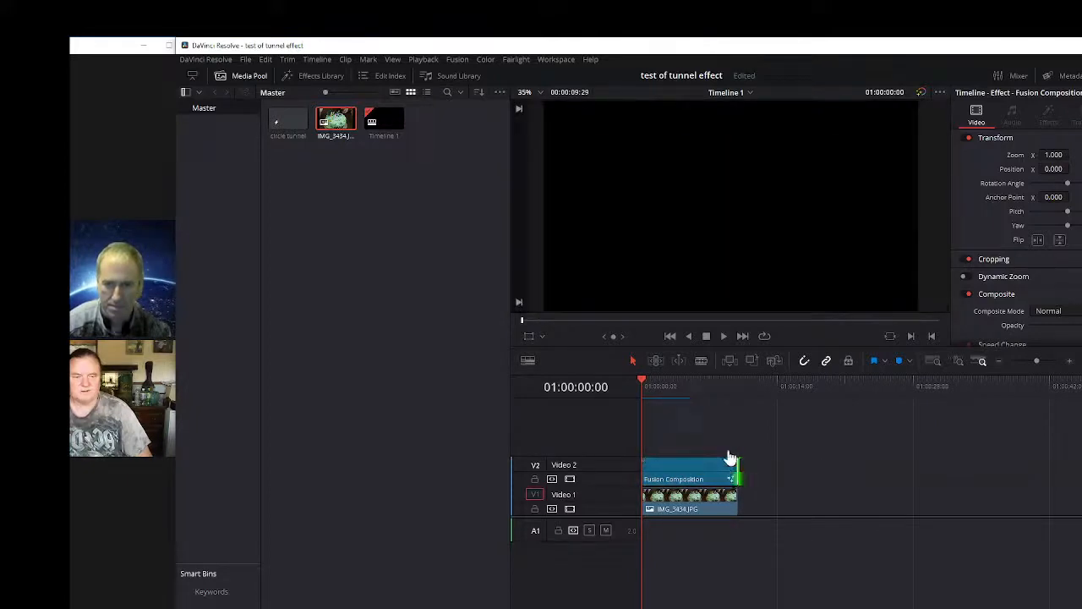
key(space)
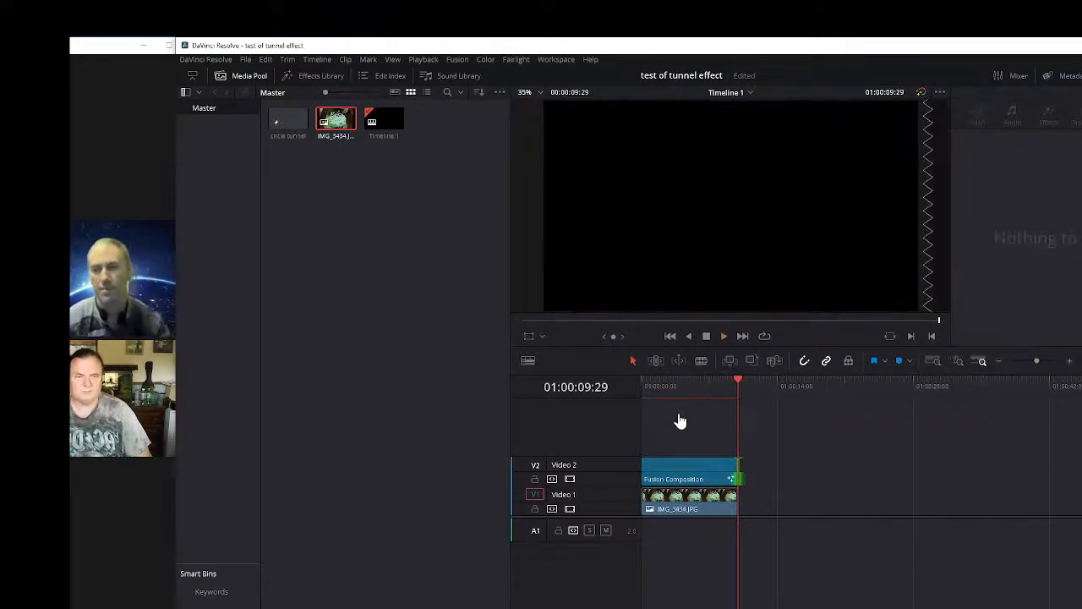
click(708, 337)
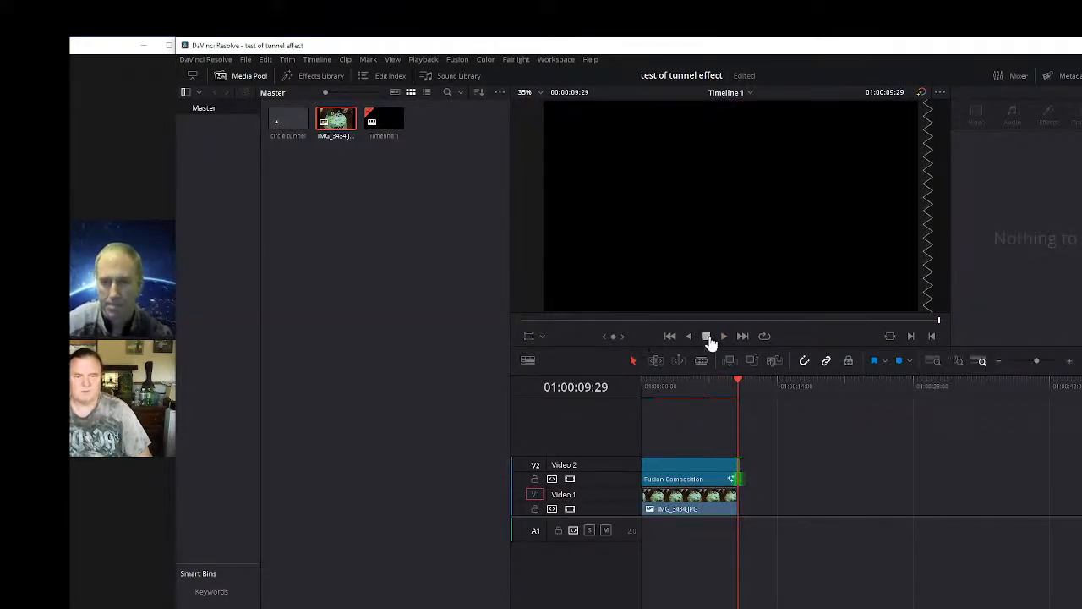
click(670, 336)
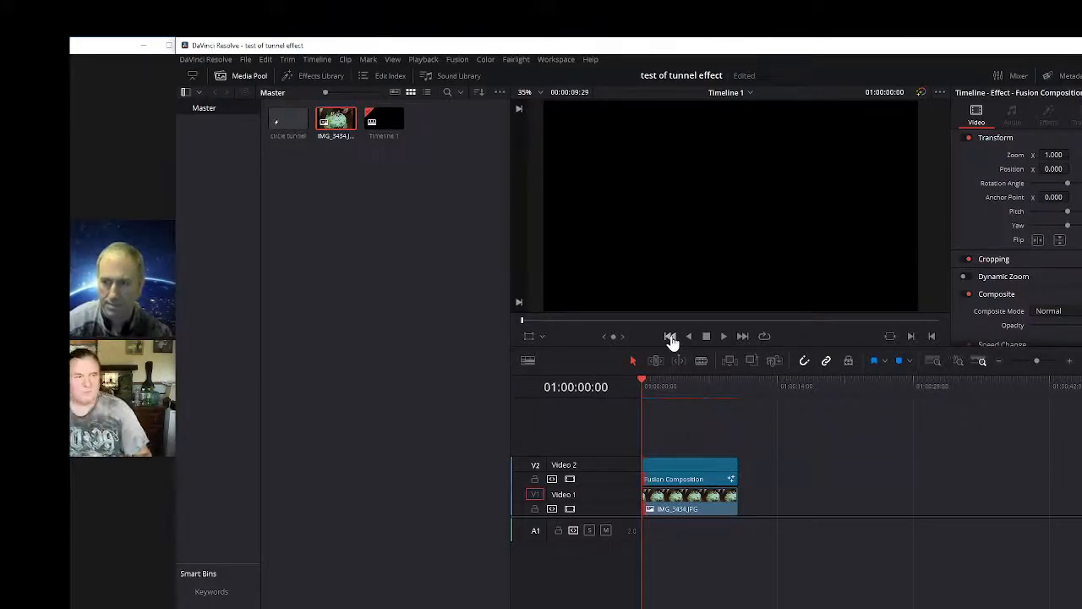
Minimize the editing window and create a new folder on the Windows desktop.
click(1081, 45)
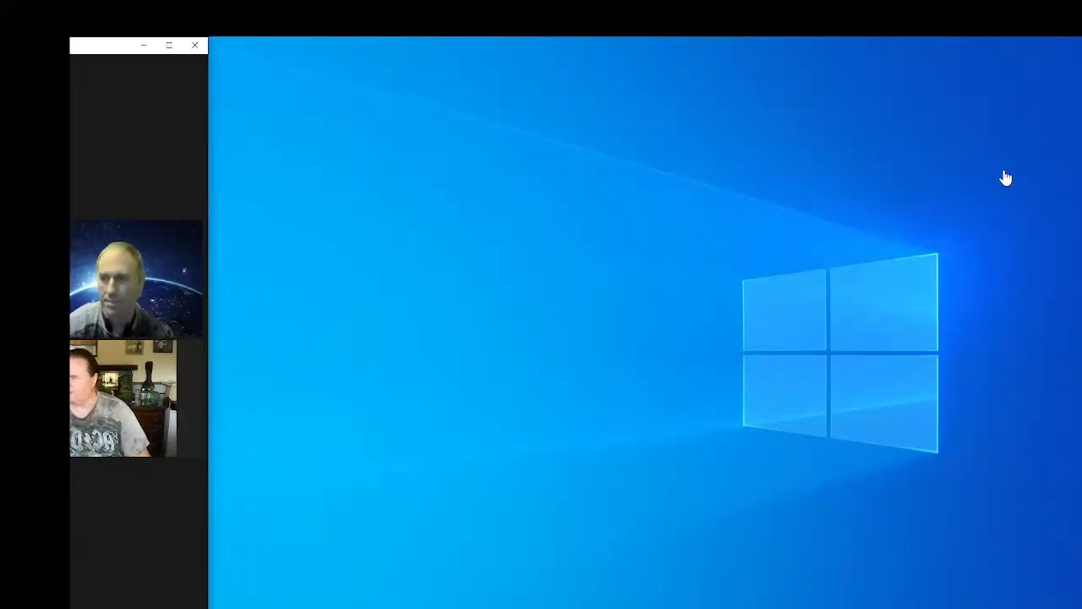
right_click(673, 343)
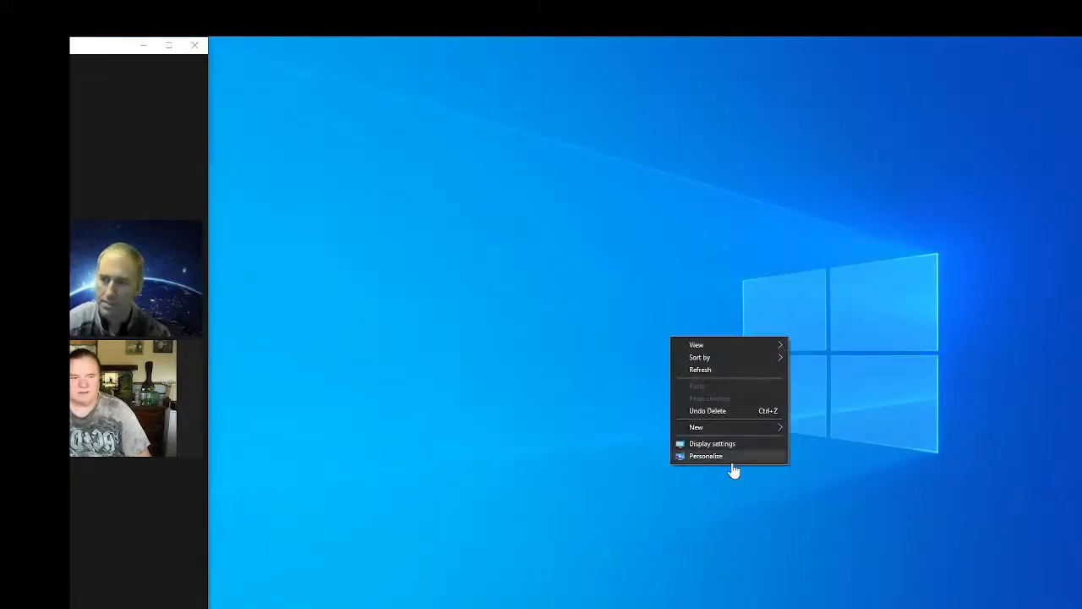
mouse_move(702, 431)
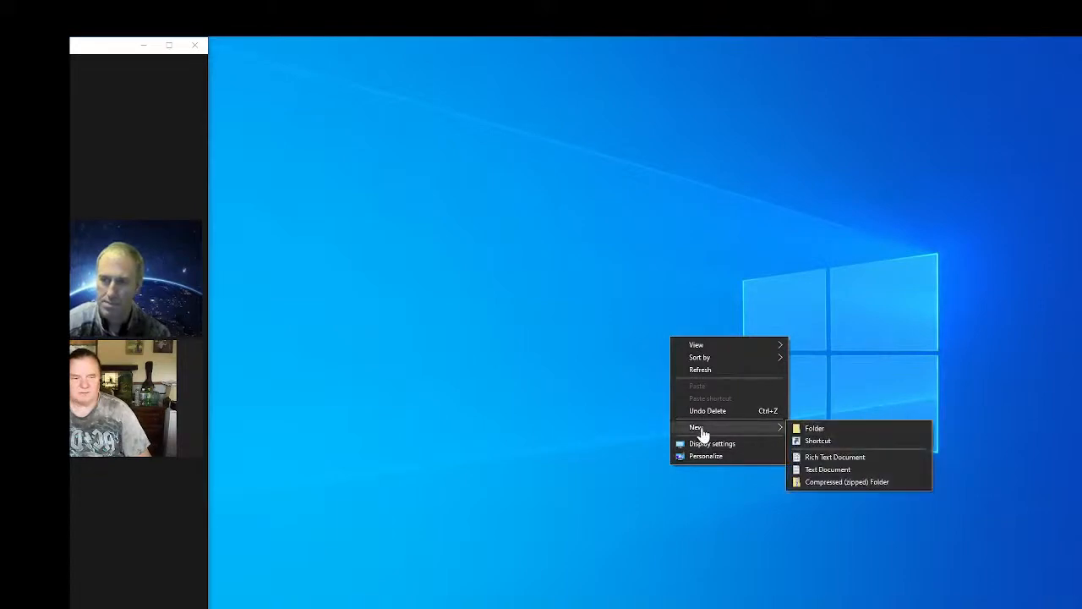
click(809, 429)
Turn on the display of desktop icons.
right_click(733, 268)
mouse_move(753, 272)
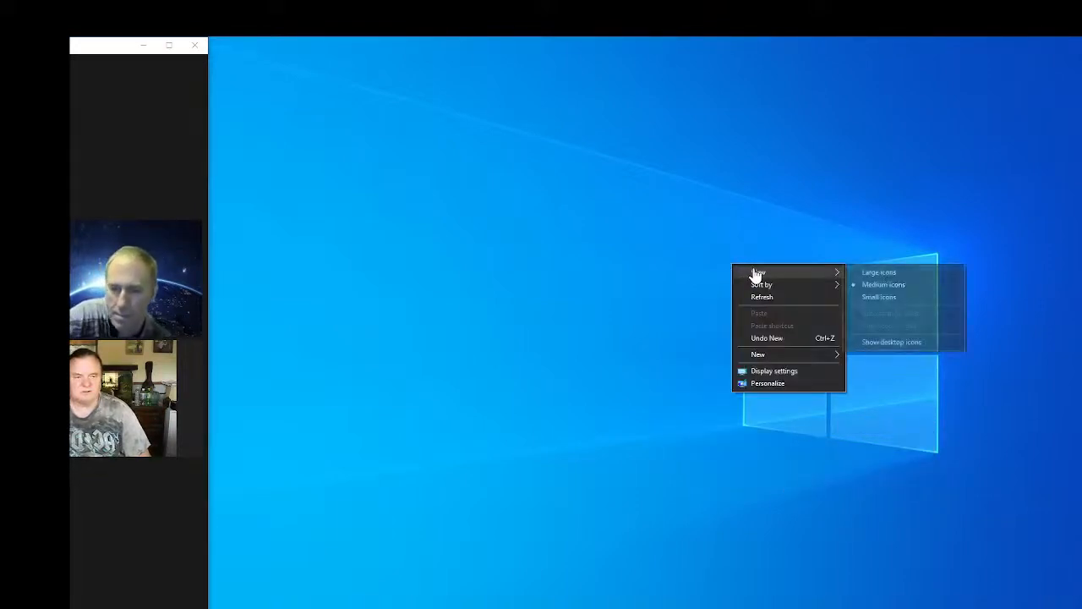
click(877, 347)
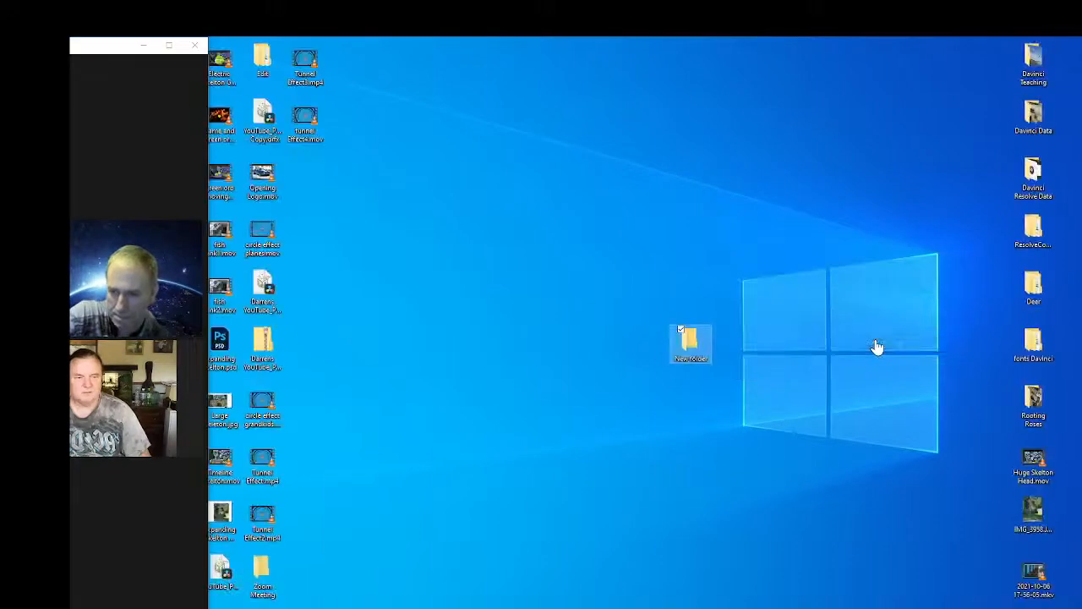
Open the new desktop folder, look at the options available inside it and close its window.
double_click(692, 343)
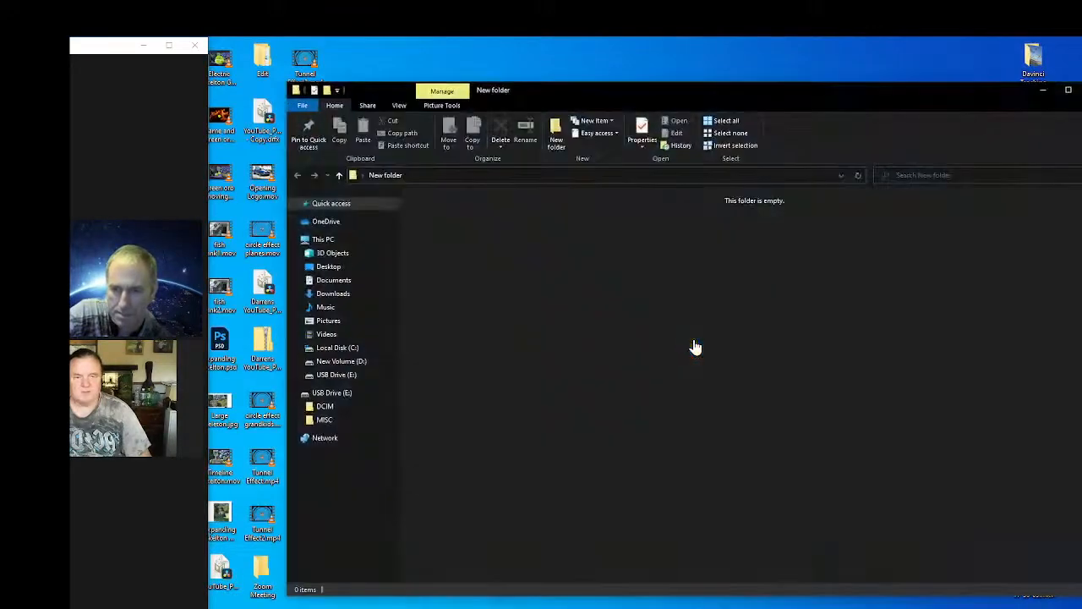
right_click(459, 273)
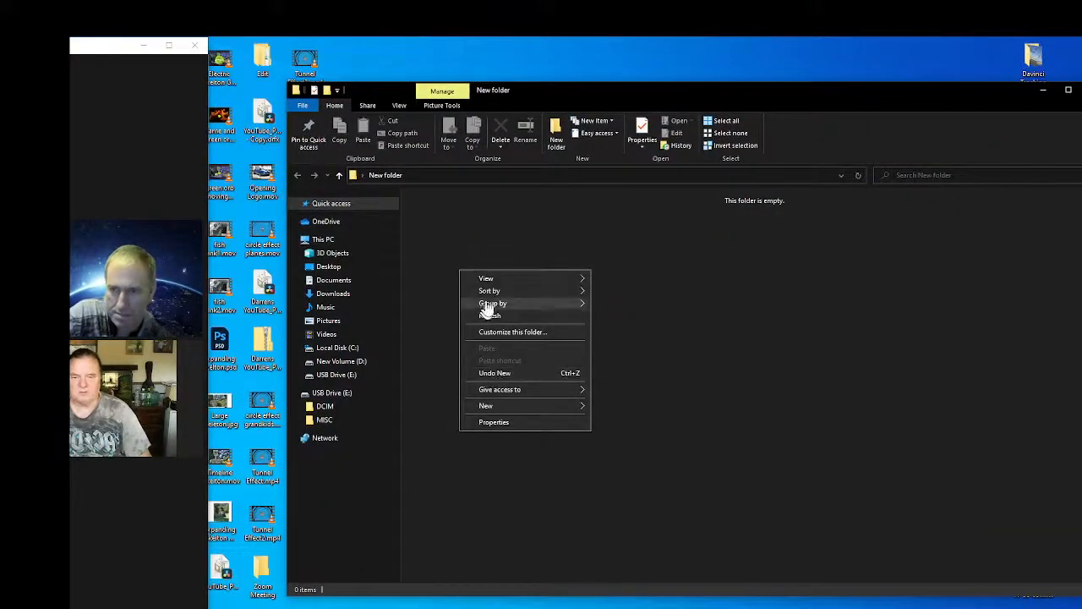
mouse_move(517, 285)
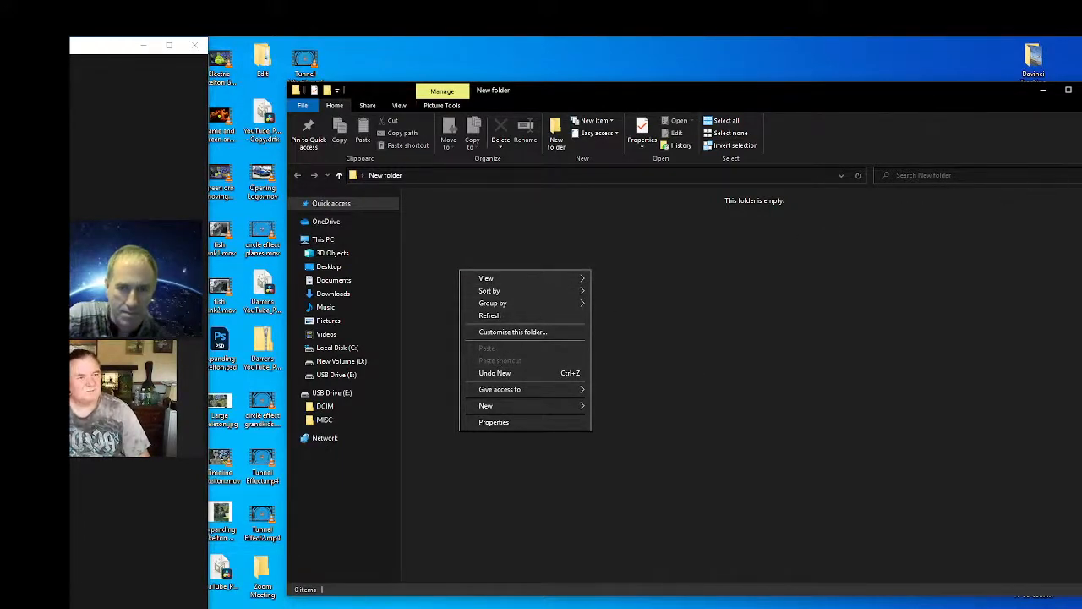
click(1081, 90)
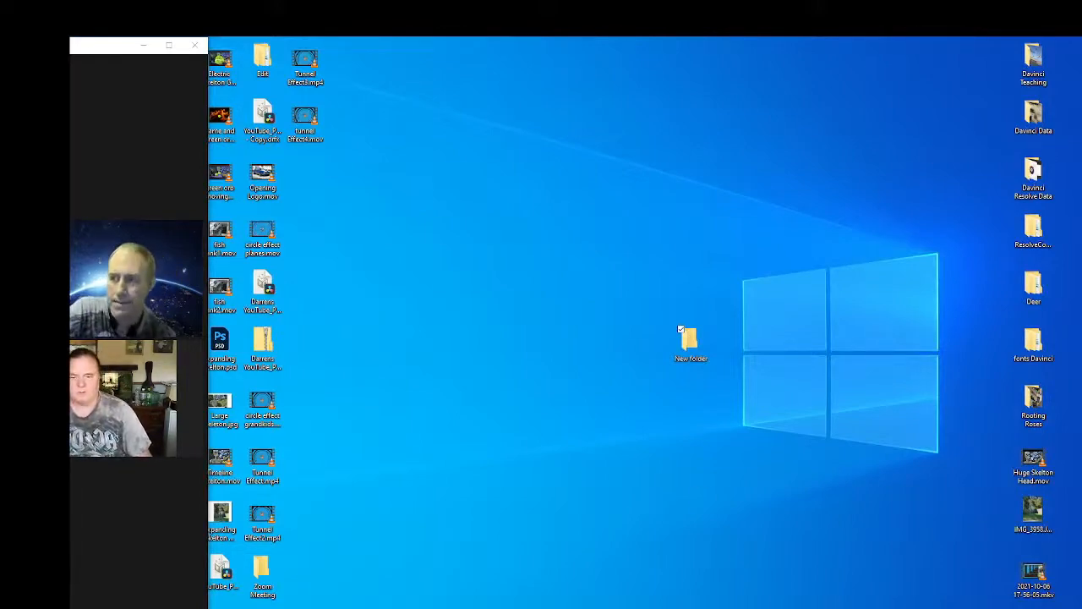
Return to DaVinci Resolve and load the MediaOut1_1 node into the second viewer of the Fusion page.
click(389, 604)
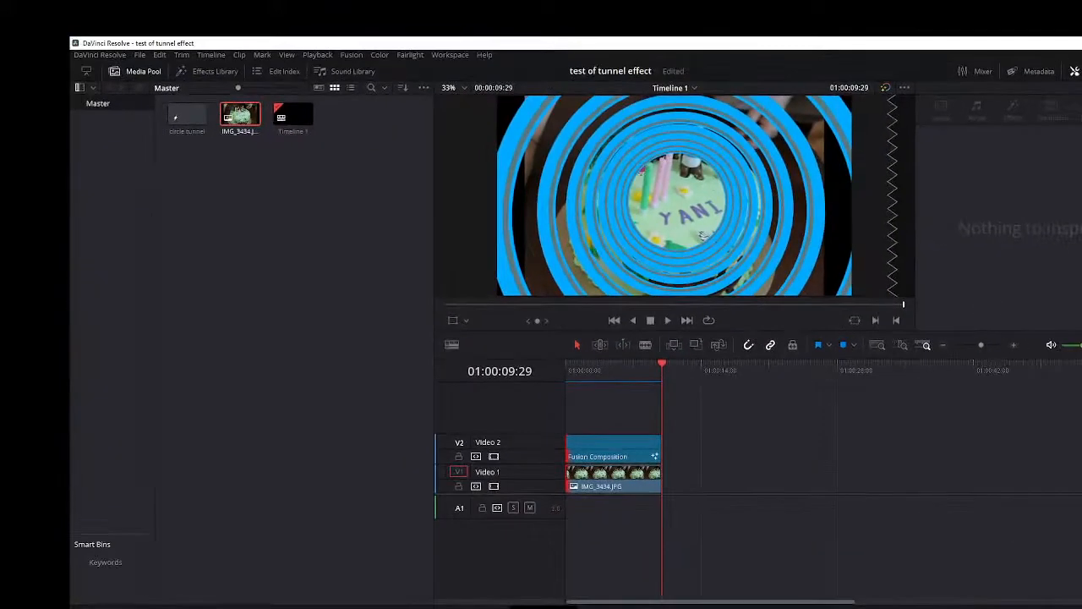
click(612, 607)
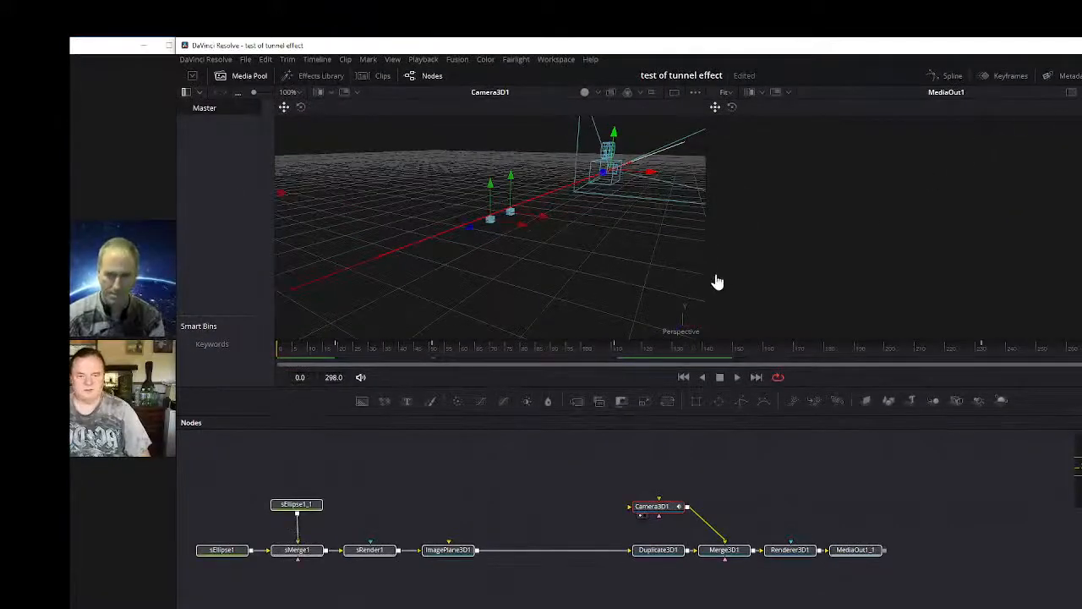
click(856, 552)
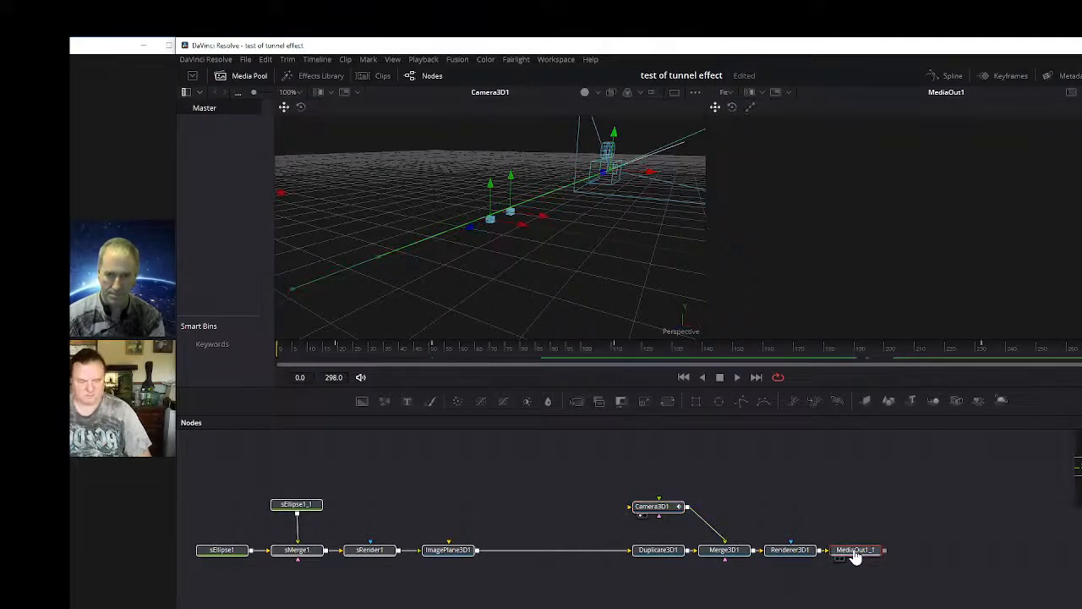
key(2)
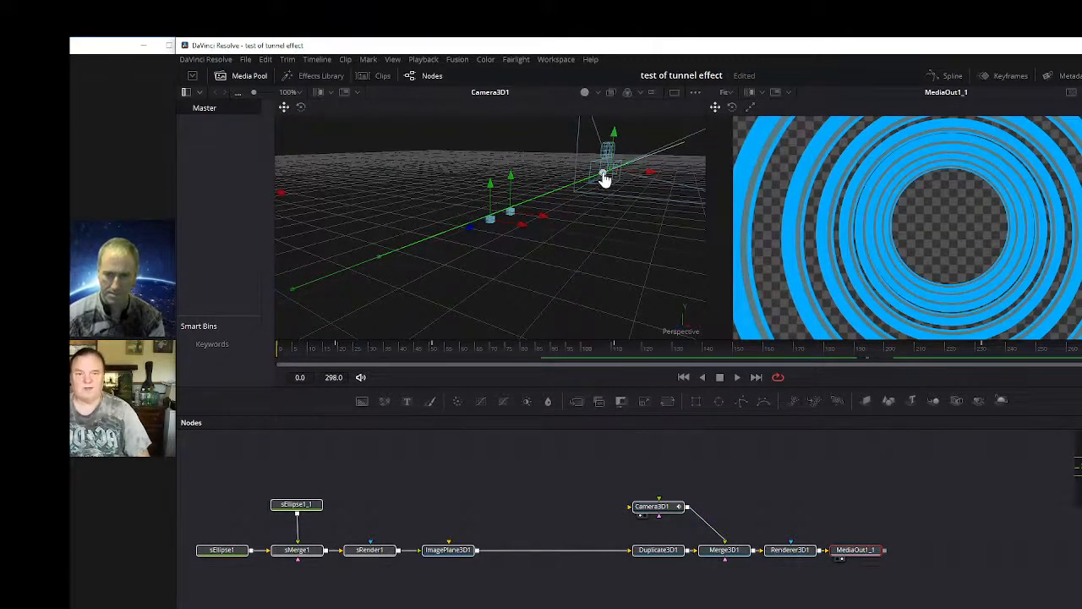
Move the 3D camera's starting position along its motion path in the perspective view.
drag(604, 179, 629, 204)
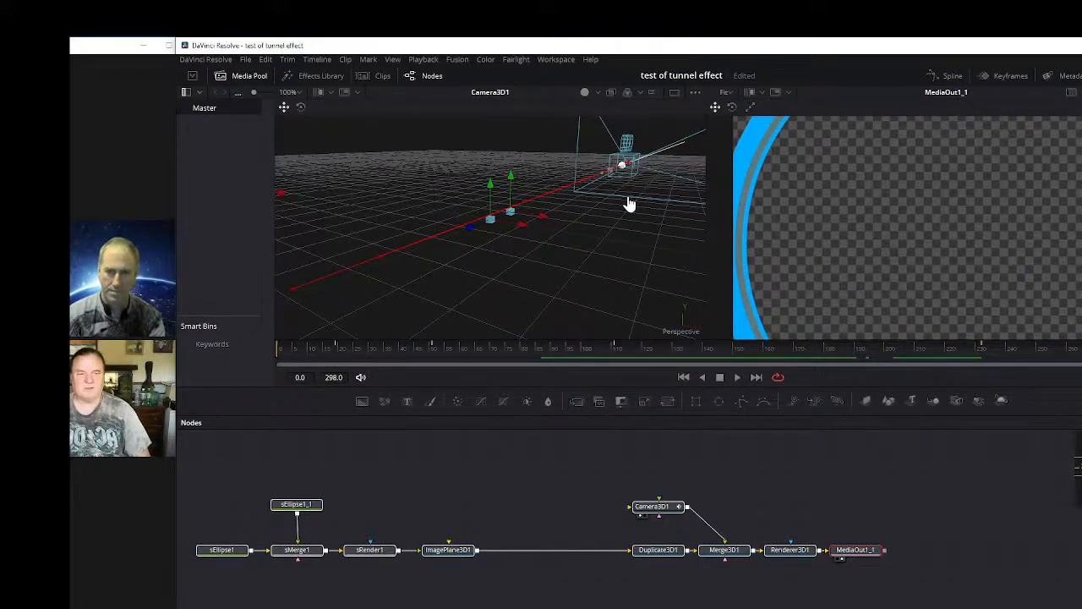
drag(630, 204, 629, 204)
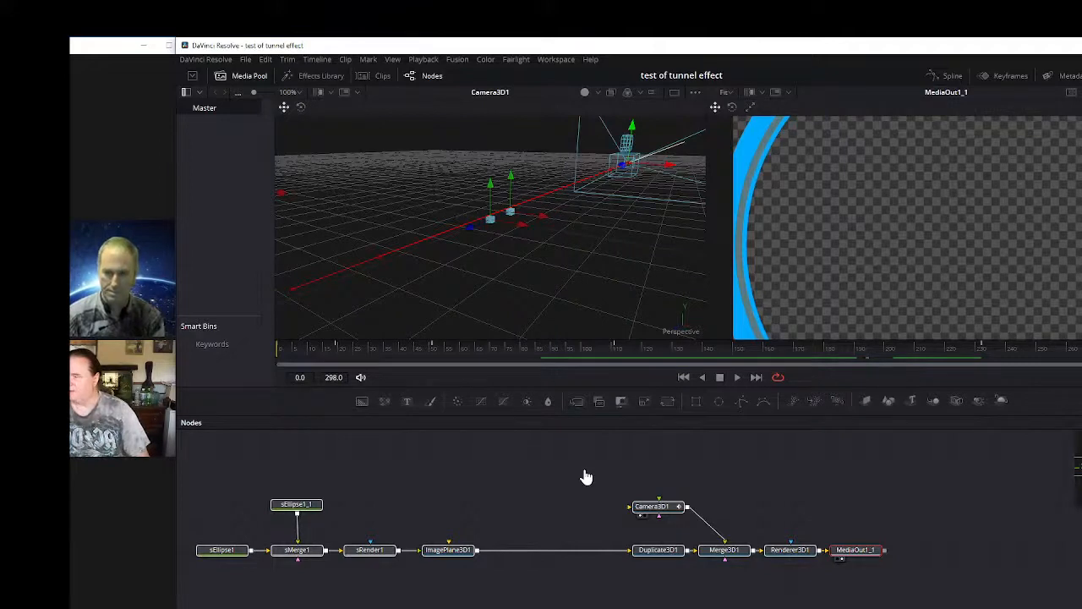
Select the whole node network from sEllipse1 through MediaOut1_1 and start a new macro from it.
drag(216, 483, 895, 566)
right_click(848, 552)
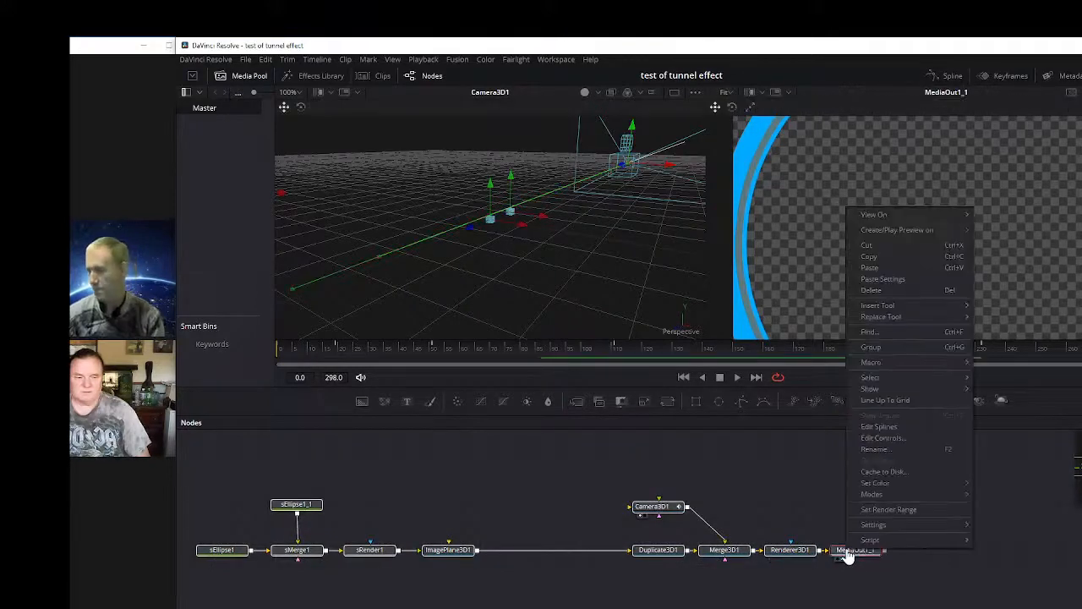
mouse_move(888, 365)
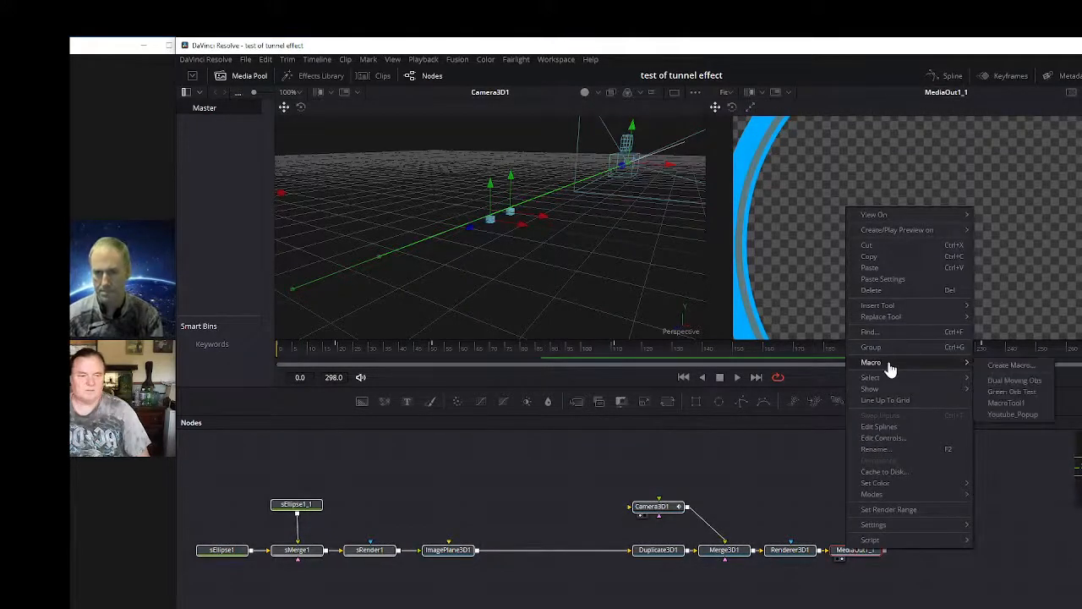
click(1029, 370)
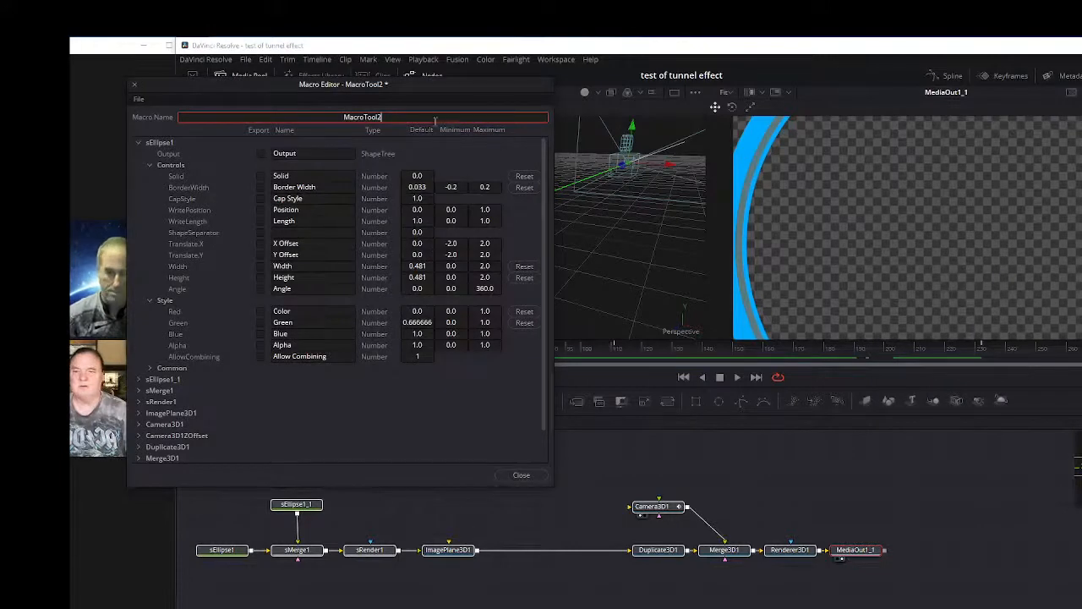
Name the new macro Cirlcles.
key(BackSpace)
key(BackSpace)
key(BackSpace)
key(BackSpace)
key(BackSpace)
key(BackSpace)
key(BackSpace)
key(BackSpace)
key(BackSpace)
key(BackSpace)
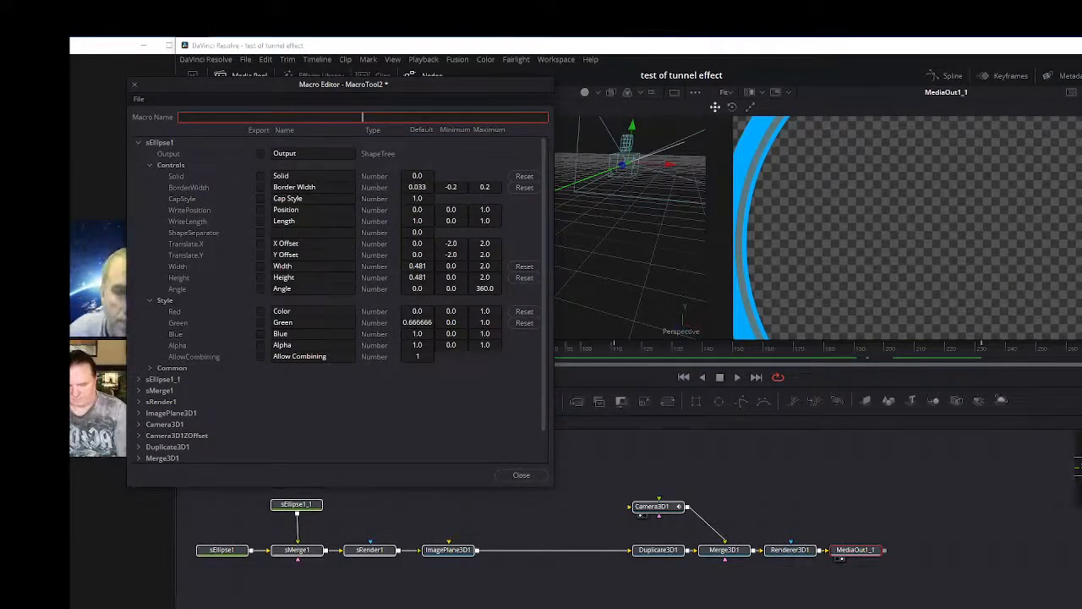
text(Cirlcle)
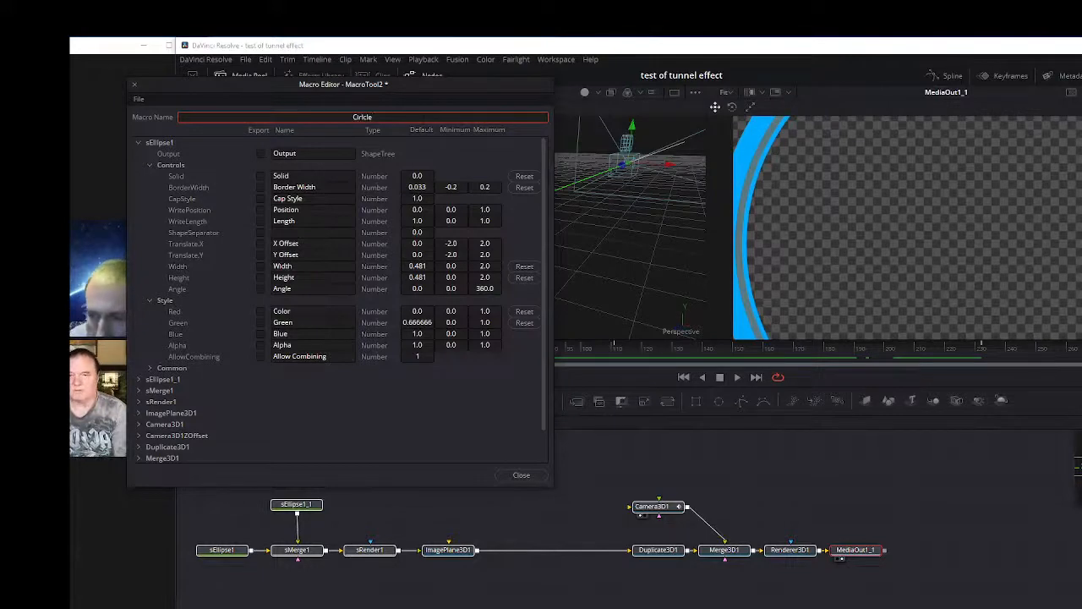
text(s)
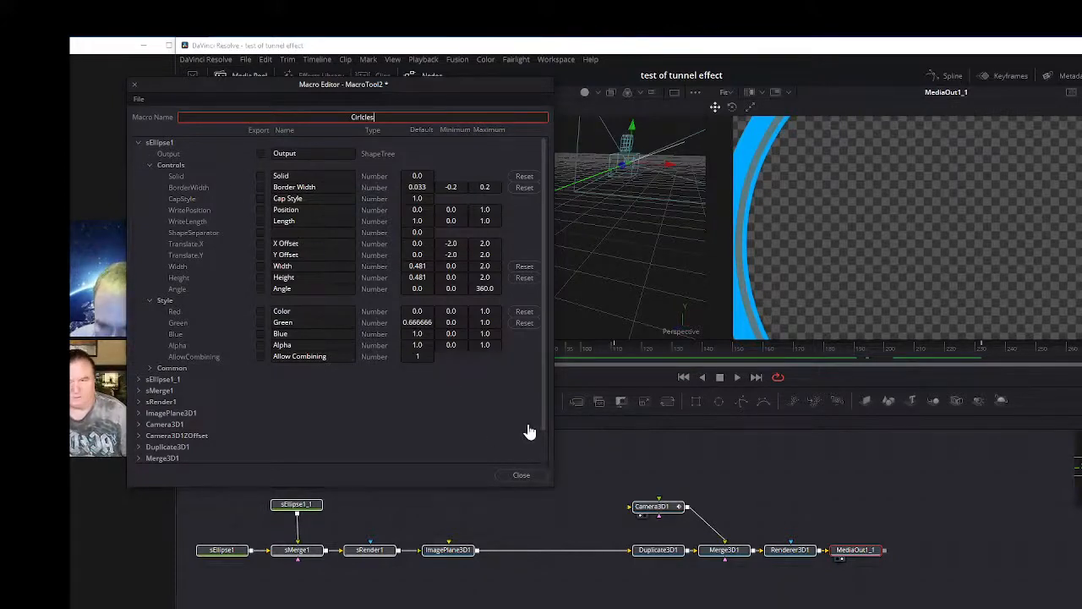
Collapse the sEllipse1 controls in the macro's parameter list and include the sEllipse1 Output in the export.
click(150, 165)
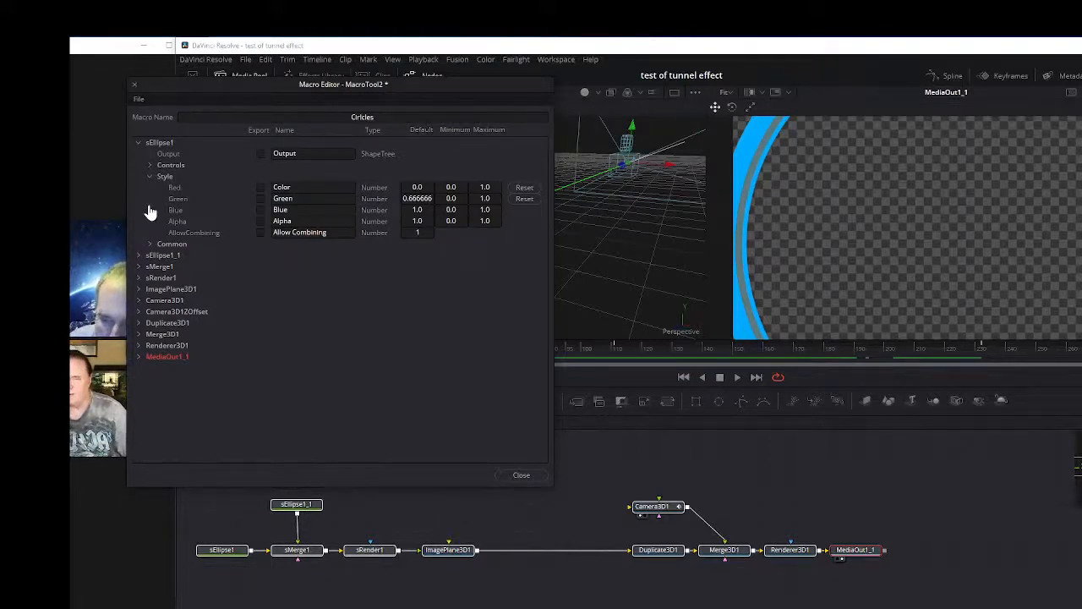
click(139, 142)
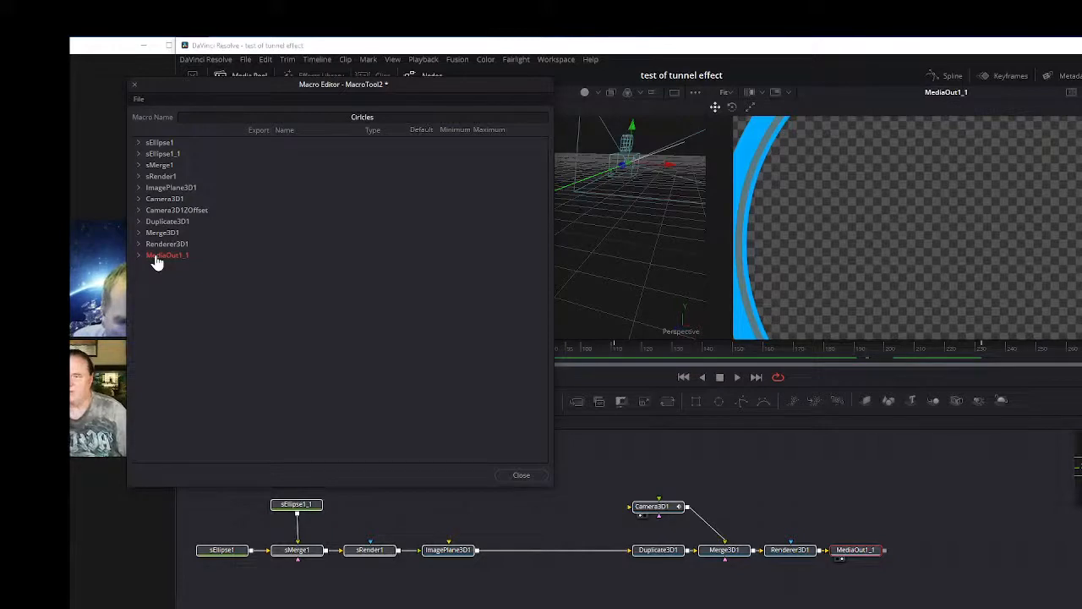
click(139, 143)
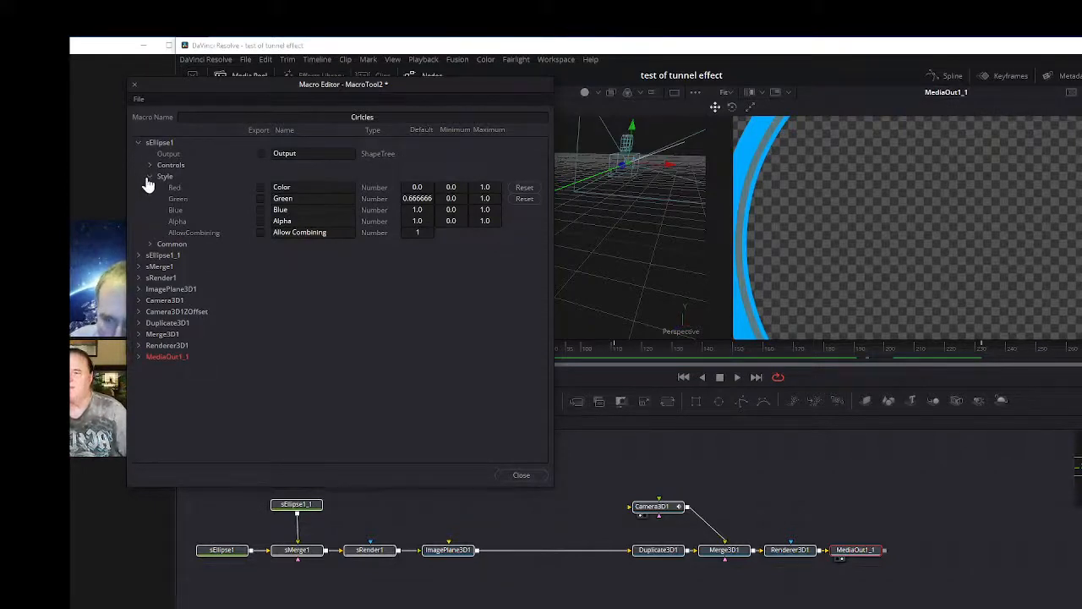
click(261, 155)
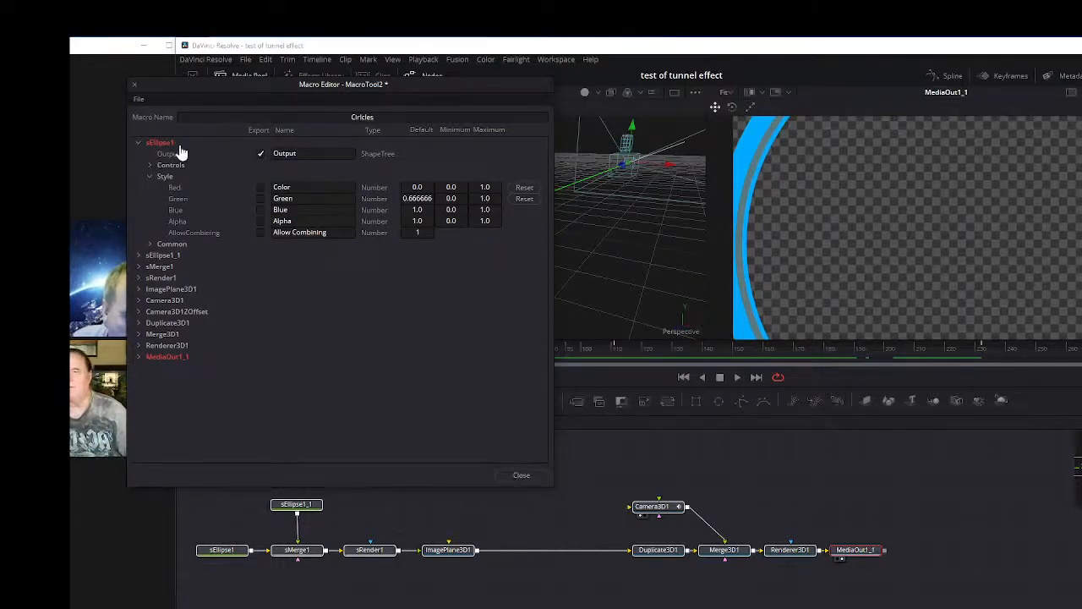
Save the macro to the Desktop as Cirlcles.setting.
click(140, 100)
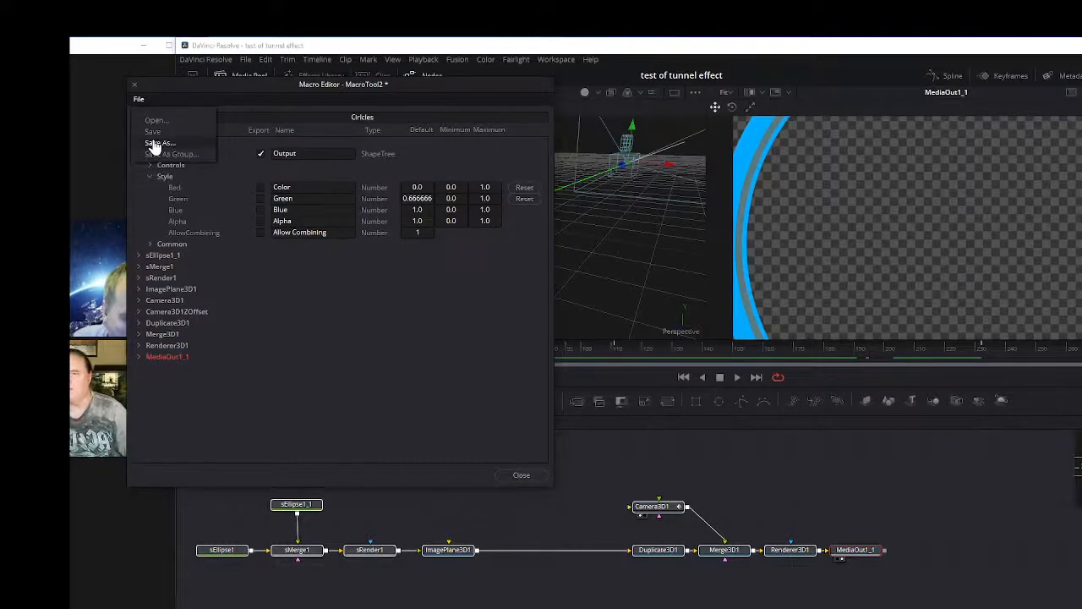
click(155, 142)
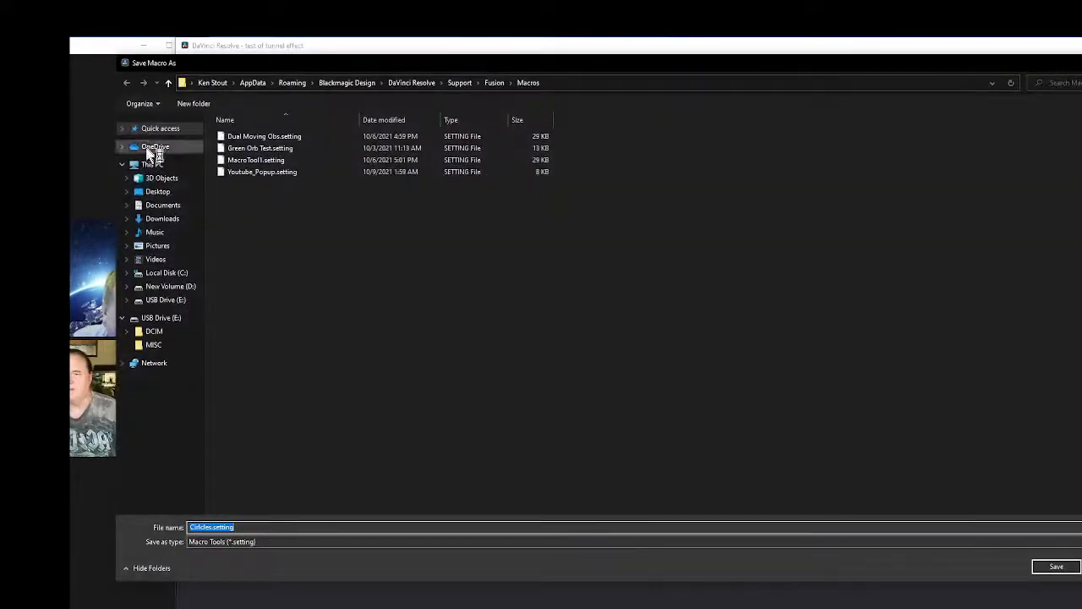
click(158, 195)
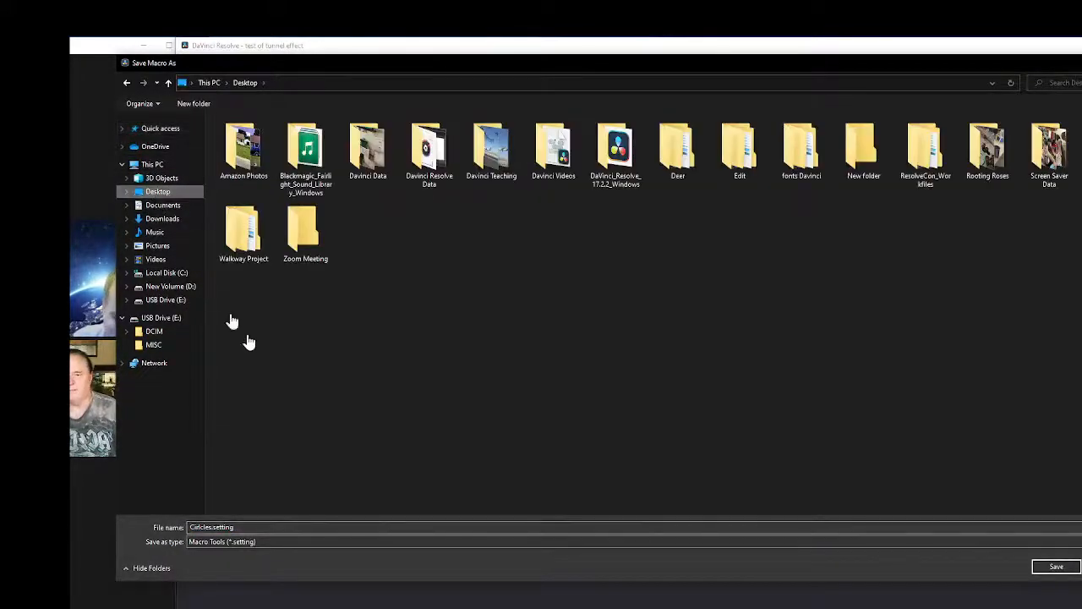
click(1054, 568)
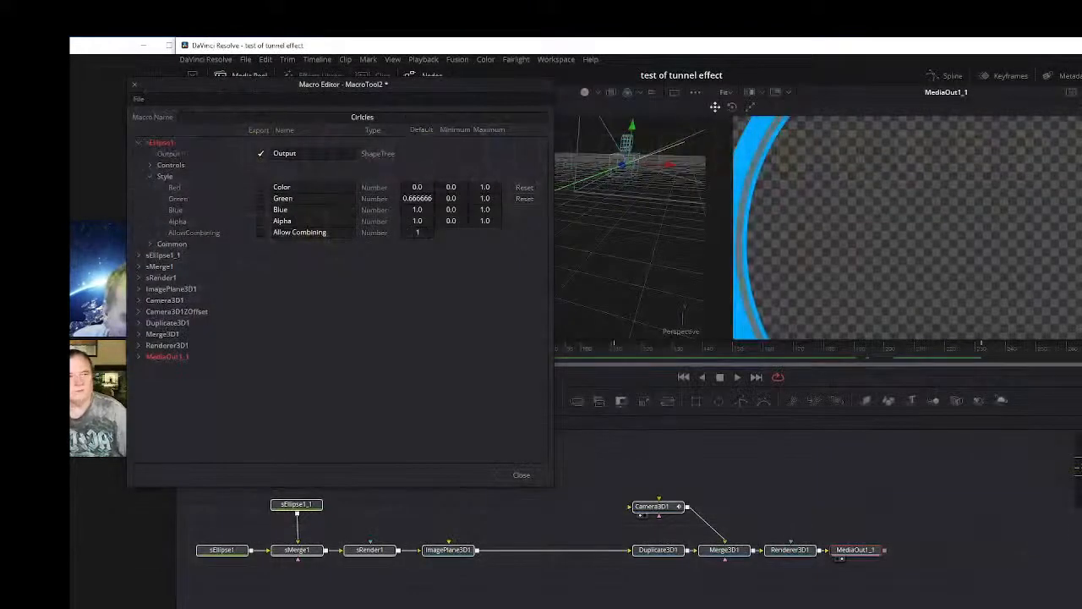
Minimize DaVinci Resolve, move the Edit folder to a free area of the Windows desktop and open its Titles subfolder.
click(1080, 46)
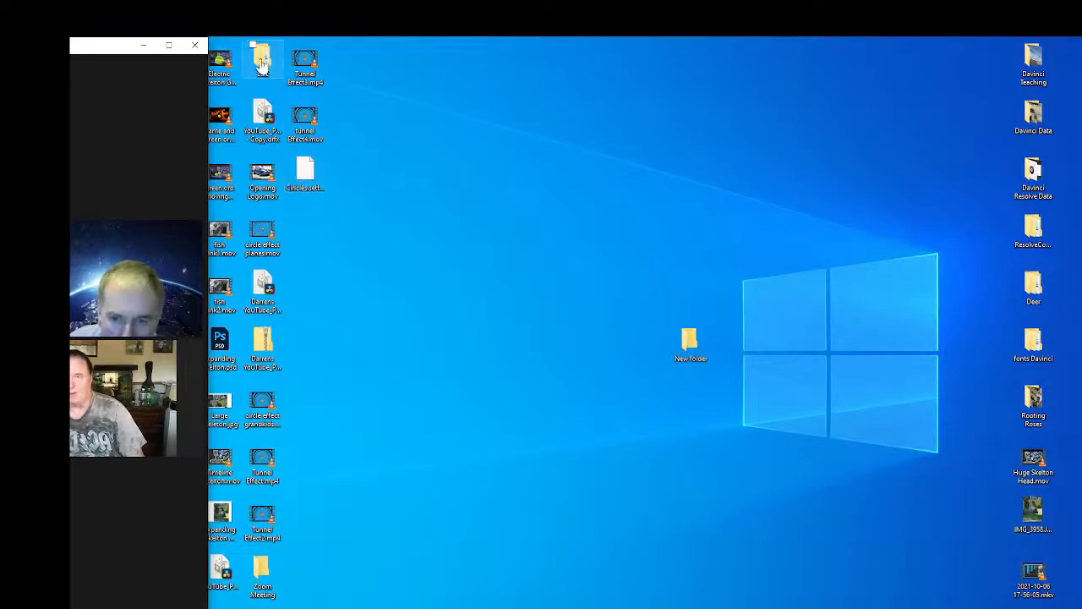
drag(262, 60, 477, 181)
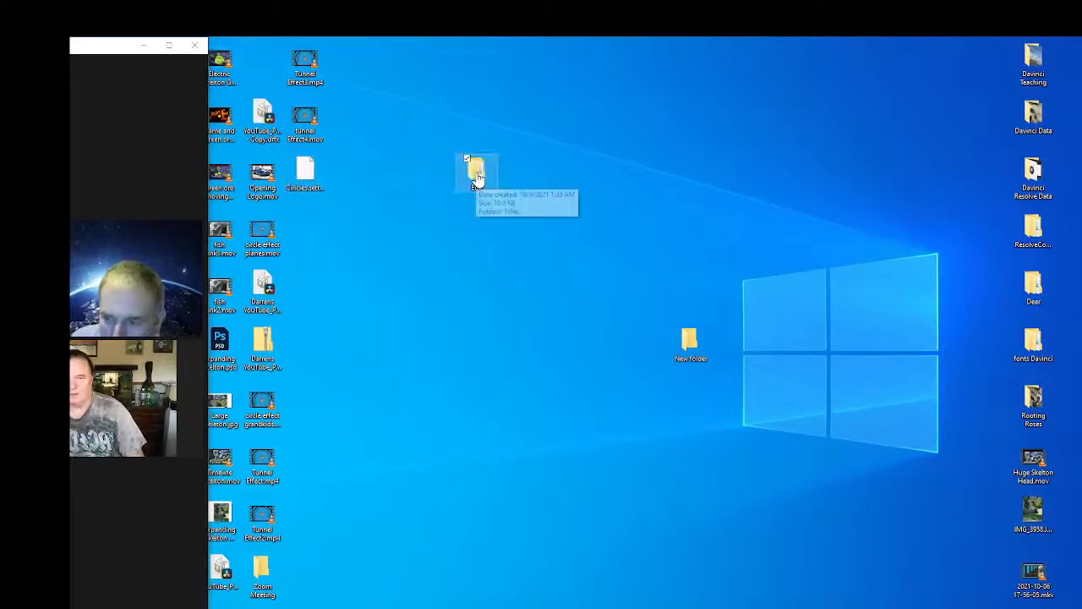
double_click(476, 177)
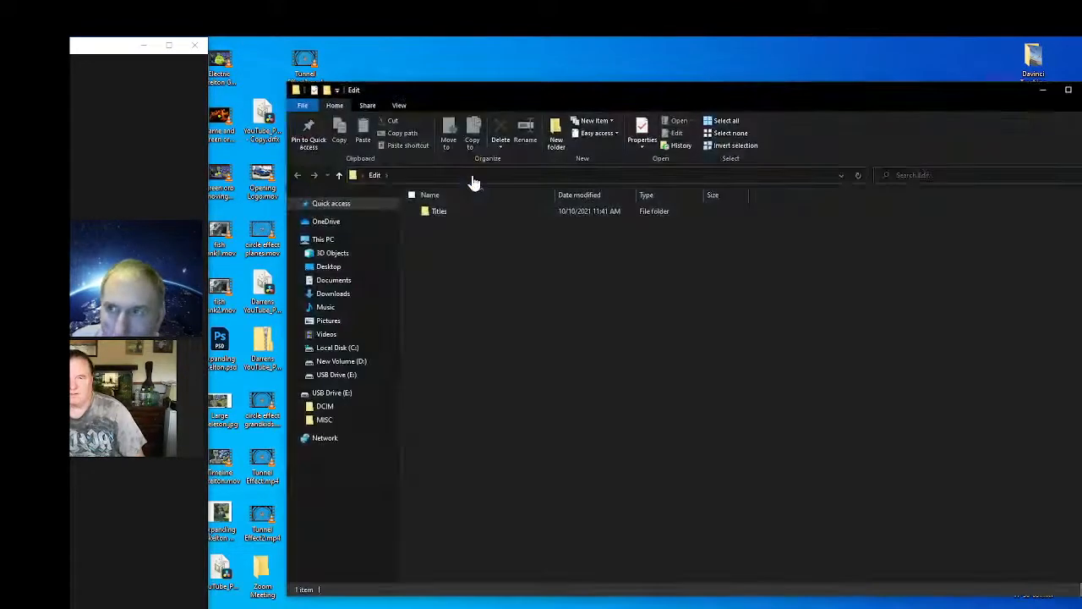
double_click(439, 213)
drag(473, 99, 566, 95)
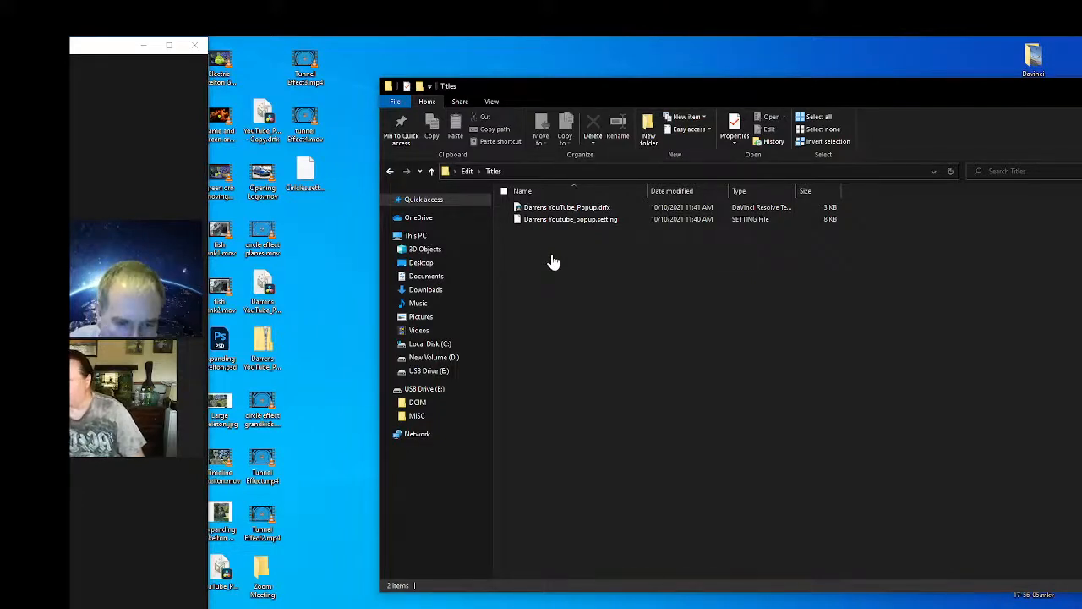
Copy Cirlcles.setting from the desktop into the Titles folder and put the folder window away.
right_click(305, 174)
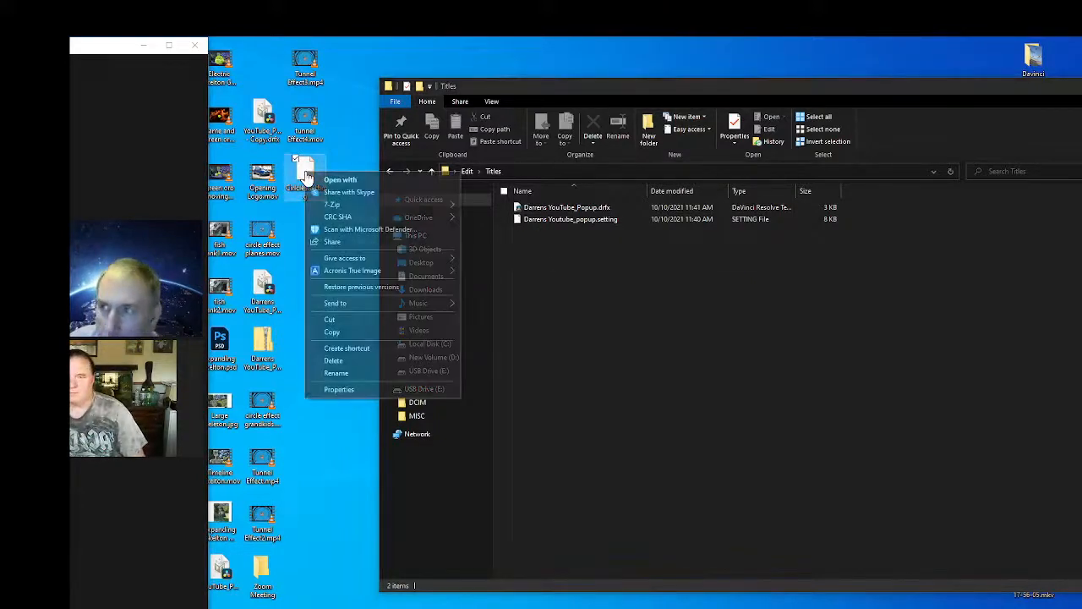
click(338, 333)
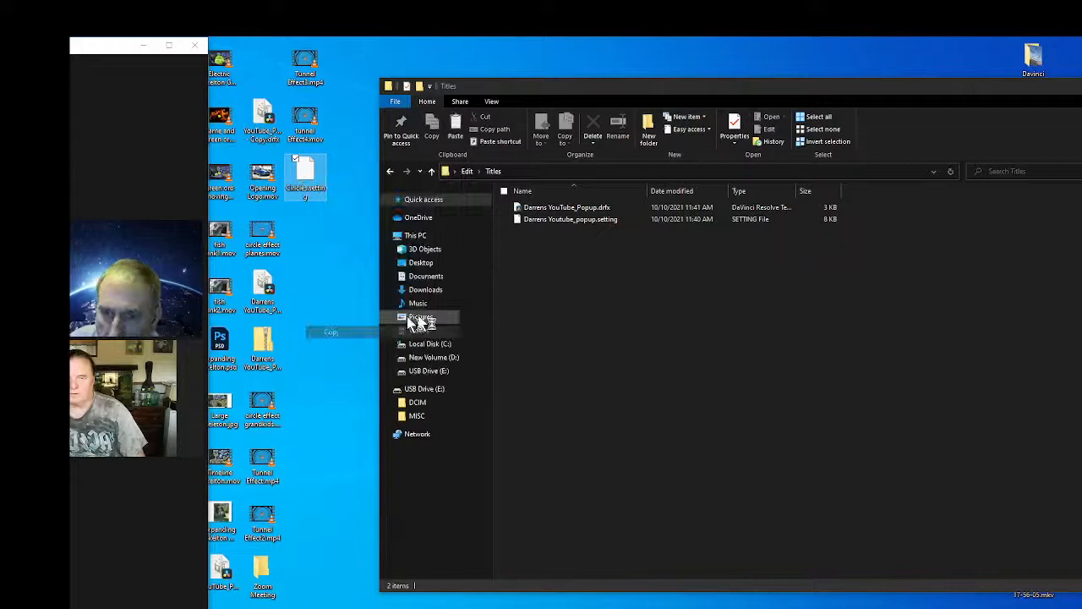
right_click(572, 302)
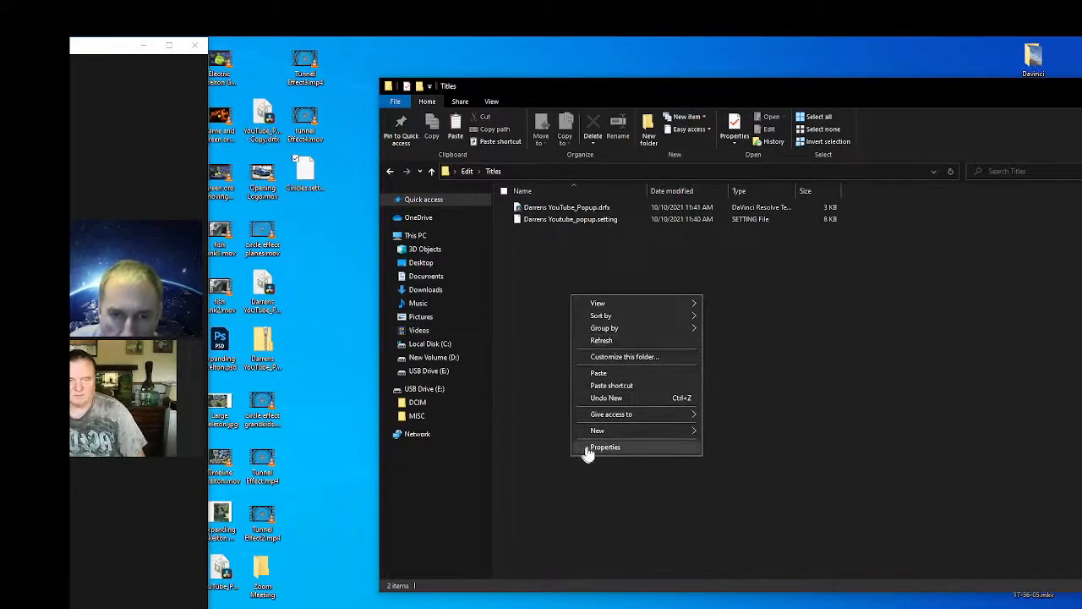
click(597, 373)
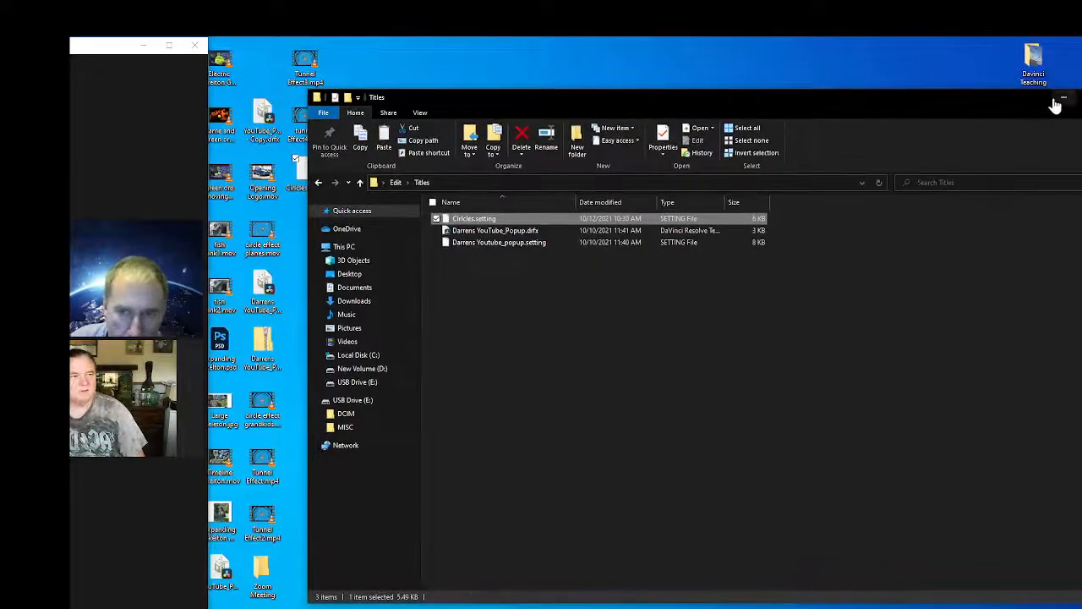
click(1067, 88)
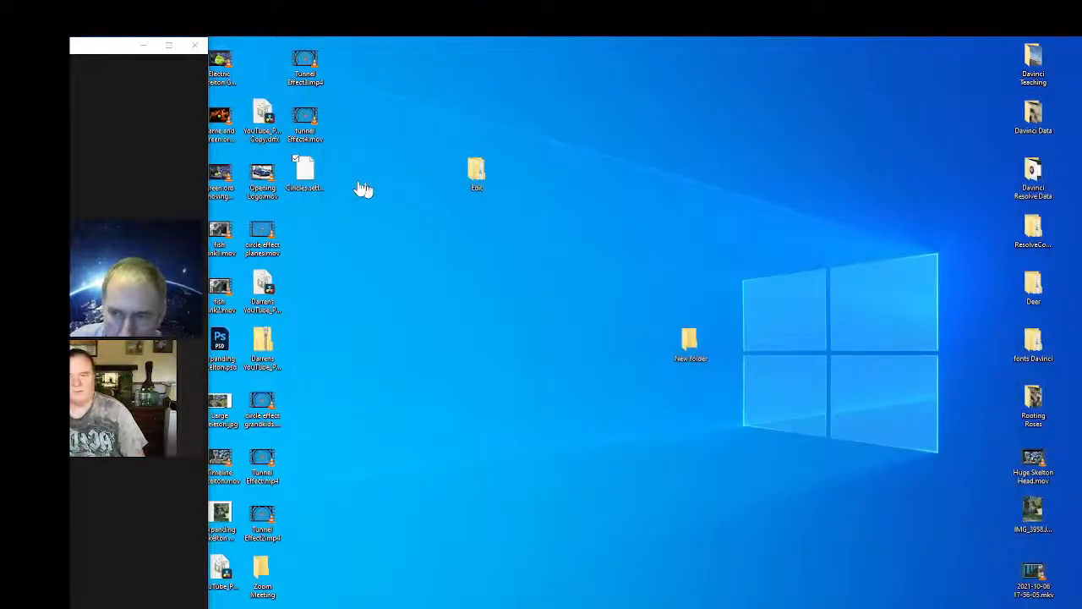
Compress the Edit folder with 7-Zip into a zip-format archive named circles.drfx and place it below Cirlcles.setting on the desktop.
right_click(475, 171)
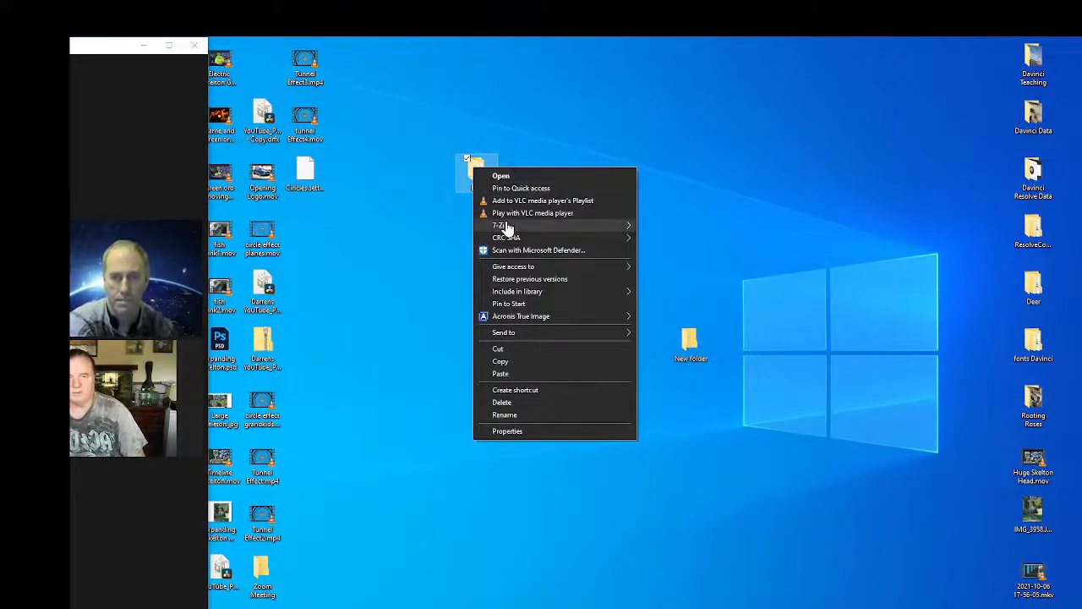
mouse_move(623, 227)
click(682, 229)
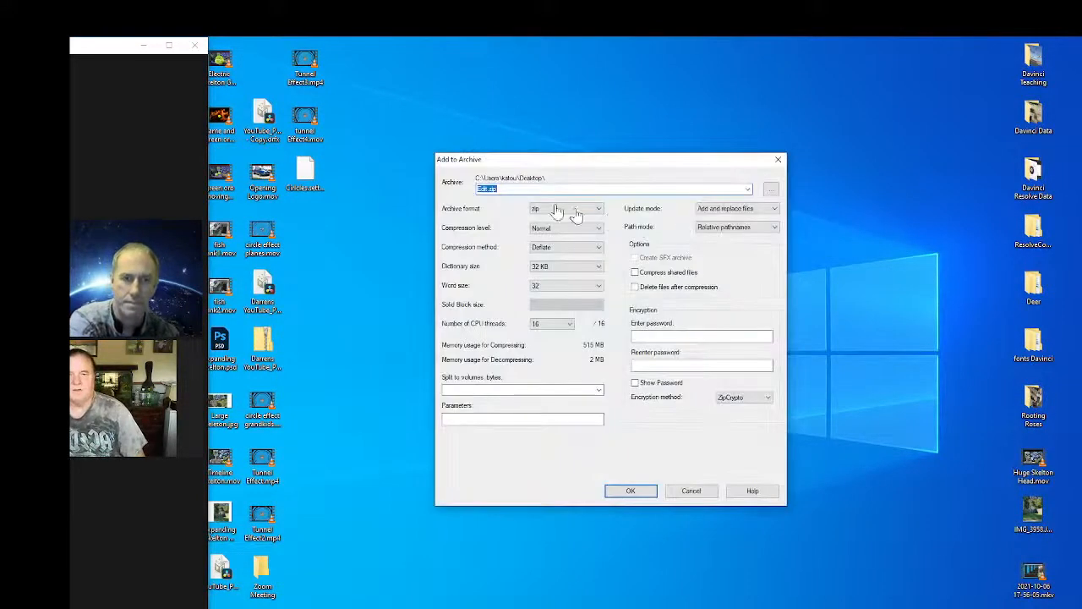
text(c)
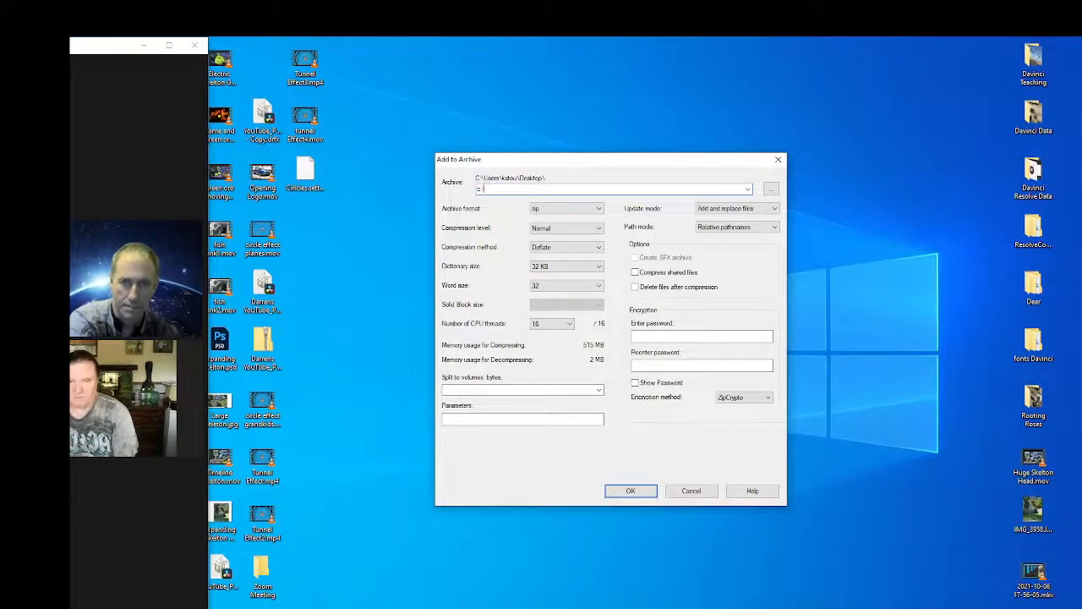
text(ir)
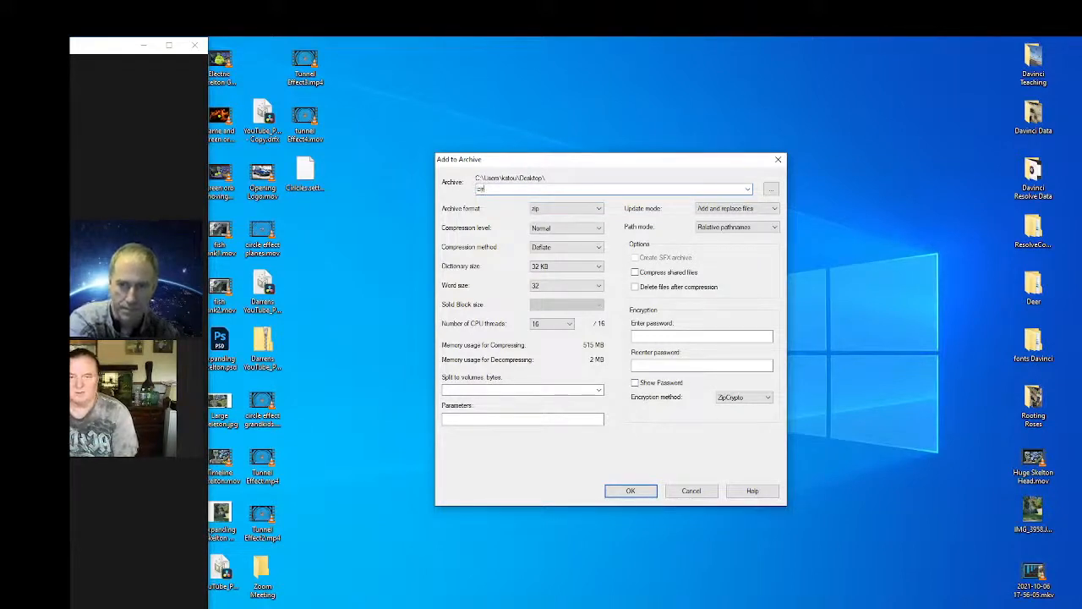
text(cles.drfx)
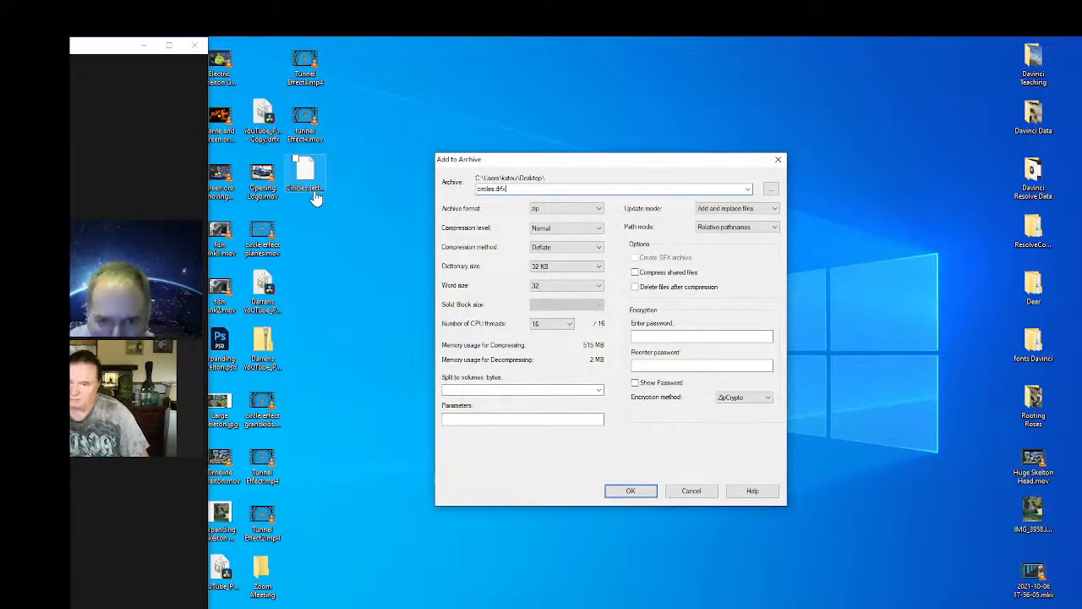
click(633, 491)
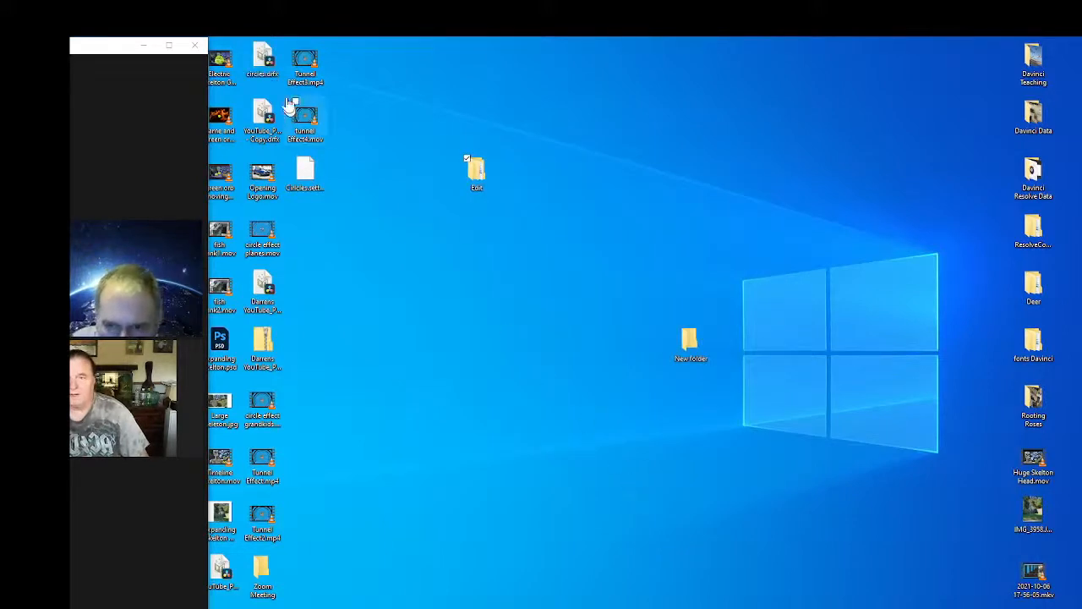
drag(262, 59, 306, 227)
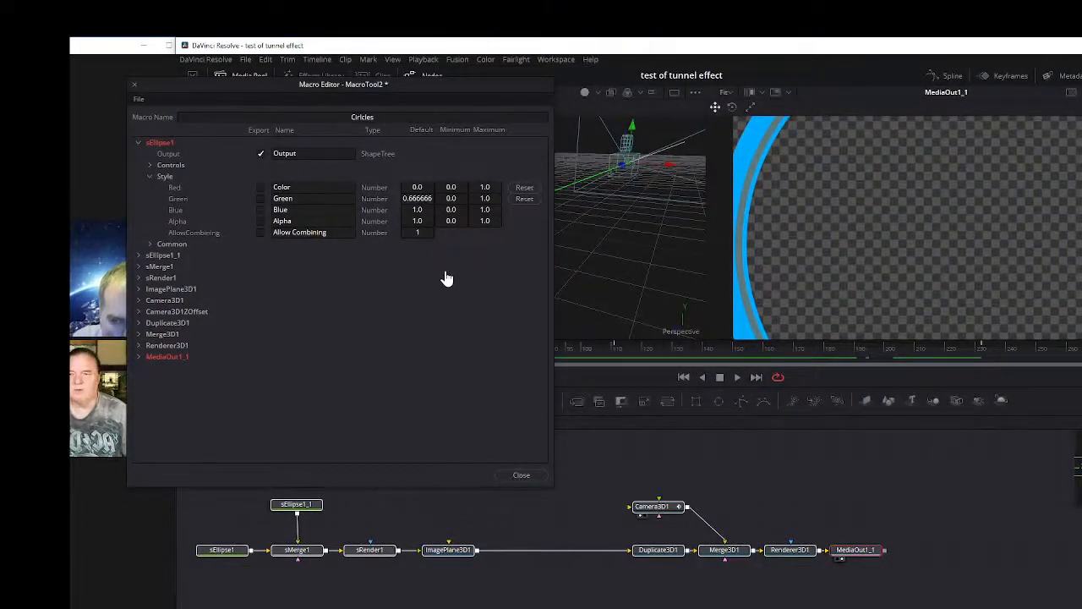
Back in DaVinci Resolve, close the Macro Editor, narrow the window to uncover the desktop icons and select circles.drfx.
click(520, 476)
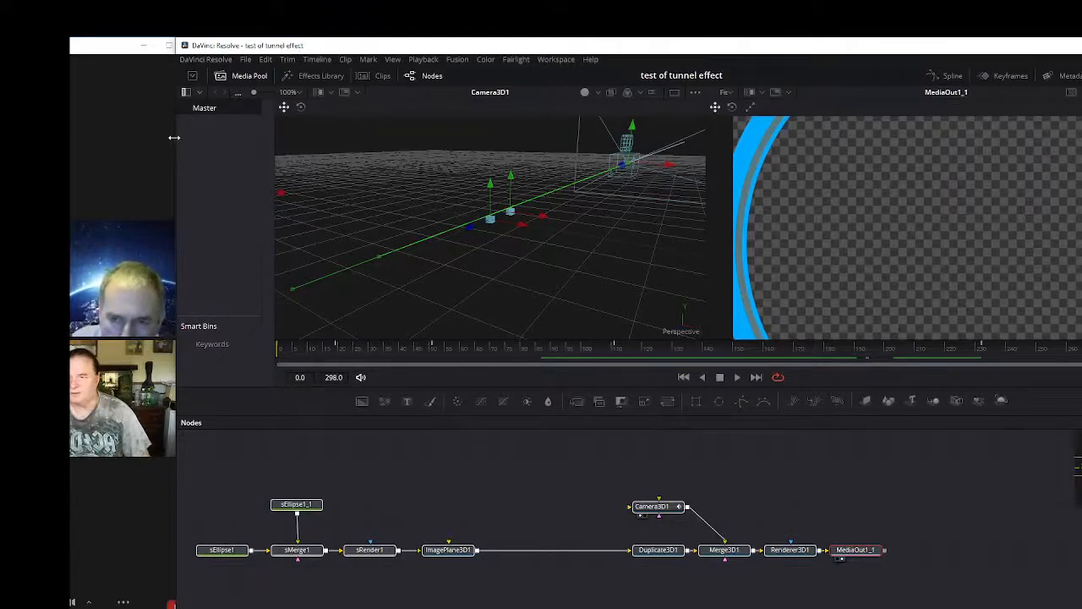
drag(175, 139, 323, 138)
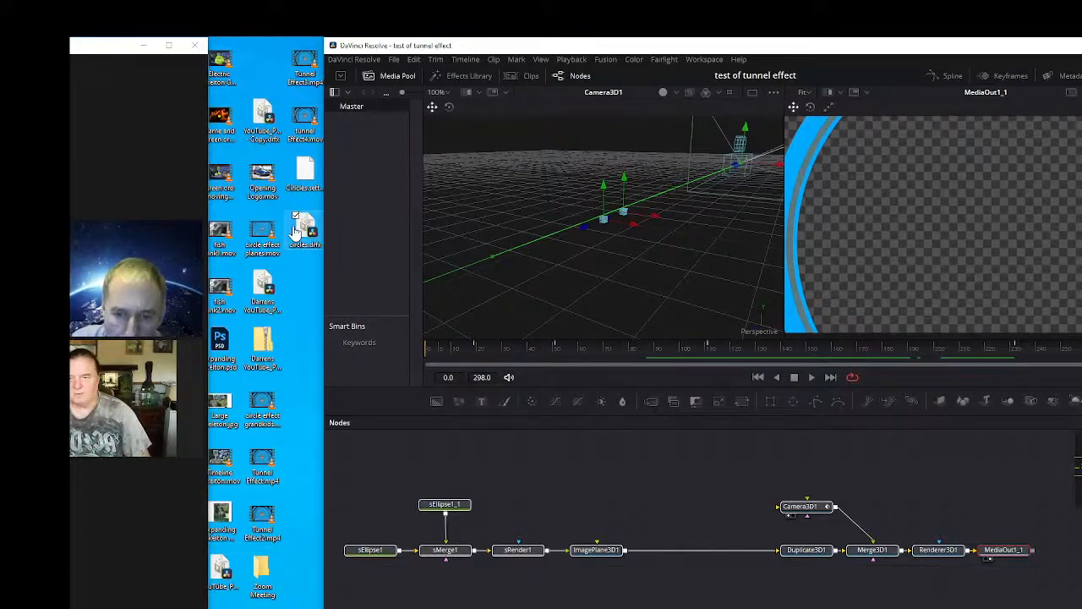
click(297, 222)
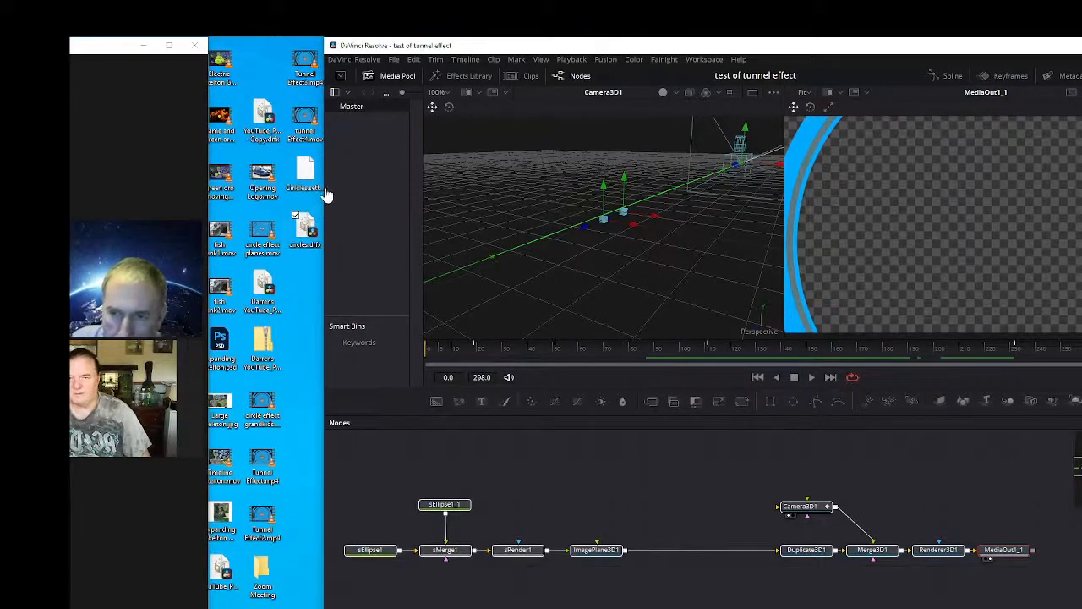
Move the DaVinci Resolve window down to clear the desktop and place New folder below circles.drfx.
drag(322, 188, 603, 203)
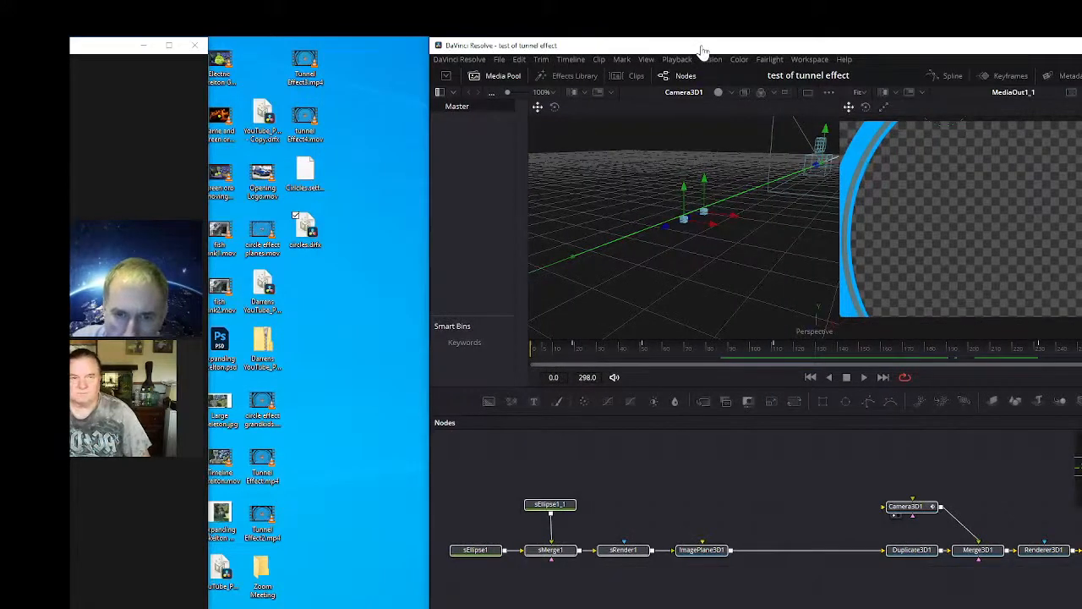
drag(698, 49, 647, 375)
drag(687, 337, 303, 282)
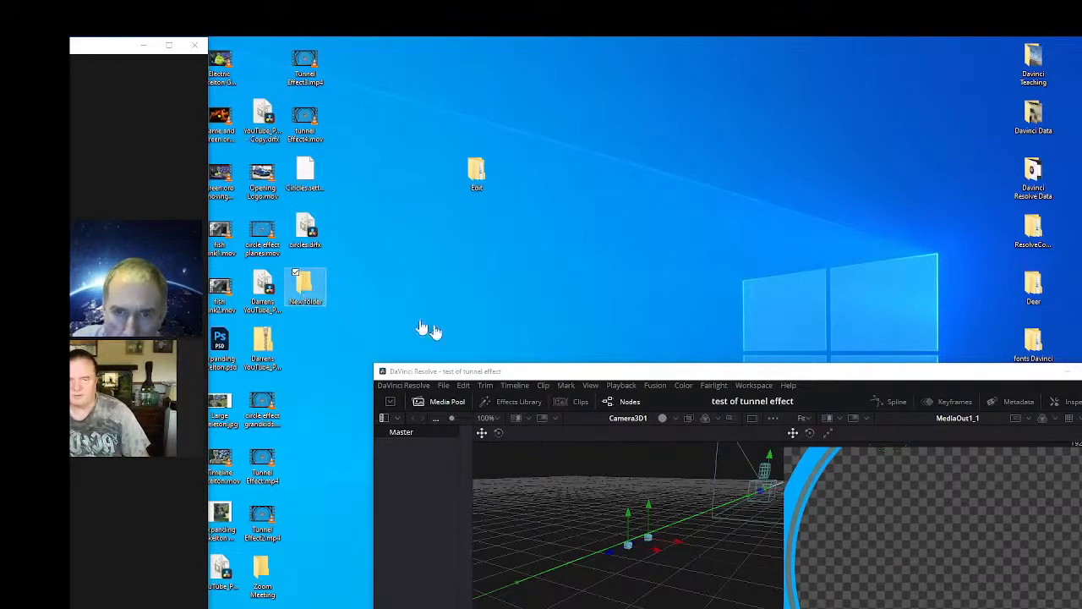
Open New folder on the desktop to check its contents.
double_click(302, 288)
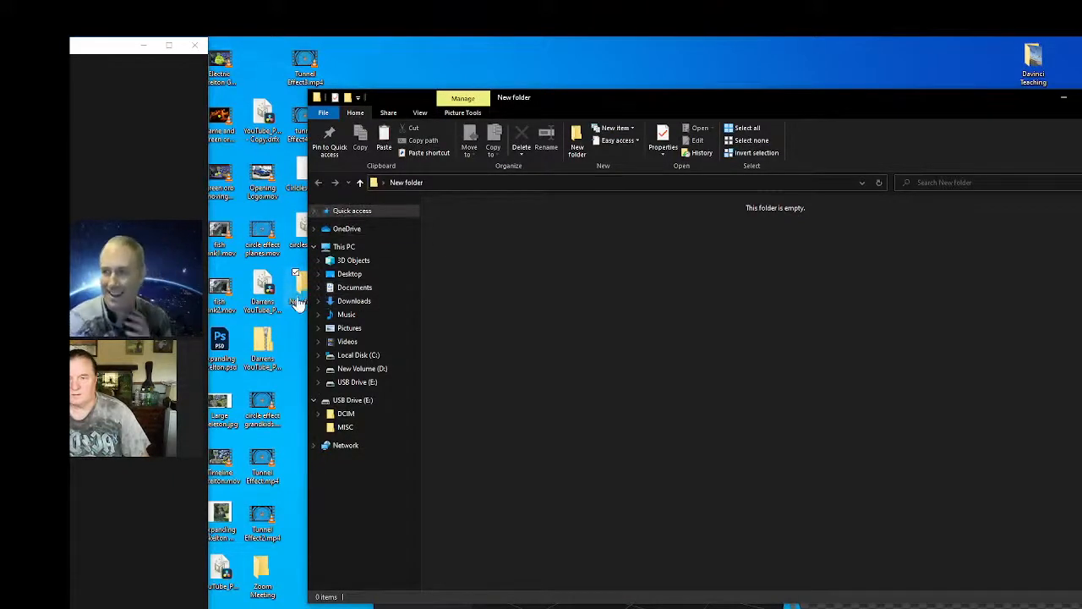
click(300, 336)
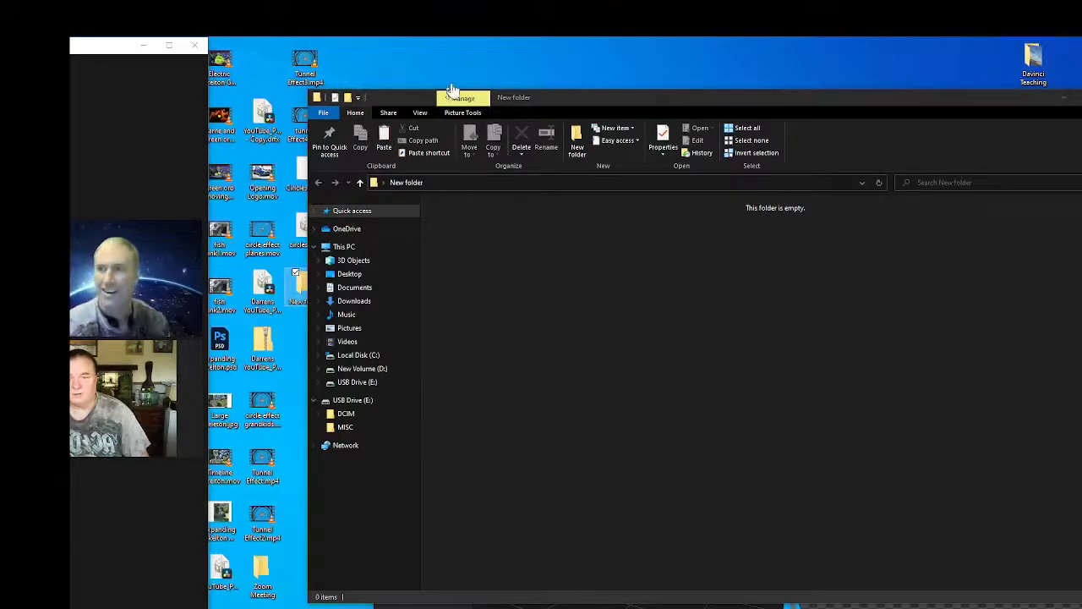
click(460, 60)
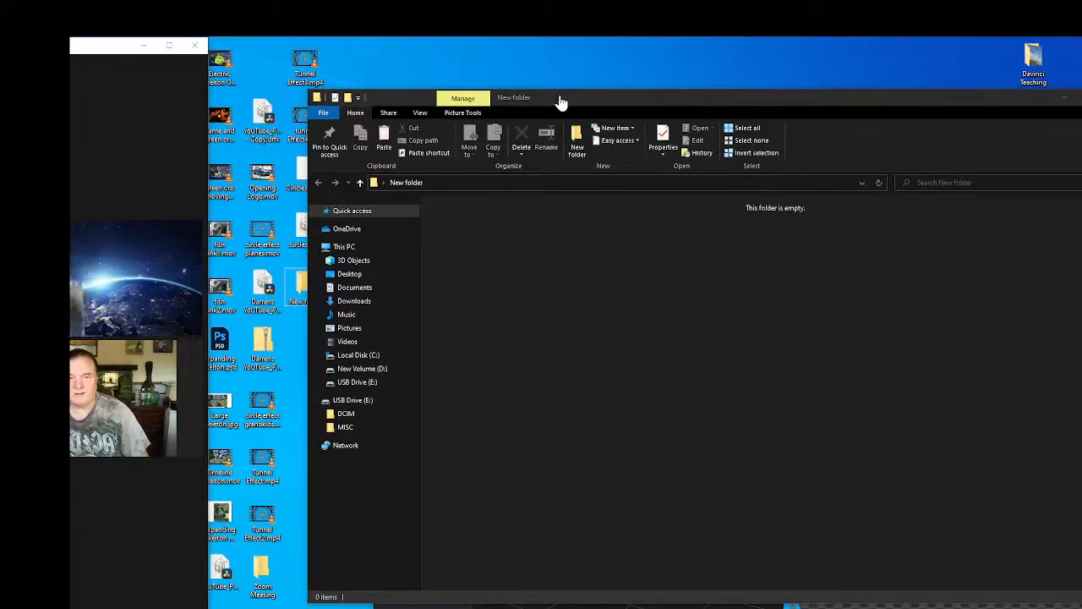
Shift the New folder window off the desktop icons and rearrange the folders so Edit sits directly below circles.drfx, with New folder beneath it.
drag(558, 100, 627, 305)
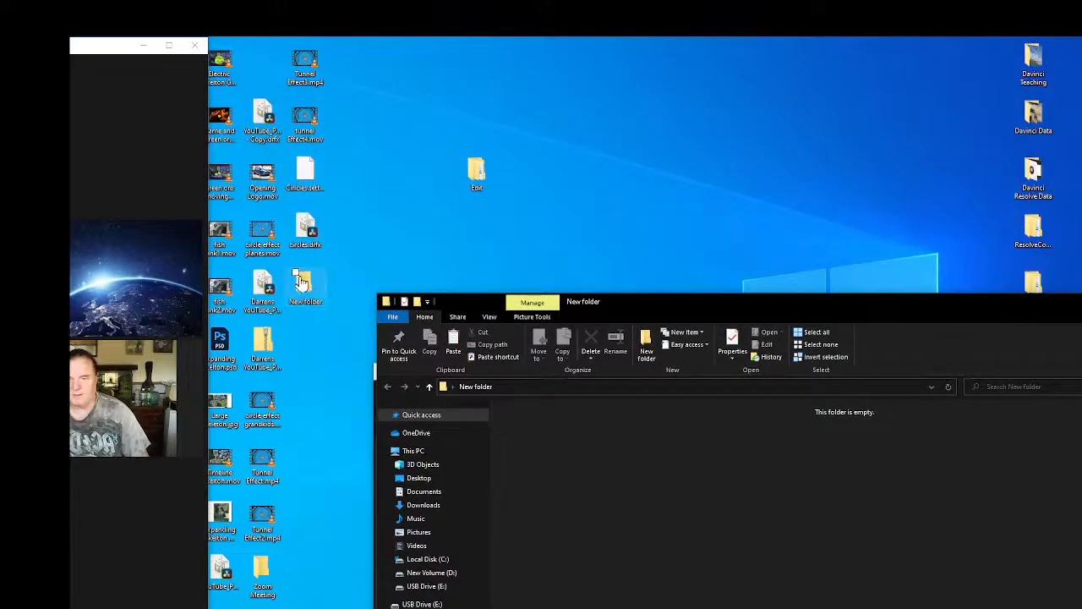
drag(305, 286, 301, 398)
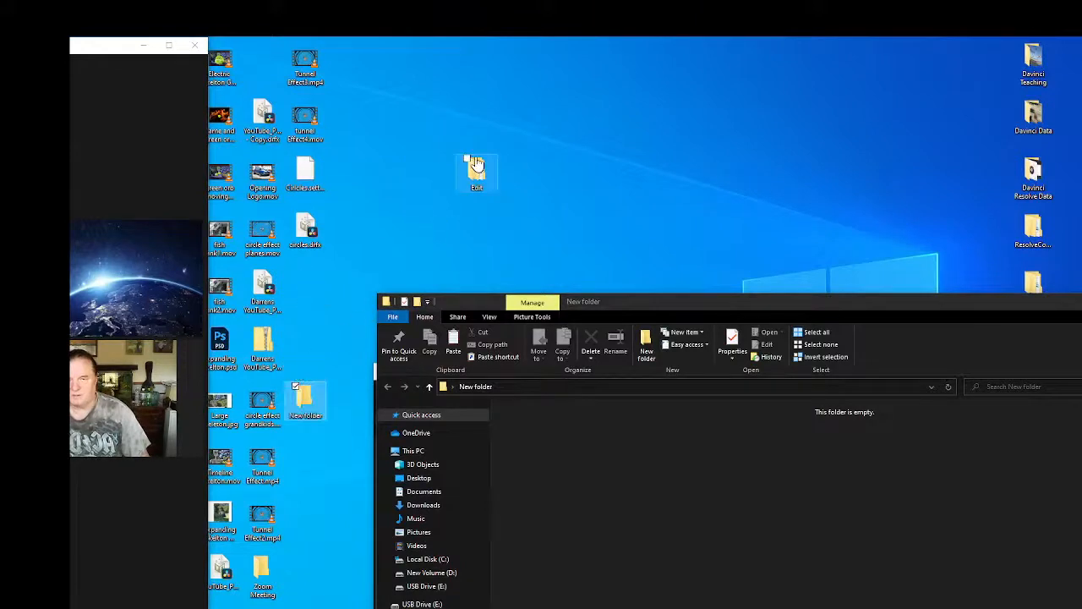
drag(476, 169, 306, 285)
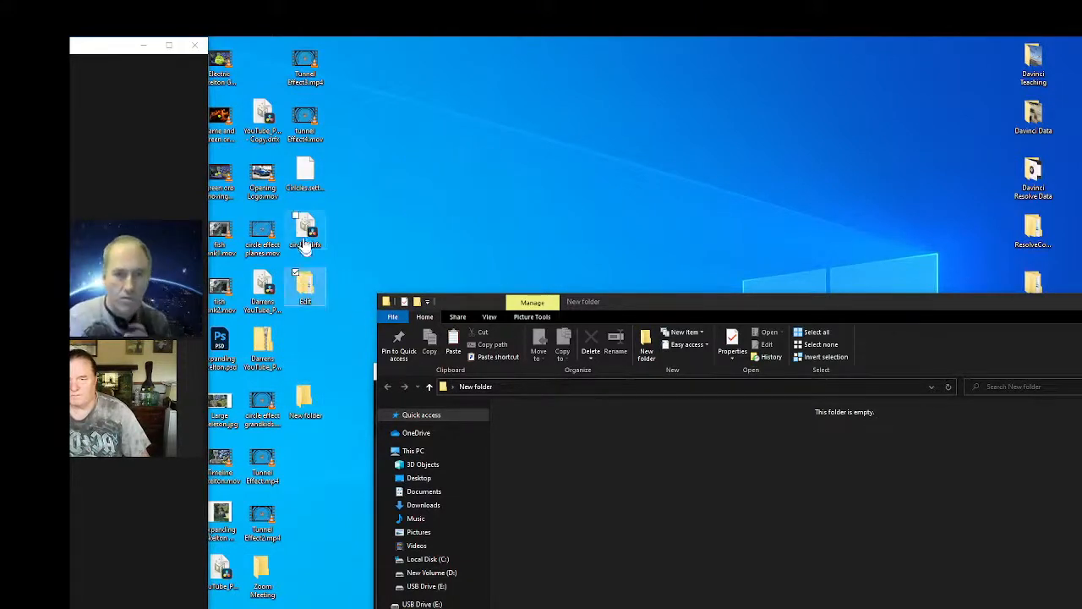
Copy circles.drfx from the desktop into the Titles subfolder of Edit and close the folder window.
click(305, 227)
right_click(305, 226)
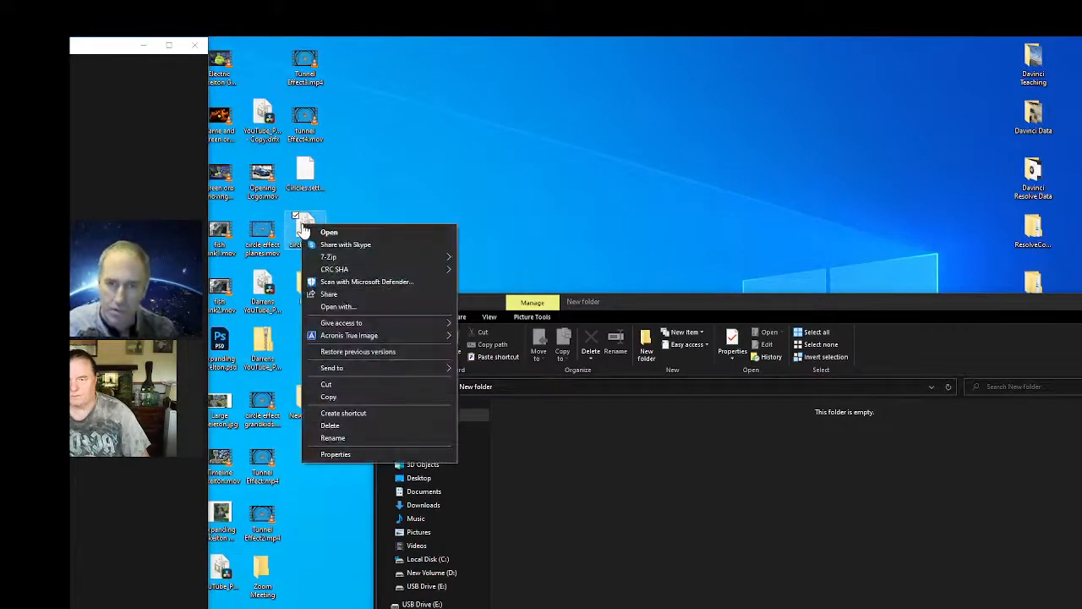
click(335, 398)
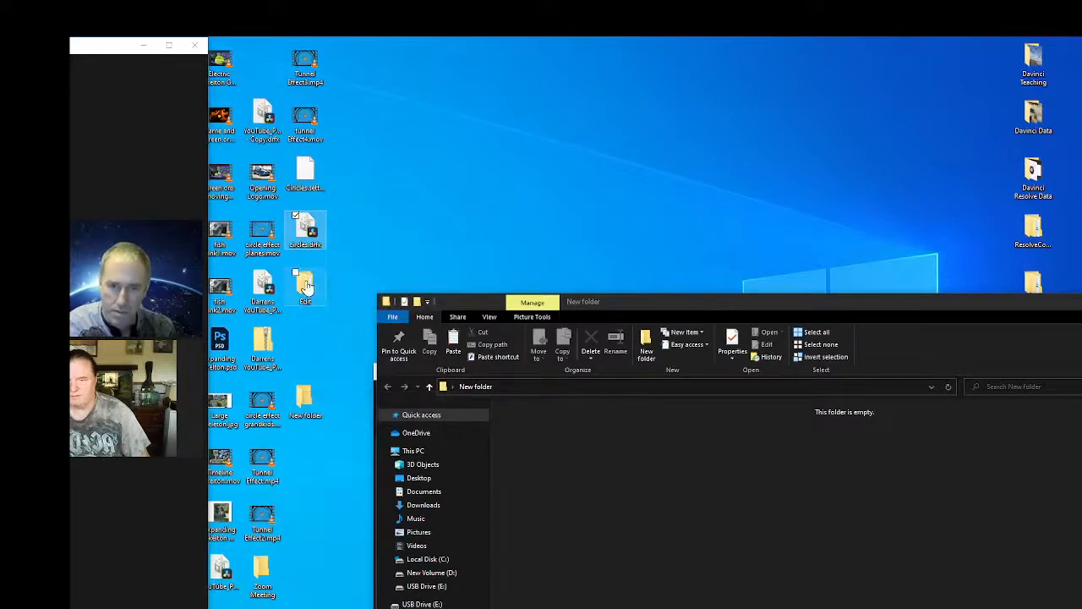
double_click(305, 287)
double_click(251, 172)
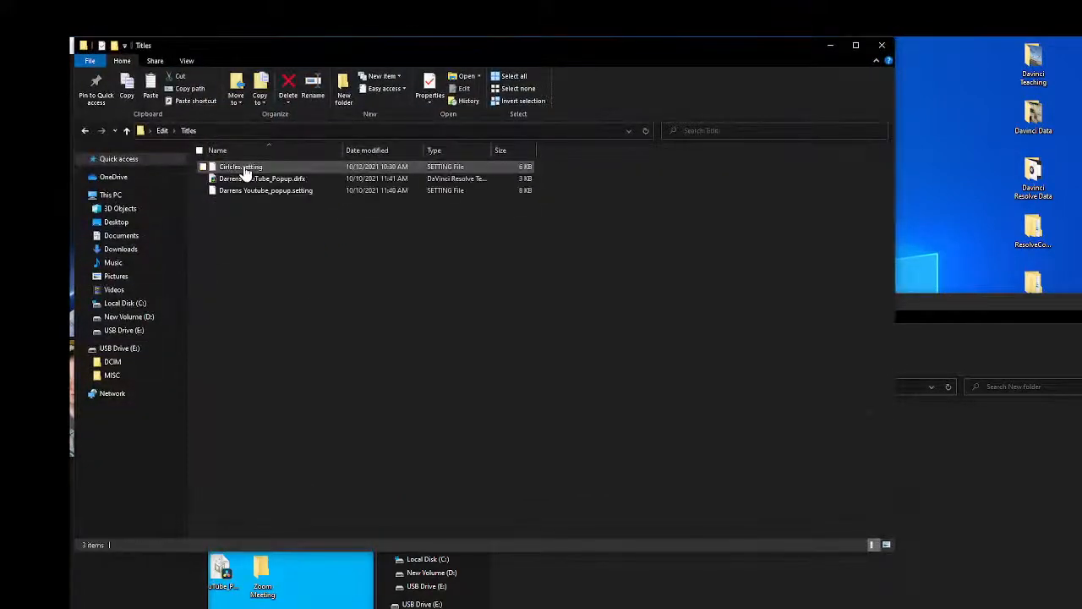
right_click(245, 224)
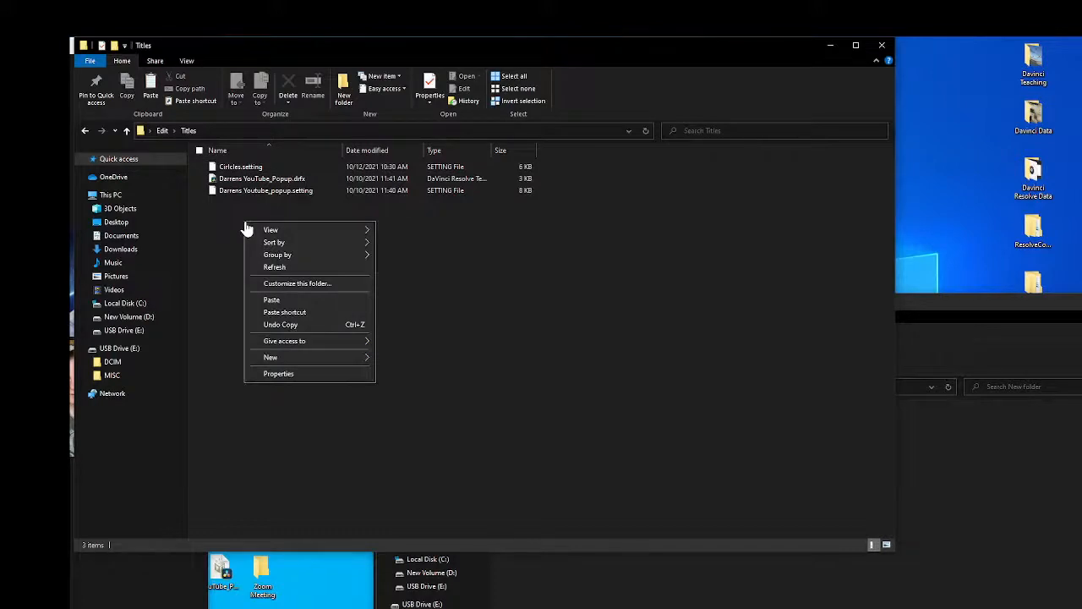
click(271, 300)
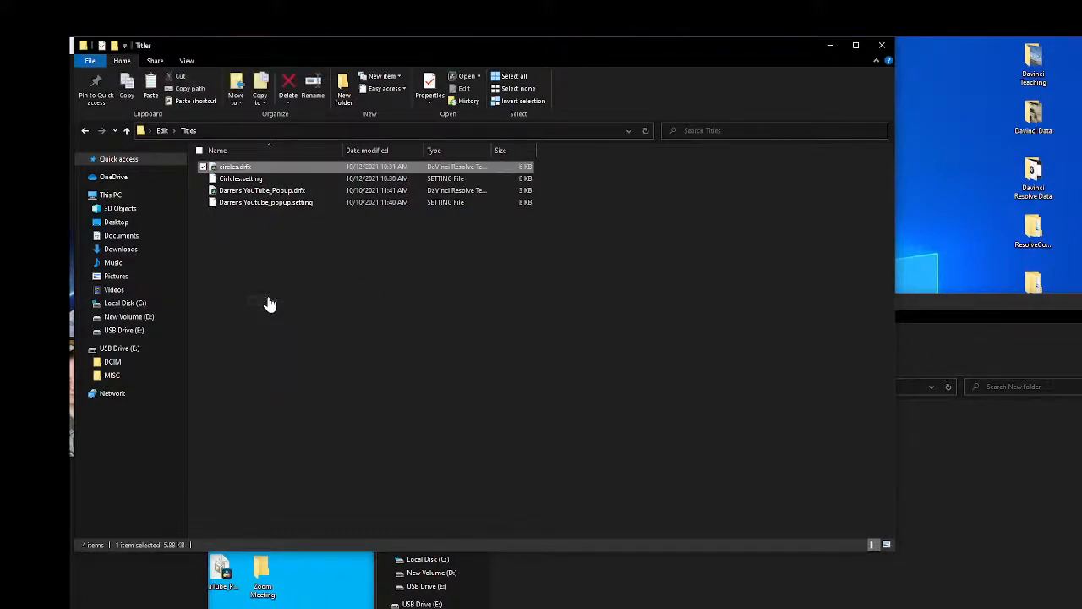
click(882, 49)
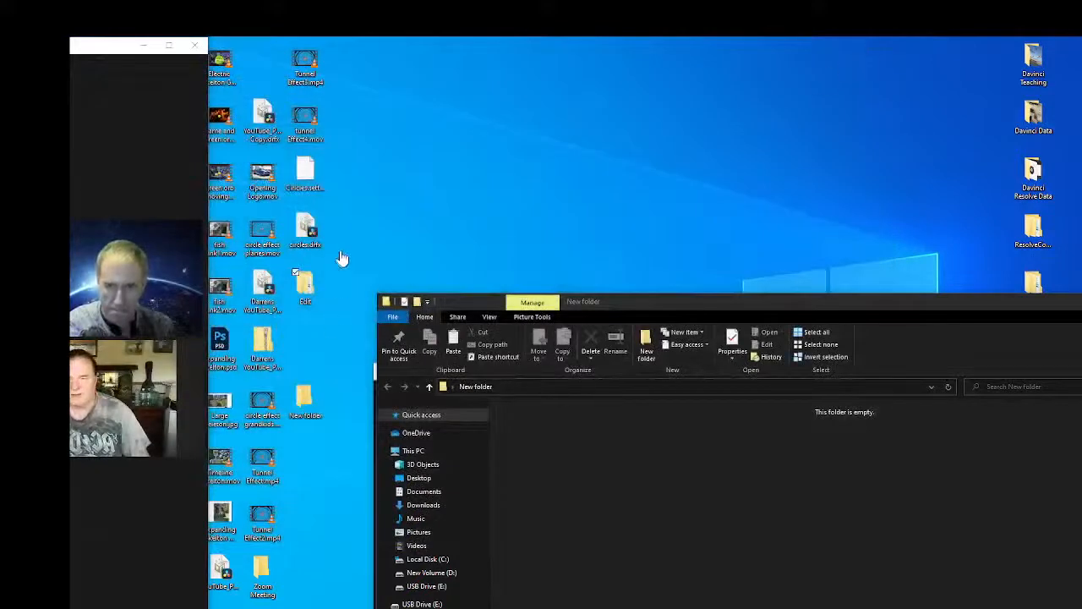
Try to paste another copy of circles.drfx onto the desktop and close the empty New folder window.
right_click(412, 207)
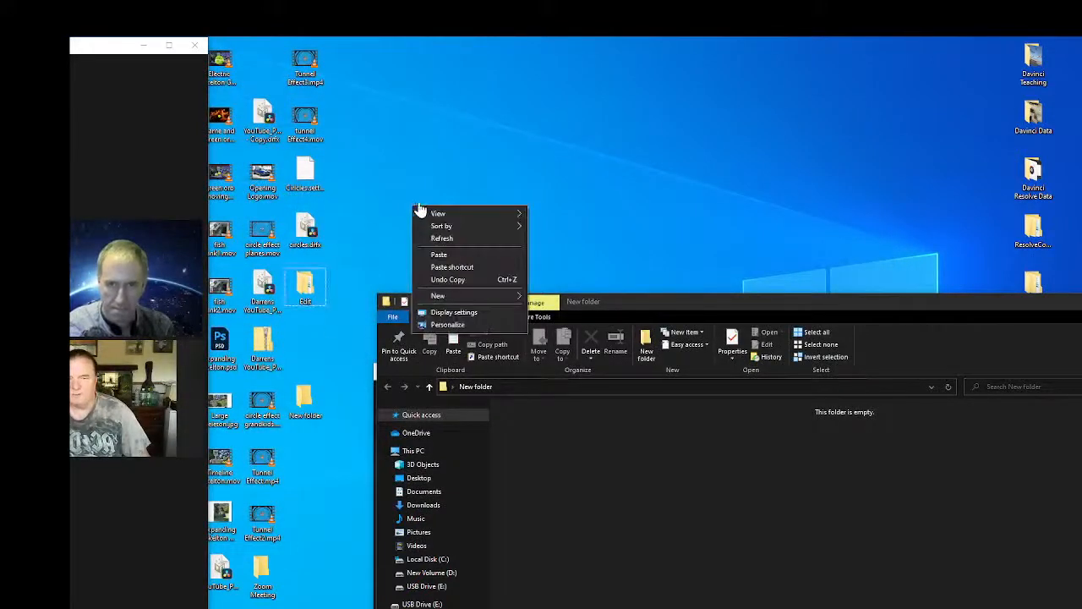
click(440, 255)
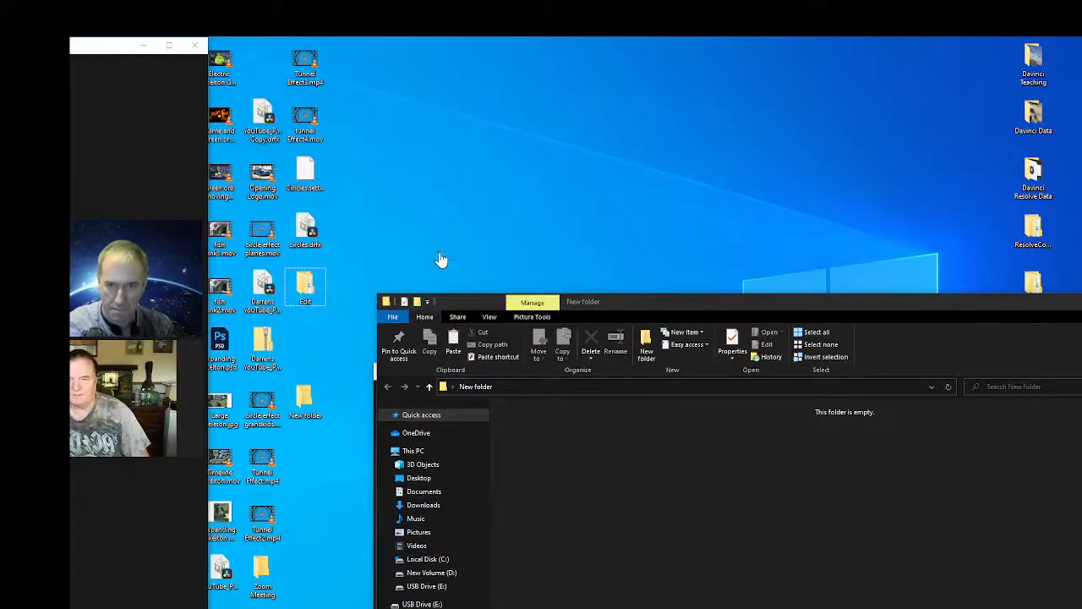
click(938, 305)
drag(939, 305, 930, 285)
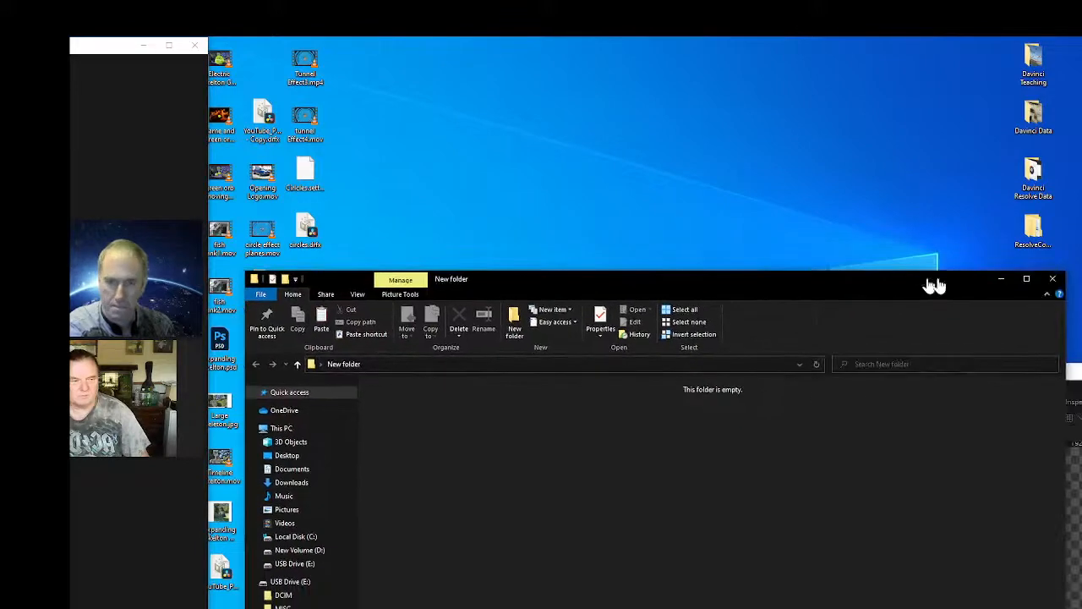
click(1038, 287)
right_click(385, 211)
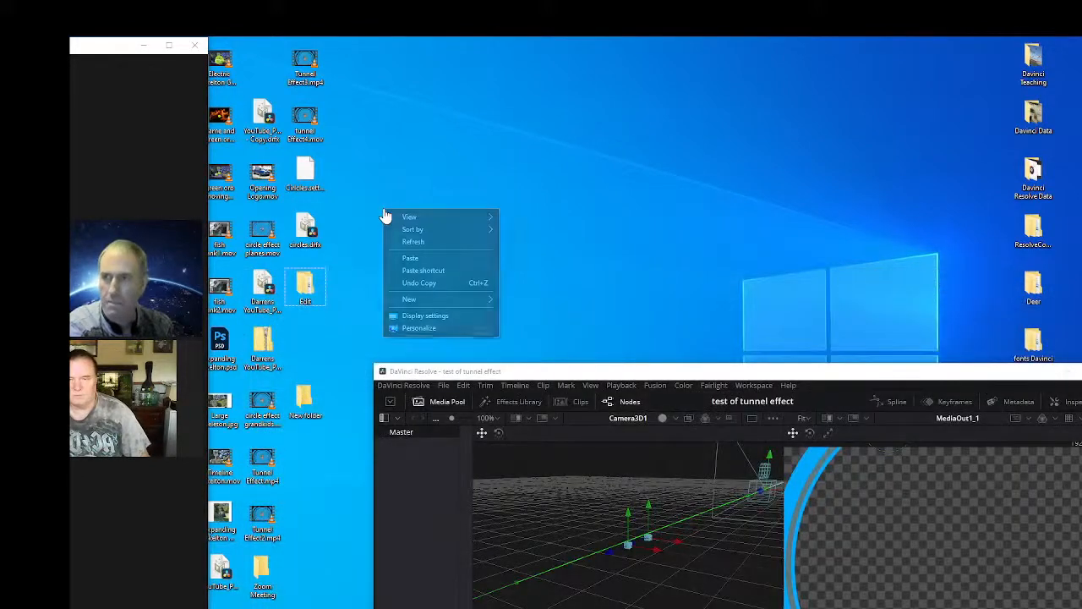
click(416, 261)
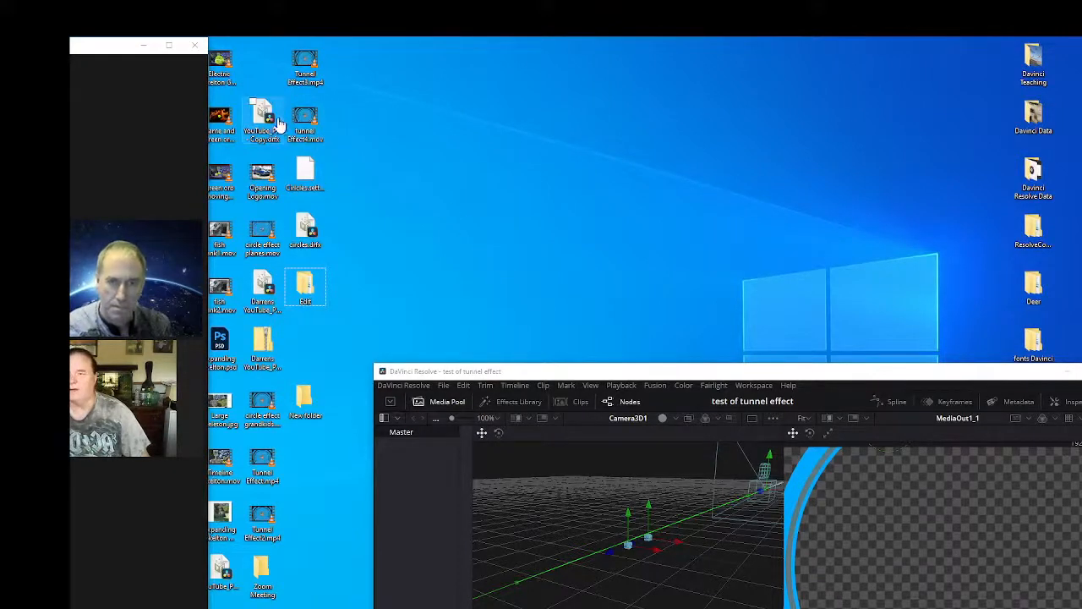
Place YouTube_Popup - Copy.drfx below the Edit folder and move the DaVinci Resolve window back up beside the desktop icons.
drag(264, 118, 313, 347)
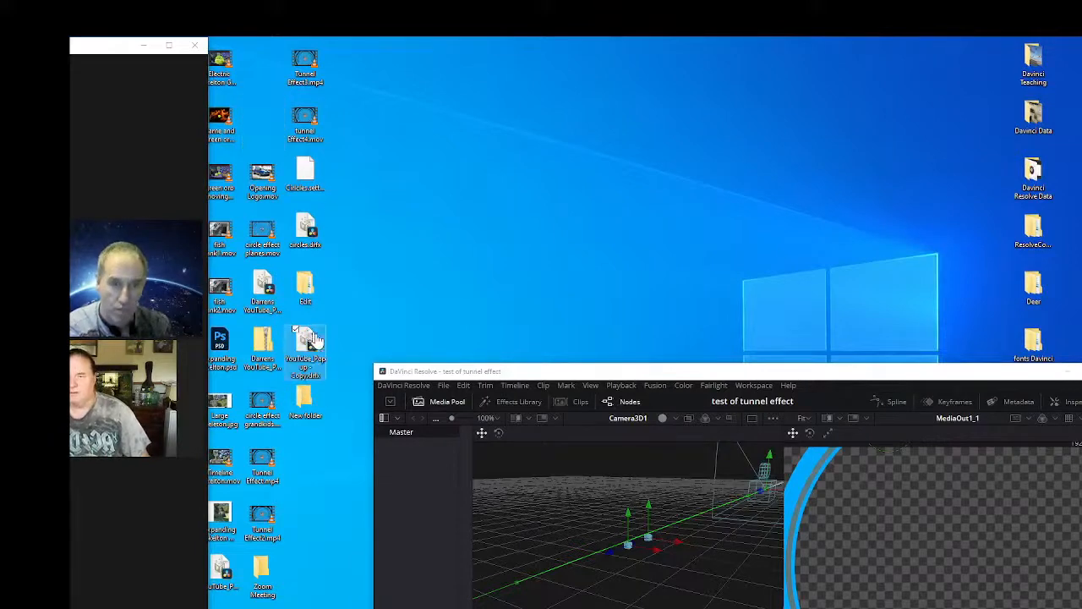
drag(952, 381, 920, 85)
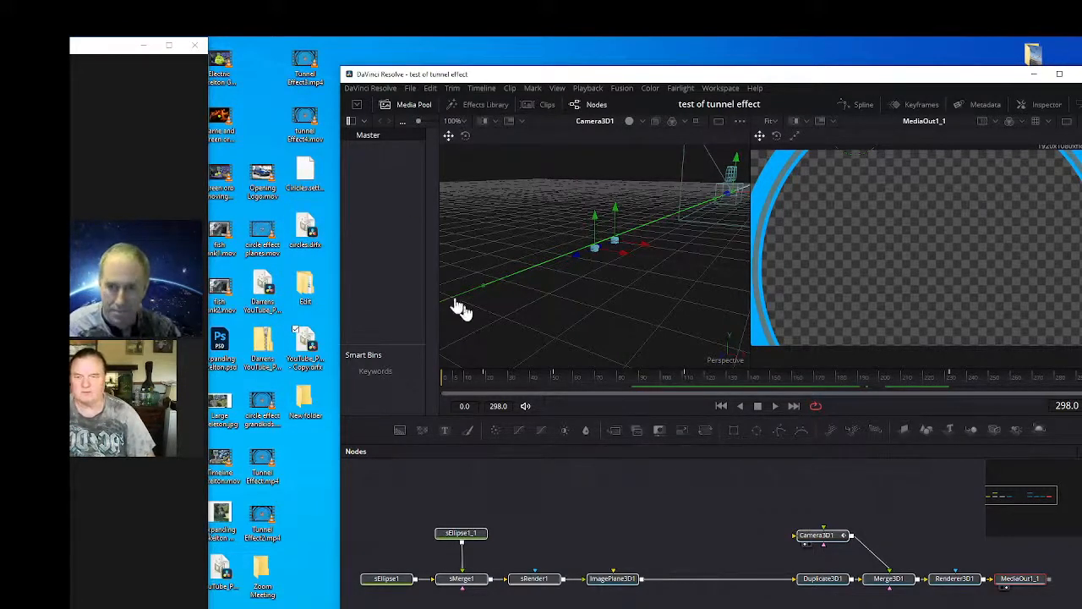
Try to install circles.drfx from the desktop into DaVinci Resolve as a template bundle.
drag(300, 230, 657, 495)
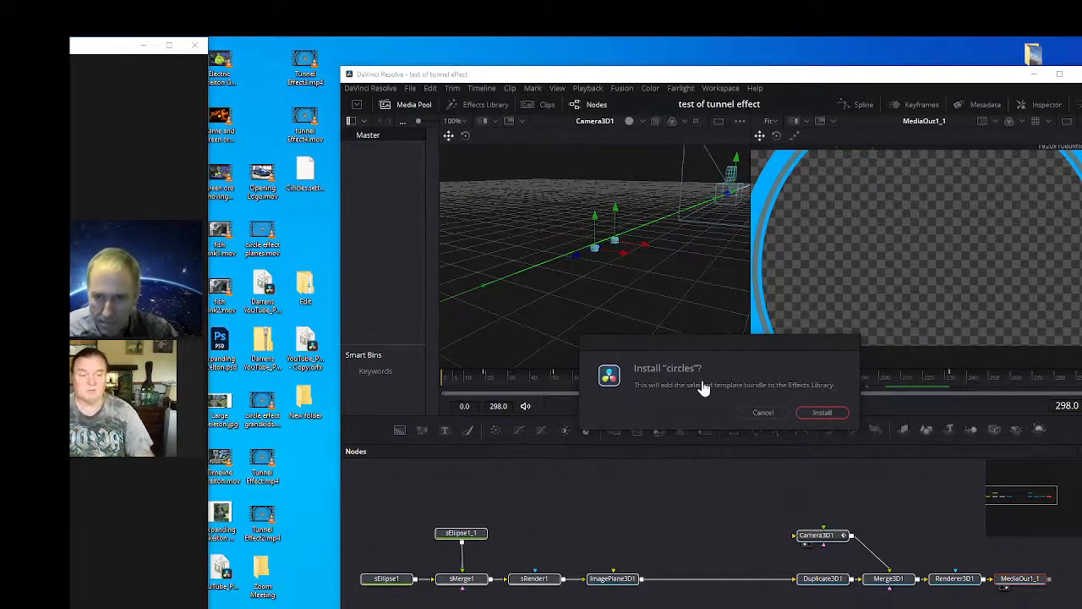
click(822, 412)
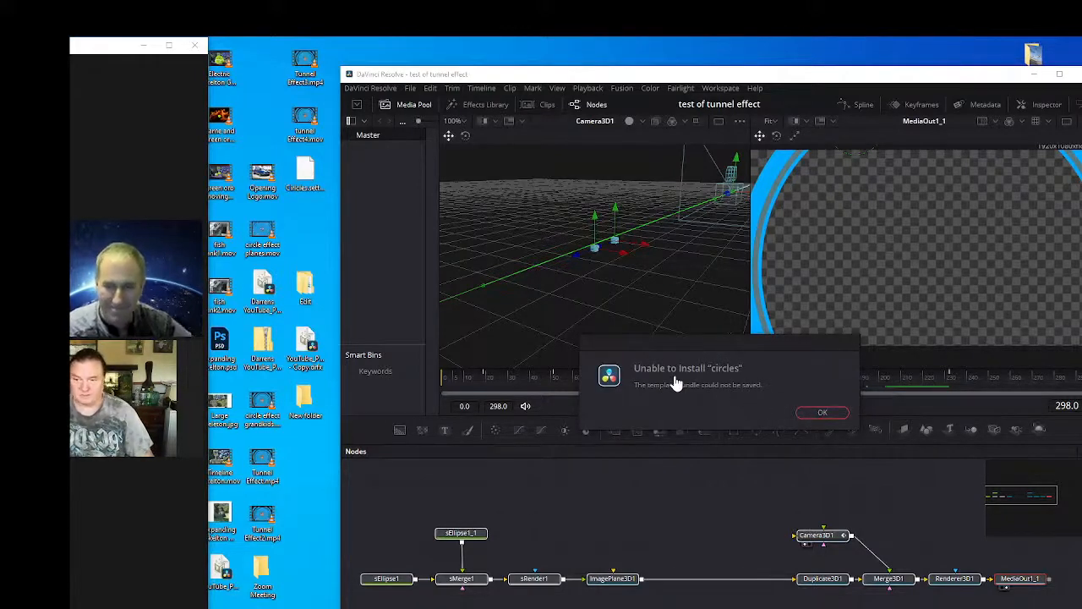
click(821, 414)
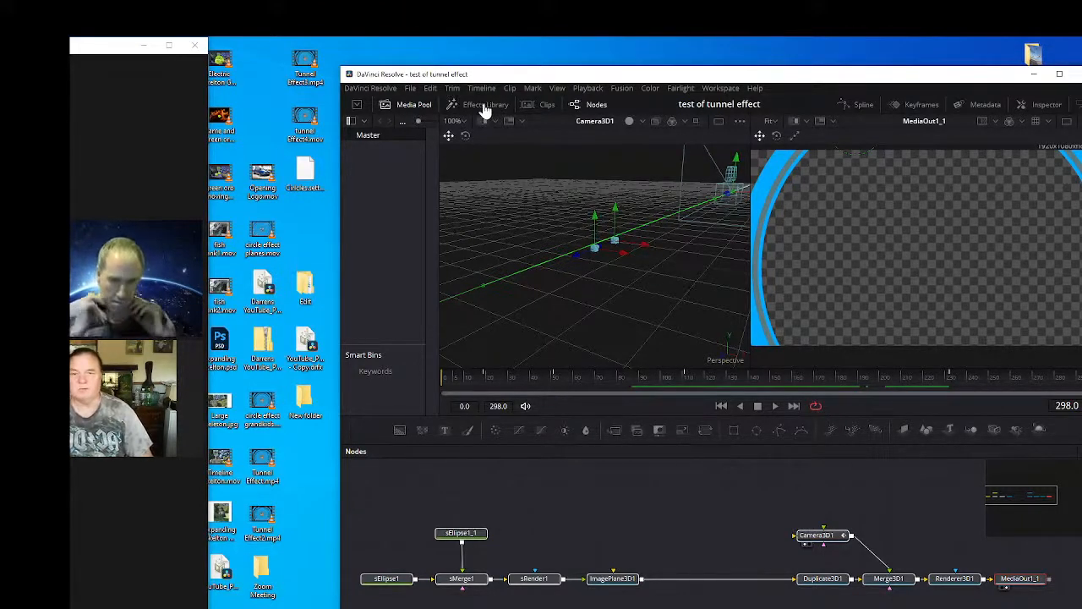
Check the Edit Titles templates in the Effects Library with the list widened, then return to the Media Pool.
click(485, 106)
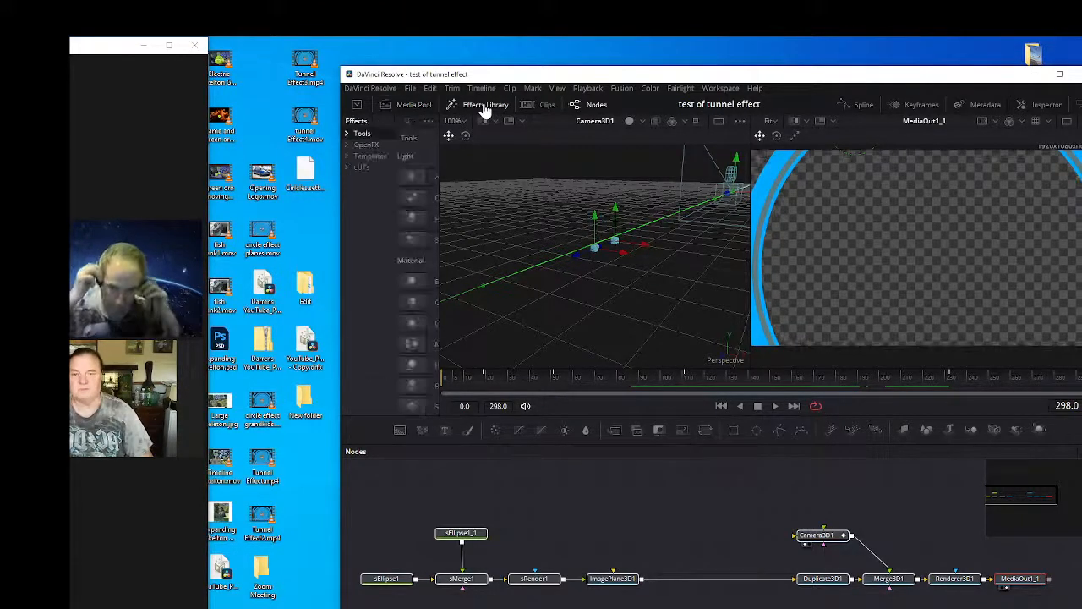
click(353, 157)
click(362, 169)
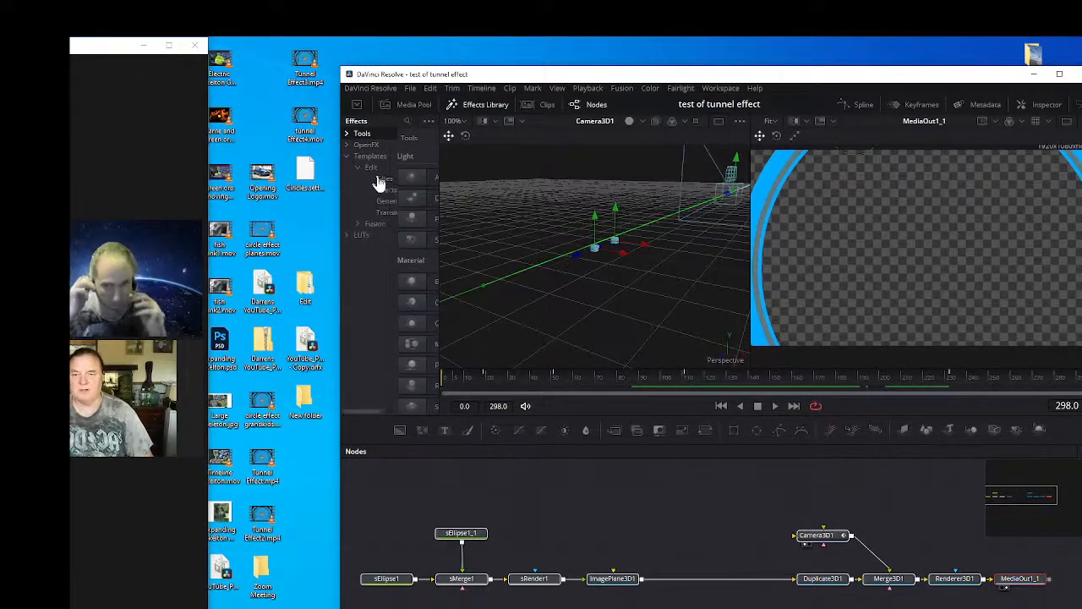
click(381, 181)
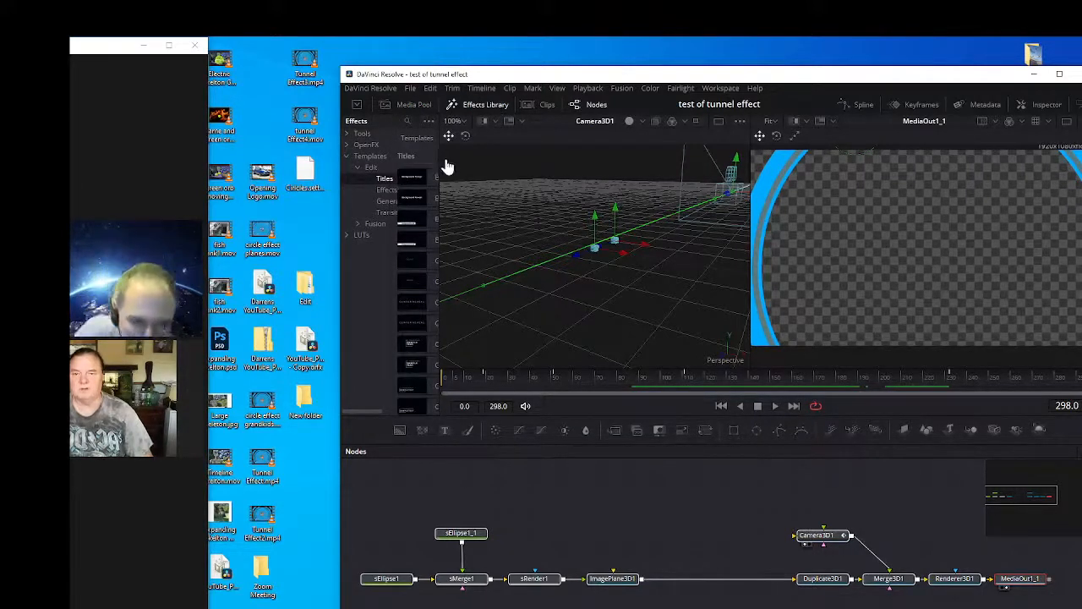
drag(439, 154, 633, 169)
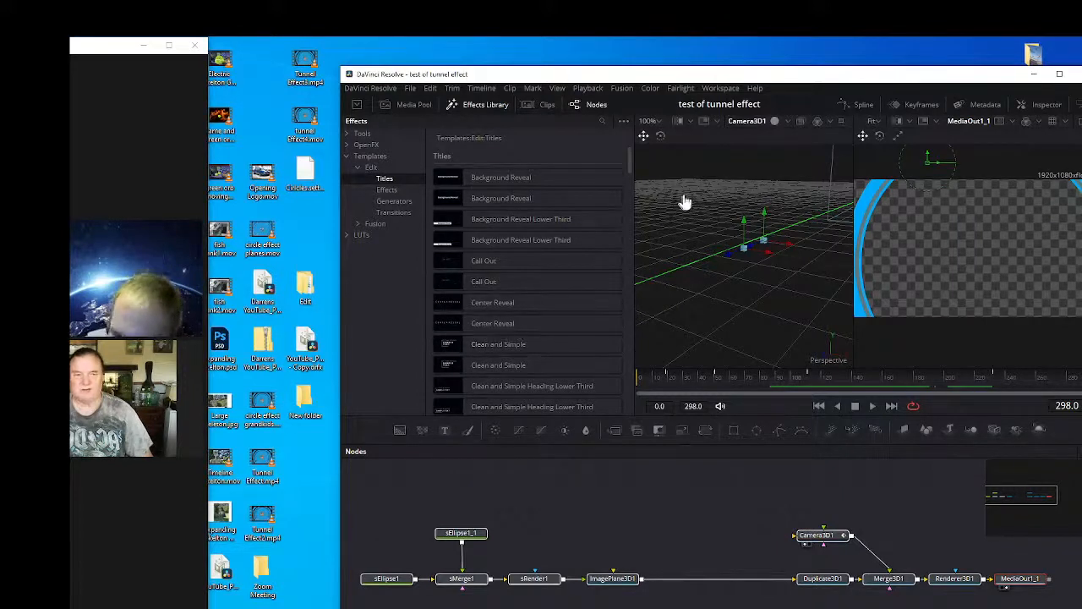
click(414, 105)
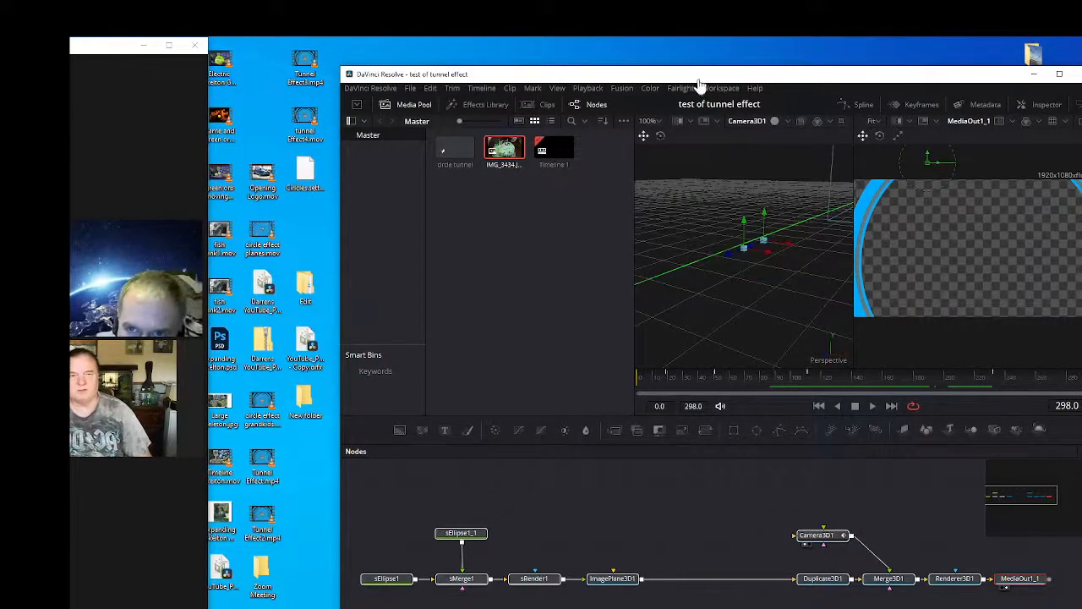
Try to paste circles.drfx back onto the desktop in the gap below Cirlcles.setting.
drag(698, 76, 685, 37)
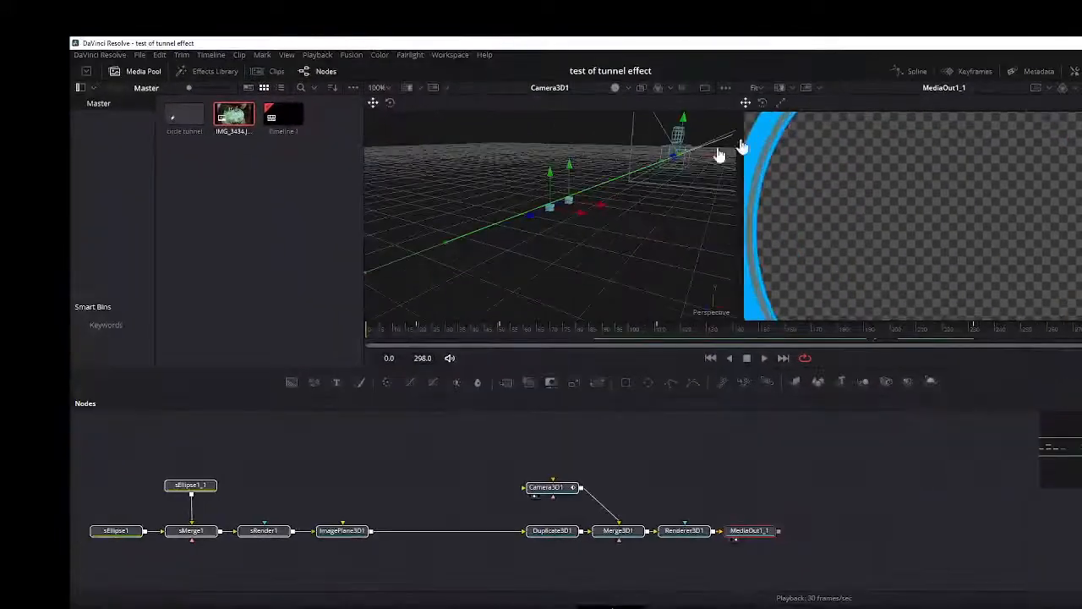
click(1081, 43)
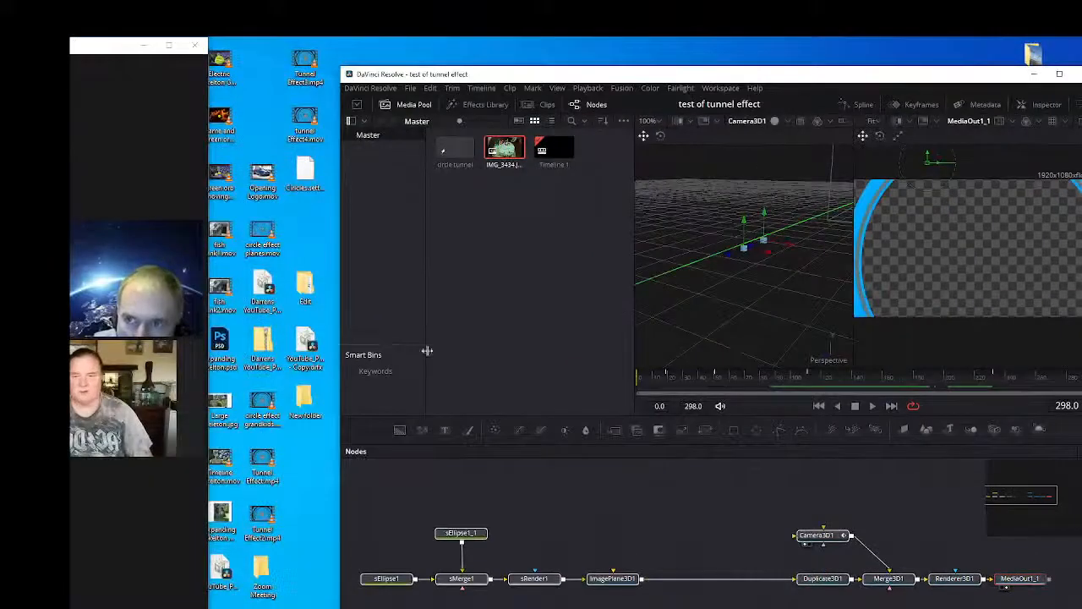
right_click(298, 230)
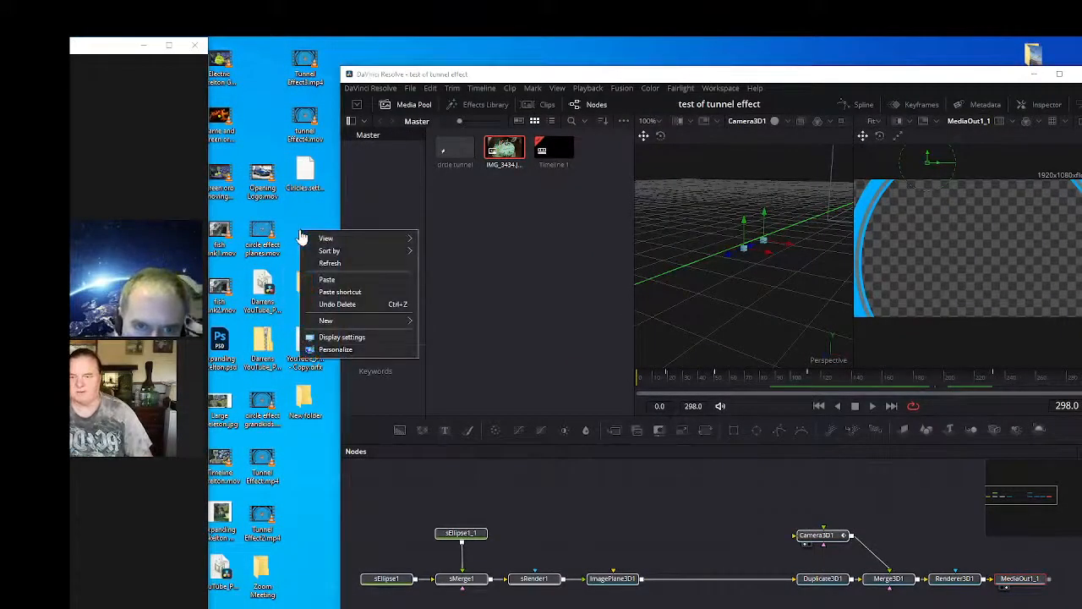
click(316, 282)
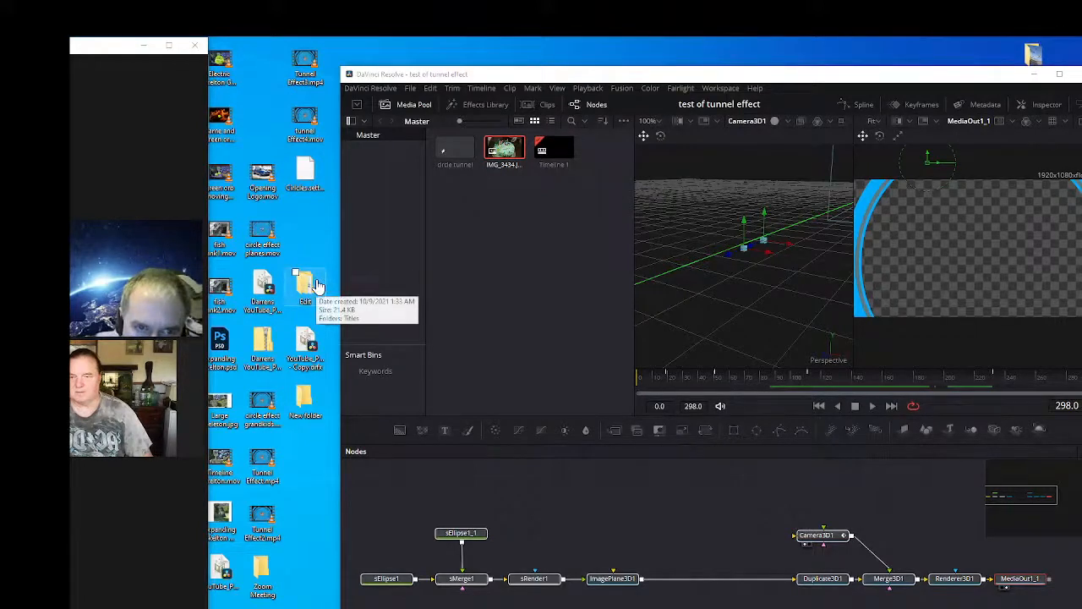
Try to install YouTube_Popup - Copy.drfx from the desktop into DaVinci Resolve as a template bundle.
drag(317, 353, 704, 500)
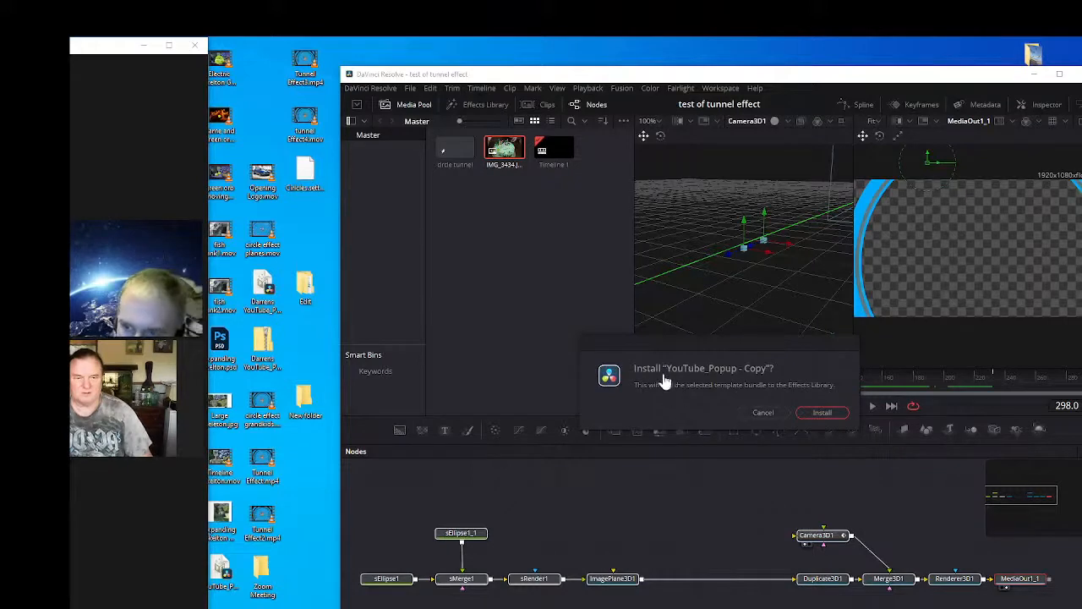
click(822, 413)
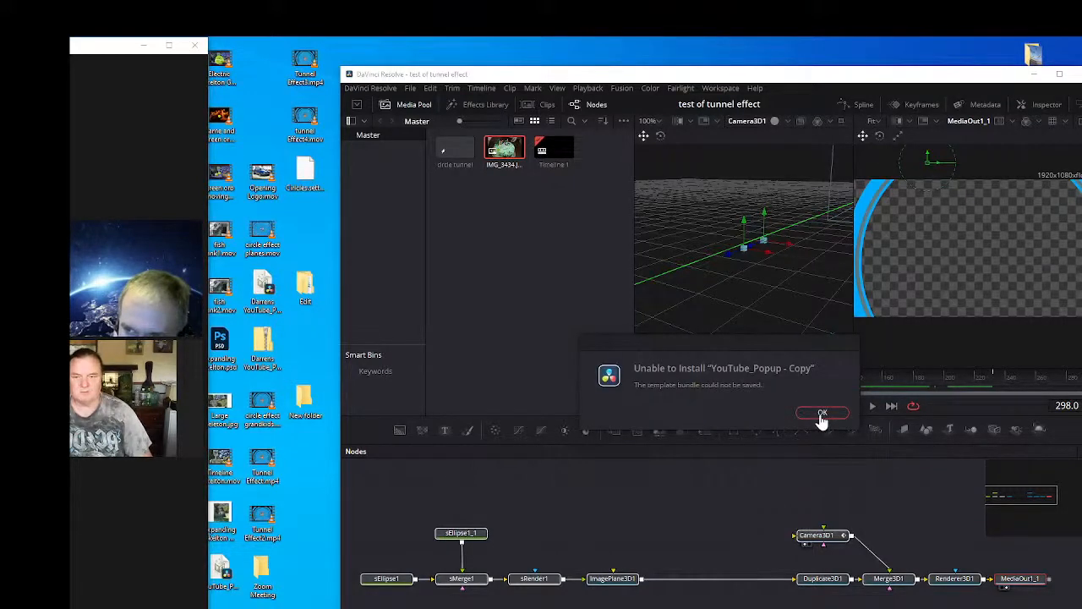
Dismiss the template bundle installation error and close DaVinci Resolve.
click(822, 416)
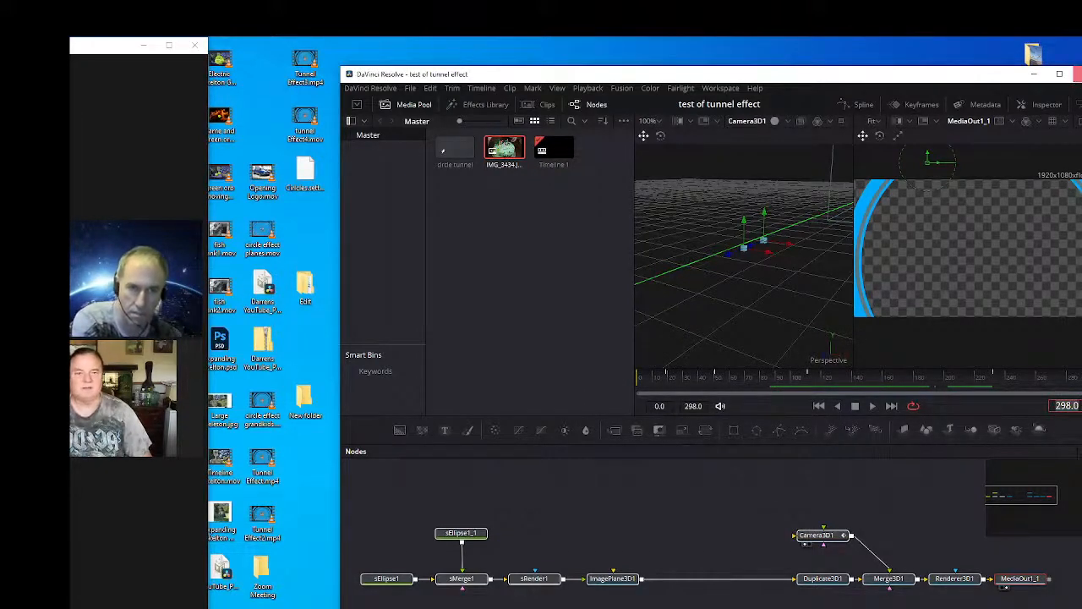
click(1077, 74)
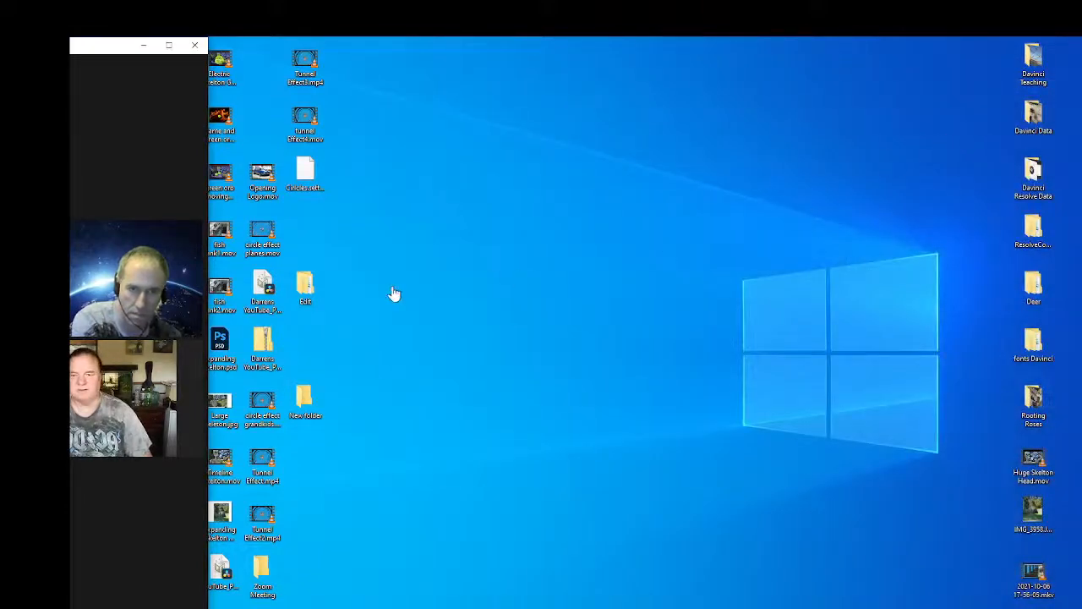
Move circles.drfx from the Titles folder inside the Edit folder onto the empty area of the desktop.
double_click(303, 287)
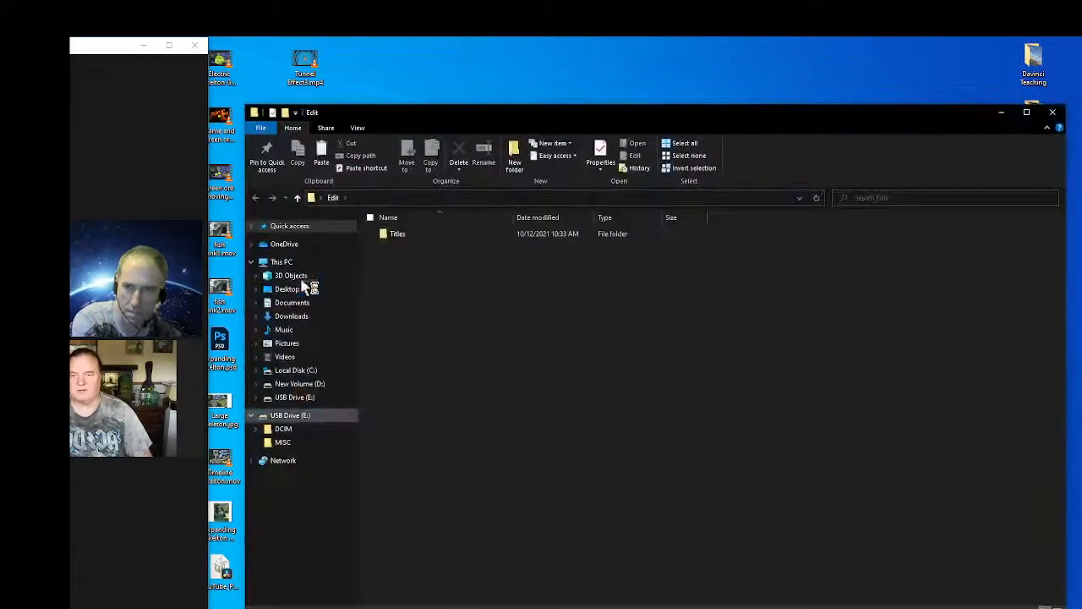
double_click(380, 234)
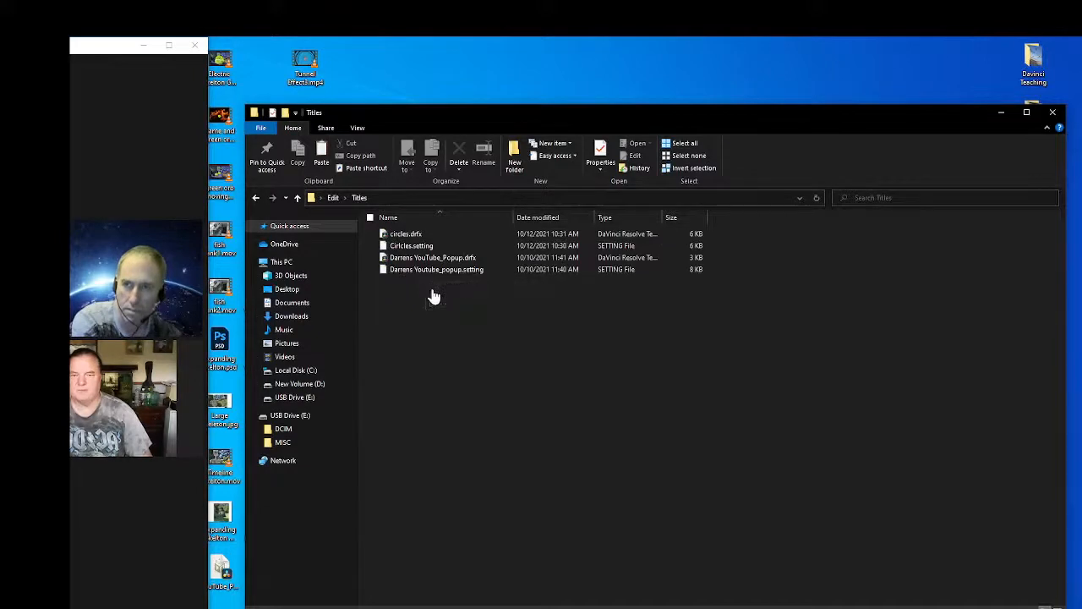
drag(404, 234, 391, 98)
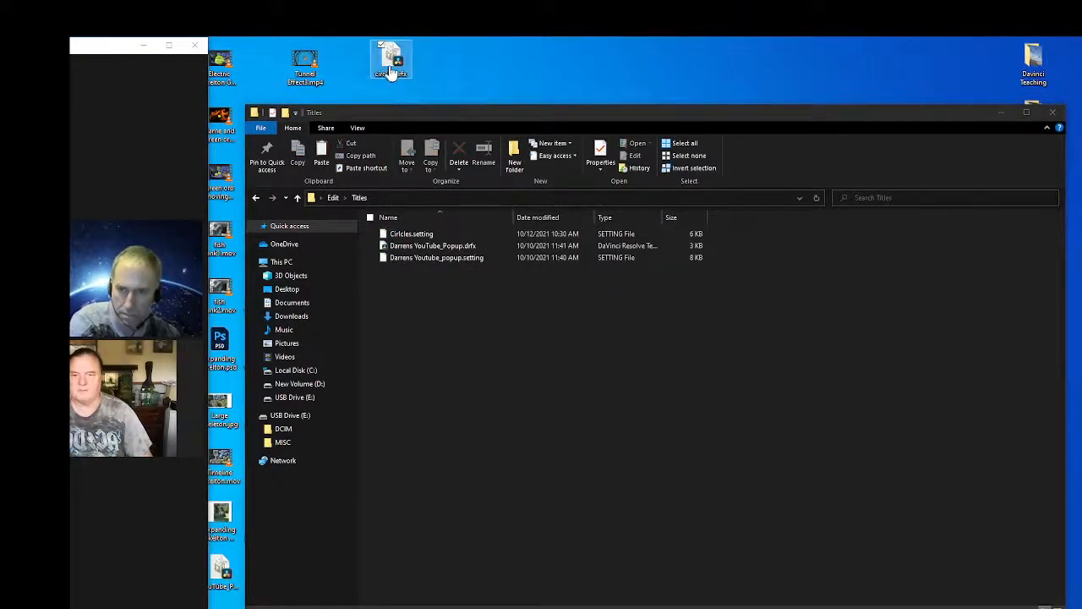
Copy circles.drfx from the desktop back into the Titles folder, and minimize the folder window.
right_click(391, 66)
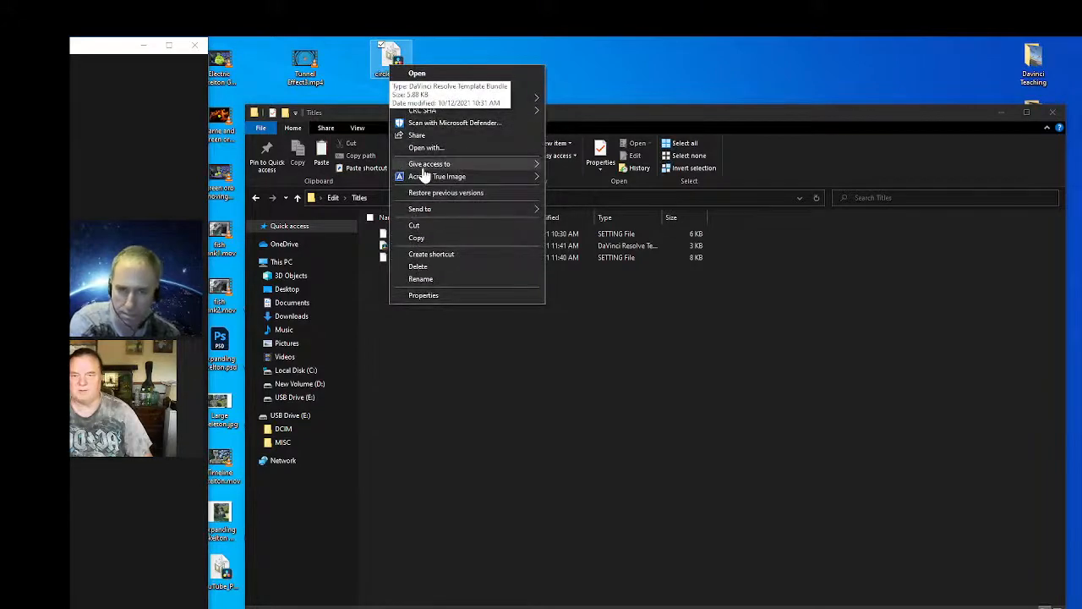
click(418, 240)
drag(418, 240, 415, 319)
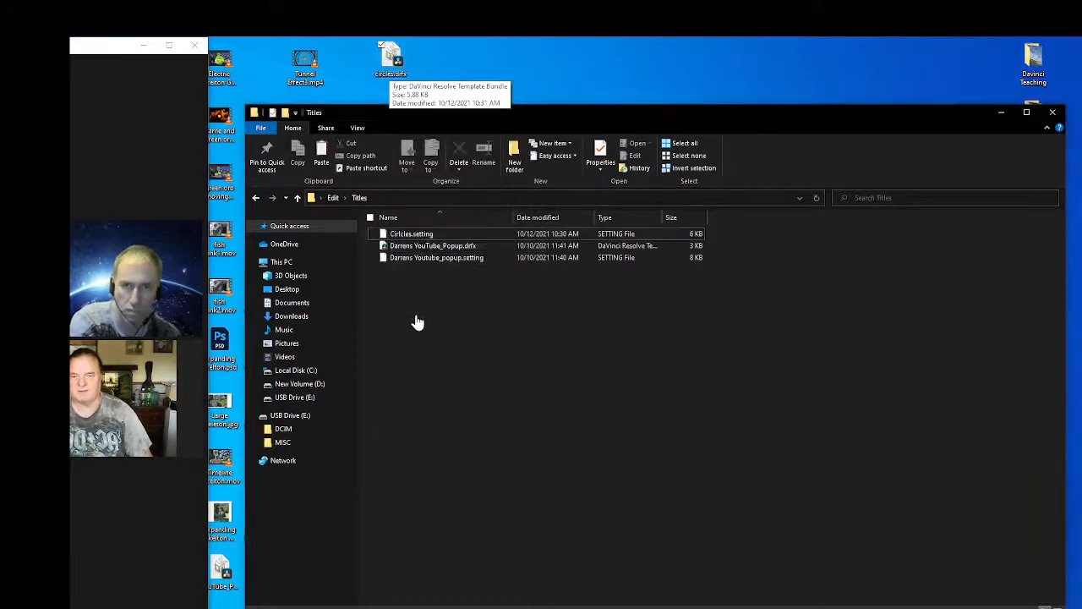
right_click(415, 319)
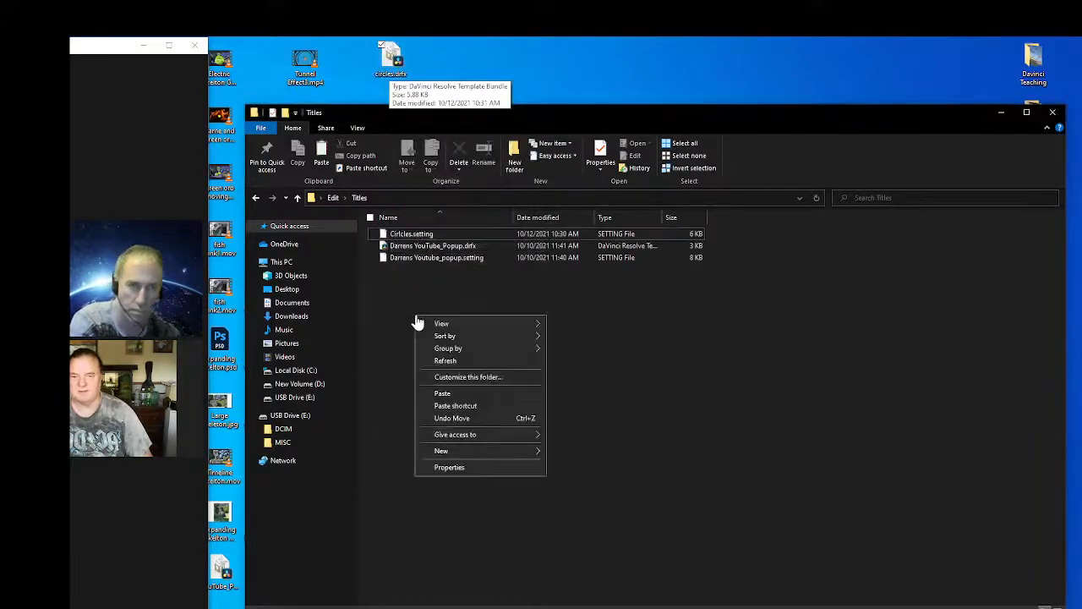
click(446, 394)
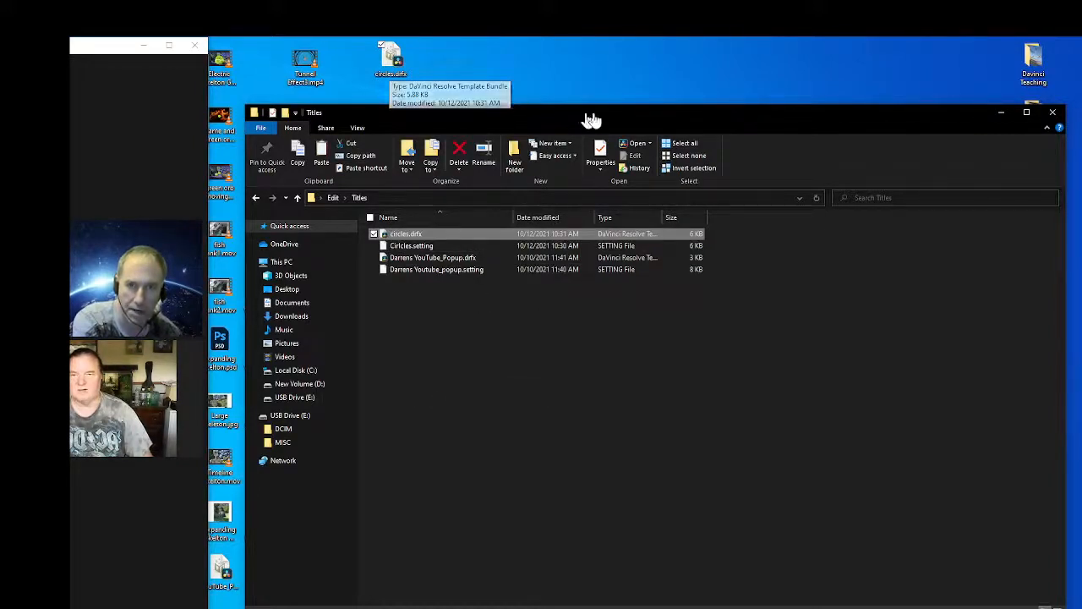
click(1002, 112)
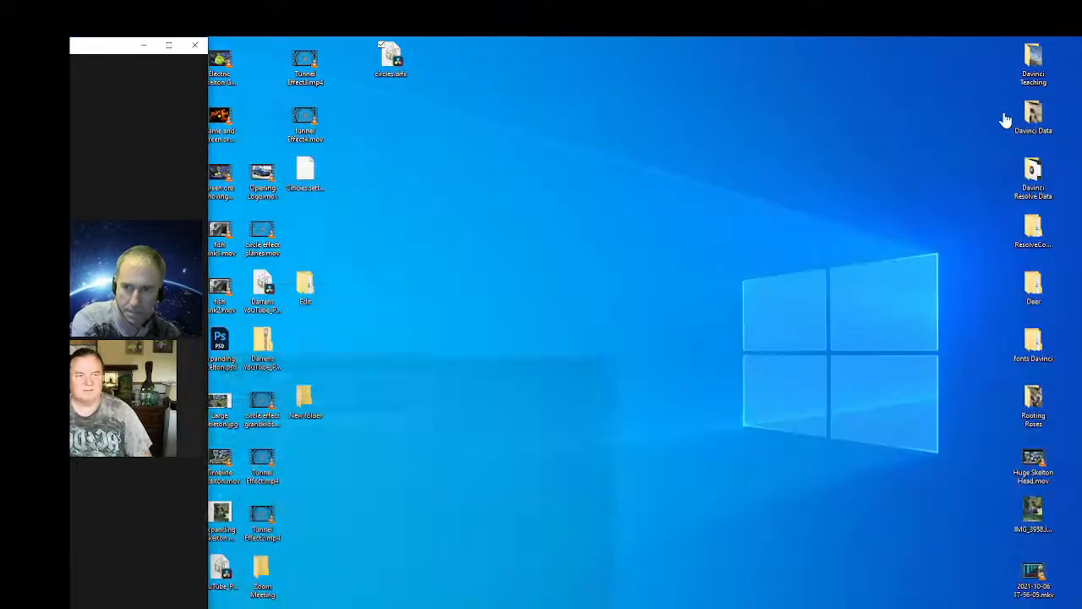
right_click(369, 129)
click(398, 177)
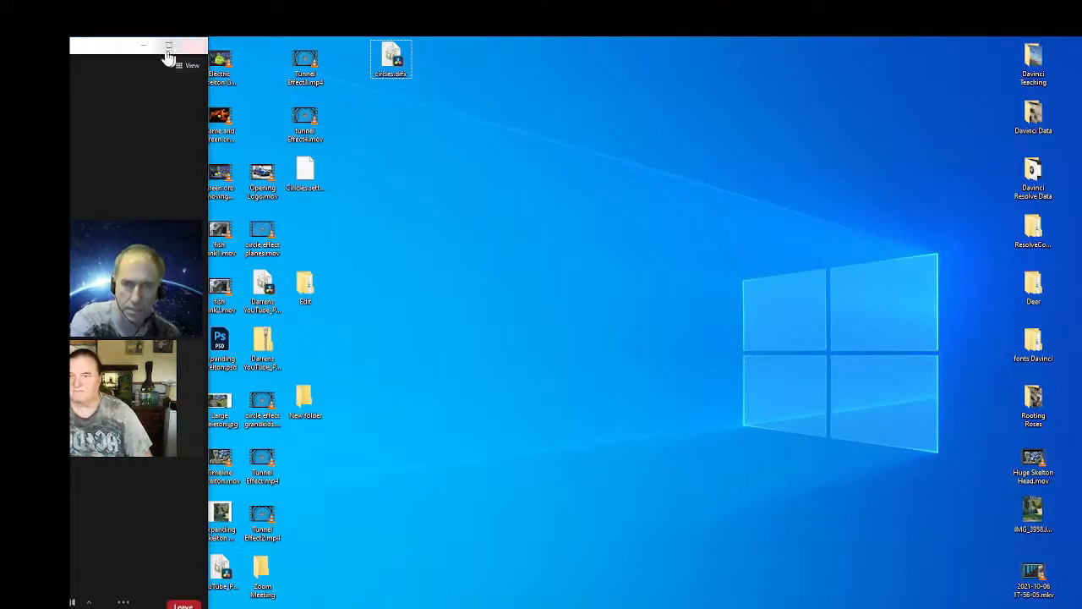
Switch back to DaVinci Resolve by relaunching it, and open the "test of tunnel effect" project.
drag(116, 48, 718, 91)
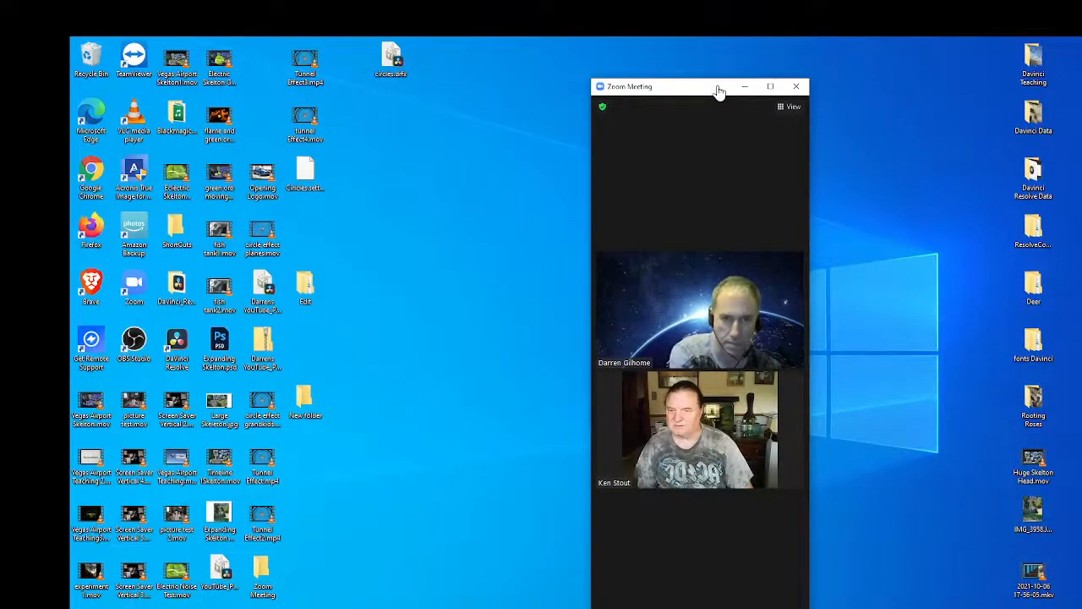
drag(718, 91, 199, 56)
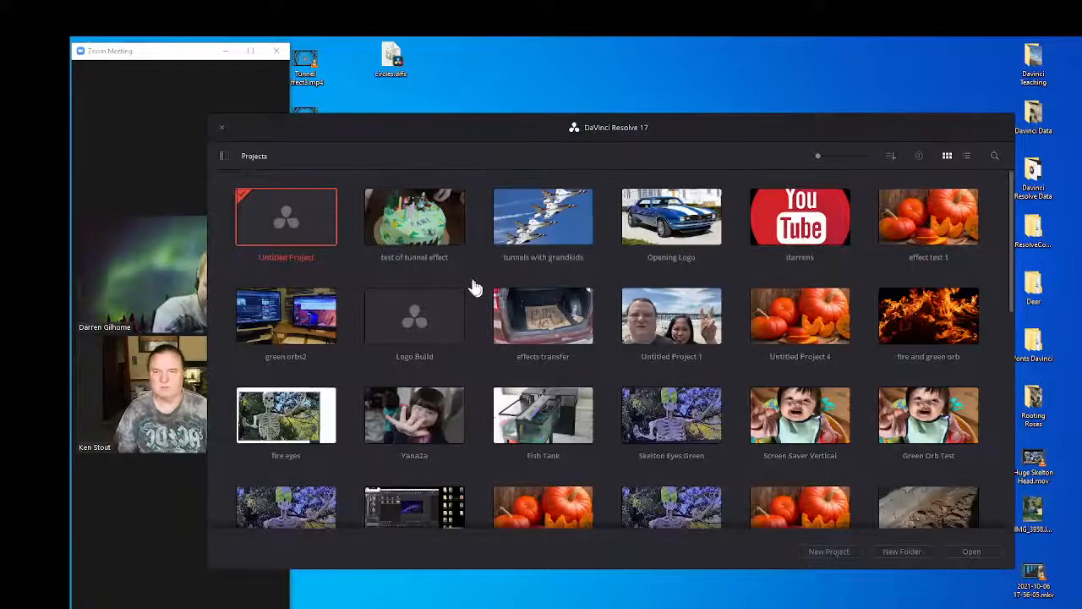
double_click(426, 227)
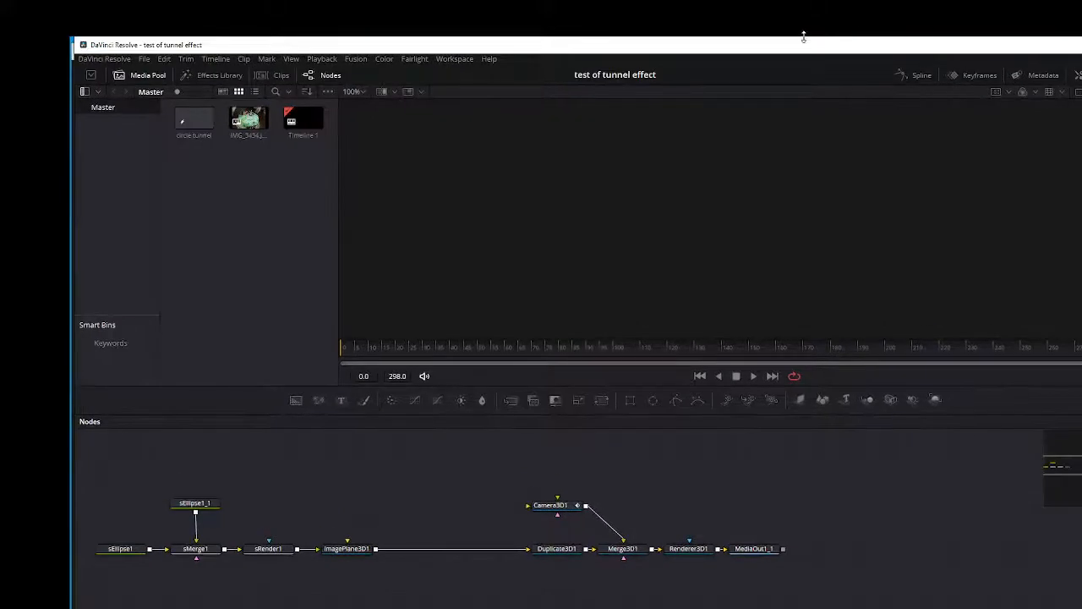
Arrange the DaVinci Resolve window beside the desktop's circles.drfx and install that file as a template bundle.
drag(802, 46, 903, 84)
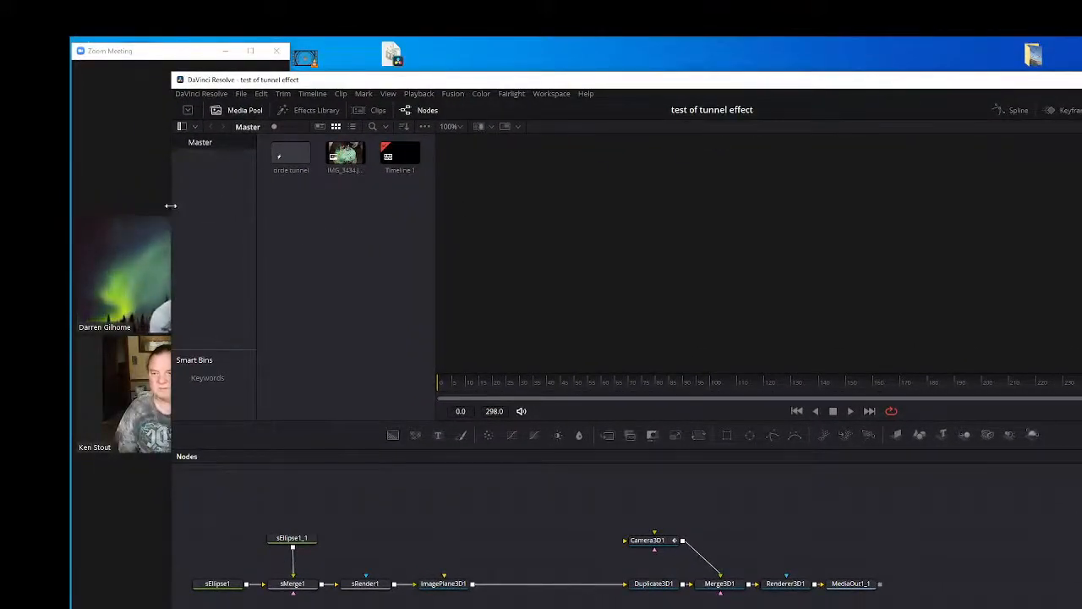
drag(170, 206, 349, 218)
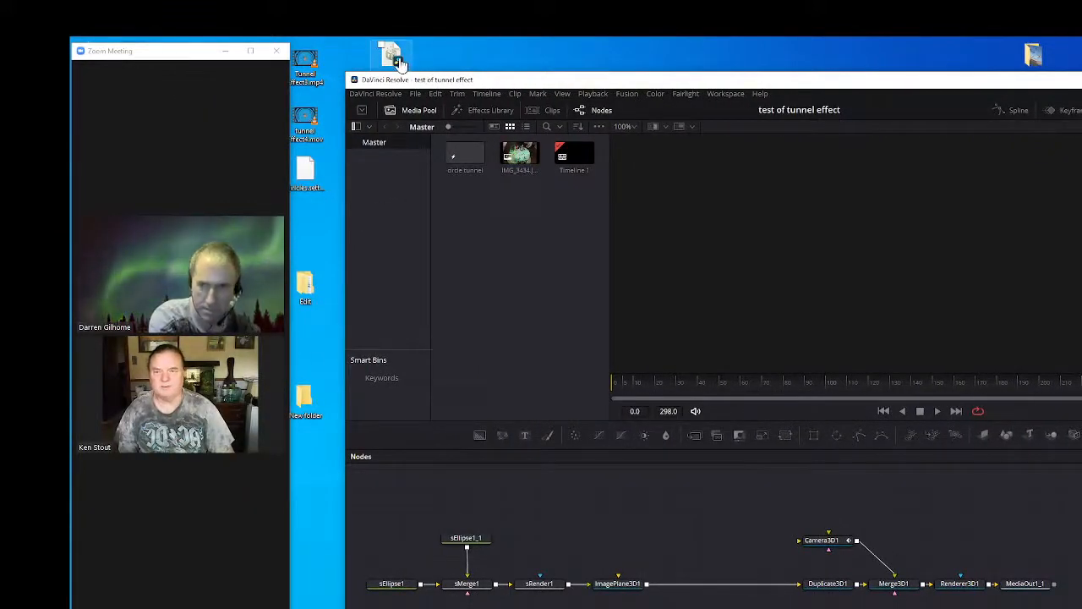
drag(555, 87, 505, 87)
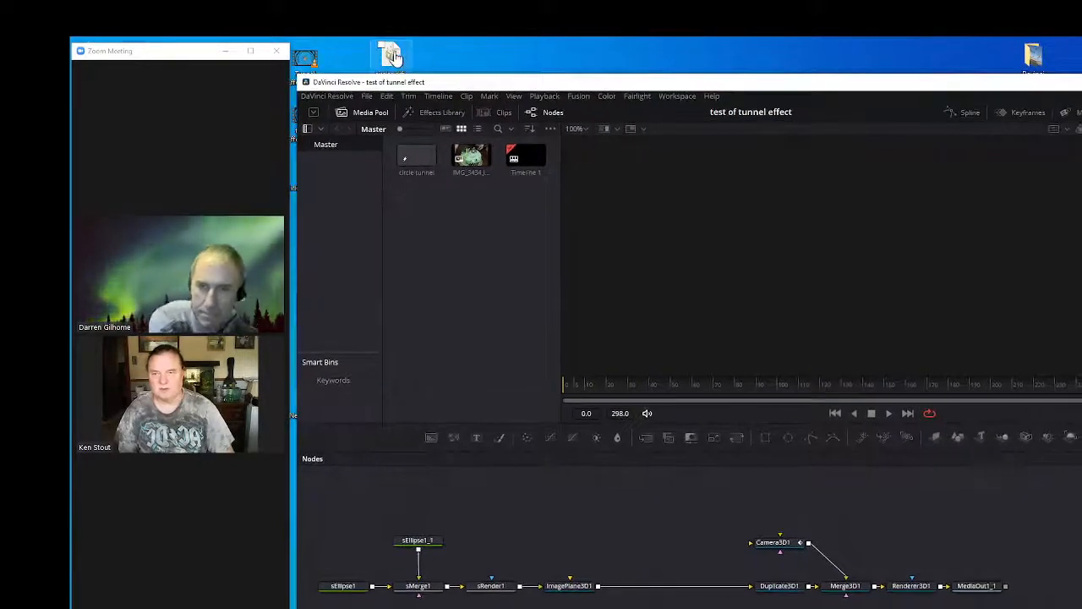
drag(392, 54, 643, 491)
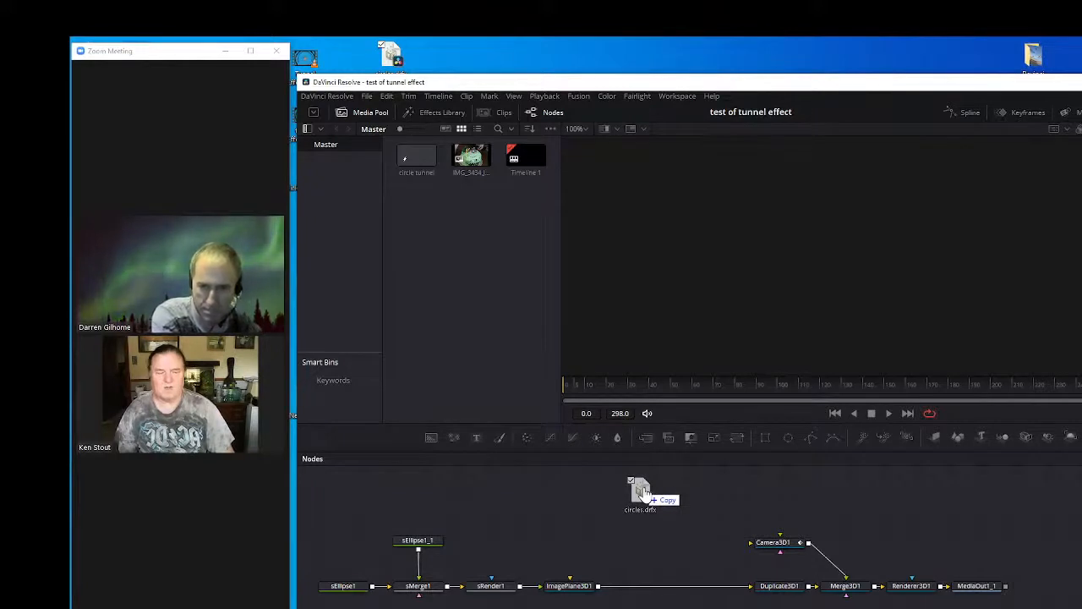
drag(643, 491, 643, 492)
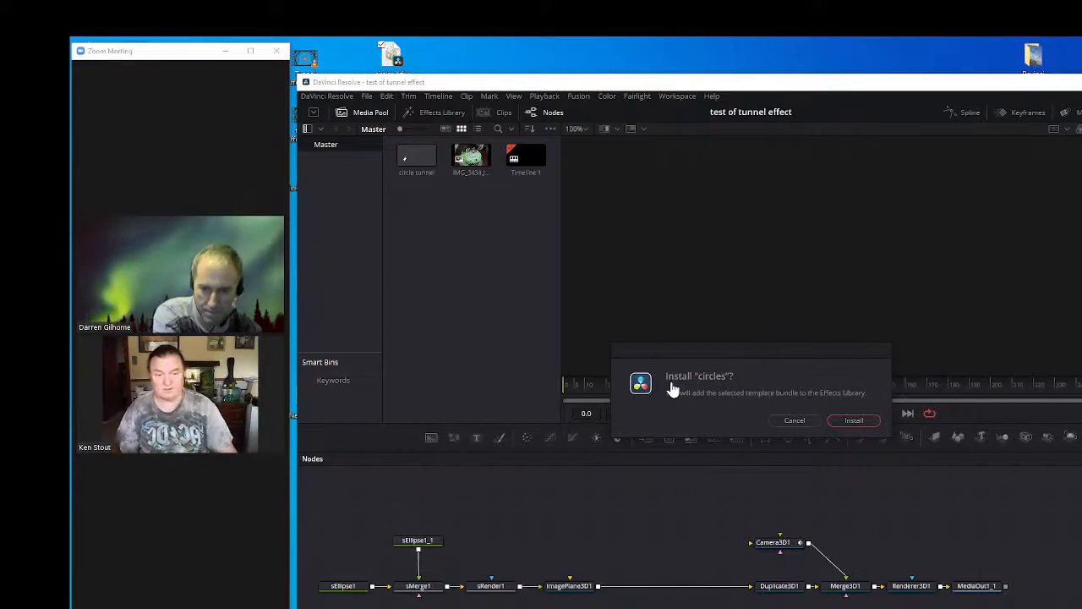
click(856, 421)
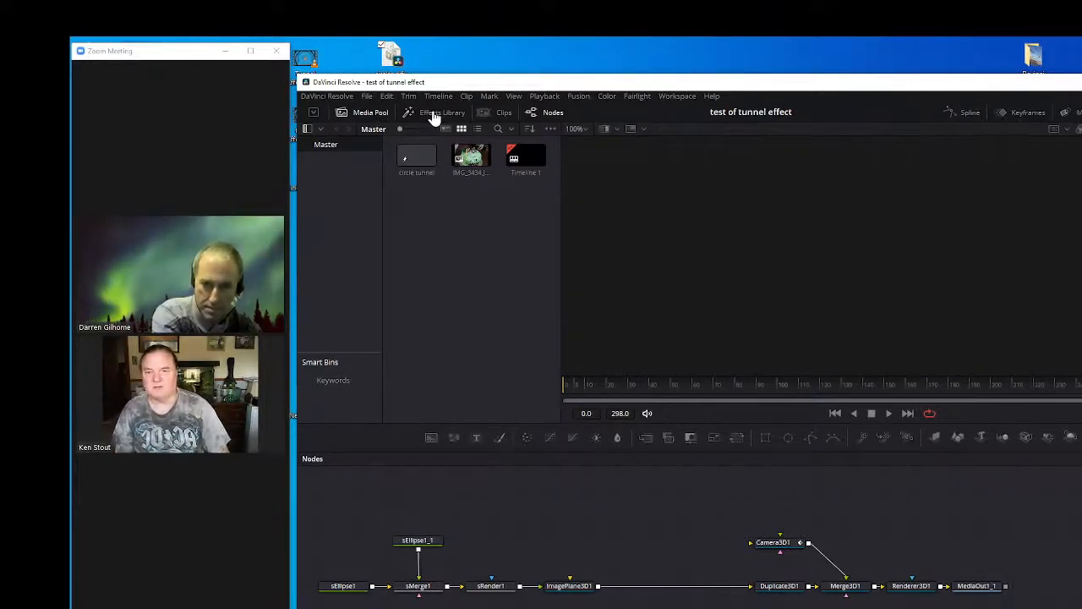
Look for the circles template among the Edit Titles templates in the Effects Library.
click(373, 114)
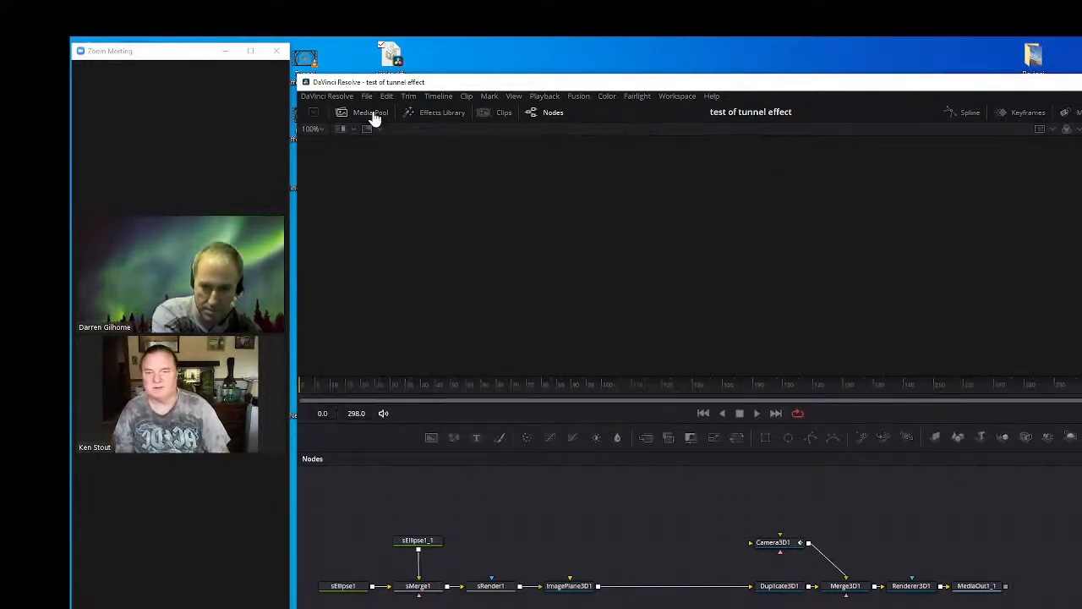
click(443, 115)
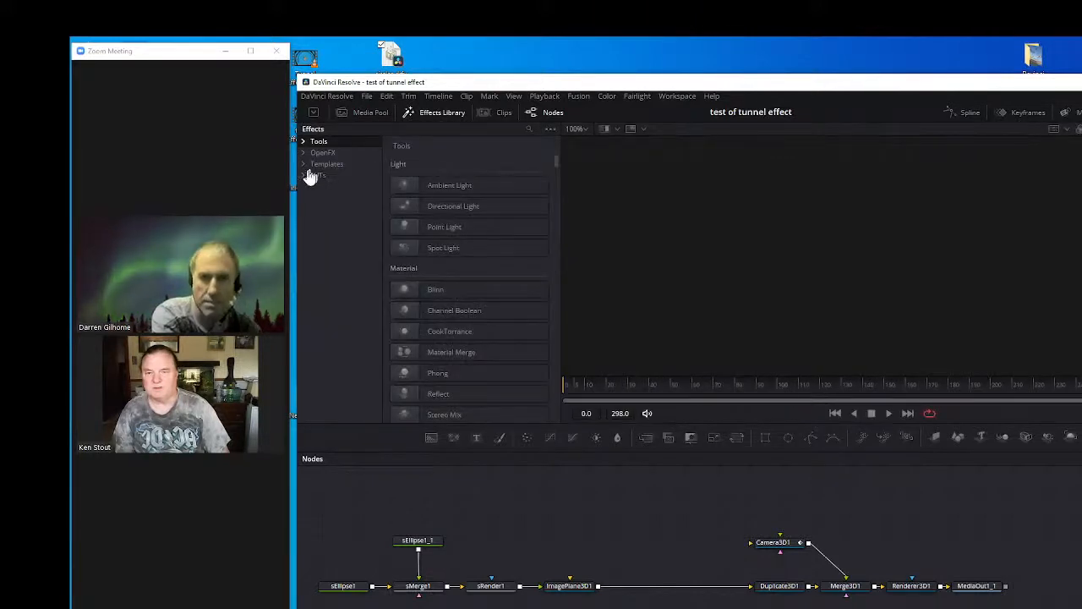
click(309, 167)
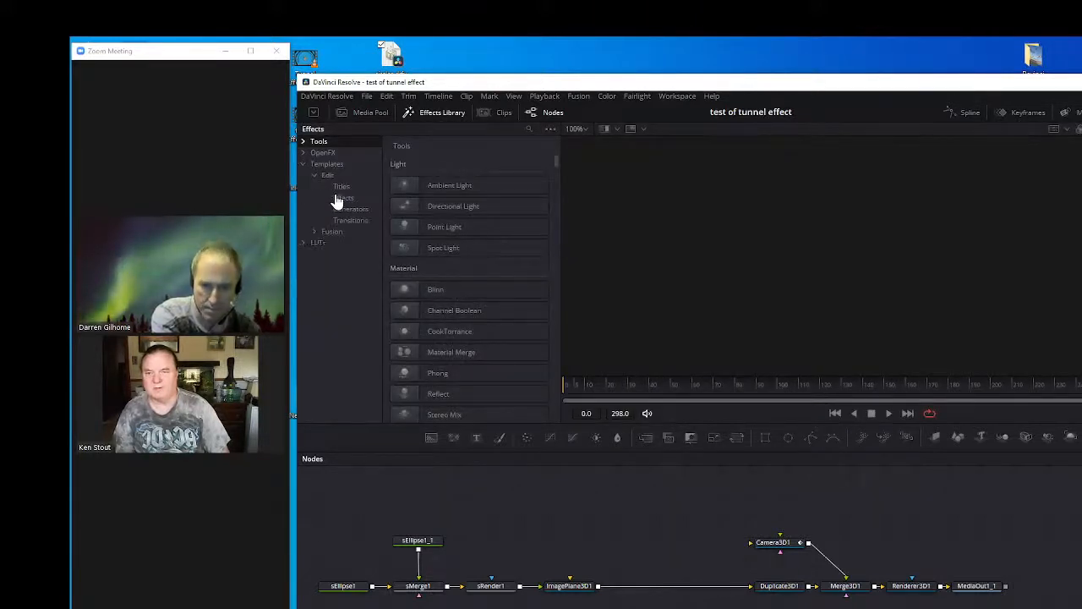
click(341, 187)
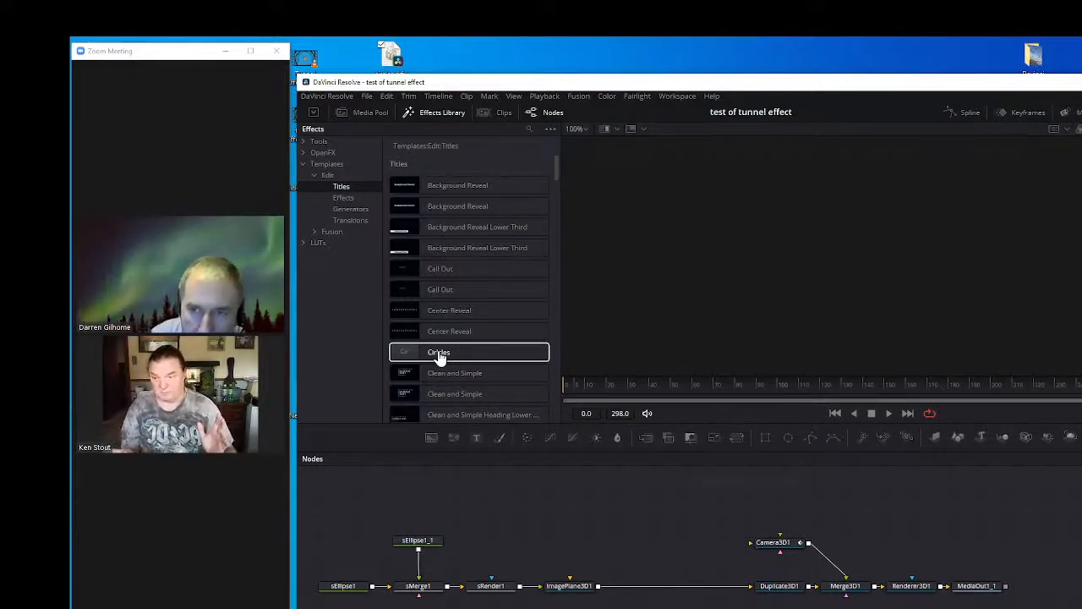
Open the Logo Build project from the Project Manager and maximize the DaVinci Resolve window.
click(364, 96)
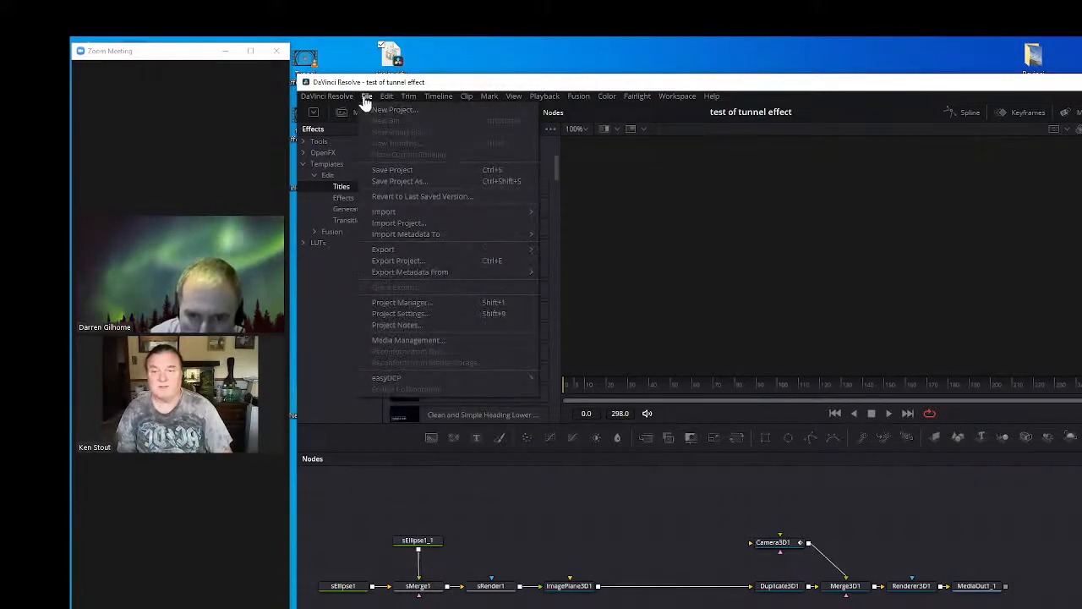
click(411, 303)
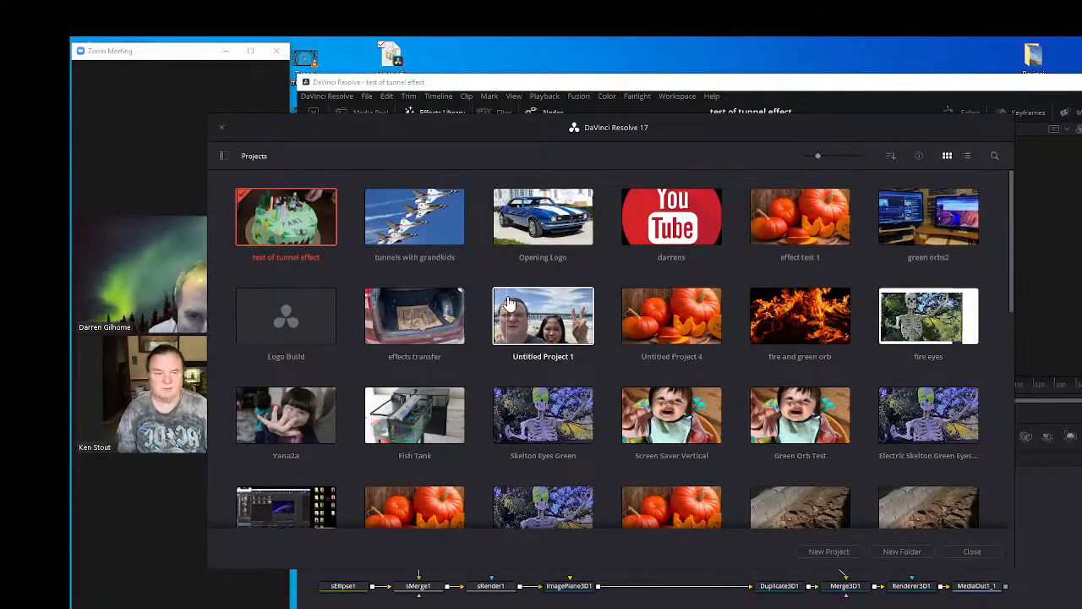
double_click(285, 319)
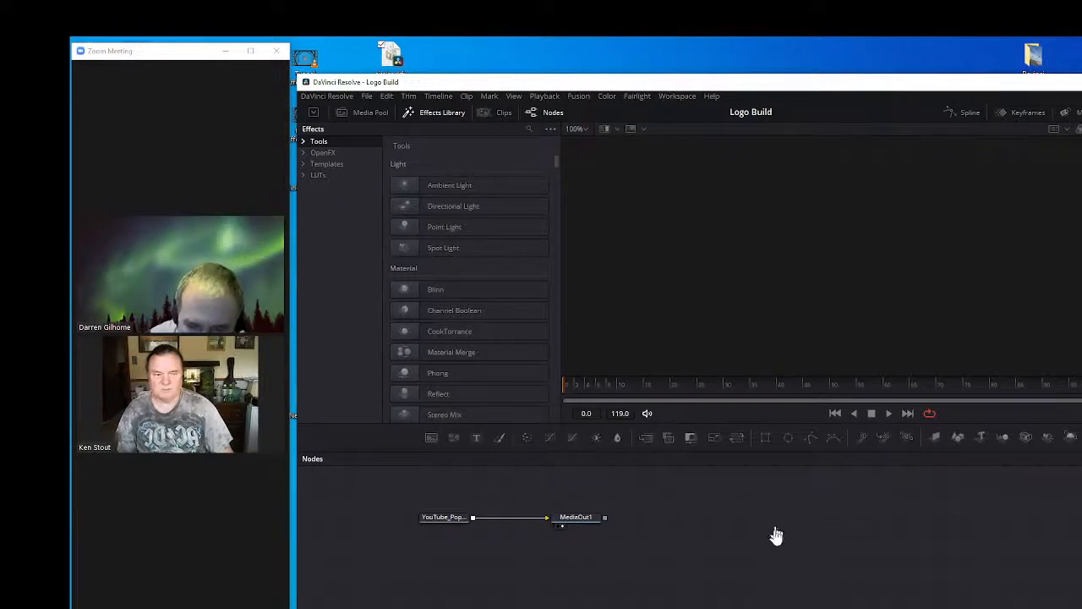
drag(1013, 88, 870, 74)
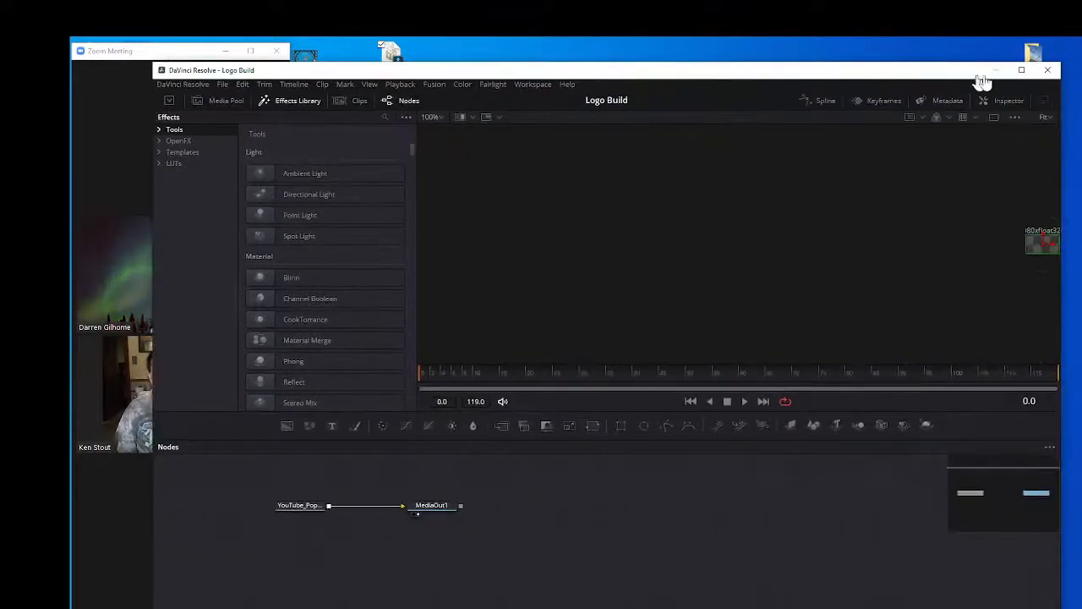
click(1020, 71)
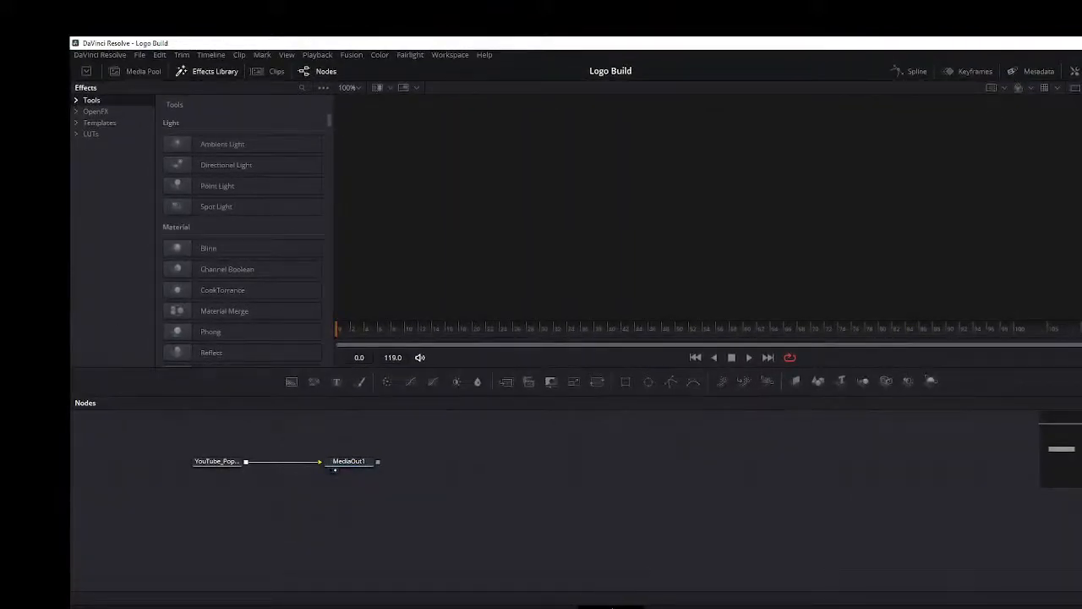
On the Edit page, move the YouTube_Popup title on Video 2 well past the end of the car clip.
click(541, 604)
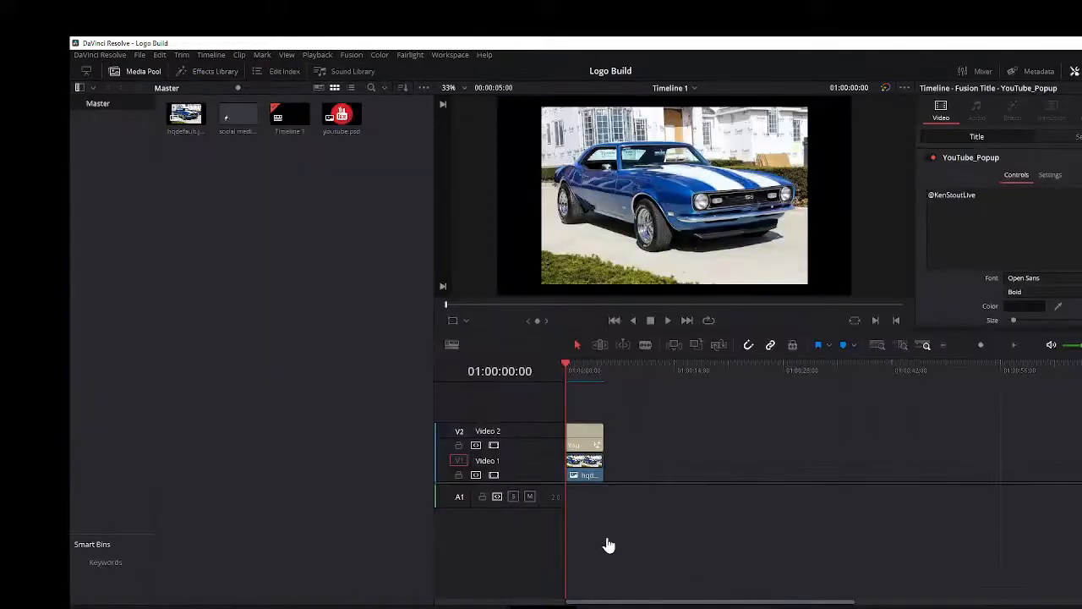
drag(596, 441, 950, 437)
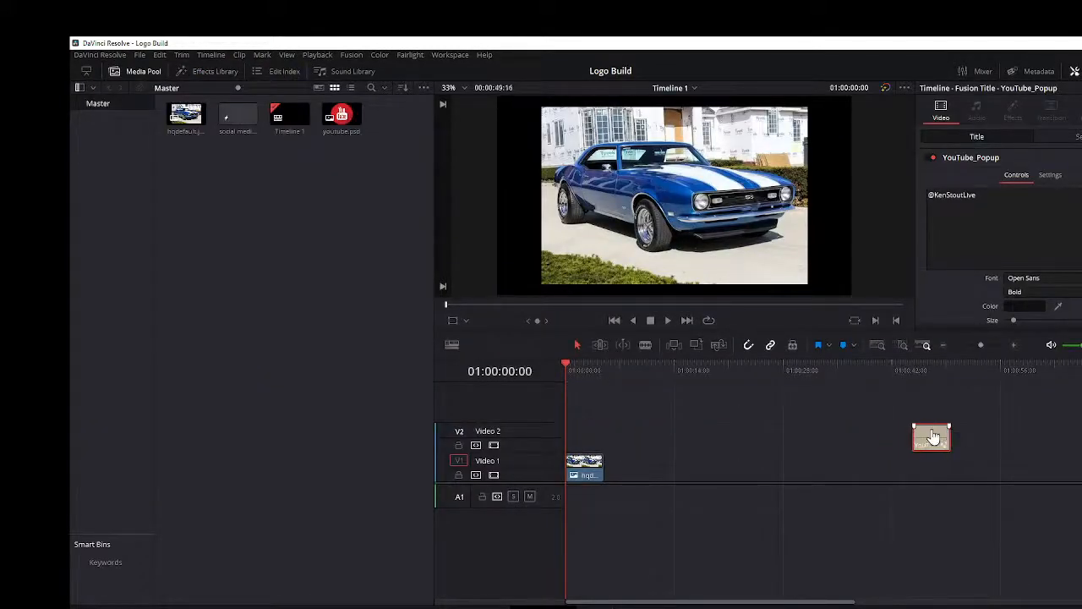
click(238, 118)
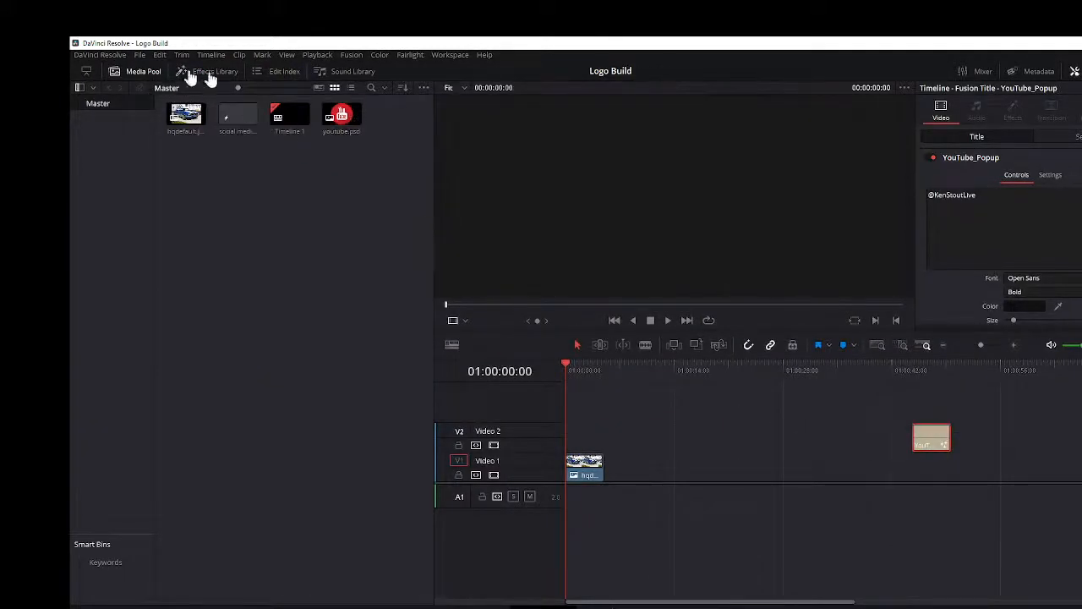
Reposition the DaVinci Resolve window and search the Effects Library for "circles", clearing the search text at the end.
drag(425, 46, 499, 53)
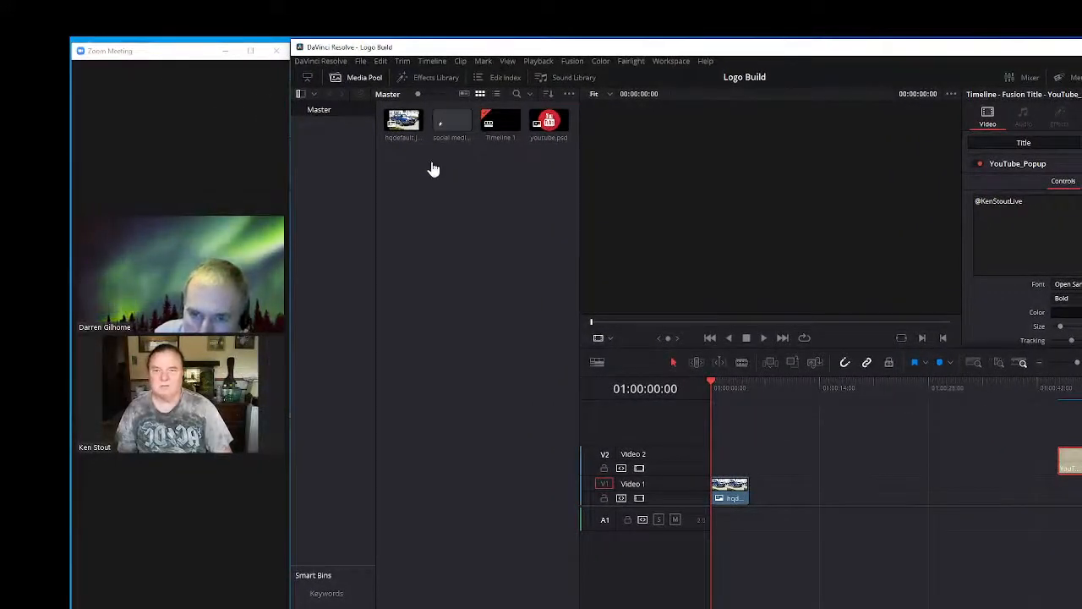
click(366, 80)
click(423, 77)
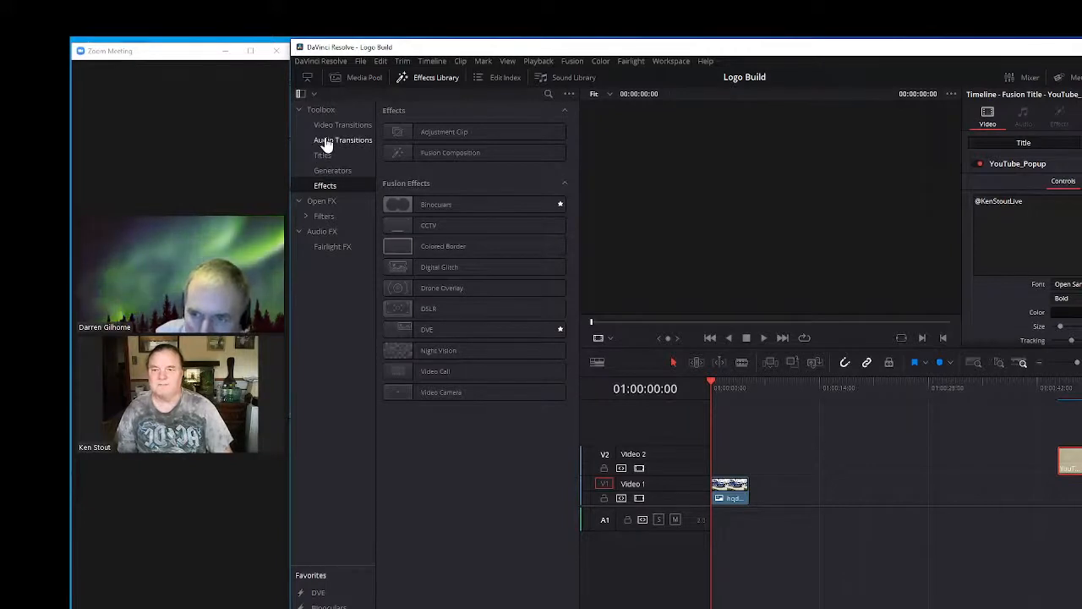
click(301, 111)
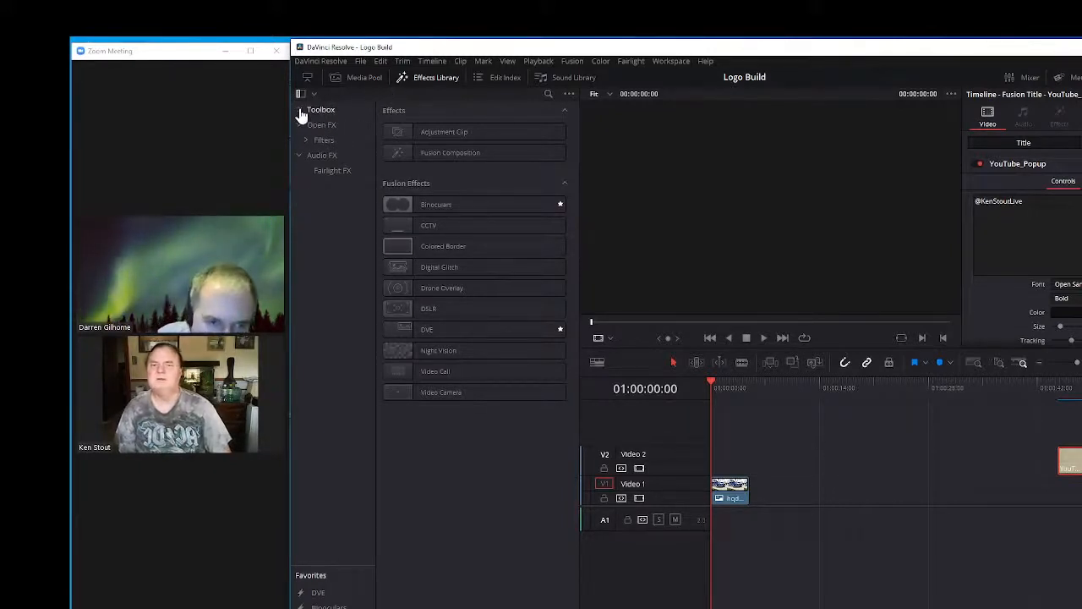
click(548, 94)
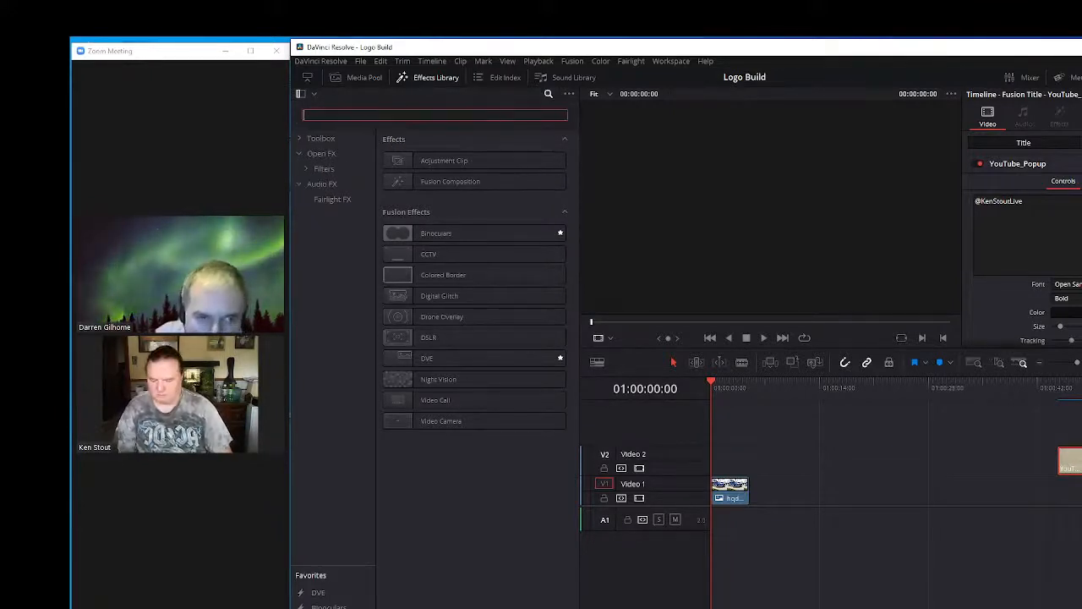
text(circles)
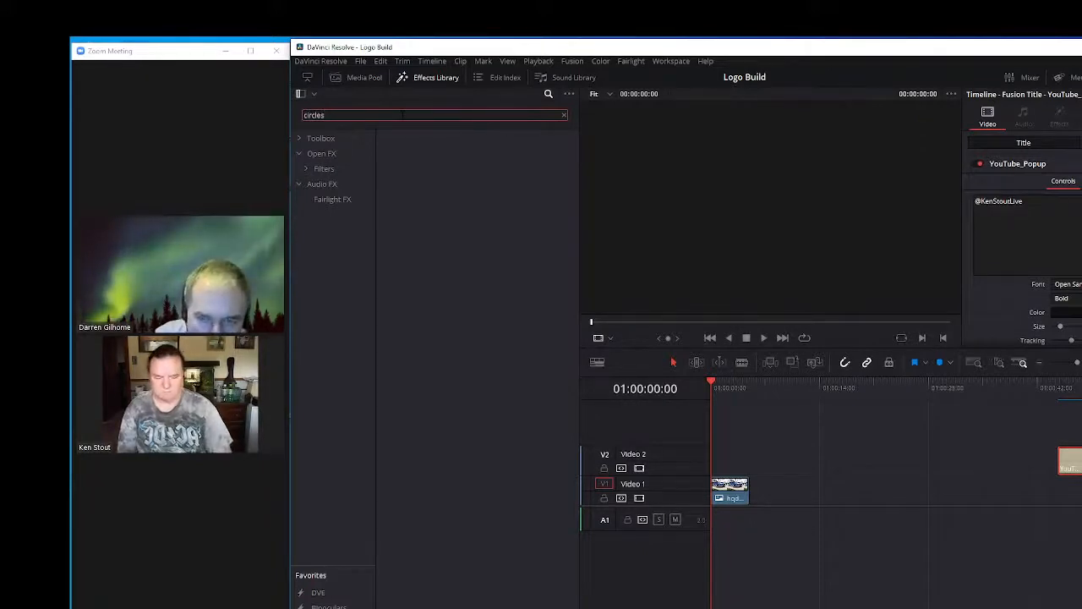
key(BackSpace)
key(BackSpace)
key(BackSpace)
key(BackSpace)
key(BackSpace)
key(BackSpace)
key(BackSpace)
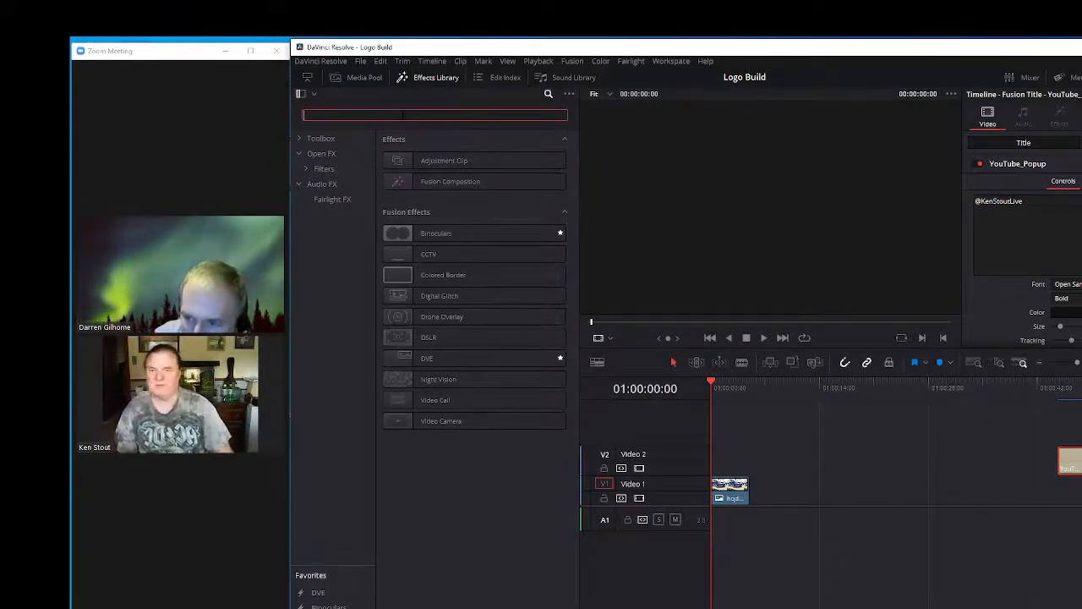
Dismiss the DaVinci Resolve limitation and unknown tool notices and hide both the Effects Library and the Media Pool.
click(363, 79)
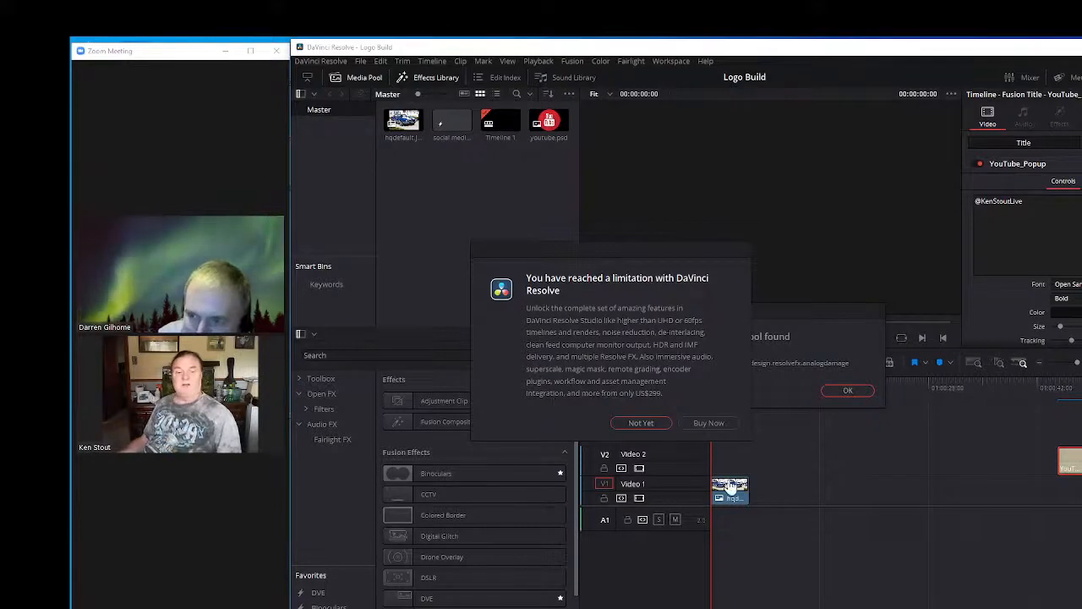
click(641, 423)
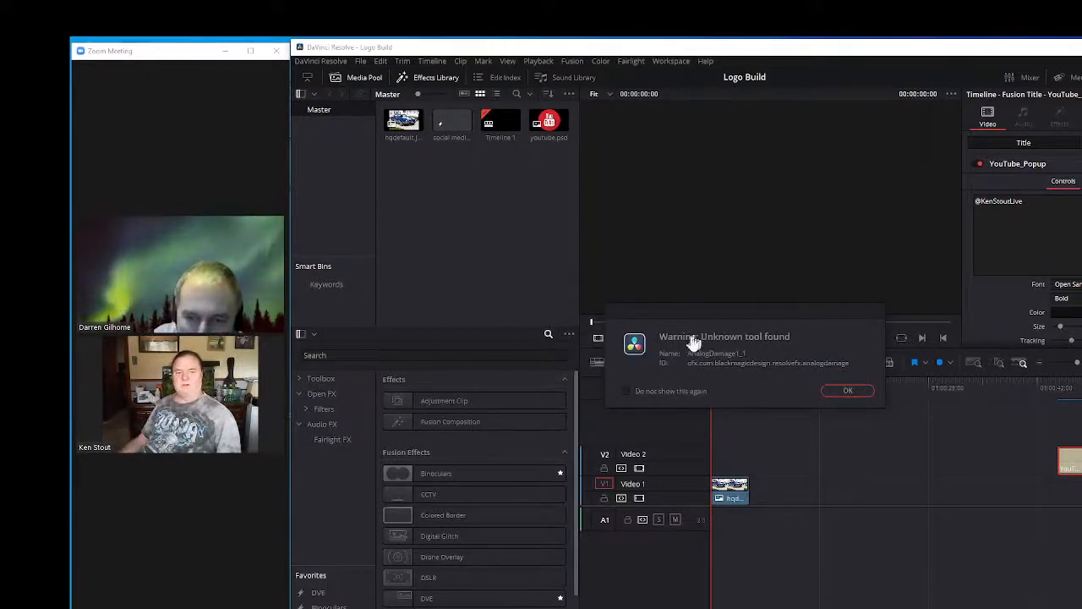
click(849, 392)
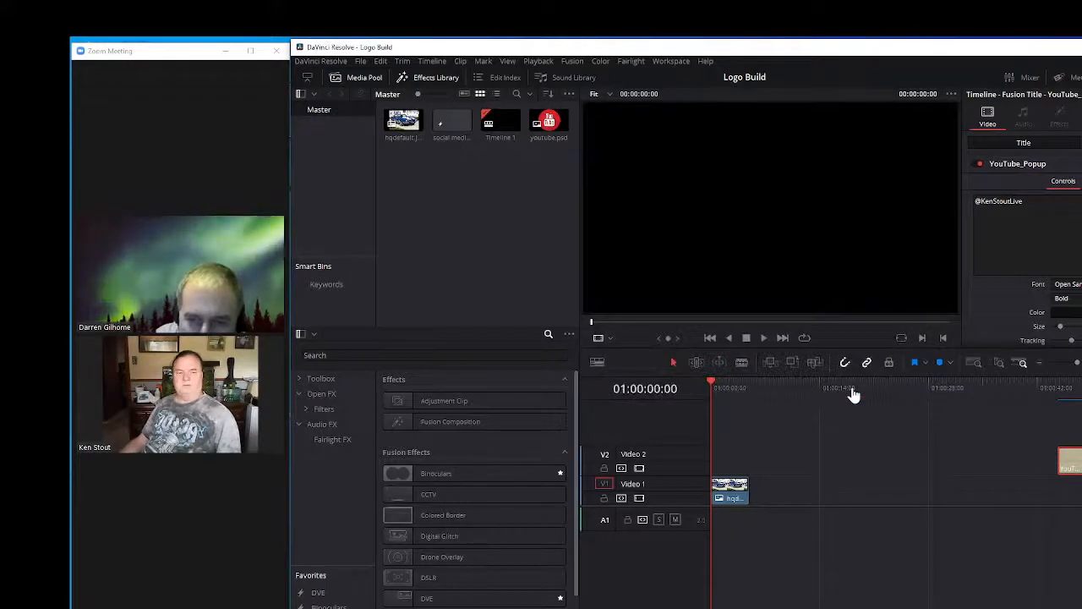
click(431, 78)
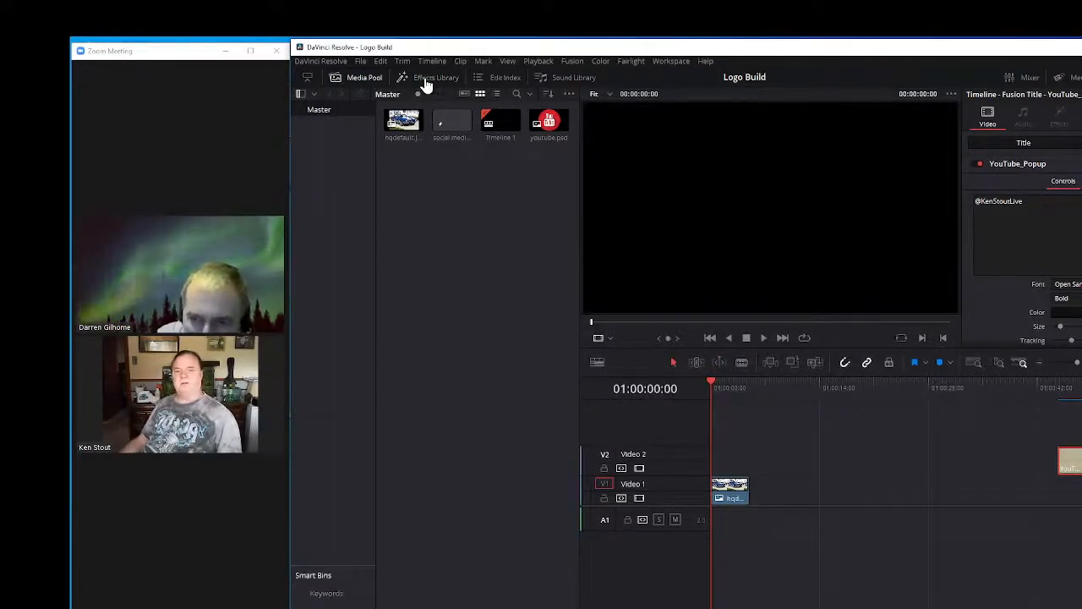
click(370, 80)
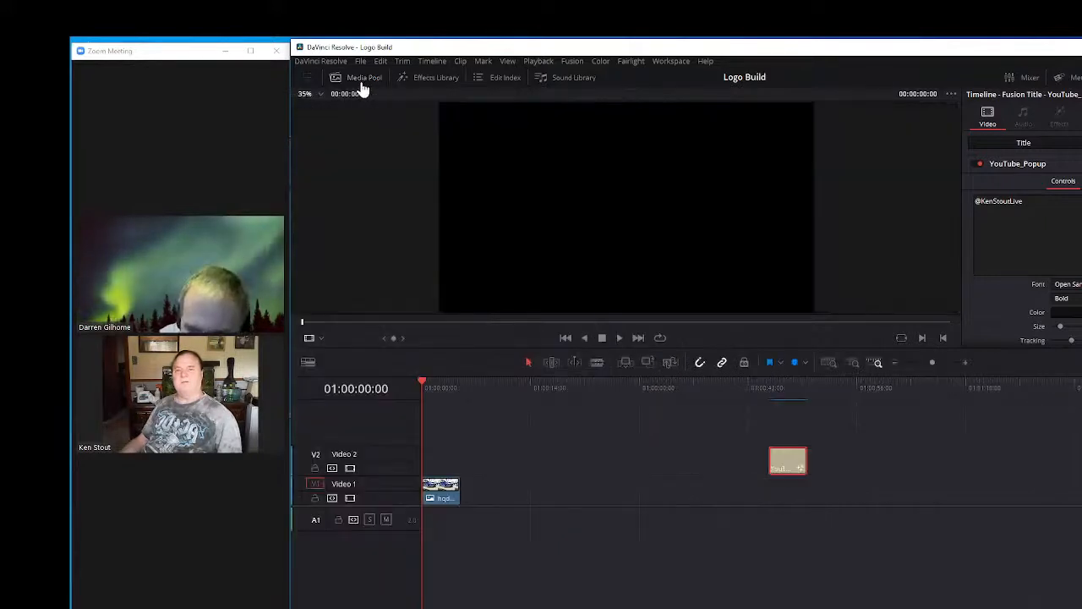
Look through the Open FX filters in the Effects Library for the installed circles template.
click(434, 79)
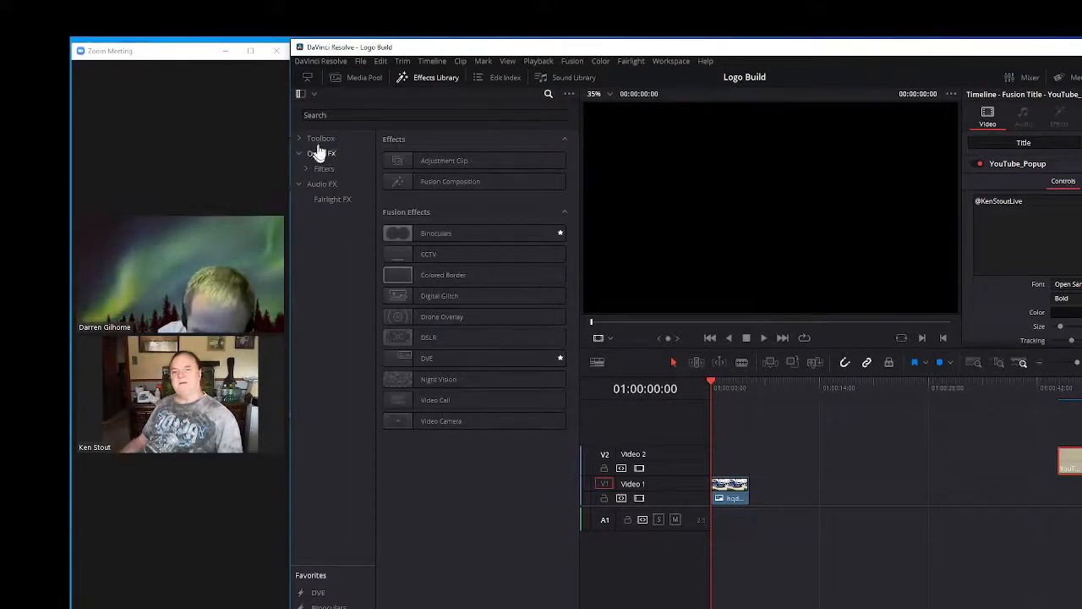
click(310, 172)
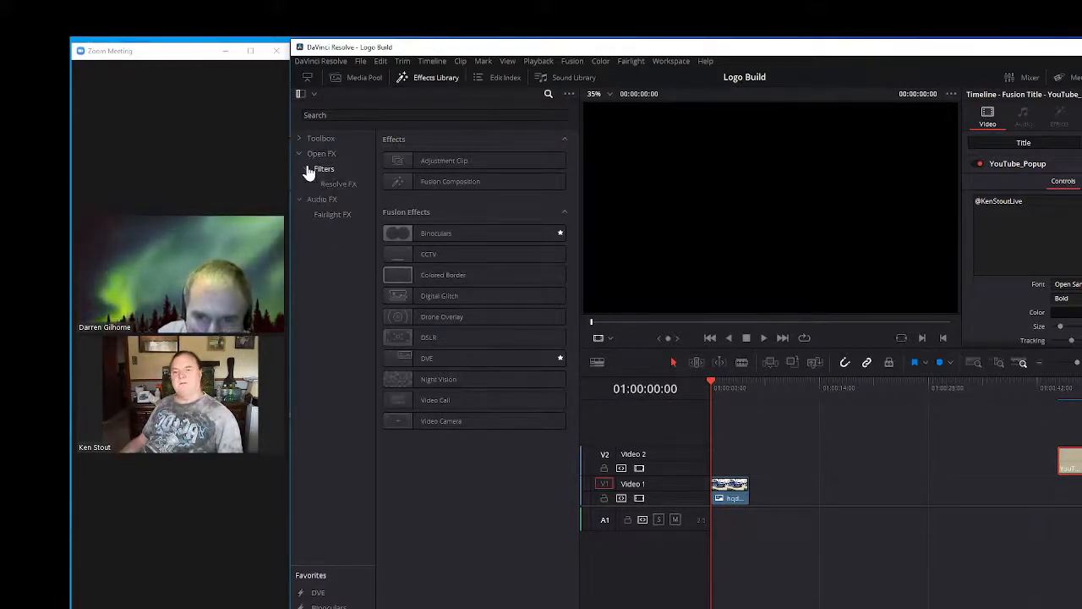
click(308, 171)
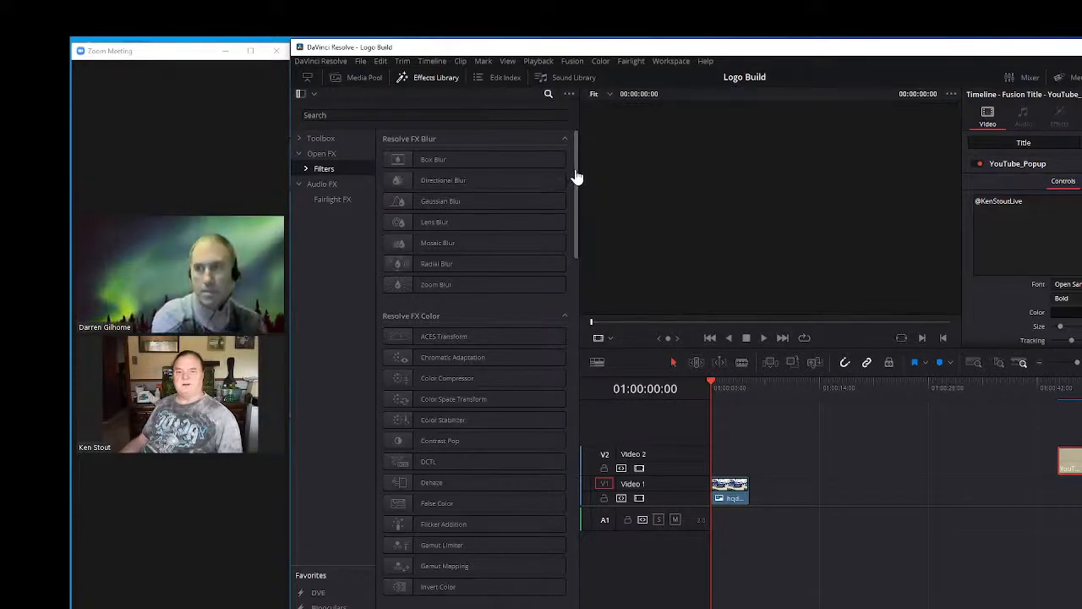
drag(576, 177, 592, 126)
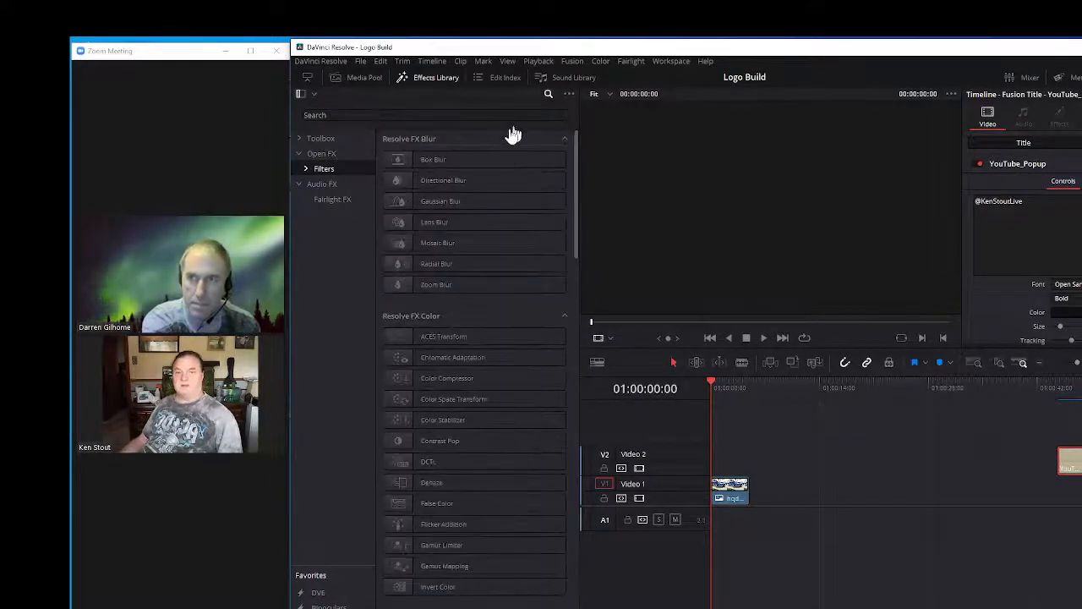
click(302, 153)
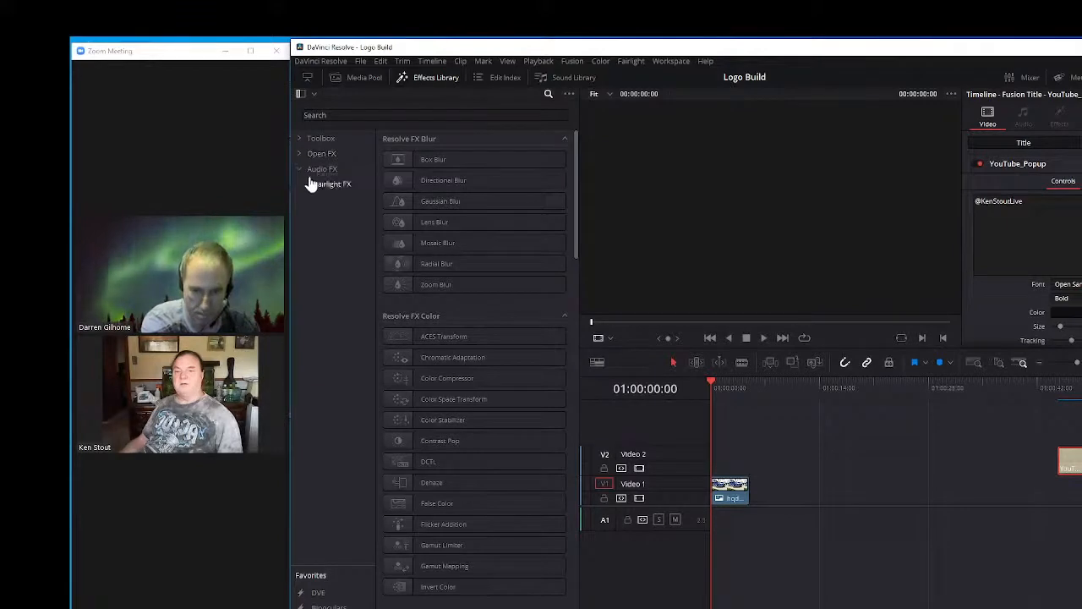
Place the Cirlcles Fusion title on Video 2 directly above the car clip and play the timeline.
click(302, 139)
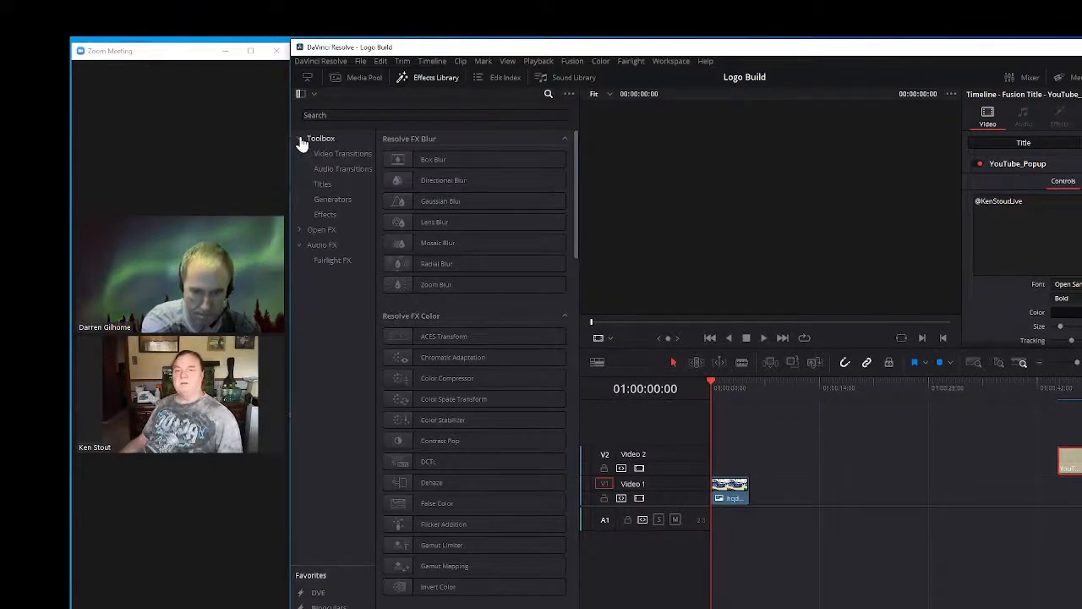
click(325, 185)
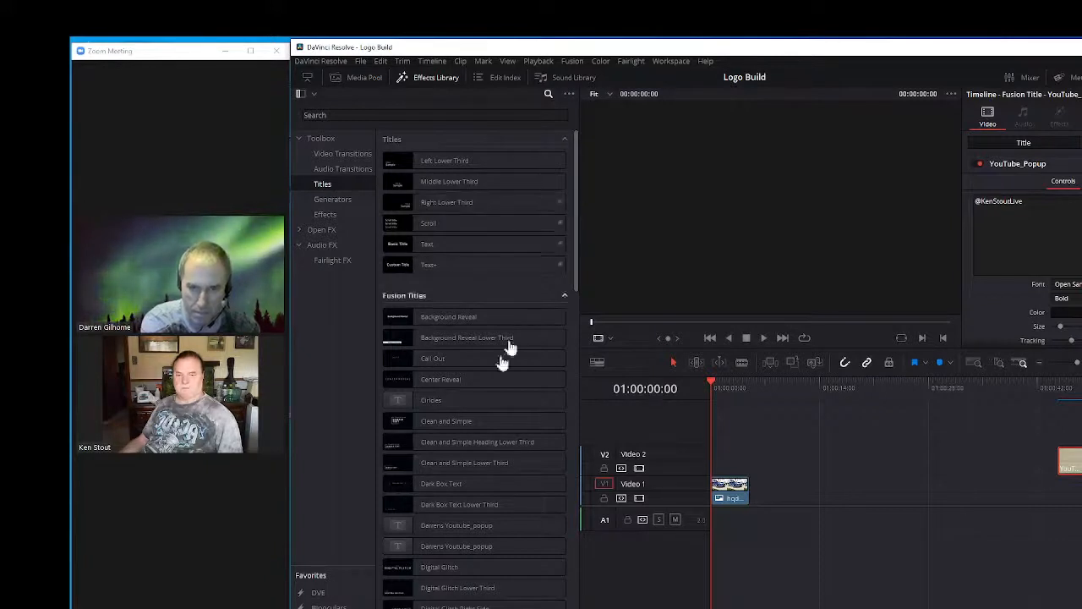
drag(435, 404, 717, 465)
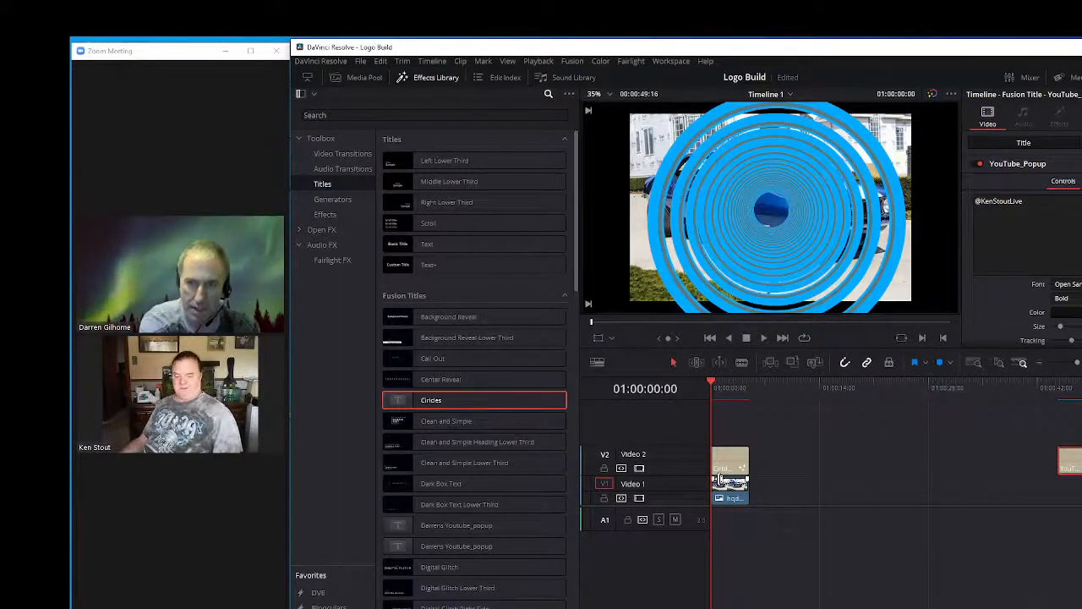
key(space)
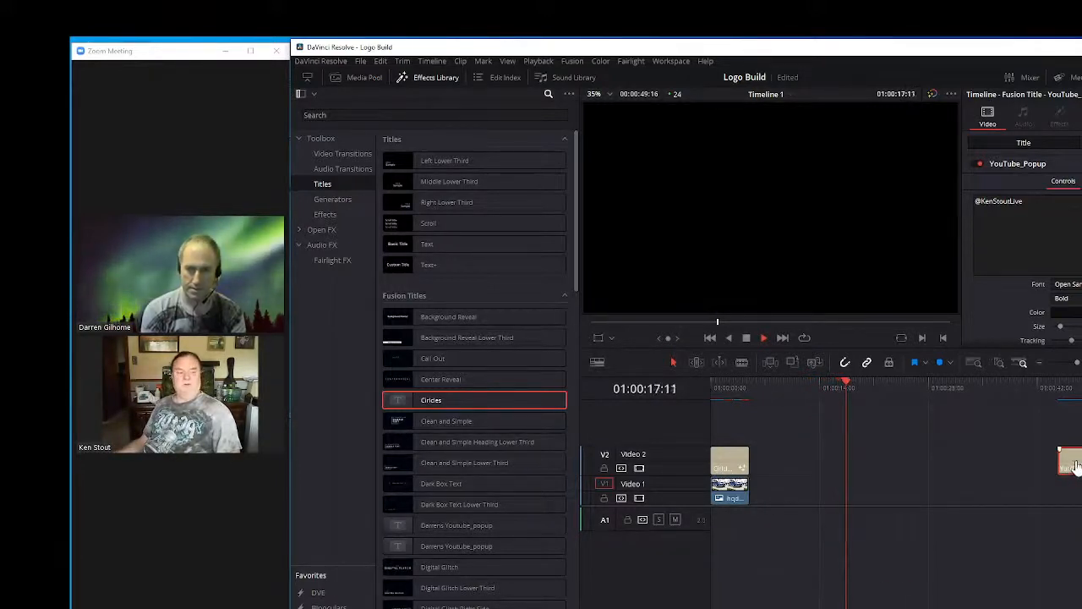
Move the YouTube_Popup title on Video 2 to shortly after the Cirlcles title and play the timeline from its start.
drag(1070, 467, 853, 488)
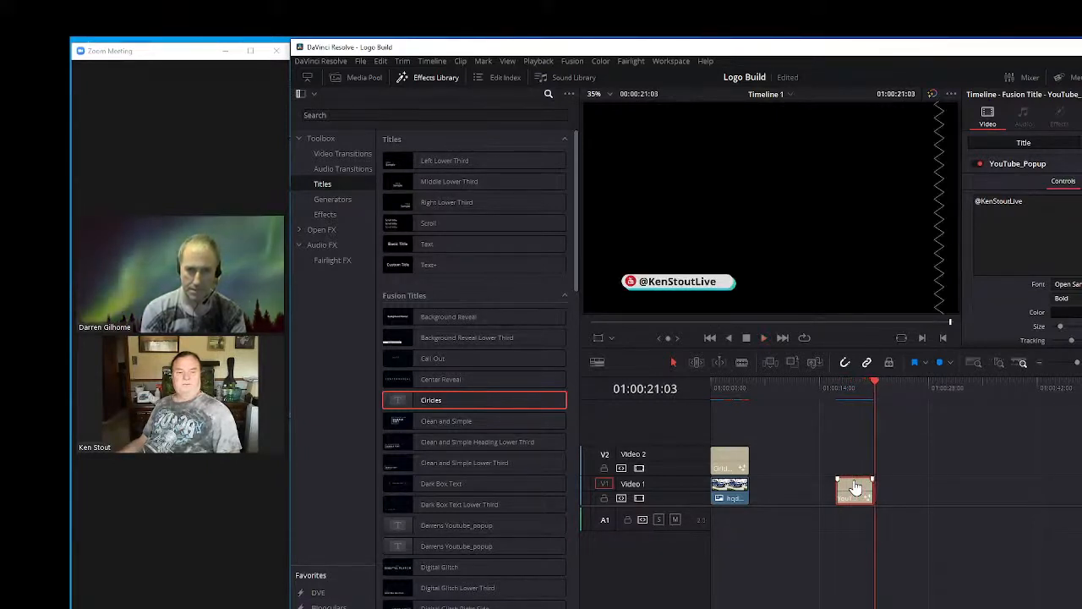
drag(857, 499, 788, 471)
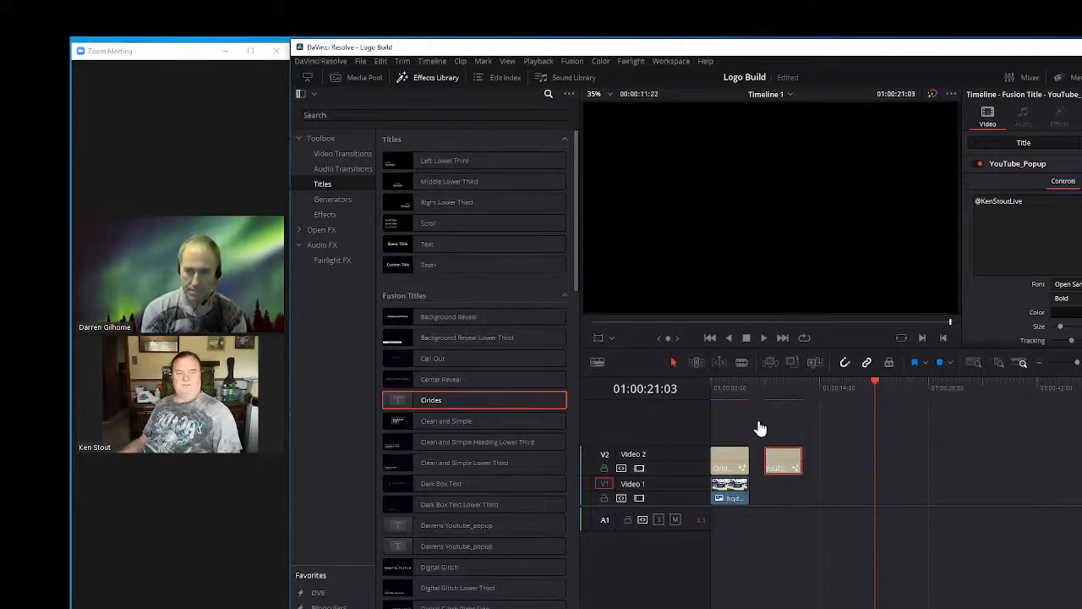
click(713, 390)
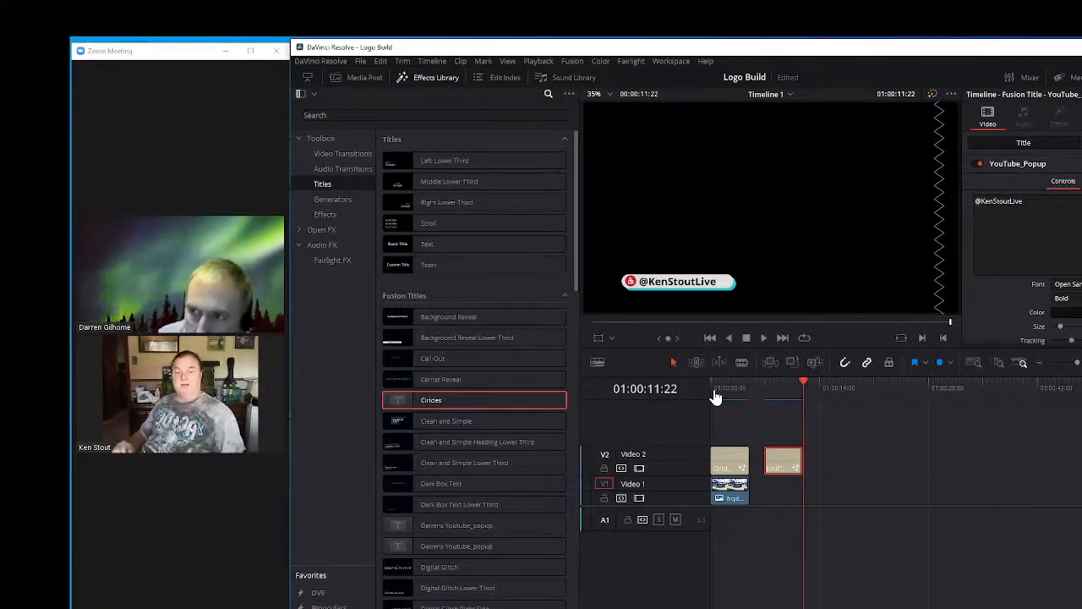
Open the Cirlcles title on the Fusion page from the timeline's start and reposition the window beside the Zoom meeting.
click(712, 389)
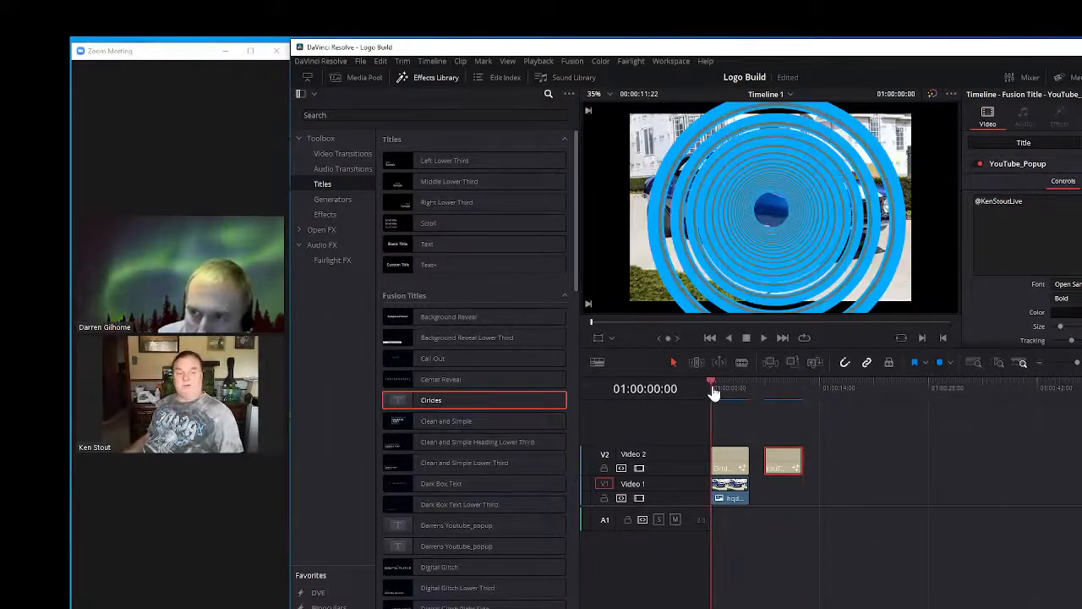
click(728, 460)
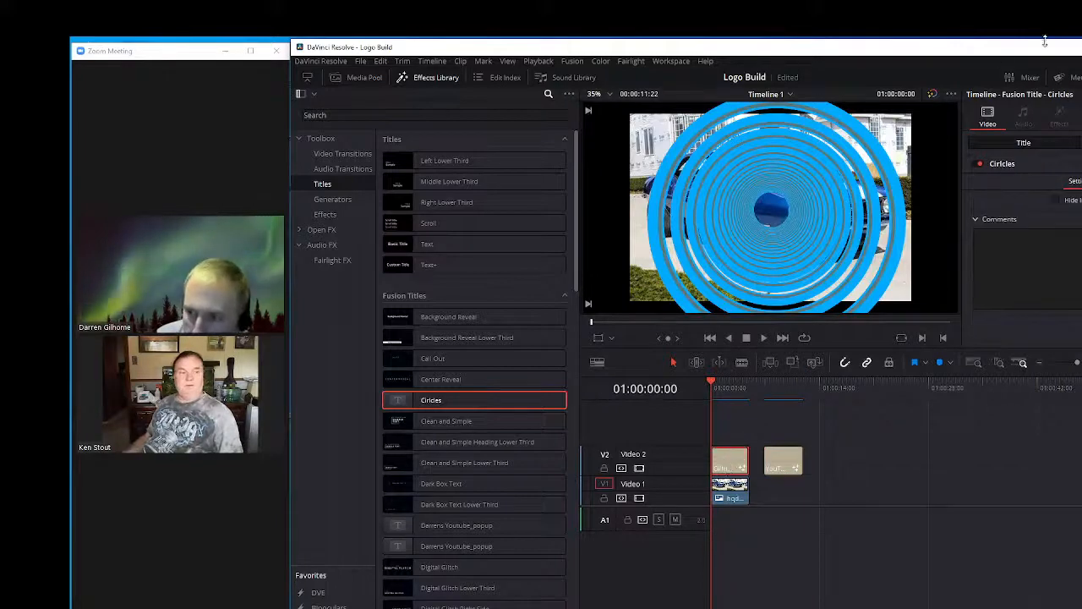
drag(1040, 52, 875, 72)
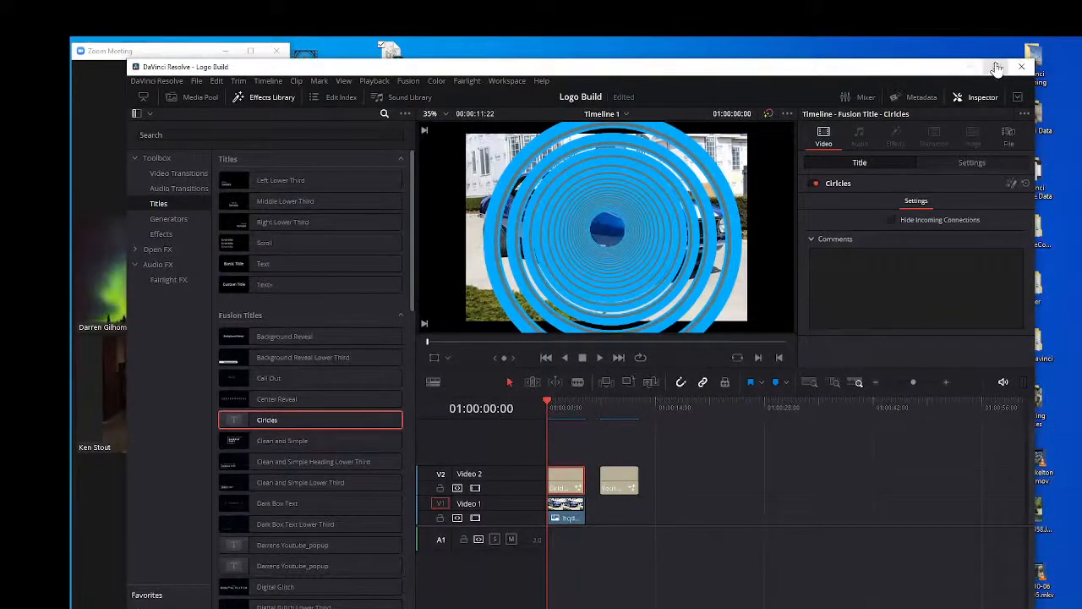
click(998, 68)
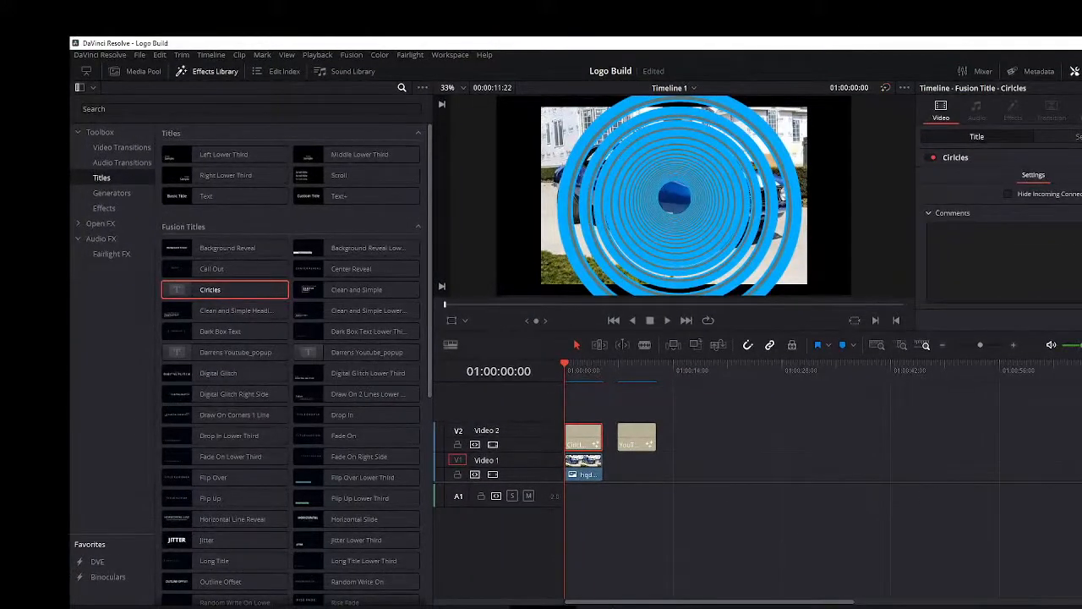
click(612, 606)
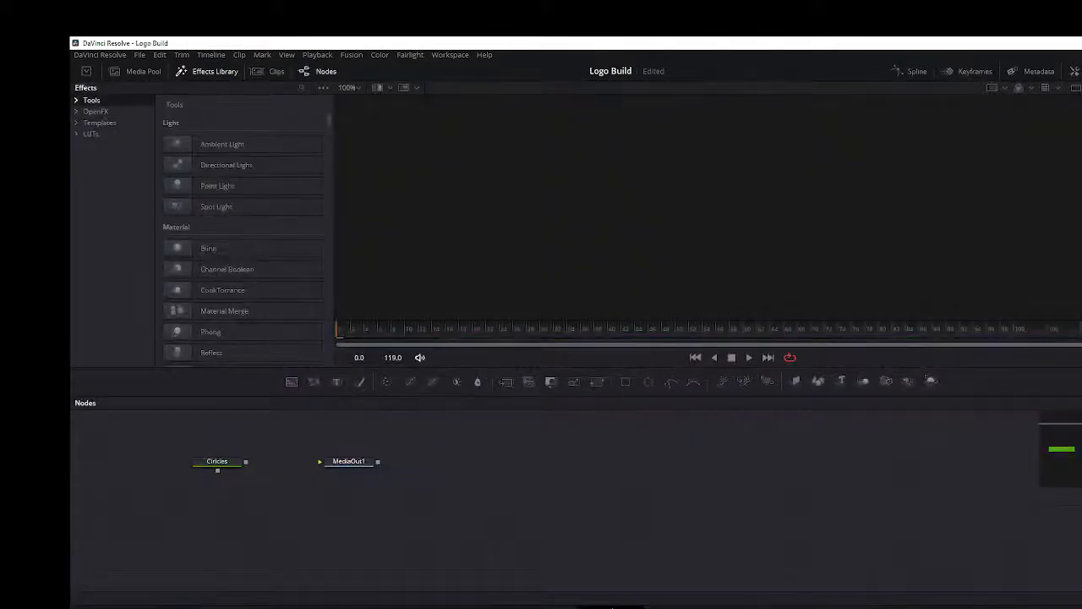
drag(630, 46, 746, 63)
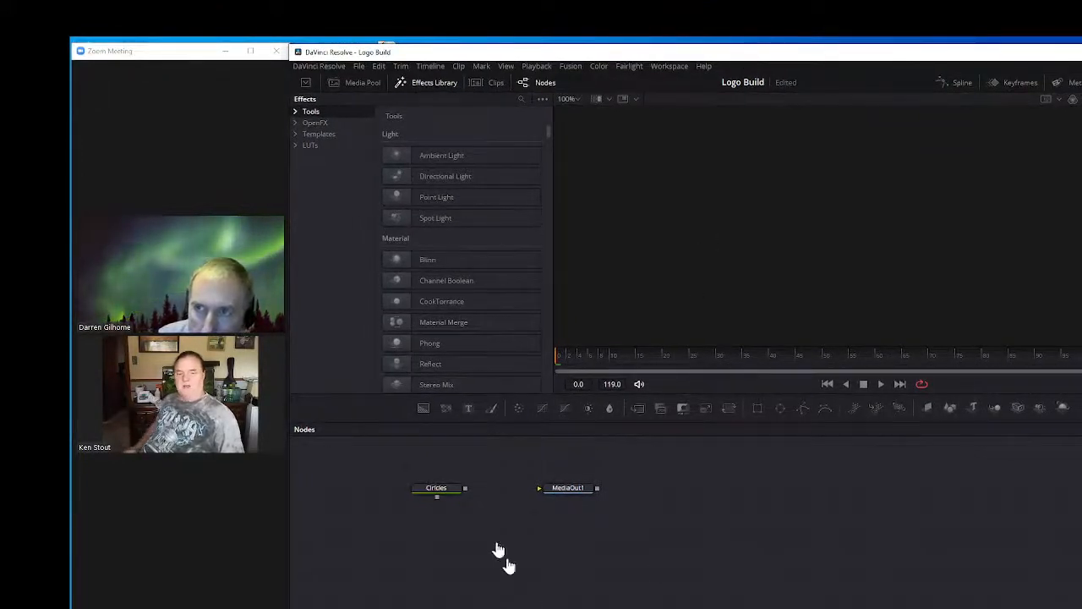
Try to connect the output of the Cirlcles node to MediaOut1 in the node graph.
mouse_move(443, 496)
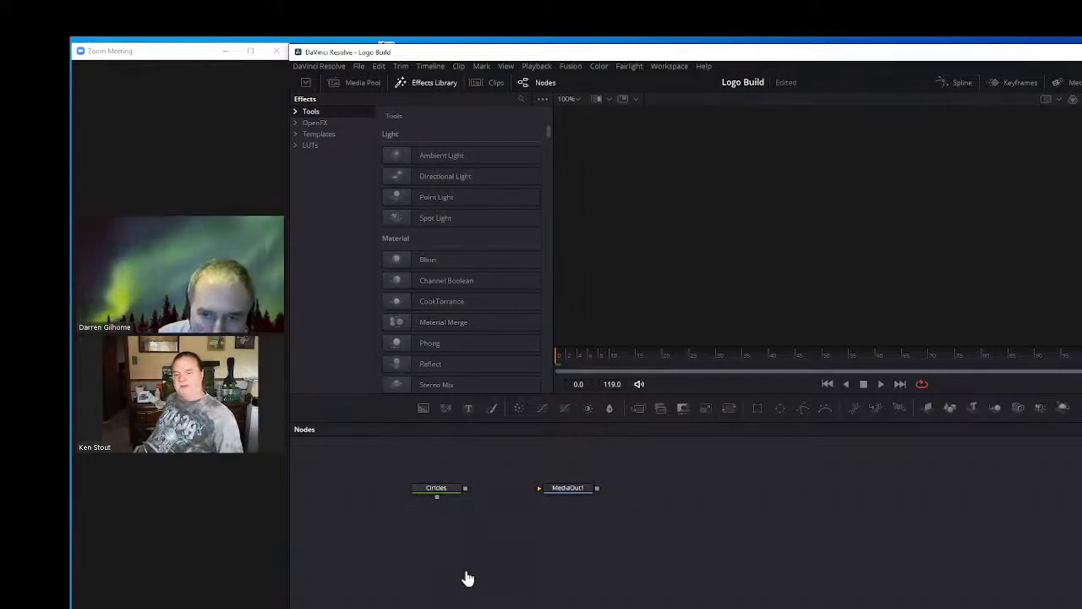
click(435, 491)
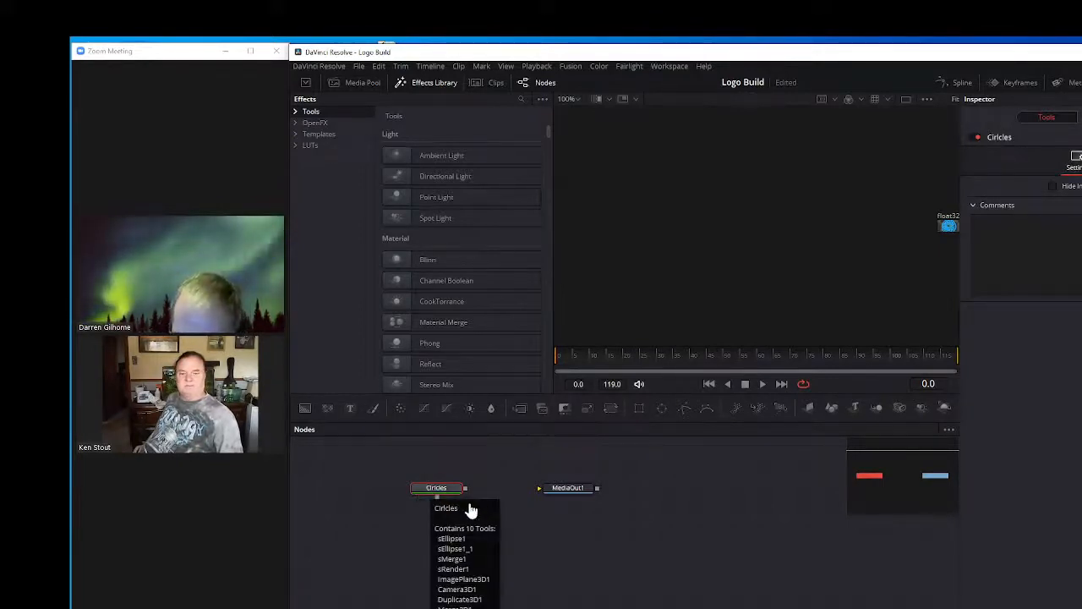
drag(465, 488, 556, 493)
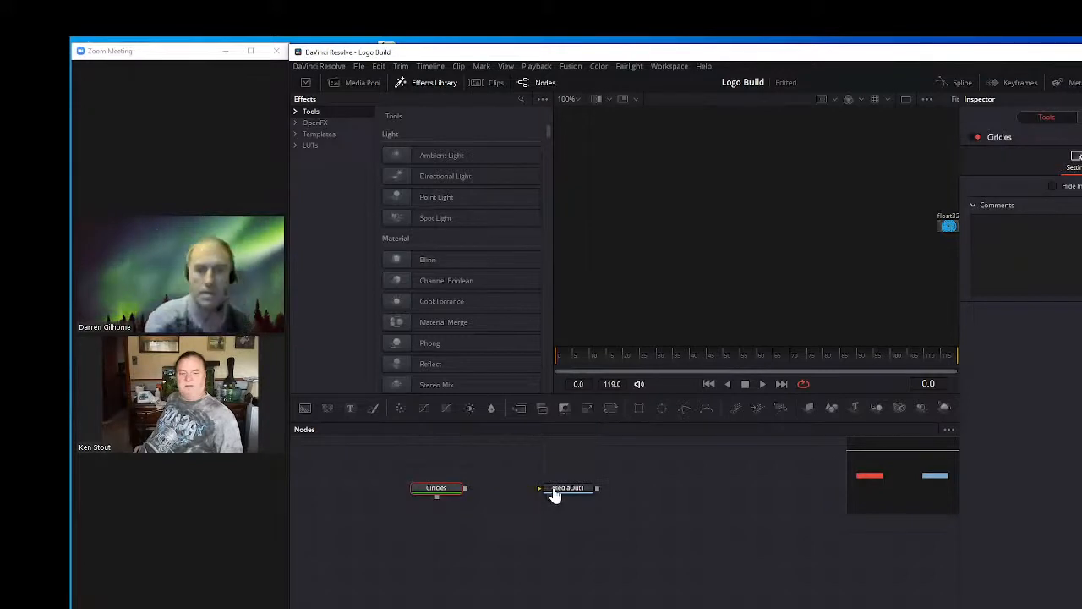
click(445, 519)
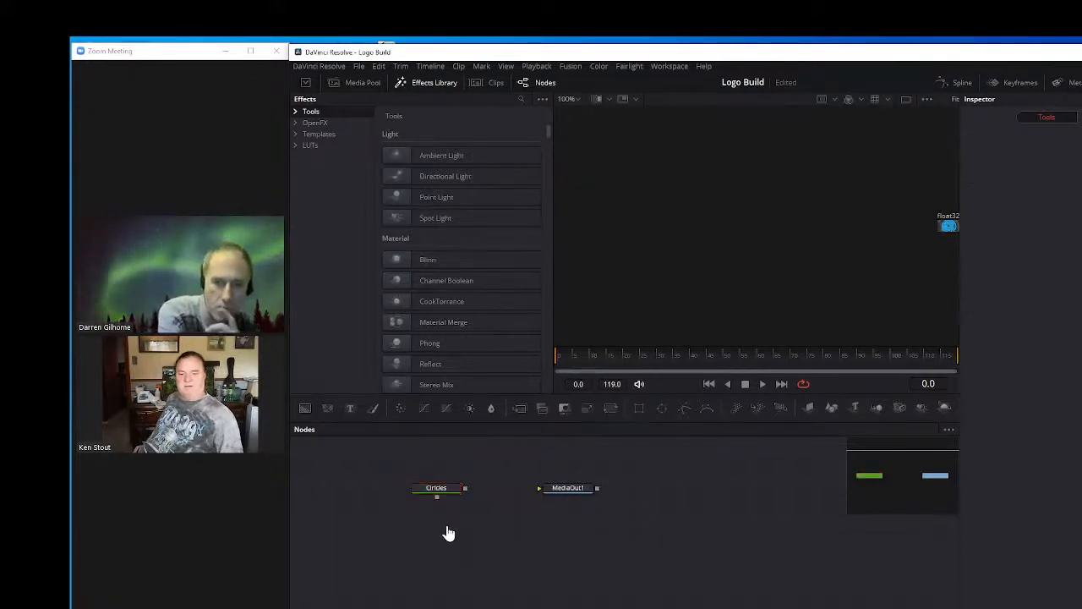
drag(465, 488, 590, 494)
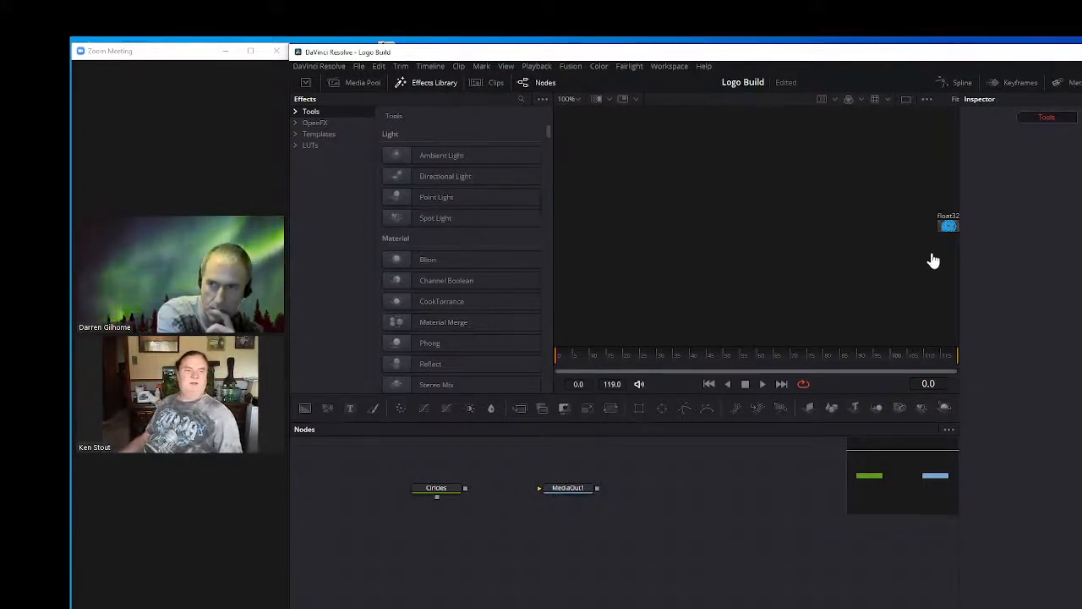
drag(937, 251, 632, 281)
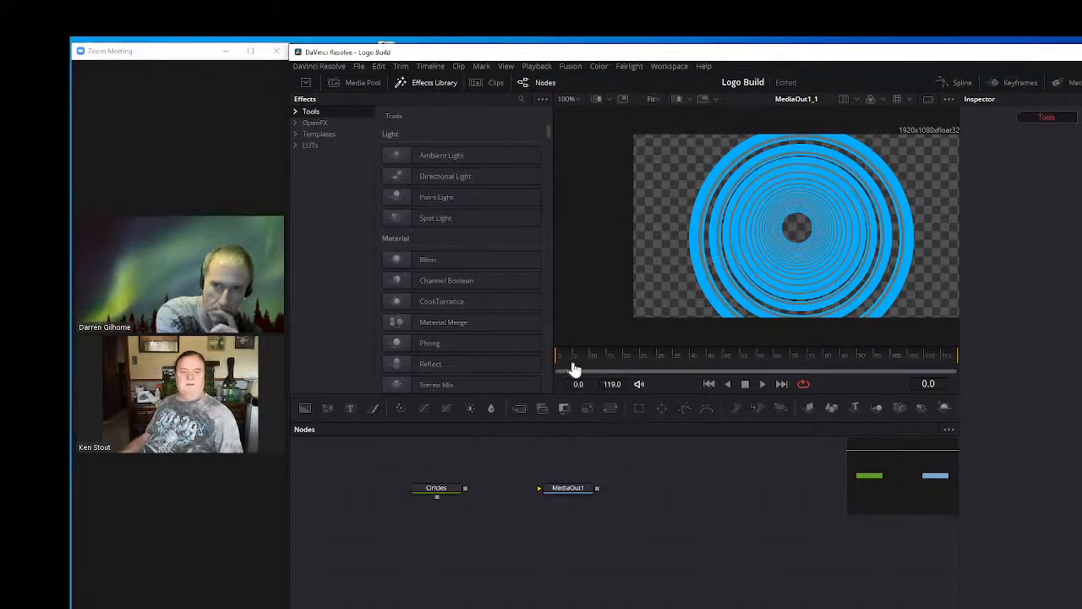
Scrub the Cirlcles effect to frame 11 and move MediaOut1 farther from the Cirlcles node in the node graph.
mouse_move(585, 361)
mouse_down()
mouse_move(729, 362)
mouse_move(579, 361)
mouse_move(596, 366)
mouse_up()
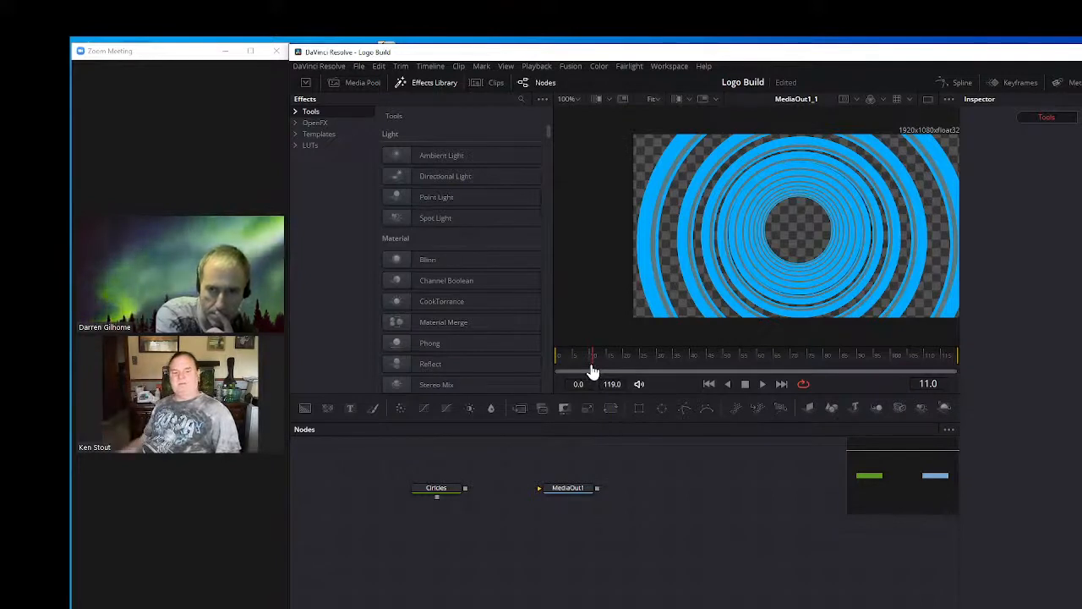
drag(572, 497, 742, 497)
click(438, 494)
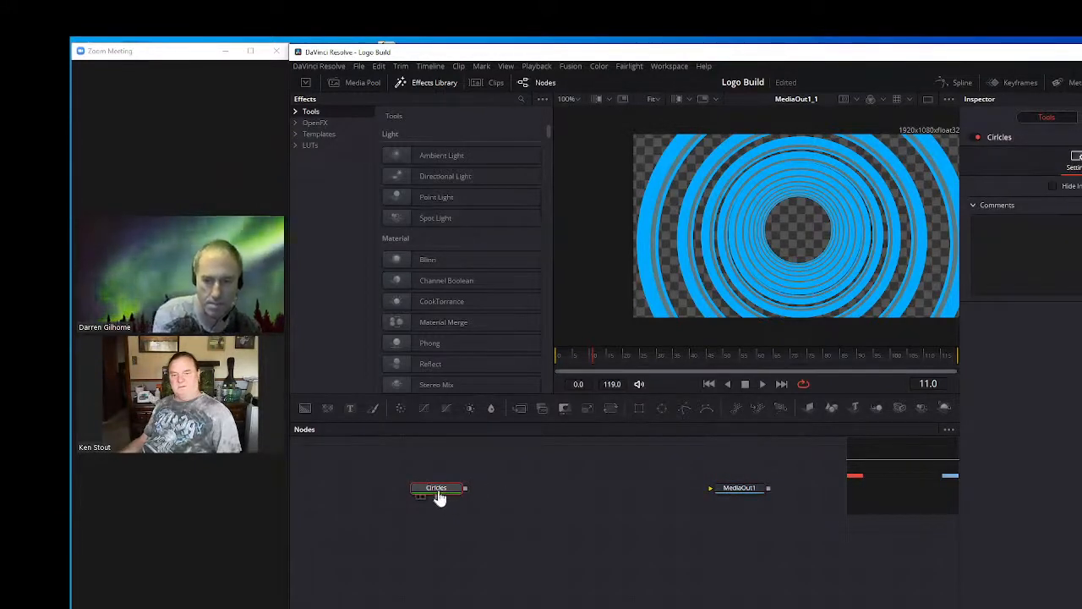
click(545, 503)
Look through the commands available for the Cirlcles node and scrub the effect to frame 61.
mouse_move(438, 497)
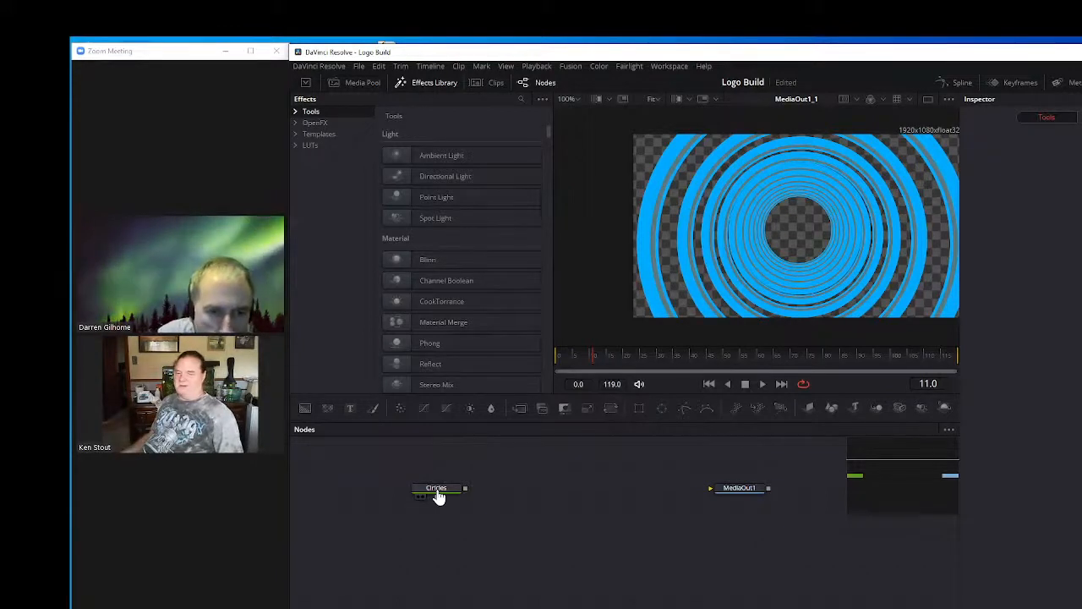
click(437, 495)
right_click(433, 493)
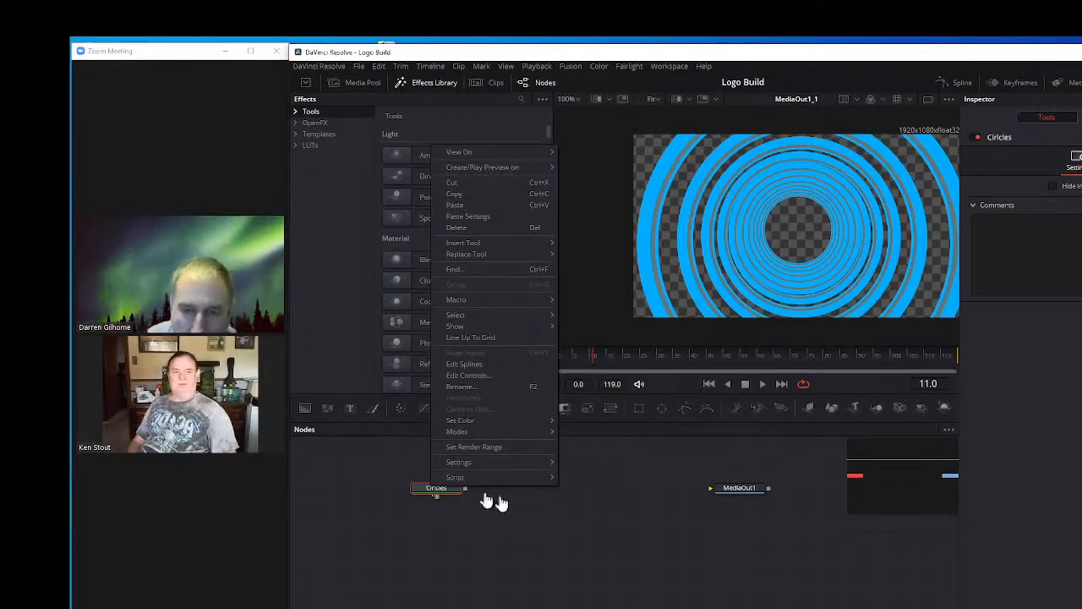
click(782, 358)
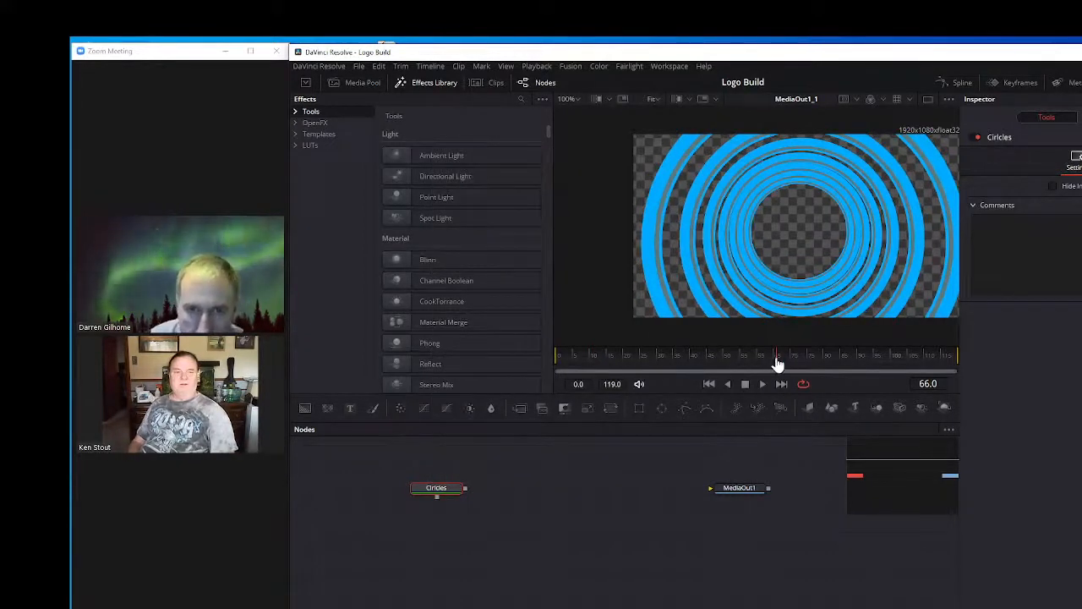
mouse_move(778, 363)
mouse_down()
mouse_move(616, 367)
mouse_move(761, 365)
mouse_up()
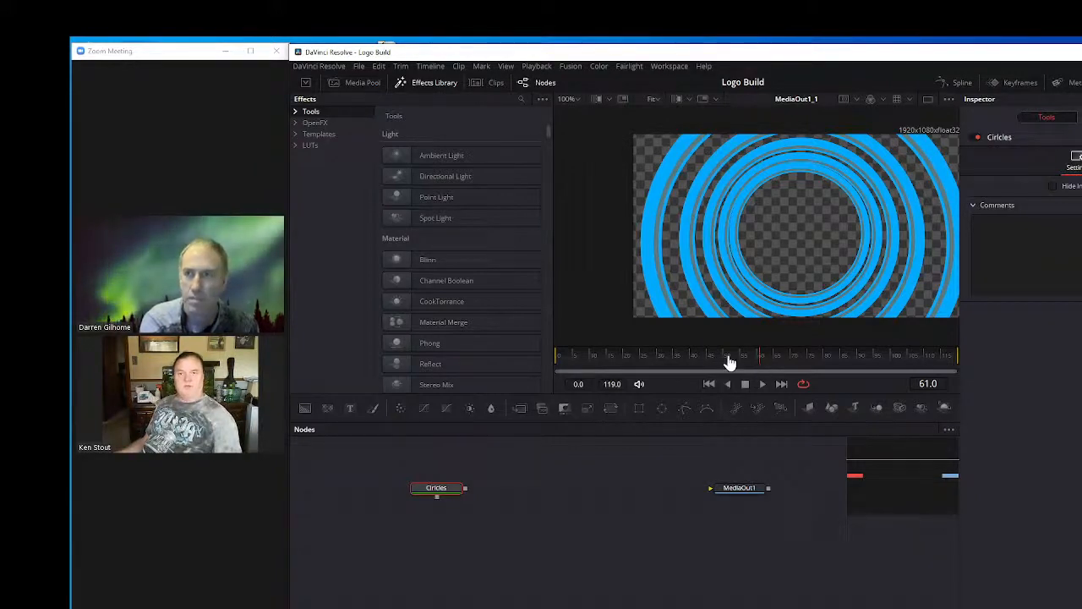
Maximize the window and, on the Edit page, butt the YouTube_Popup title against the end of the Cirlcles title, returning the playhead to the start.
double_click(1044, 53)
click(1049, 49)
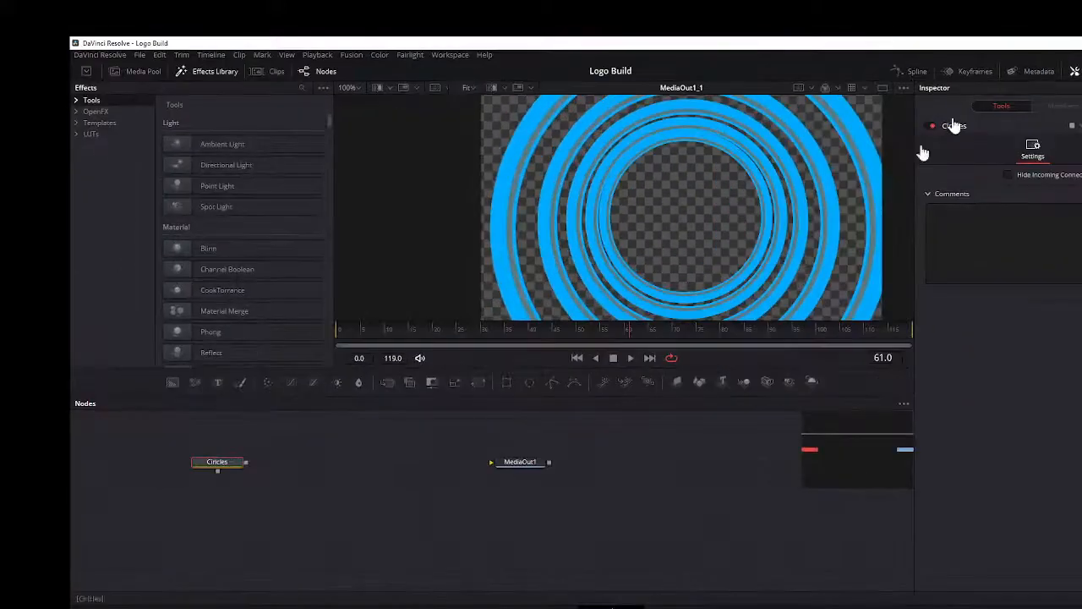
click(542, 607)
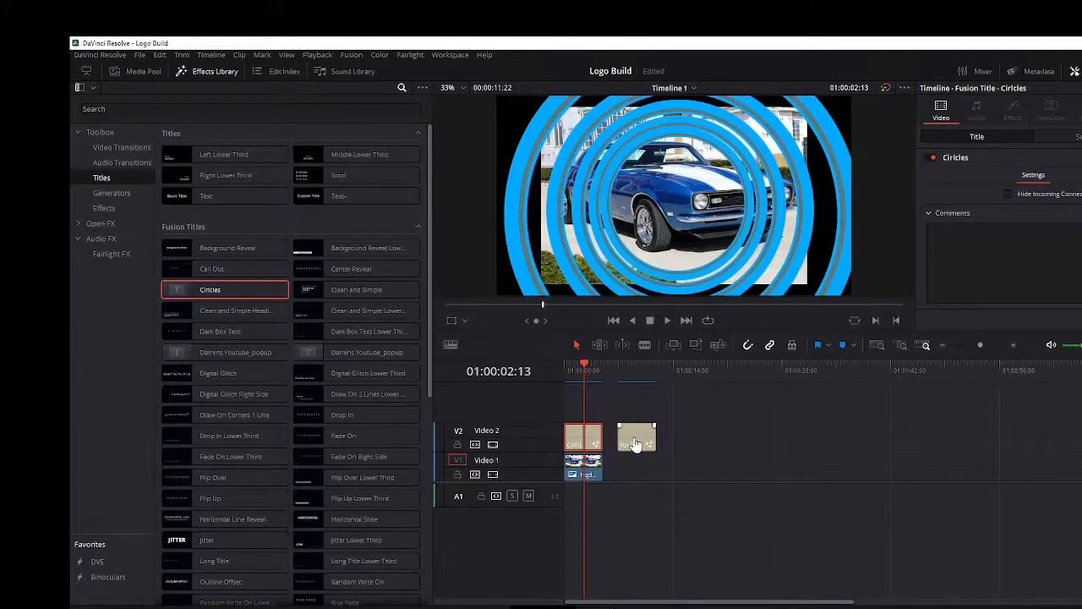
click(636, 445)
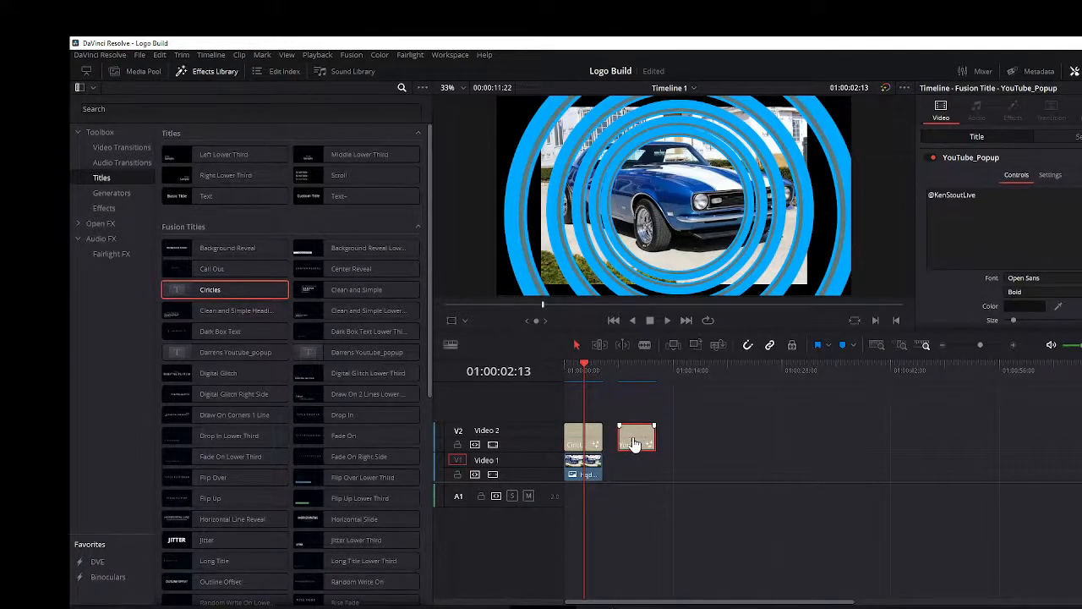
drag(635, 444, 617, 444)
drag(588, 370, 563, 370)
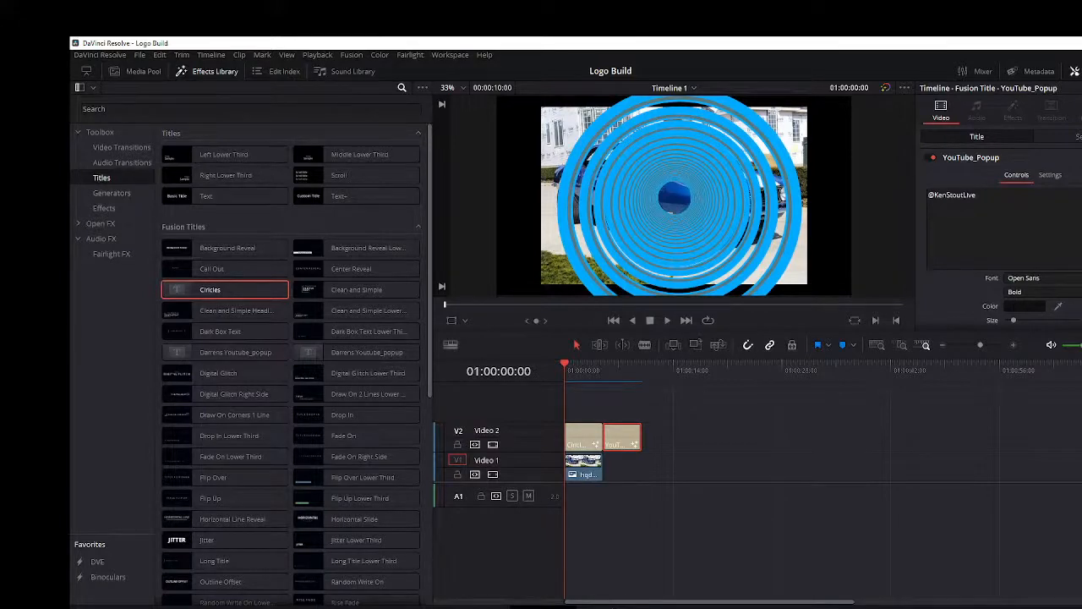
On the Deliver page, set the render destination to the Desktop with the file name "test of tuesday".
click(814, 607)
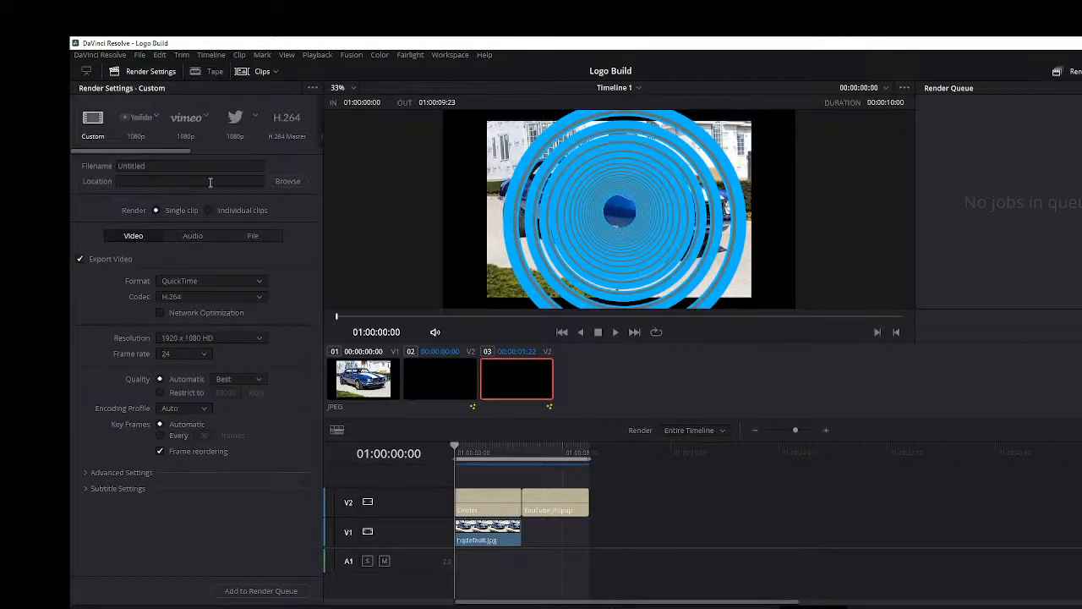
click(289, 182)
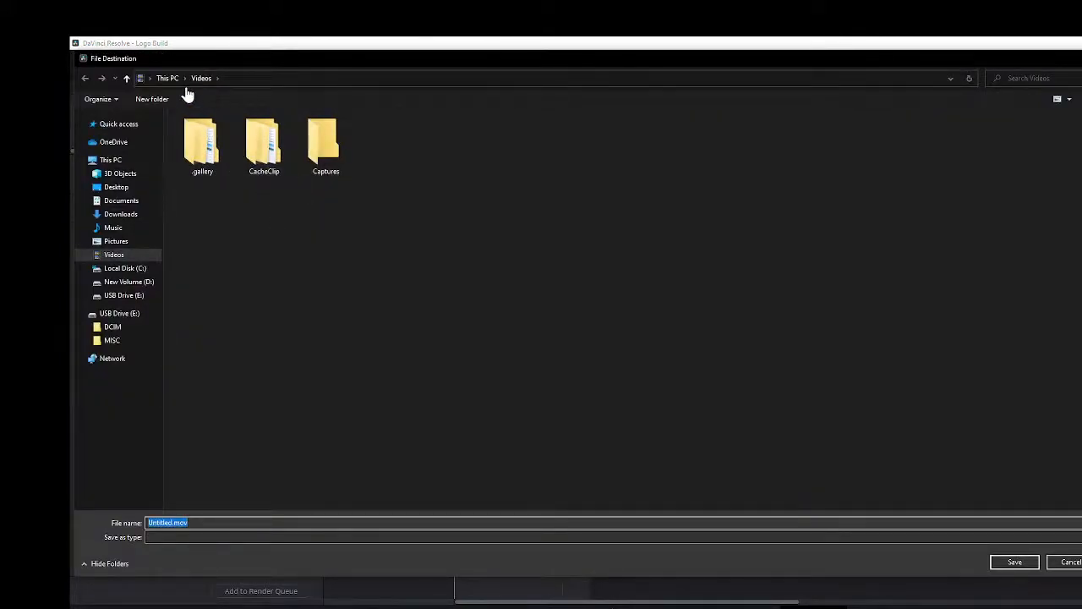
click(118, 190)
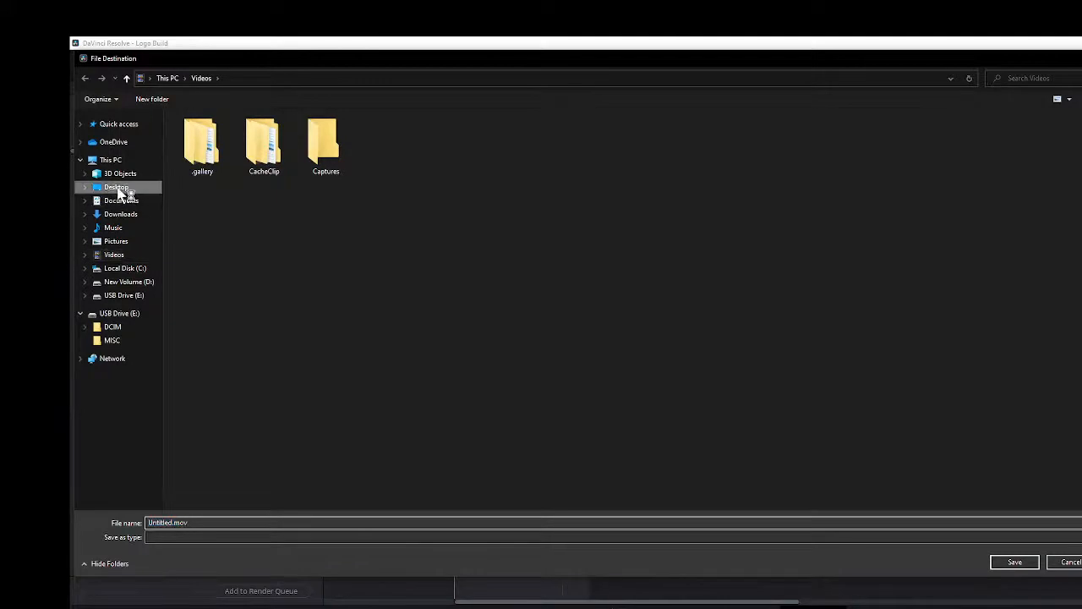
click(200, 524)
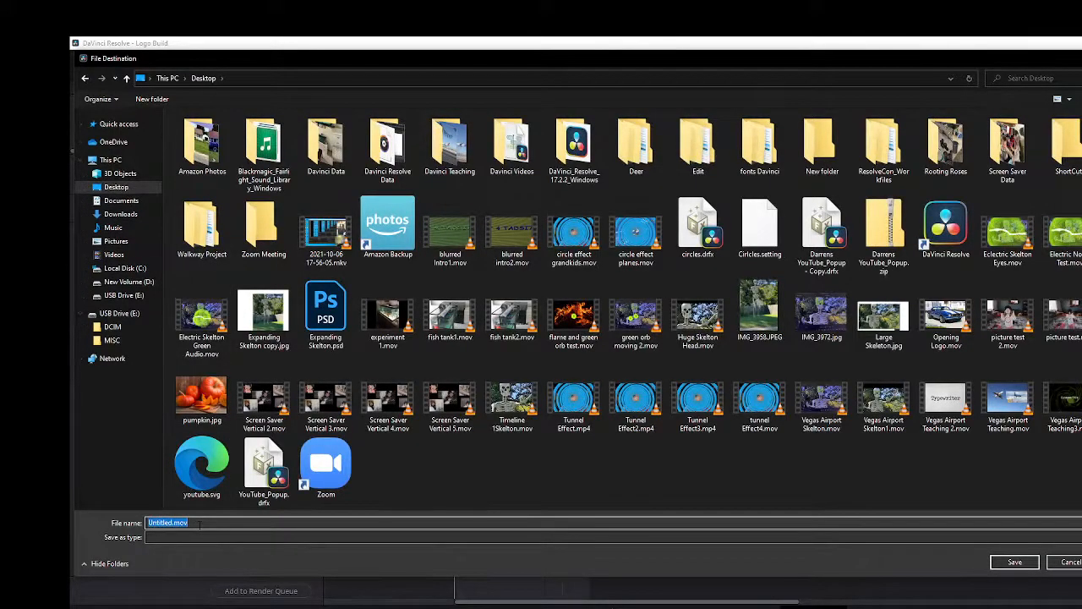
text(test of tuesday)
click(1014, 562)
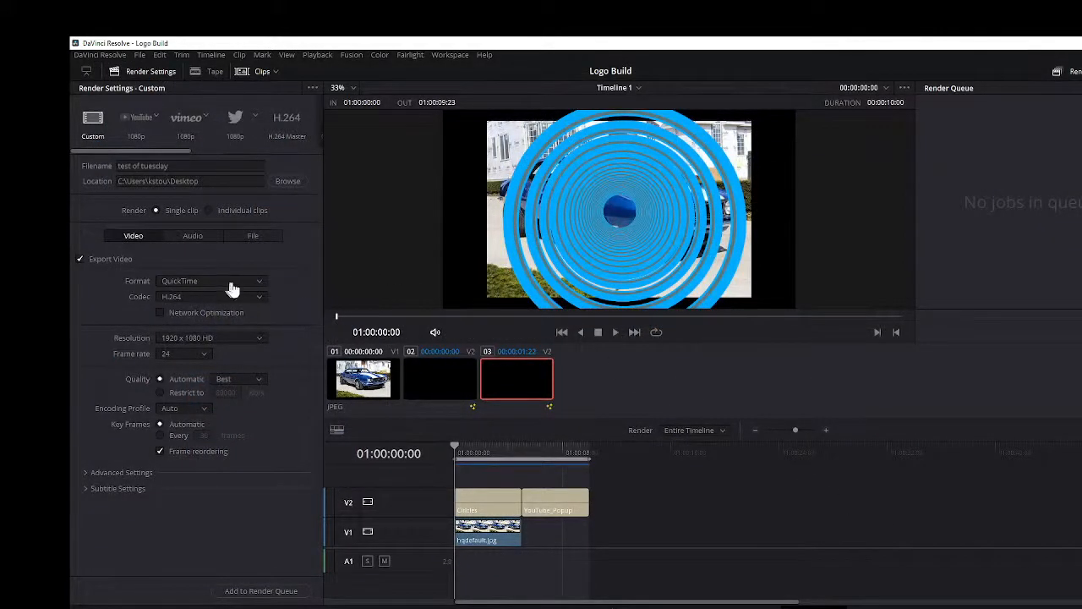
Set the export format to MP4, add the timeline to the render queue and render it.
click(259, 290)
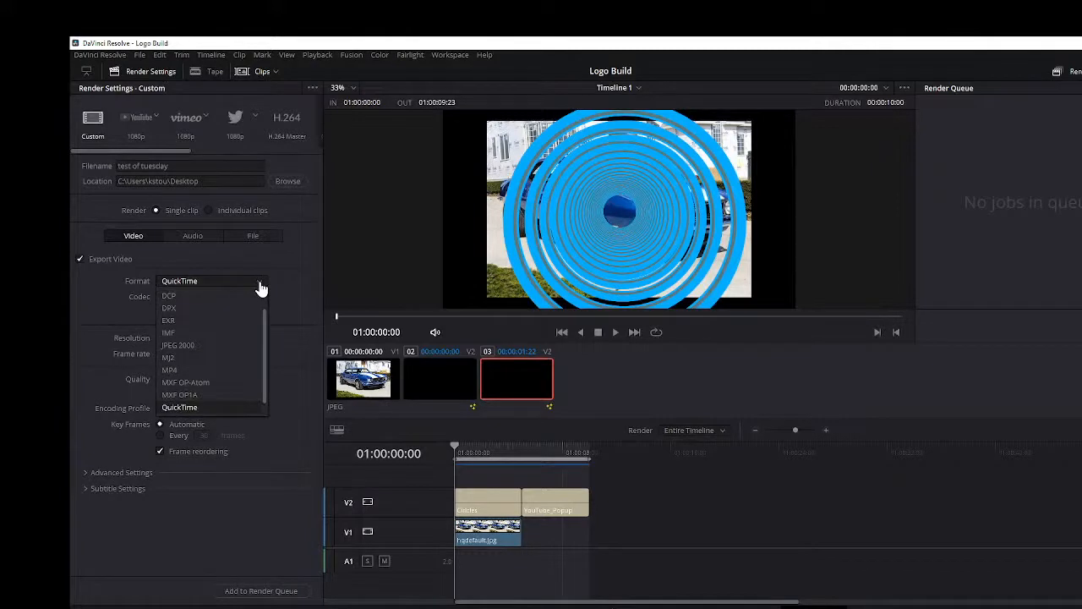
click(164, 376)
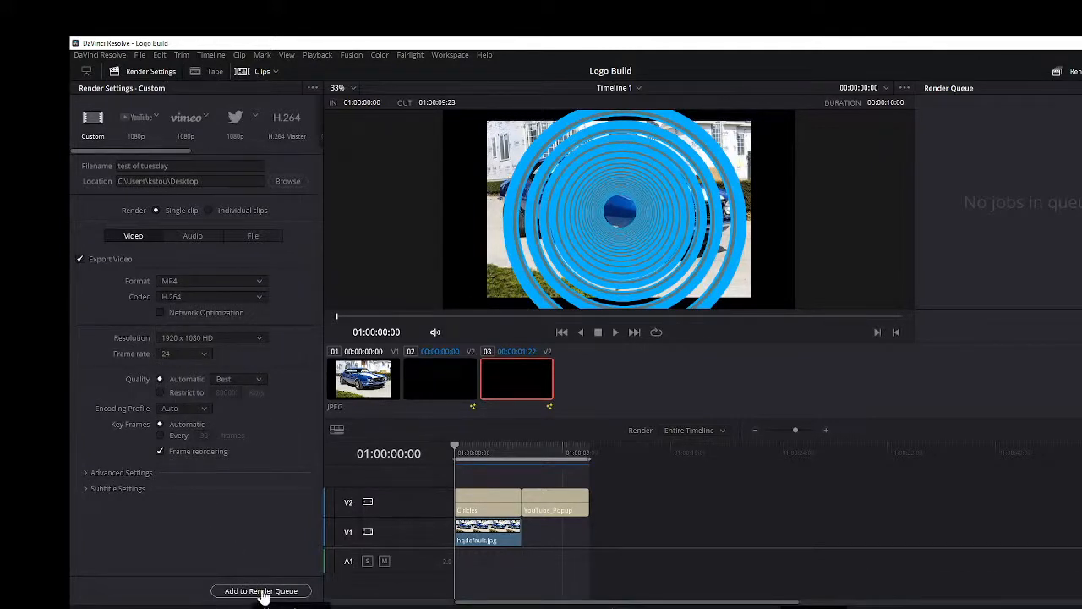
click(273, 592)
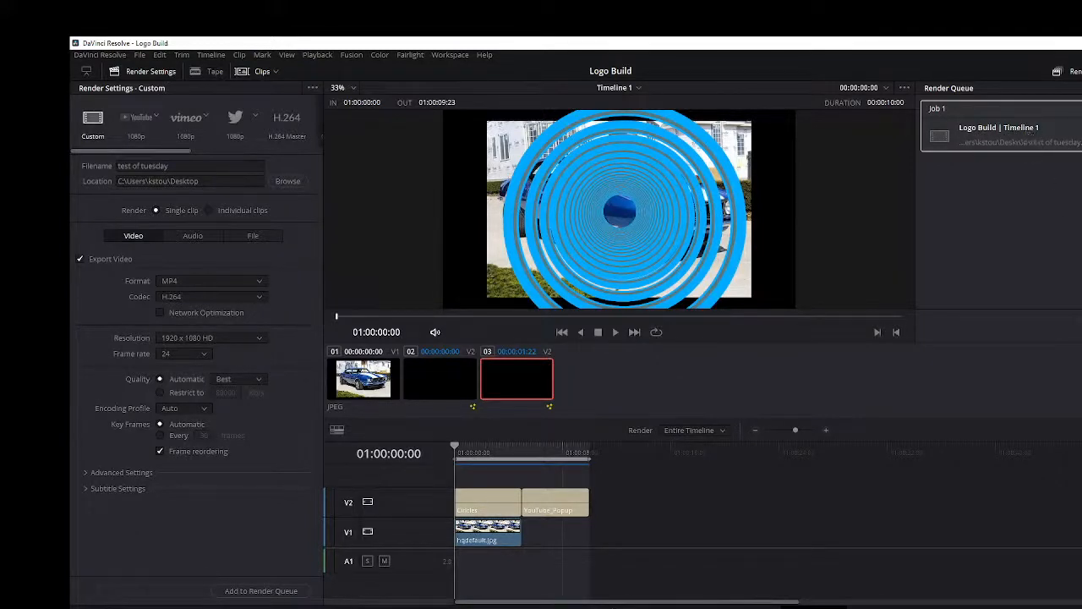
click(1079, 324)
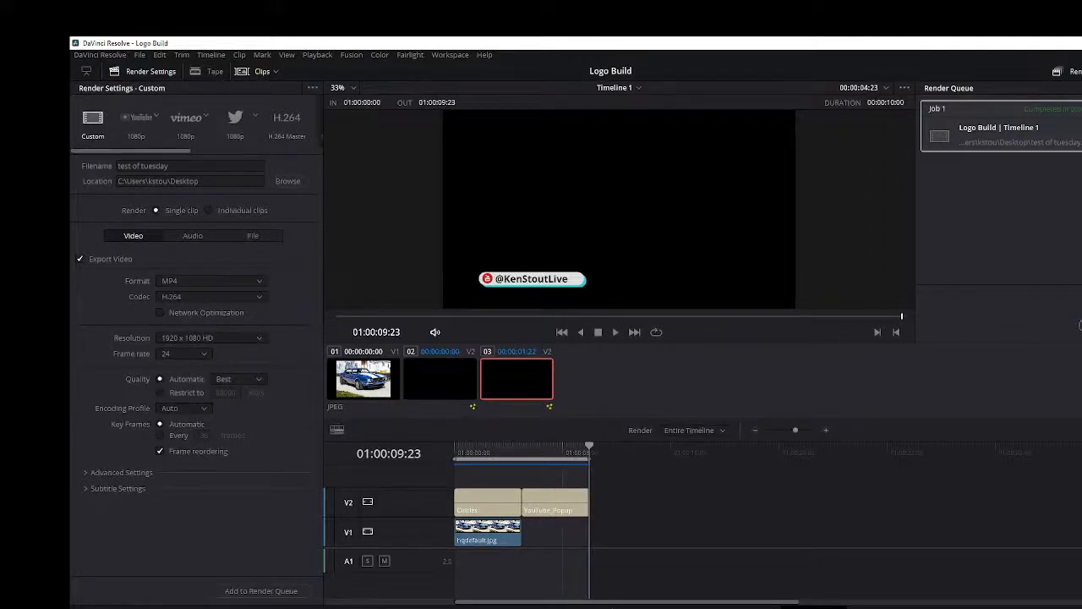
Minimize DaVinci Resolve, move the Zoom meeting clear of the desktop files and watch test of tuesday.mp4 in VLC, closing it when done.
click(1080, 43)
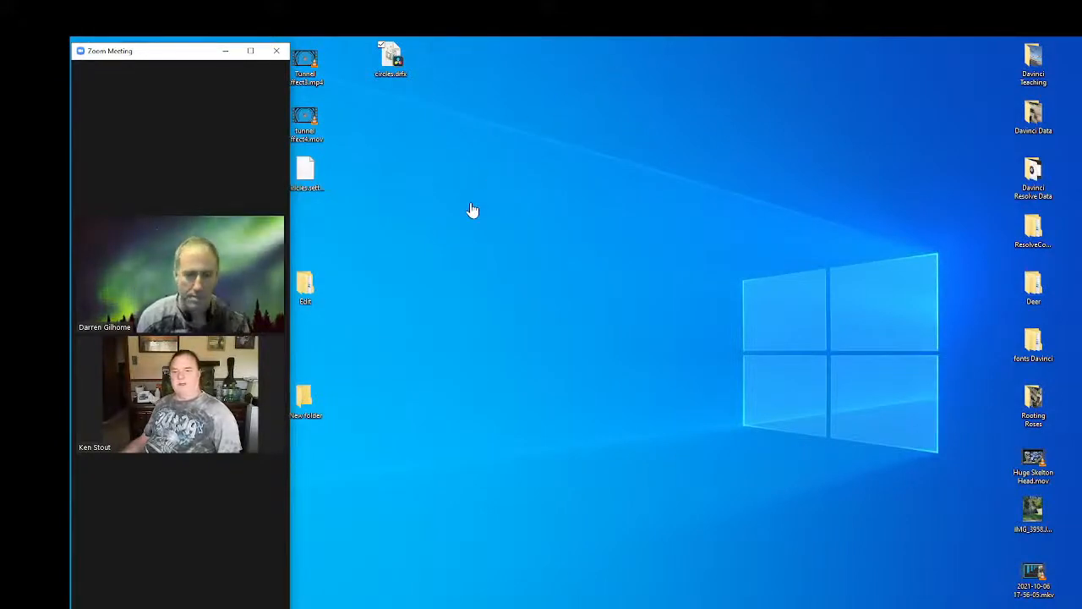
drag(191, 53, 980, 61)
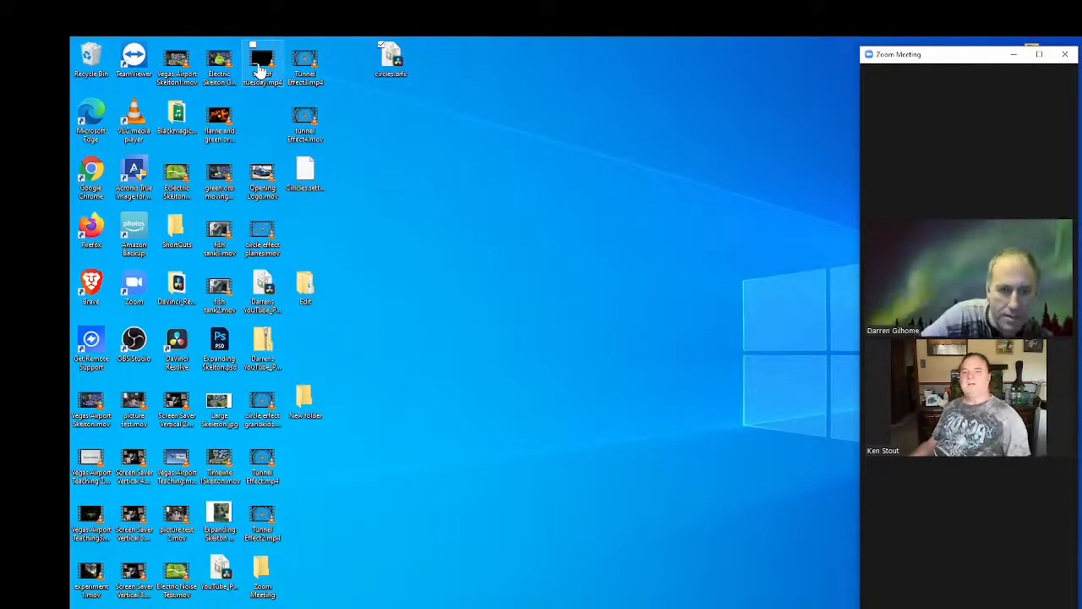
double_click(261, 71)
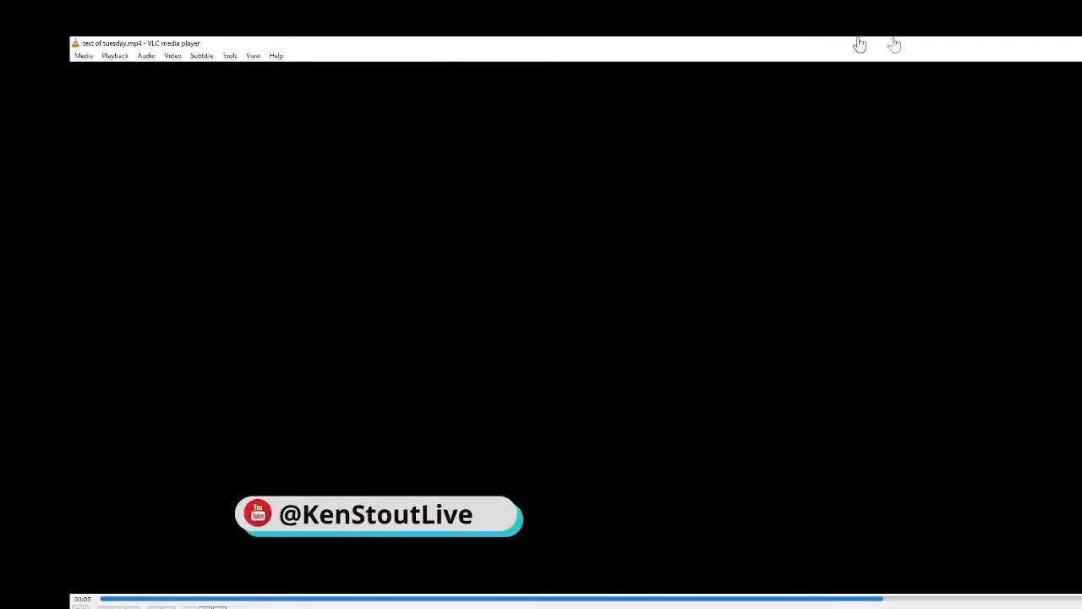
click(1074, 43)
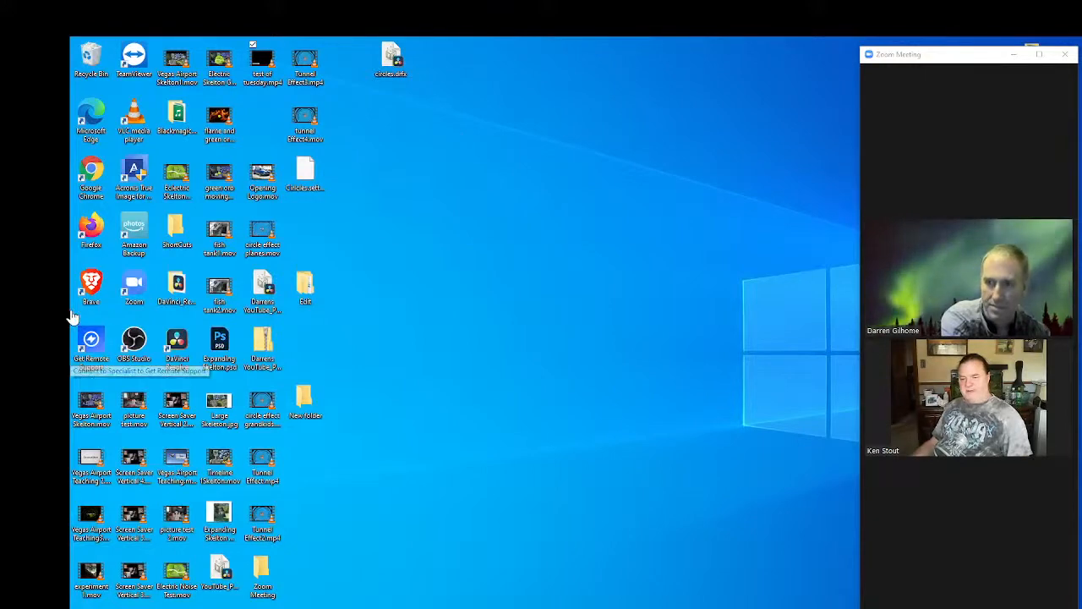
Switch to Chrome, accept the incoming Facebook Messenger call and minimize the call and browser windows.
click(220, 607)
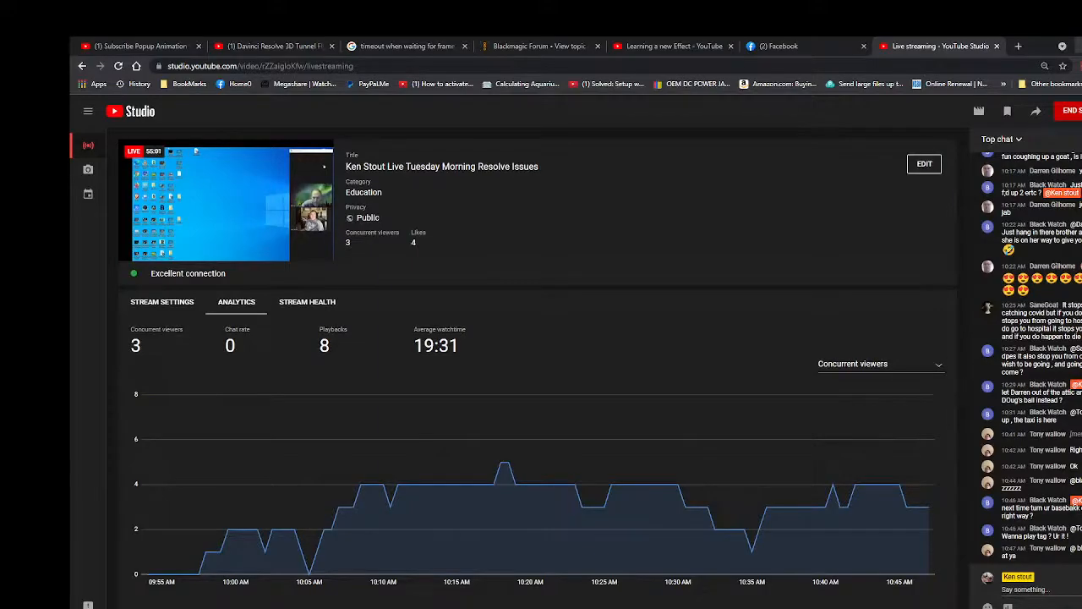
click(1078, 47)
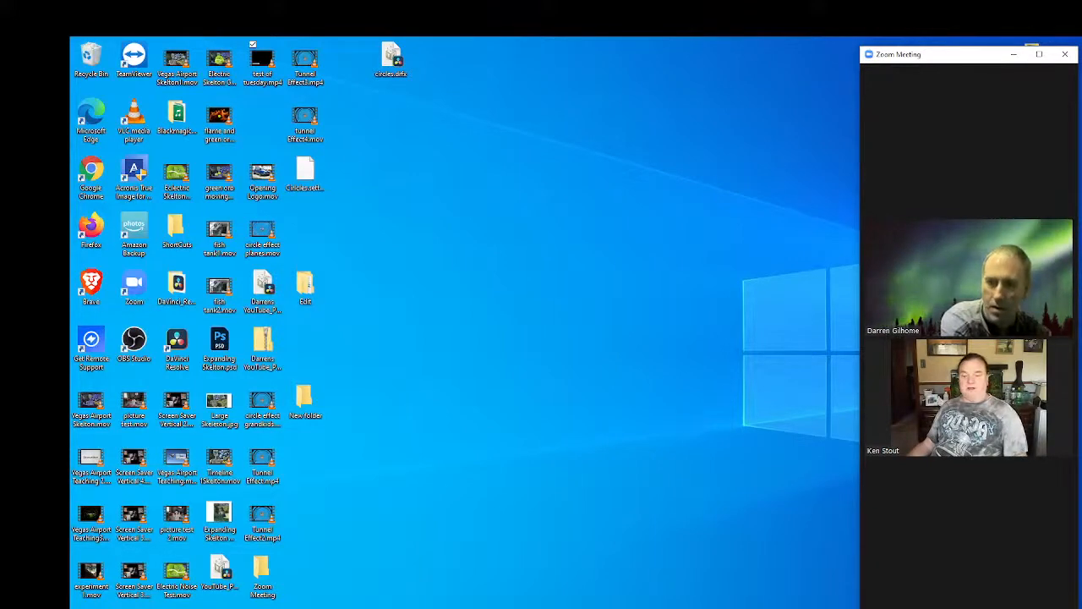
click(381, 607)
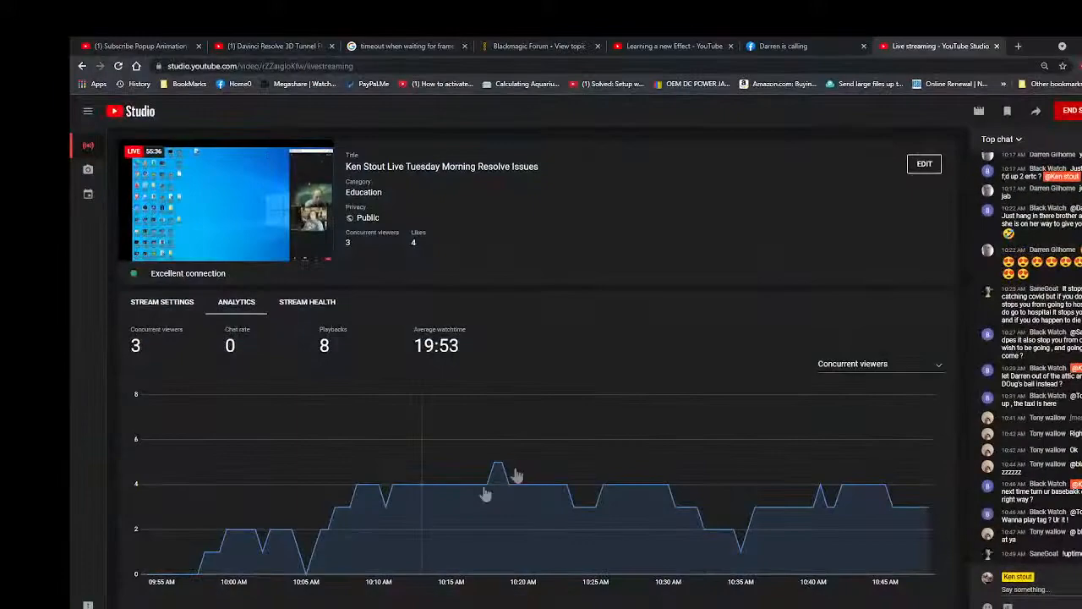
click(795, 49)
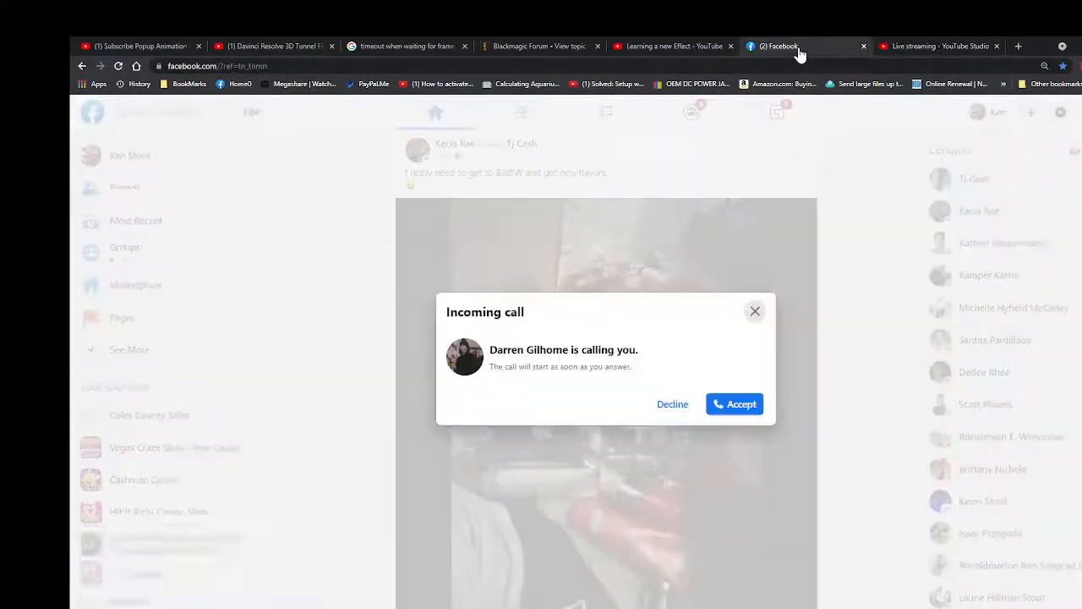
click(747, 404)
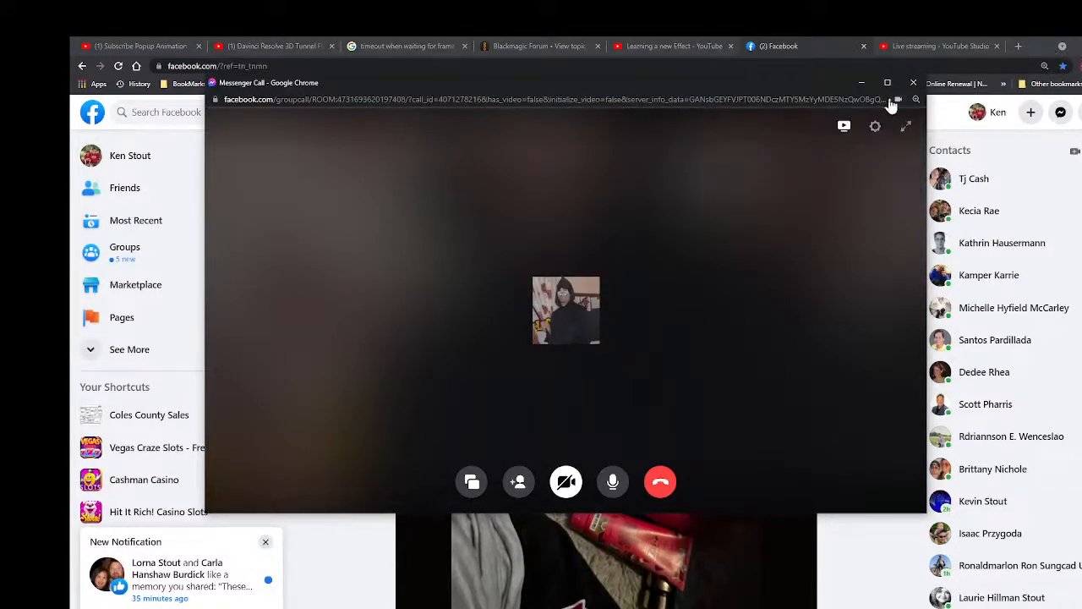
click(862, 83)
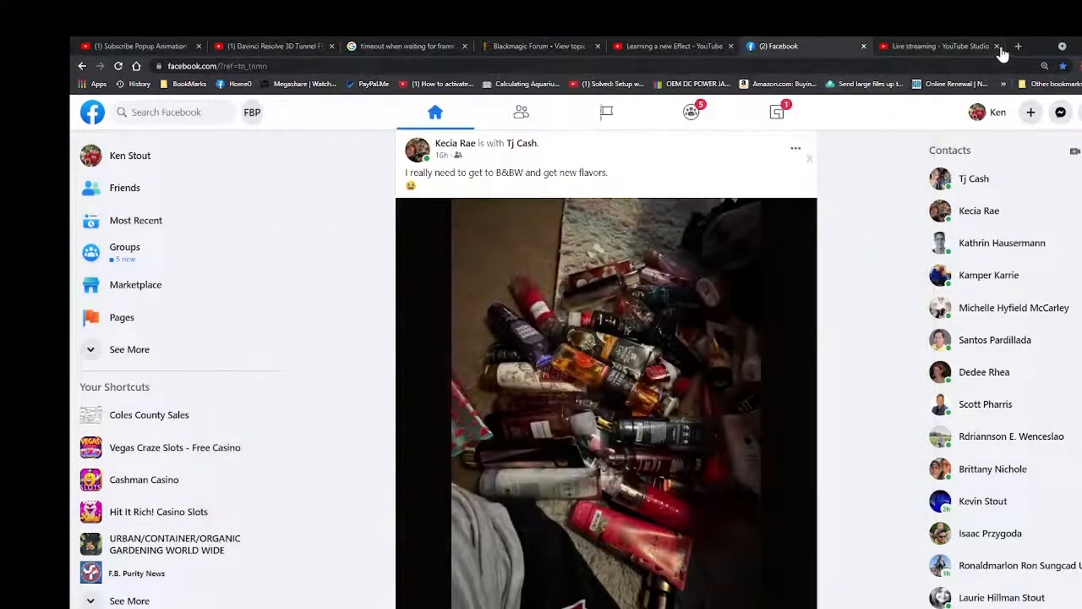
click(1081, 47)
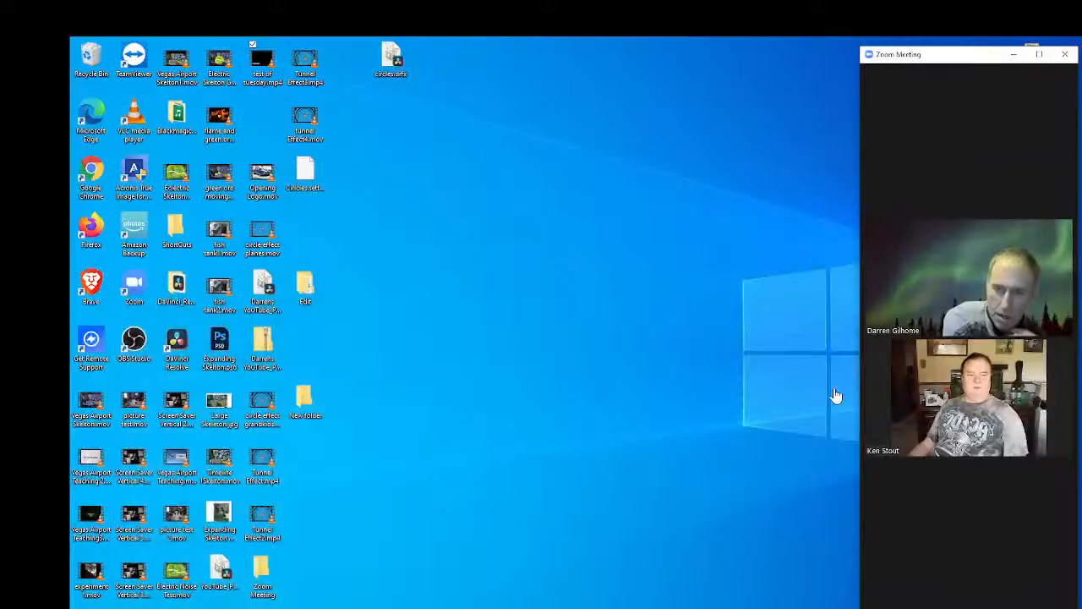
Bring back the Messenger call window, place it beside the Zoom meeting and mute the call's microphone.
mouse_move(899, 584)
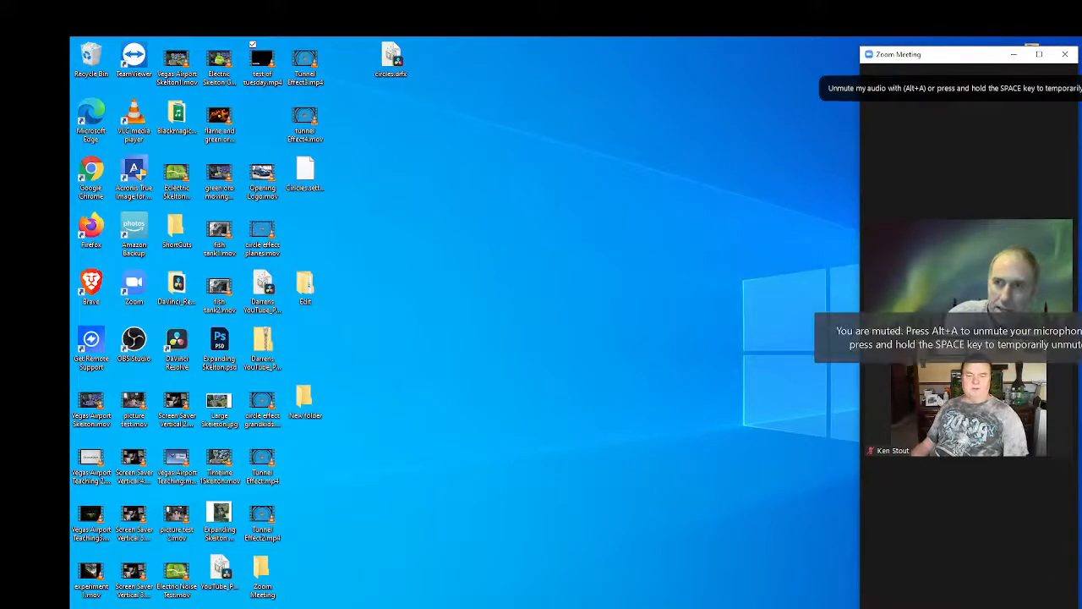
click(240, 557)
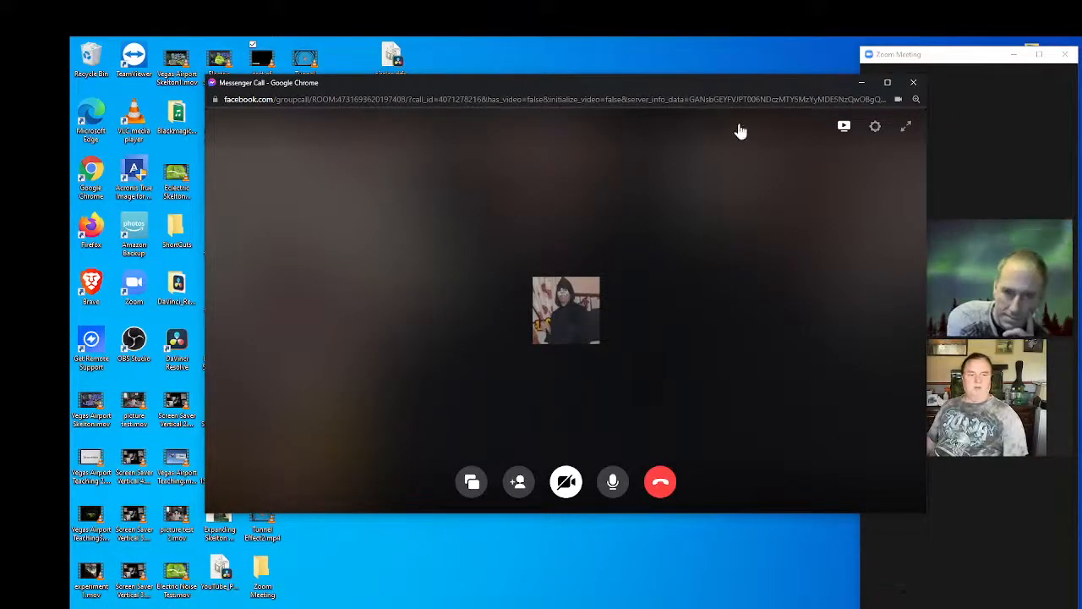
drag(720, 90, 640, 94)
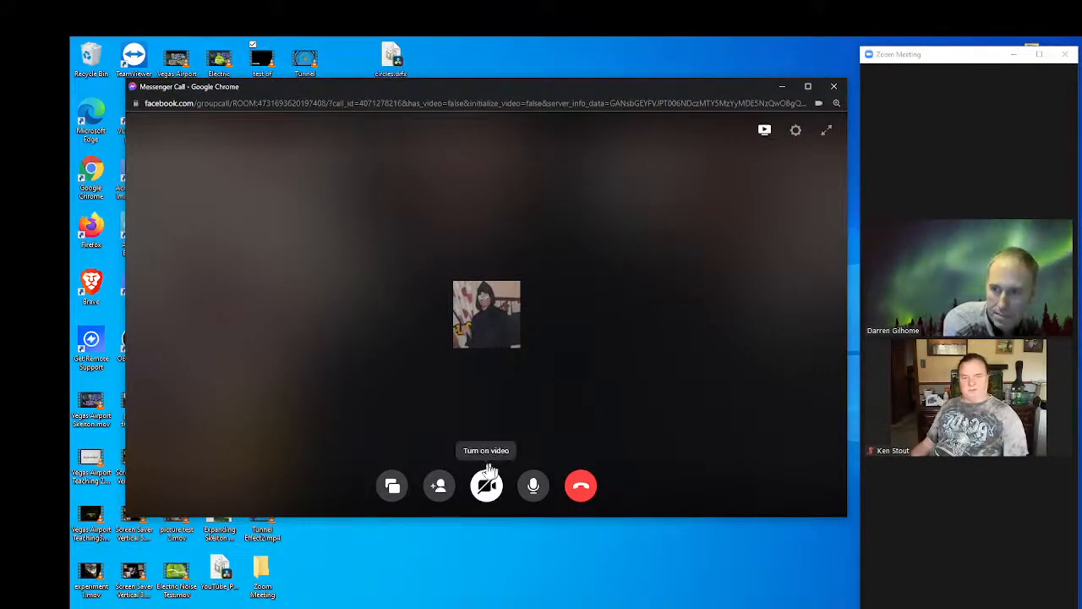
mouse_move(955, 452)
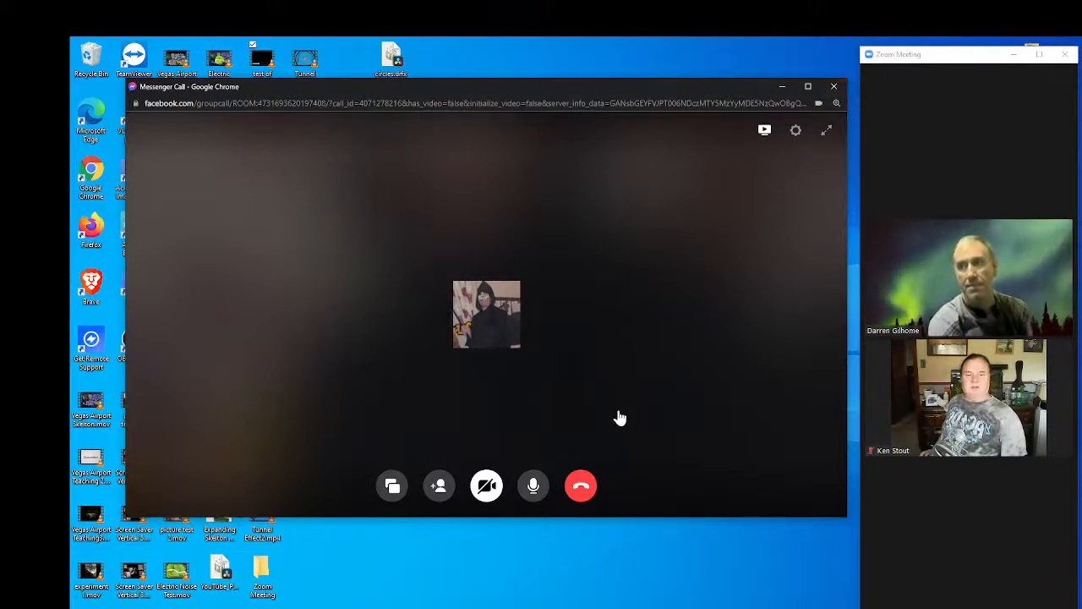
click(520, 492)
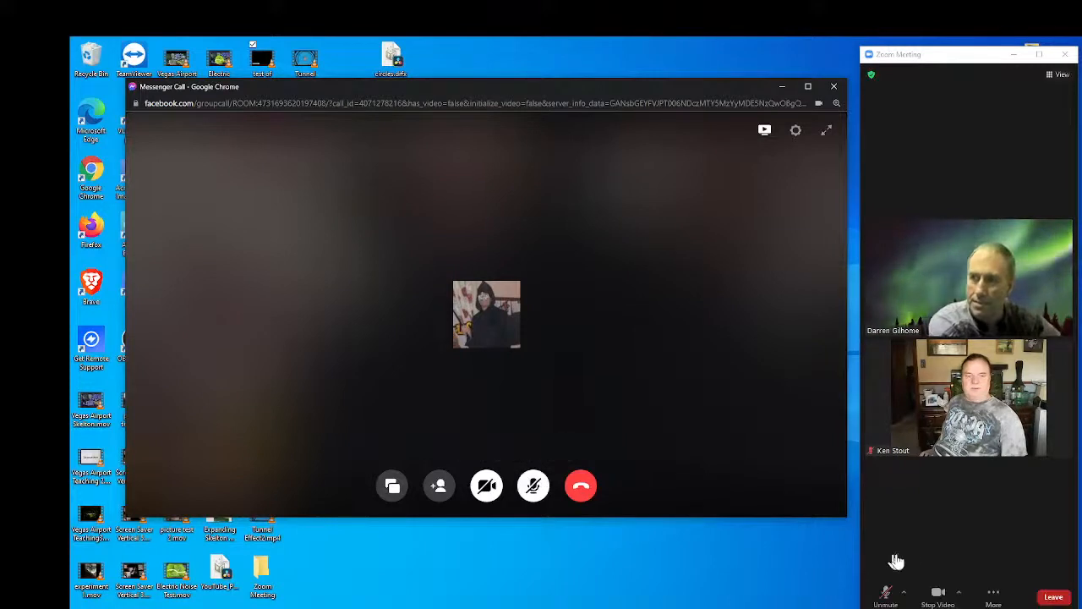
Unmute the Zoom microphone and leave the Messenger call by closing its window.
click(887, 596)
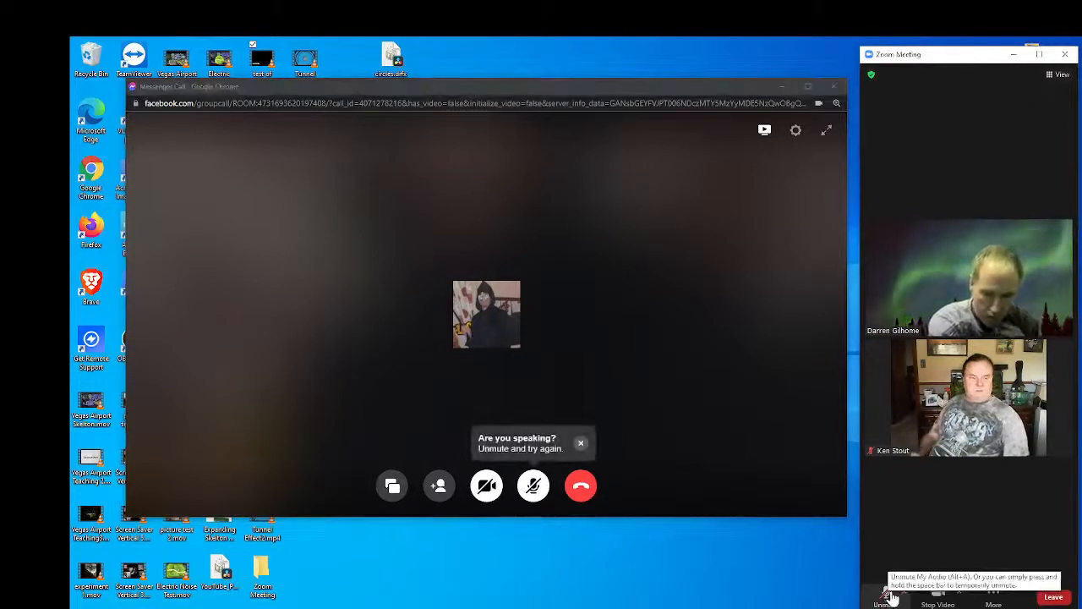
click(887, 596)
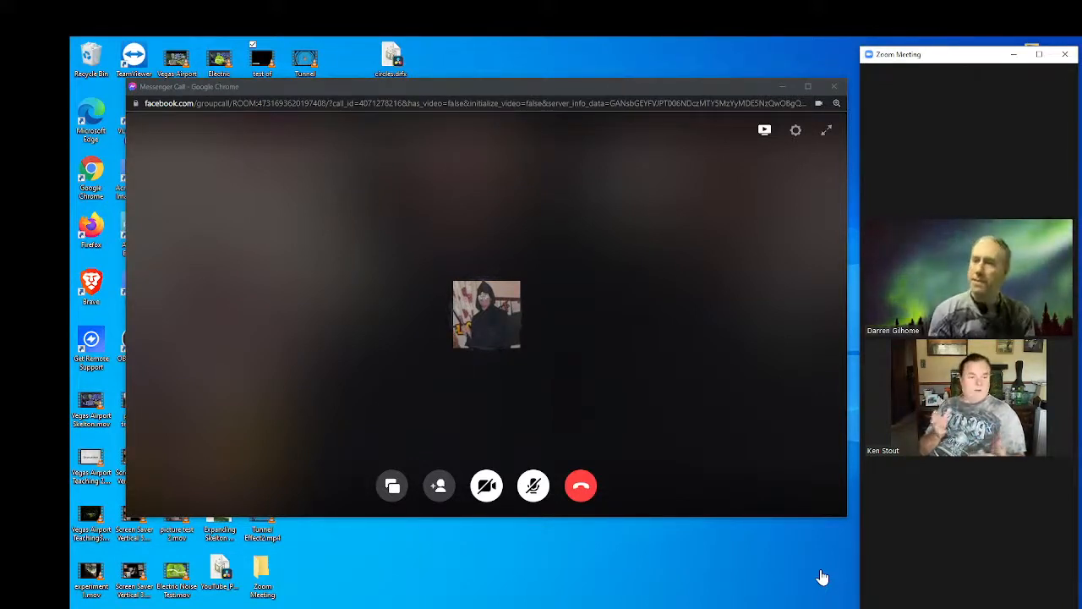
click(833, 88)
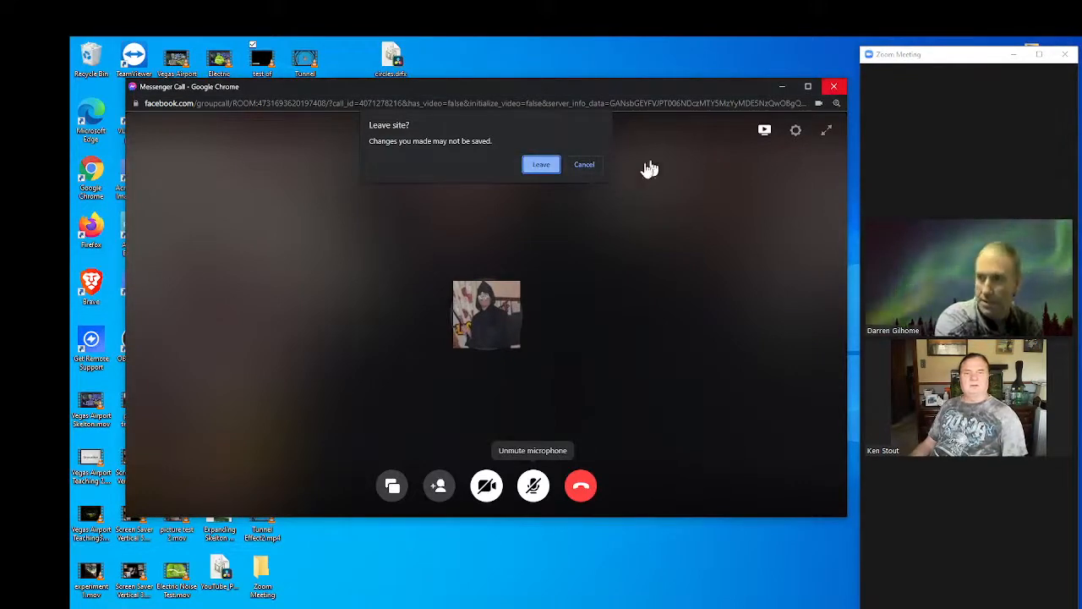
click(541, 165)
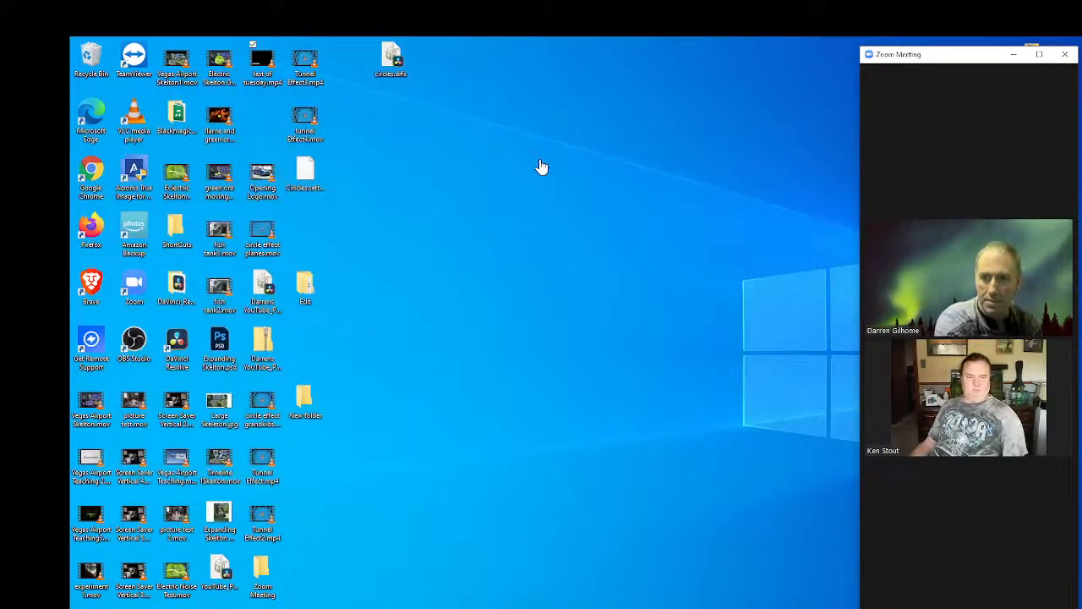